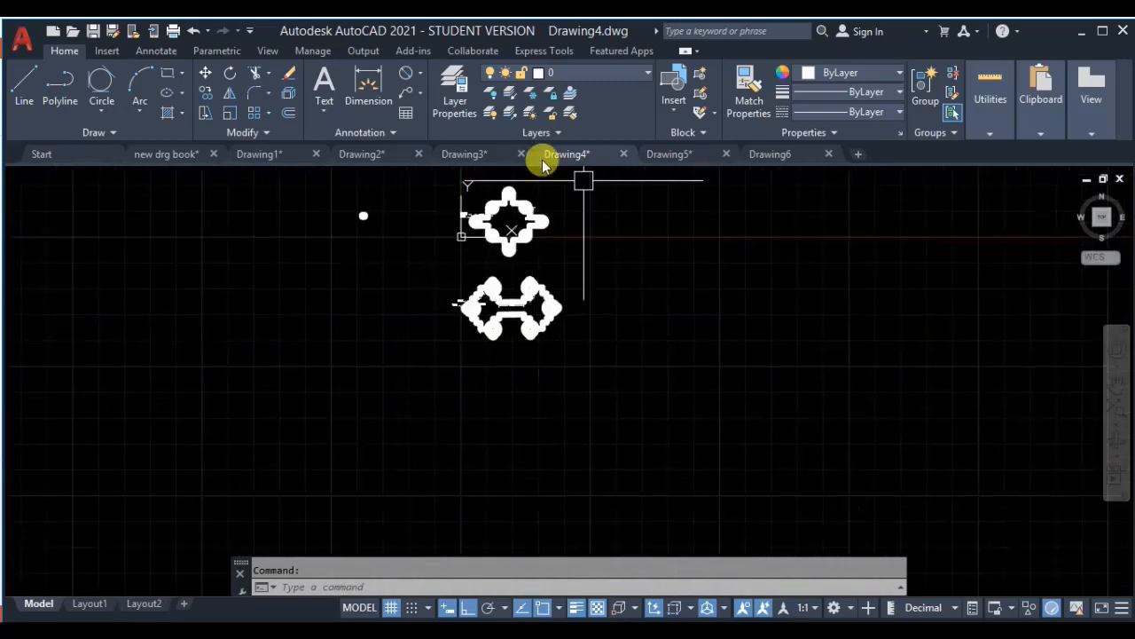
Step: Switch to the empty Drawing6 drawing and fit the view to its extents
middle_click_drag(561, 263, 557, 352)
scroll(528, 263, "up", 2)
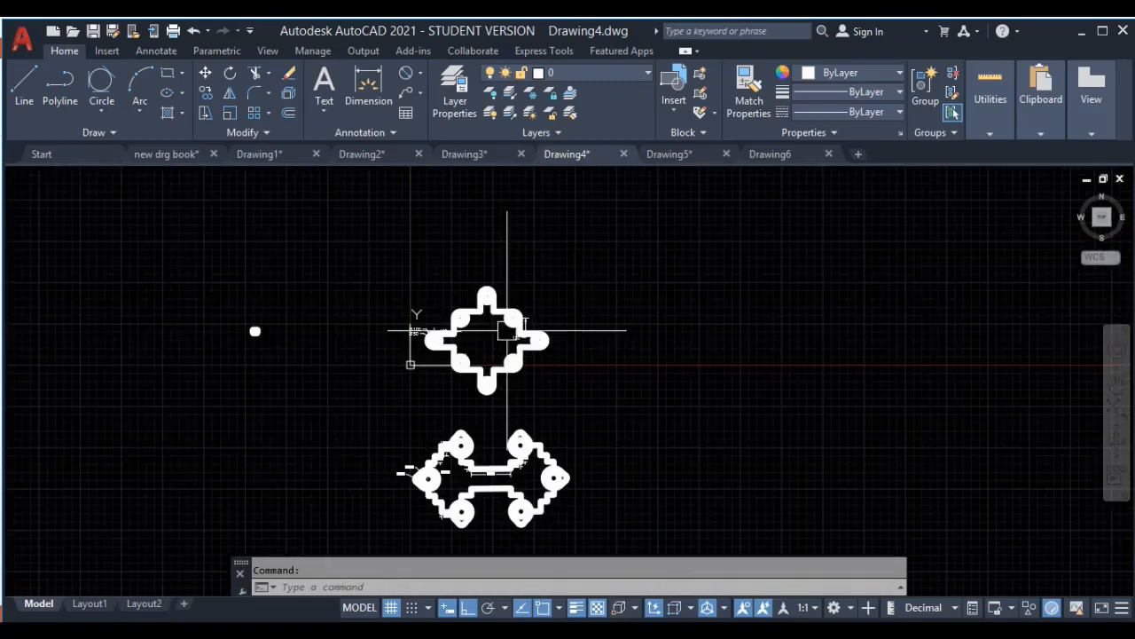
left_click(771, 154)
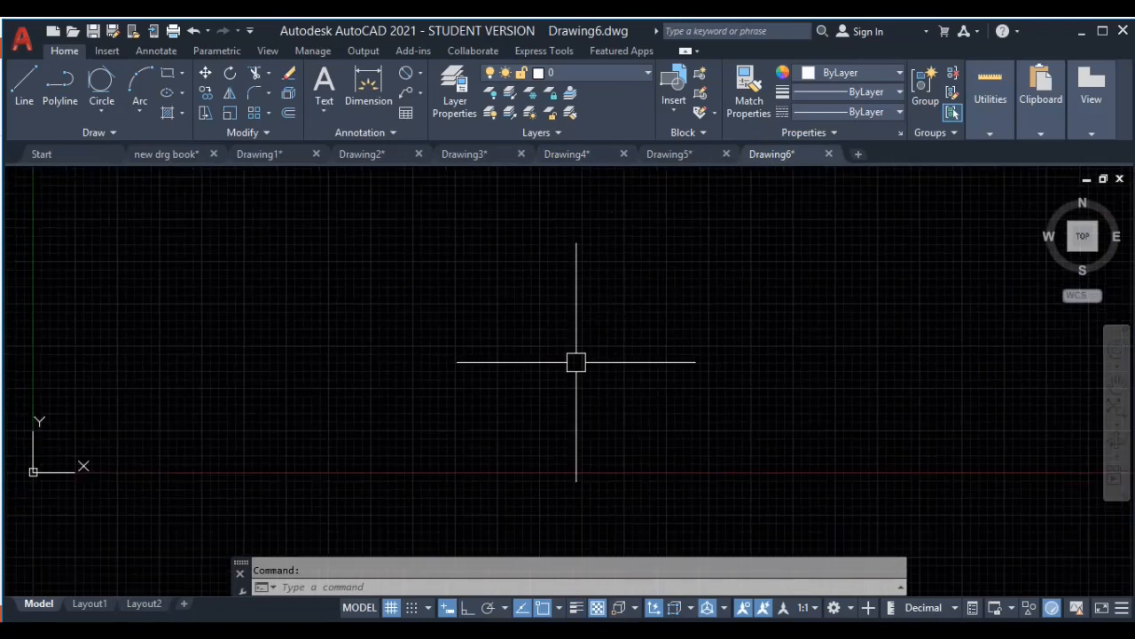
middle_click(602, 431)
middle_click(602, 432)
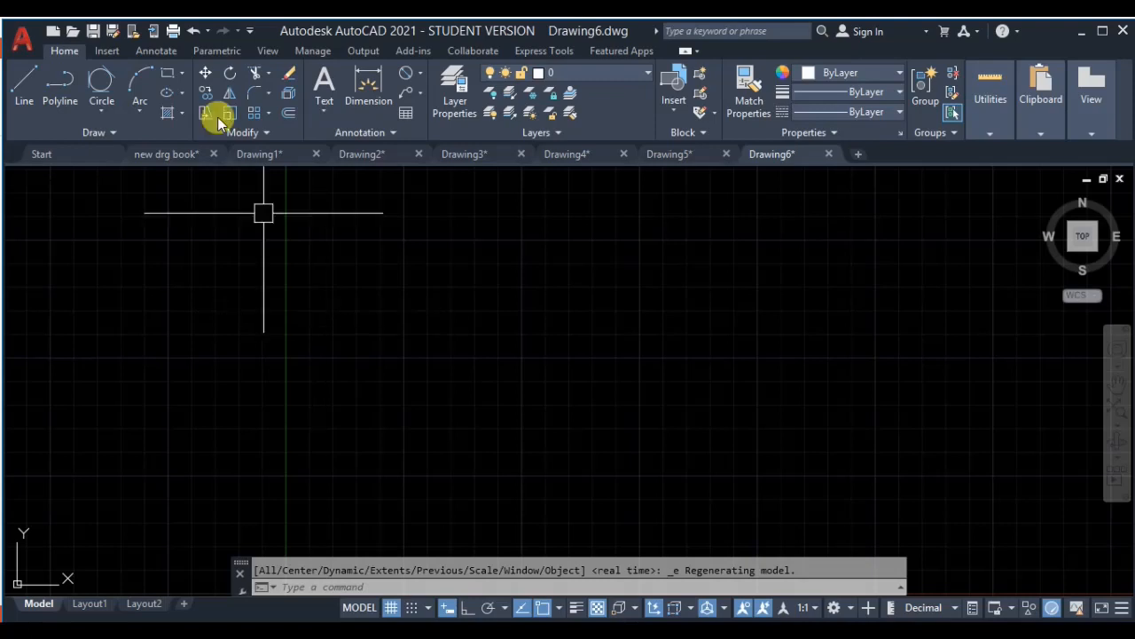
Step: Draw a rectangle 5 units wide and 10 units high in the empty drawing area
left_click(166, 73)
left_click(391, 242)
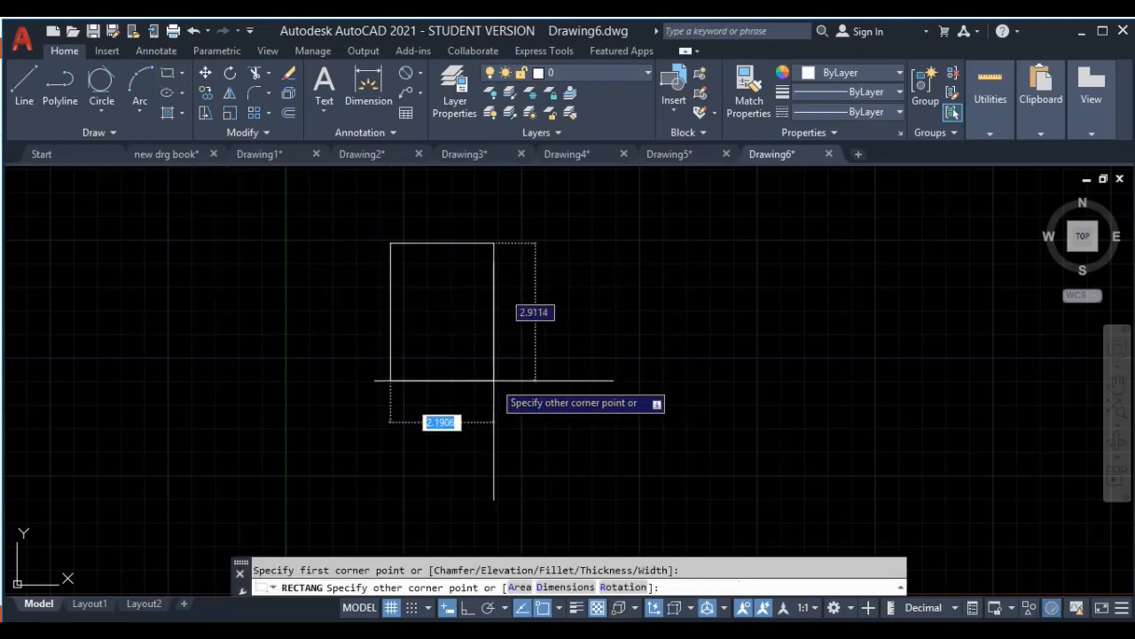
type("5")
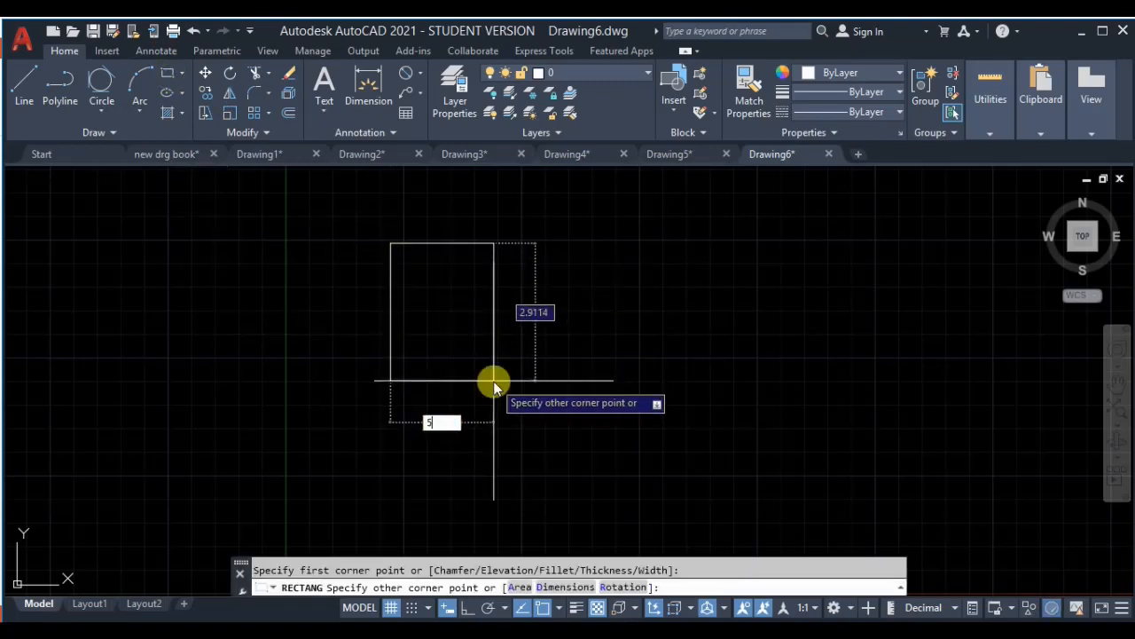
key("Tab")
type("10")
key("Return")
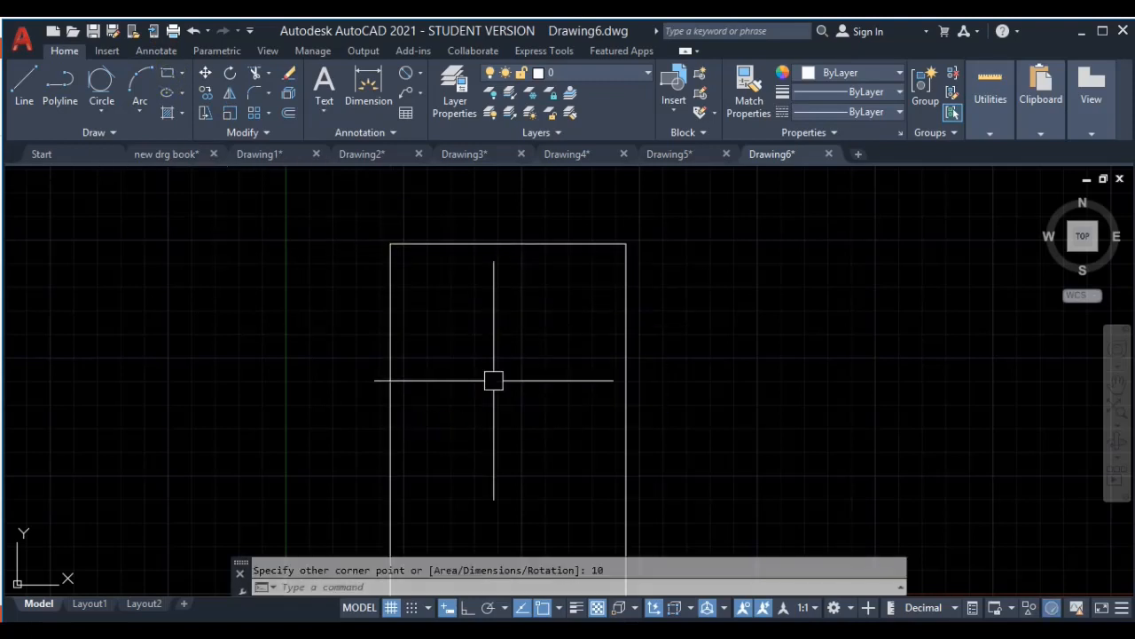
Step: Move the rectangle to the right and slightly down, well clear of the origin
scroll(545, 404, "down", 8)
middle_click_drag(611, 415, 360, 329)
scroll(347, 284, "up", 2)
left_click(347, 276)
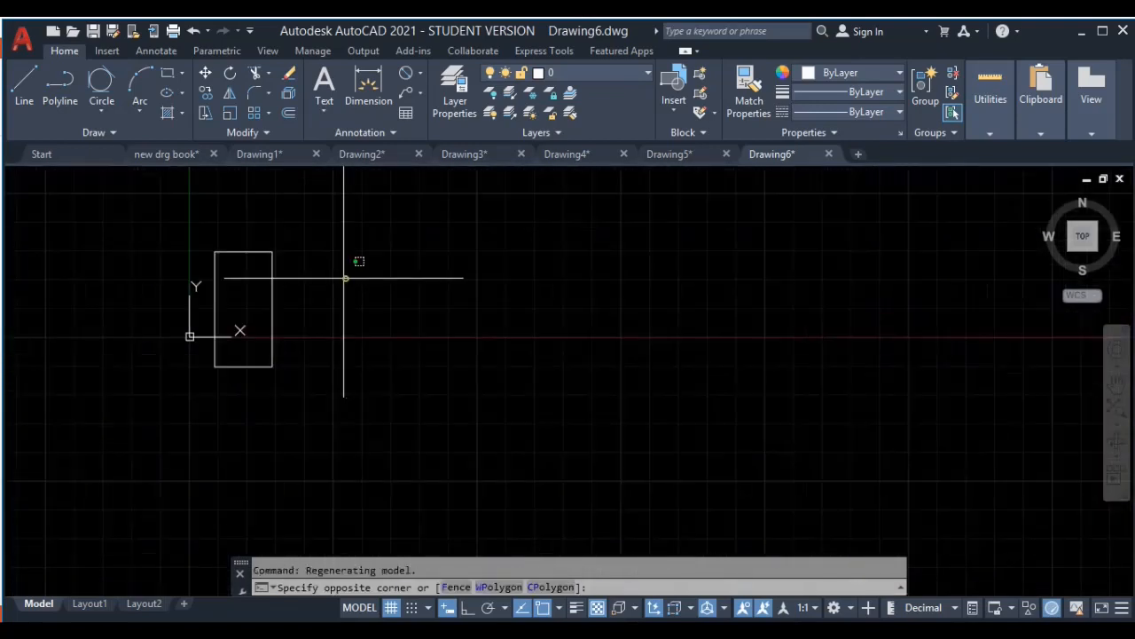
left_click(208, 327)
type("m")
key("Return")
left_click(235, 308)
left_click(390, 338)
key("Escape")
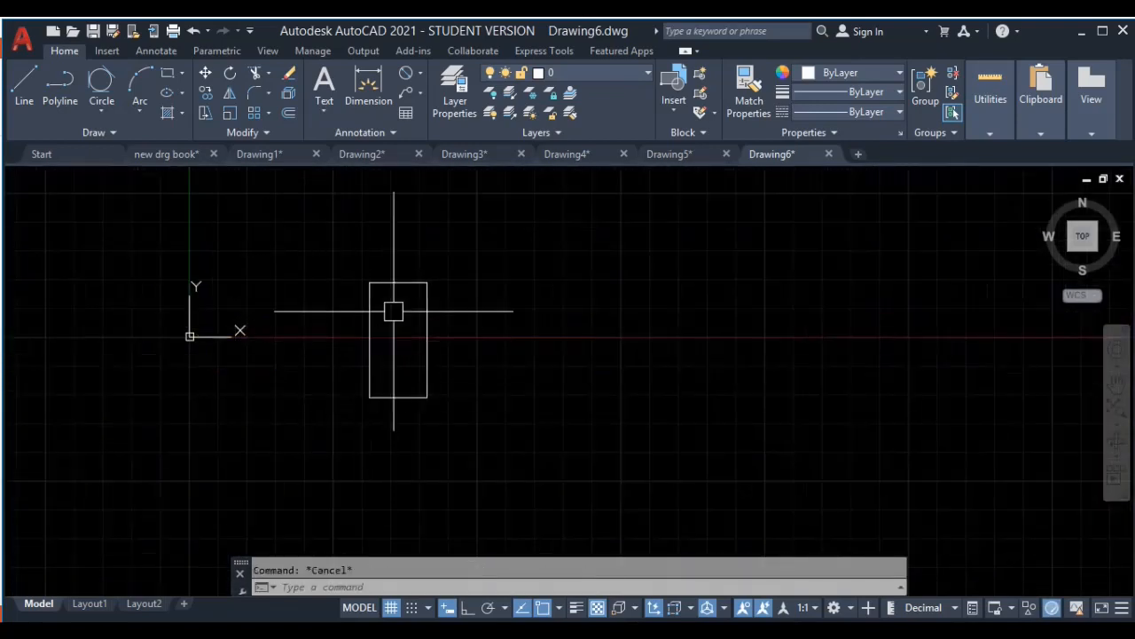
Step: Start Copy, select the rectangle with an enclosing window and confirm the selection, cancelling at the base point
scroll(388, 306, "up", 2)
middle_click_drag(427, 350, 399, 312)
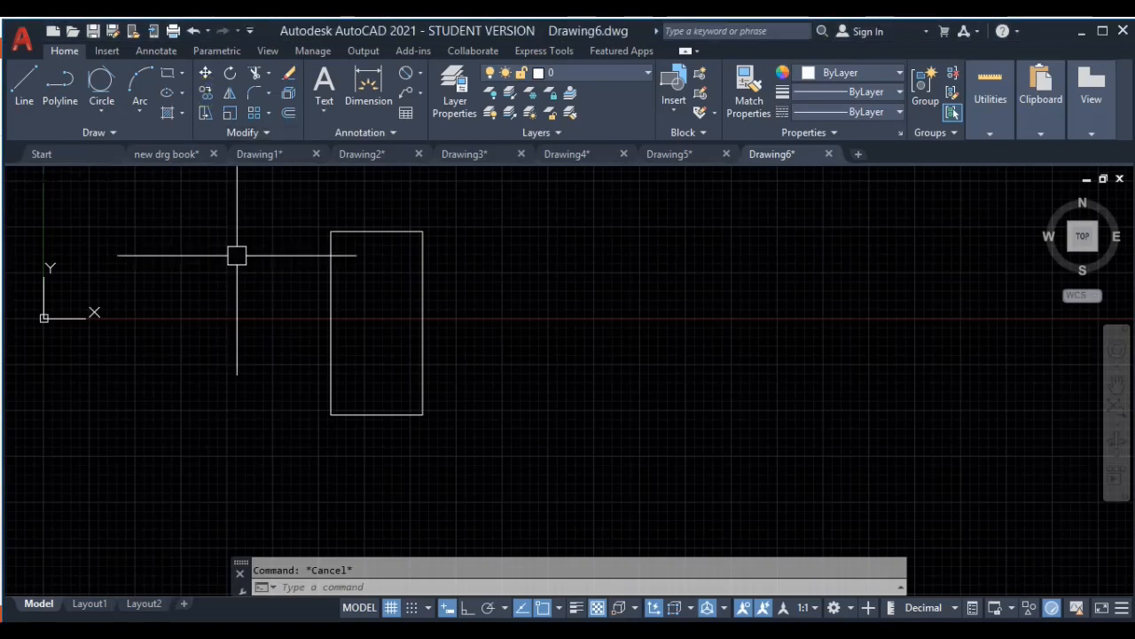
left_click(209, 100)
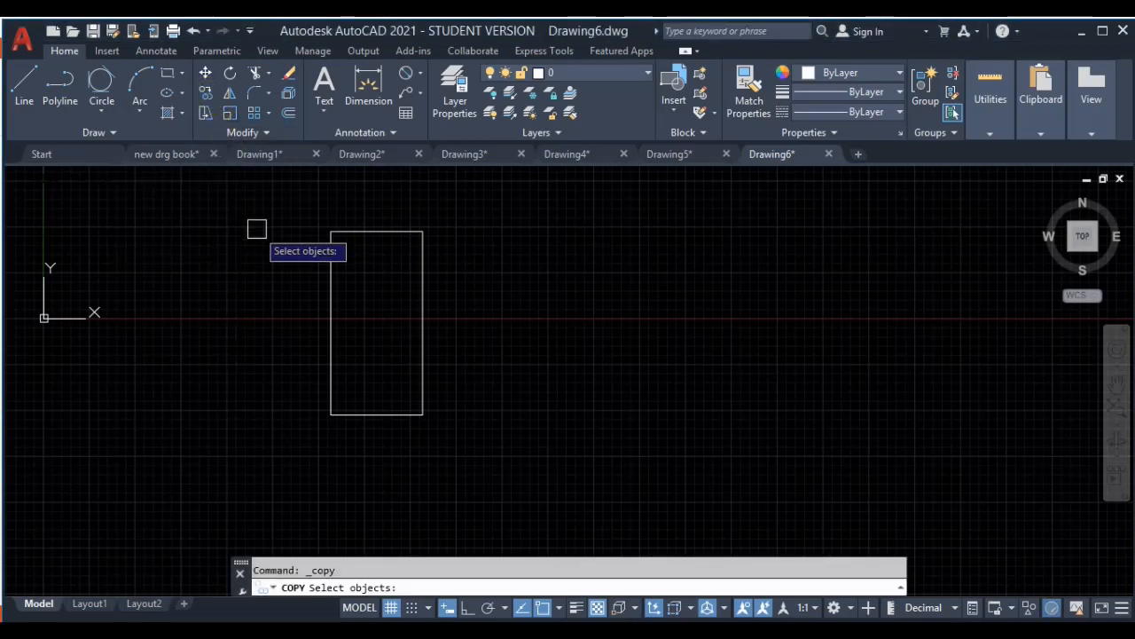
left_click(259, 200)
left_click(452, 451)
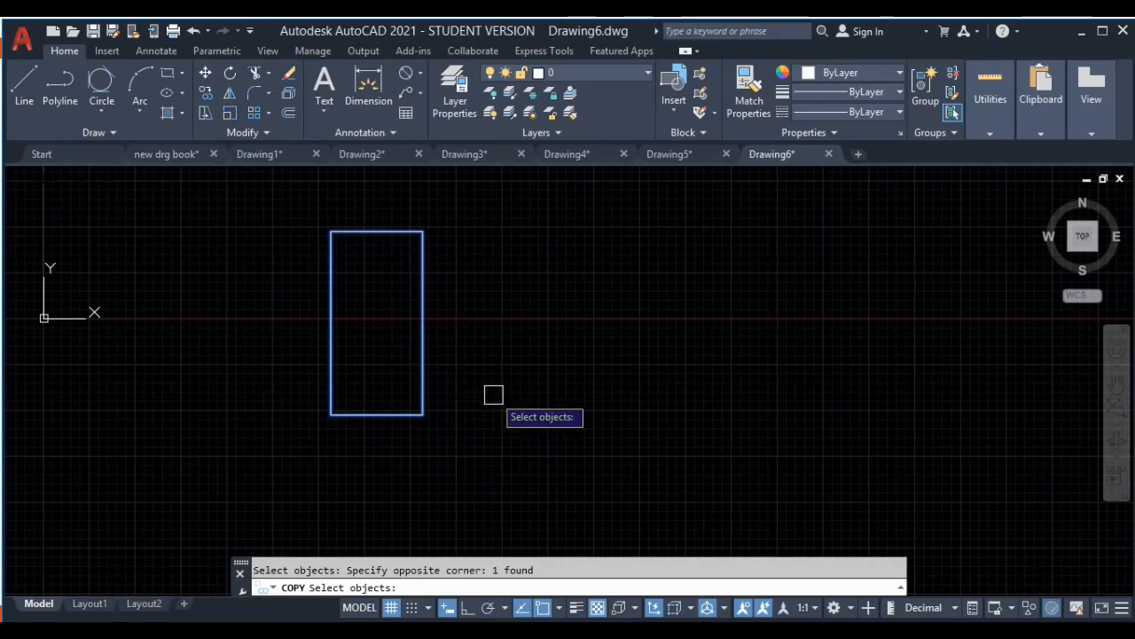
key("Return")
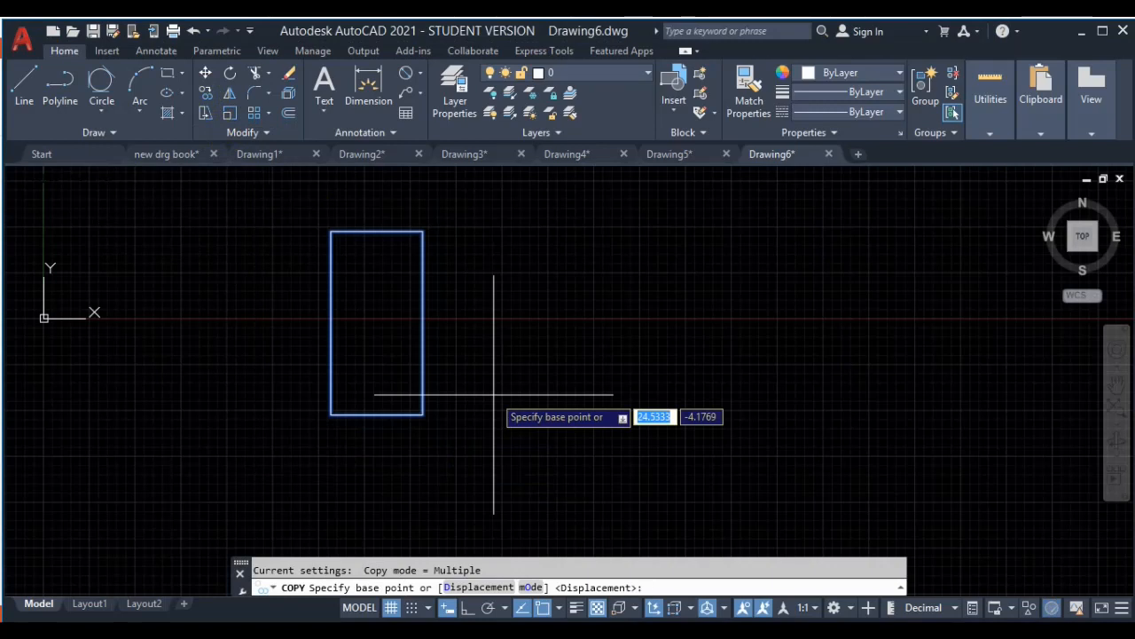
key("Escape")
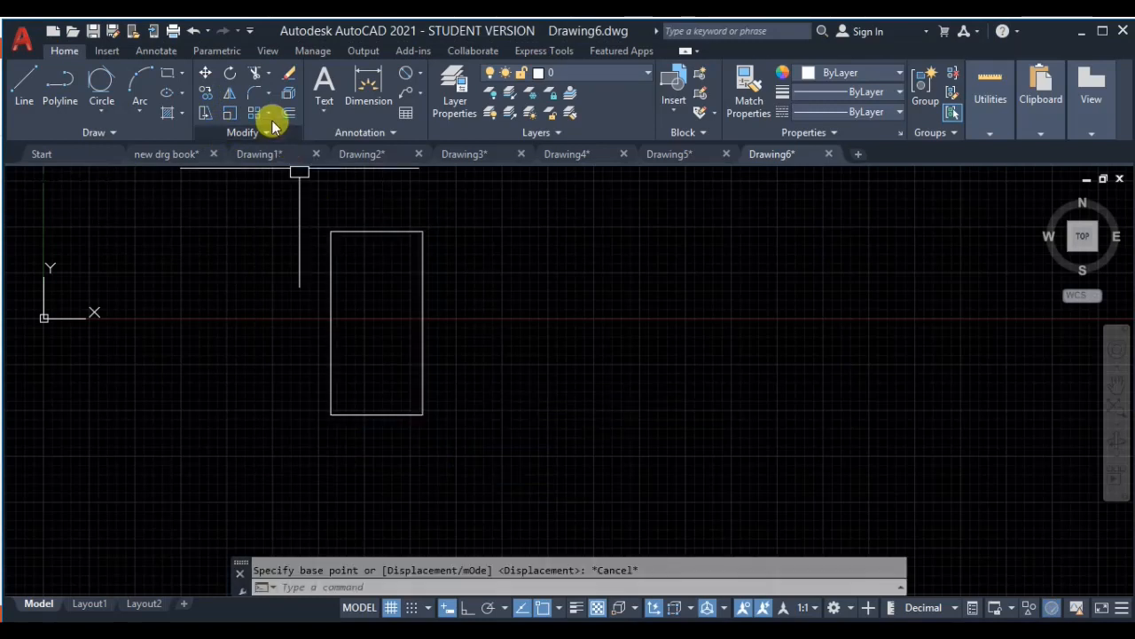
Step: Start Move, select the rectangle with an enclosing window and confirm the selection, cancelling at the base point
left_click(207, 77)
left_click(274, 207)
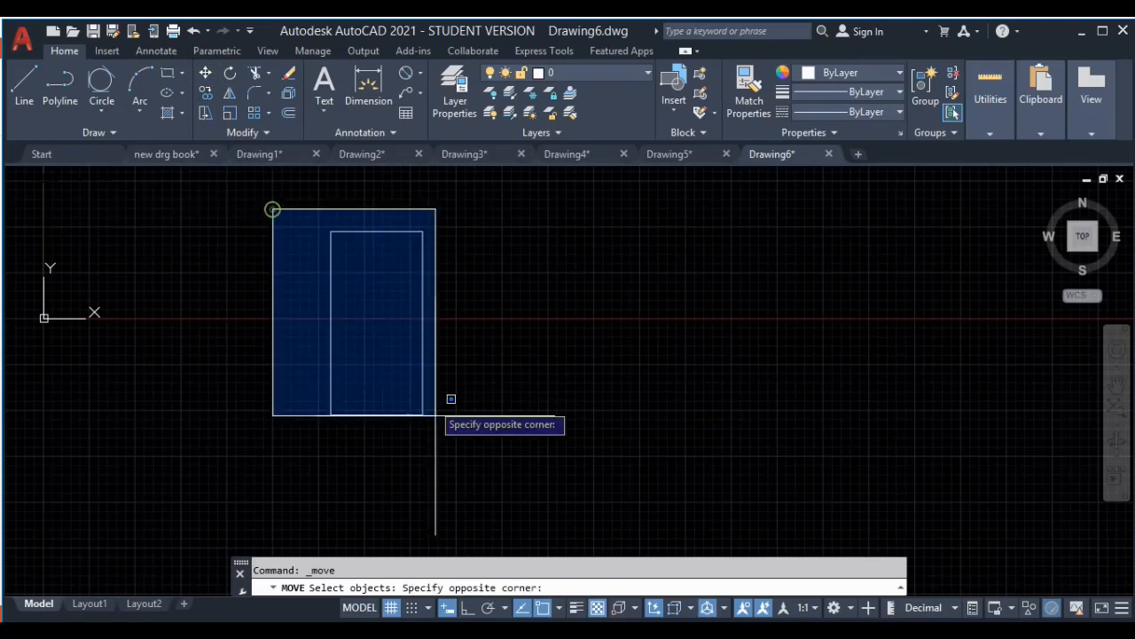
left_click(460, 452)
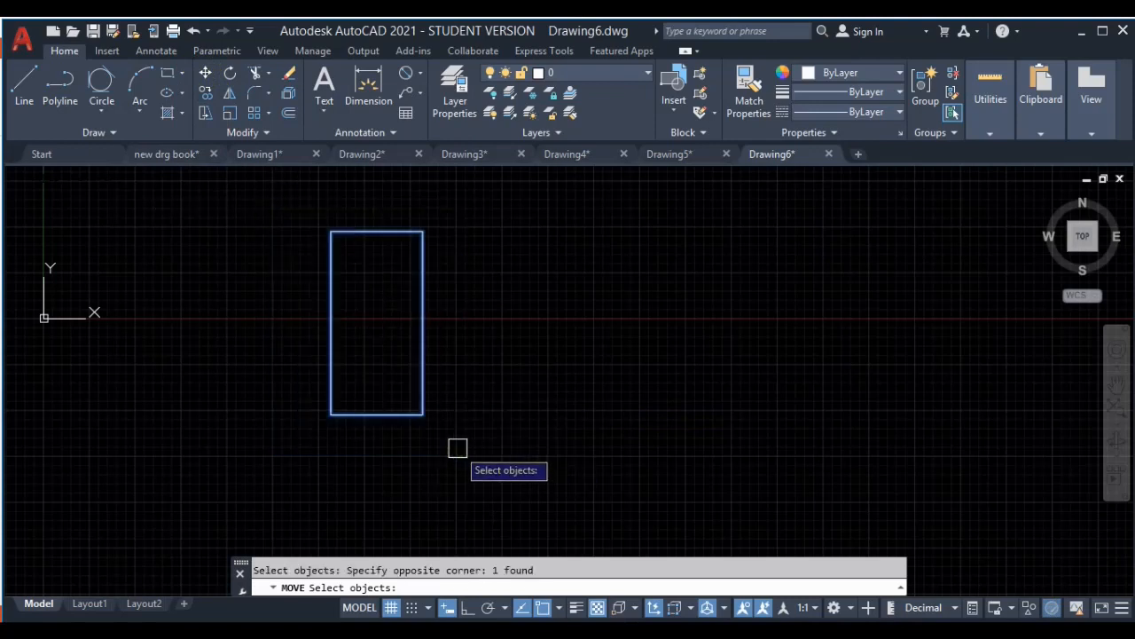
key("Return")
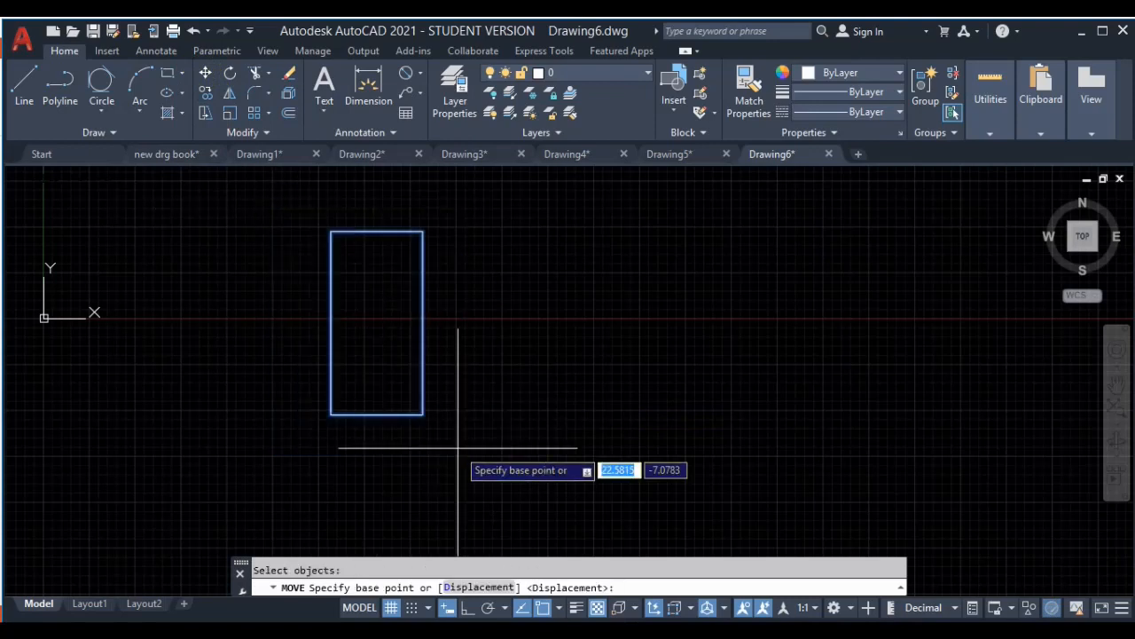
key("Escape")
Step: Start Mirror, select the rectangle with an enclosing window and confirm the selection, cancelling at the first mirror line point
left_click(229, 93)
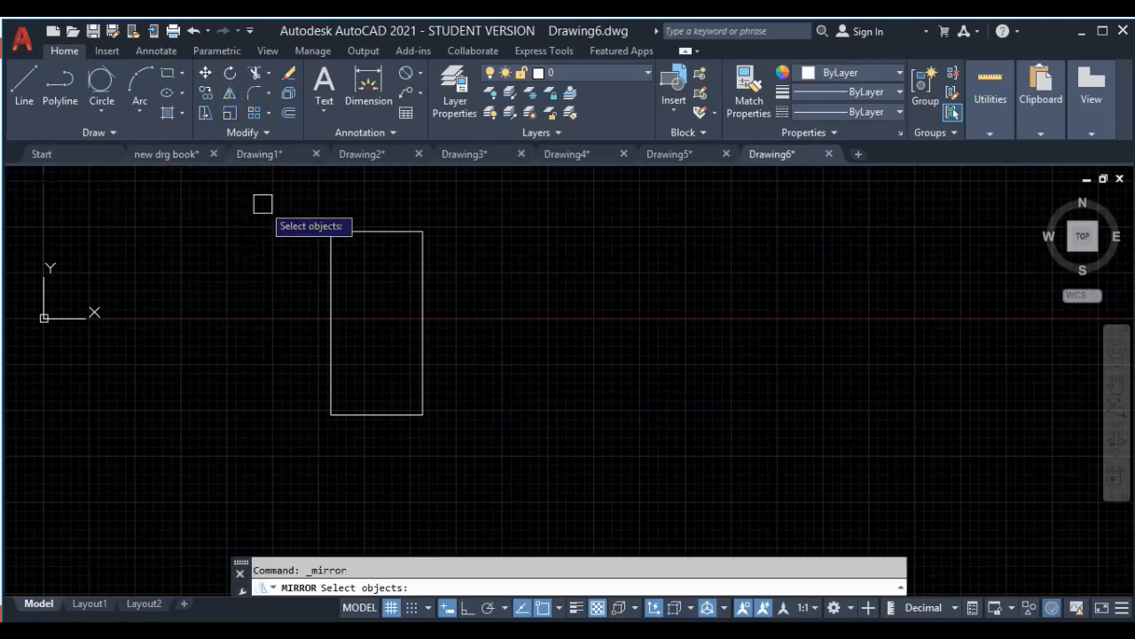
left_click(262, 204)
left_click(486, 452)
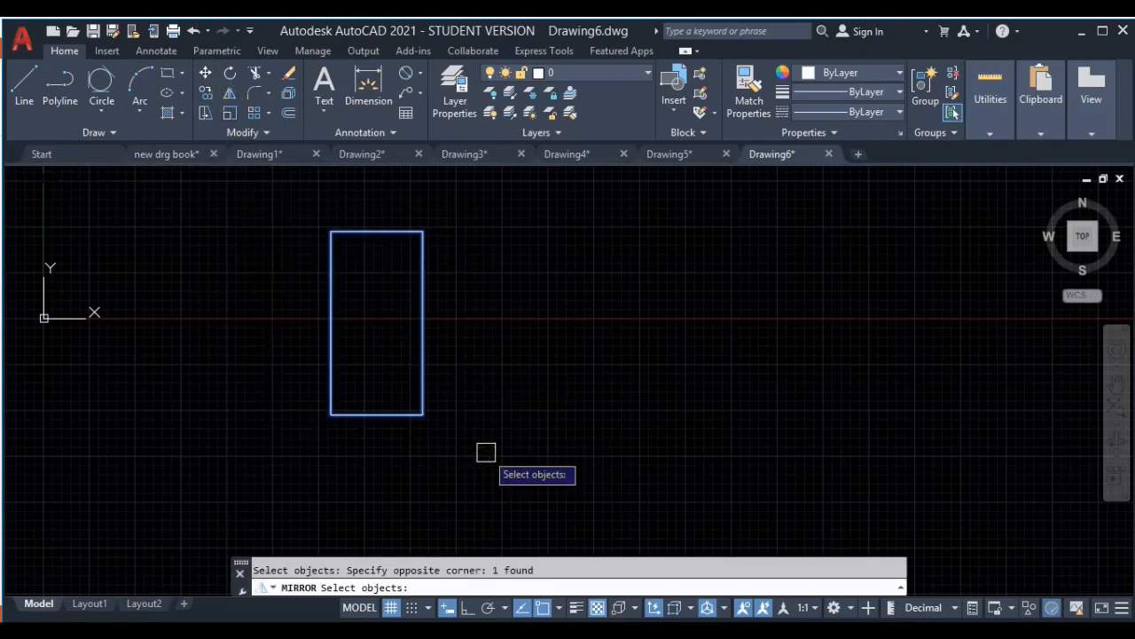
key("Return")
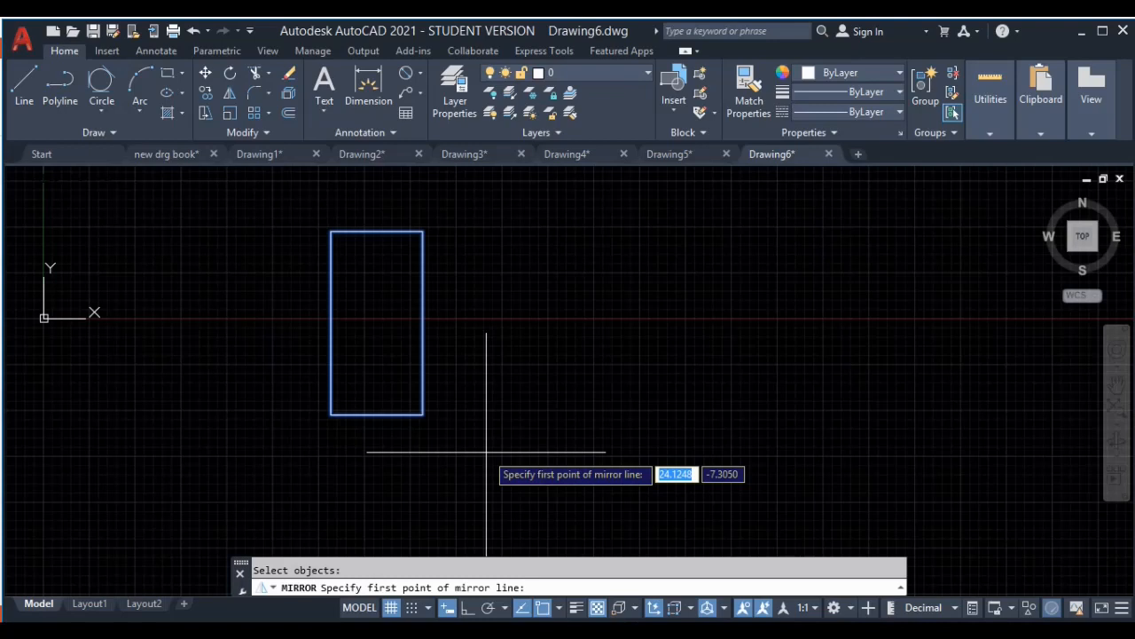
key("Escape")
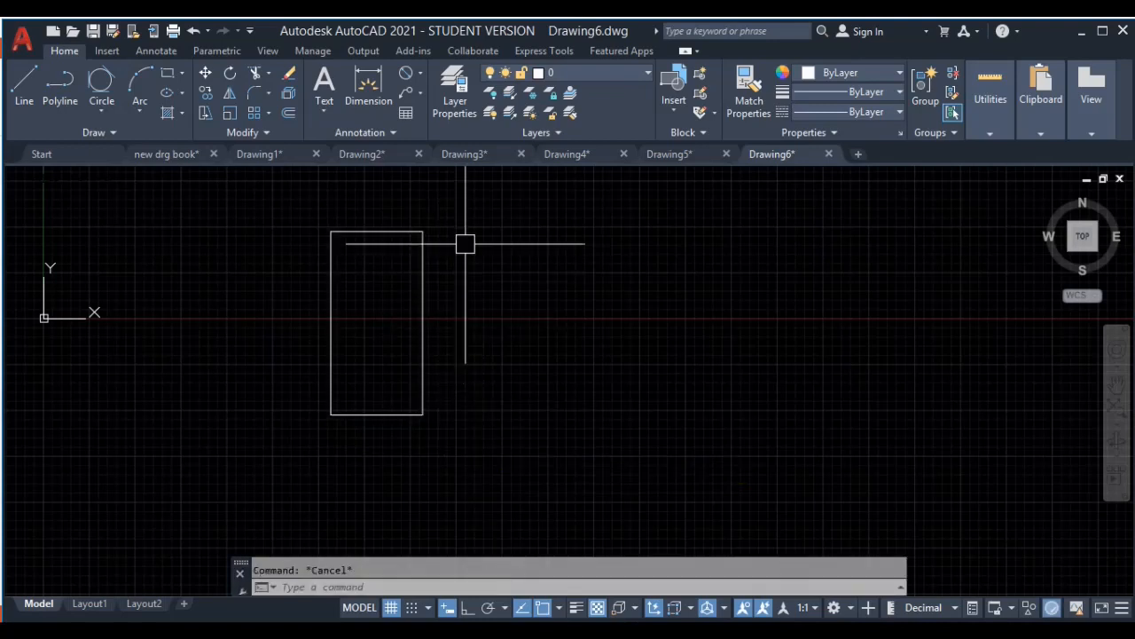
Step: Preselect the rectangle with a crossing window and start Copy on it, cancelling before picking a base point
left_click(463, 215)
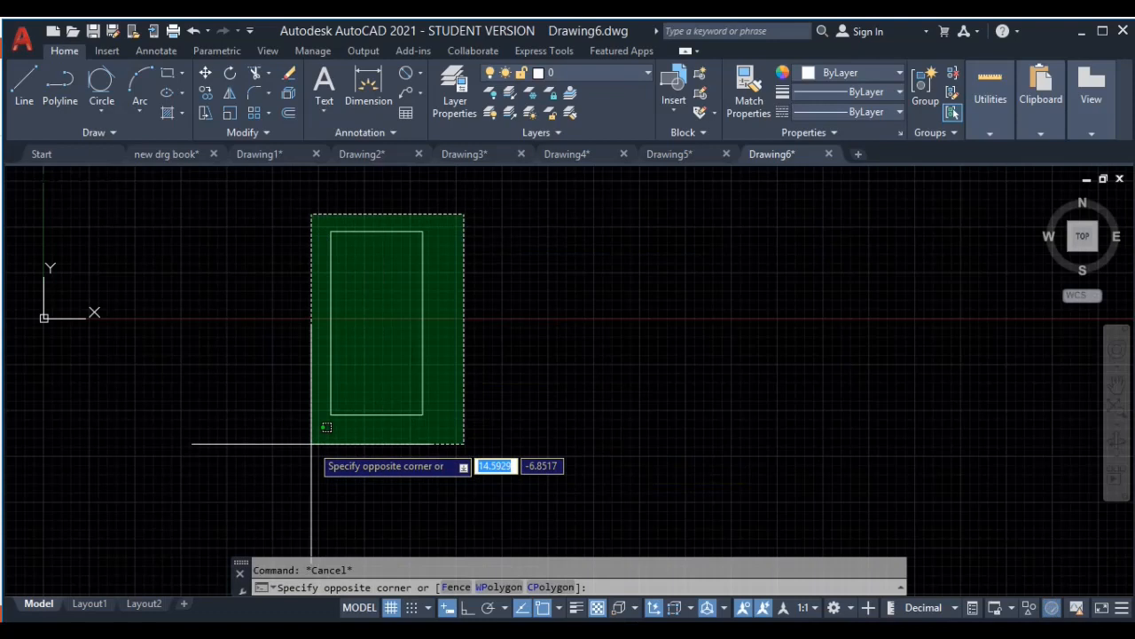
left_click(311, 444)
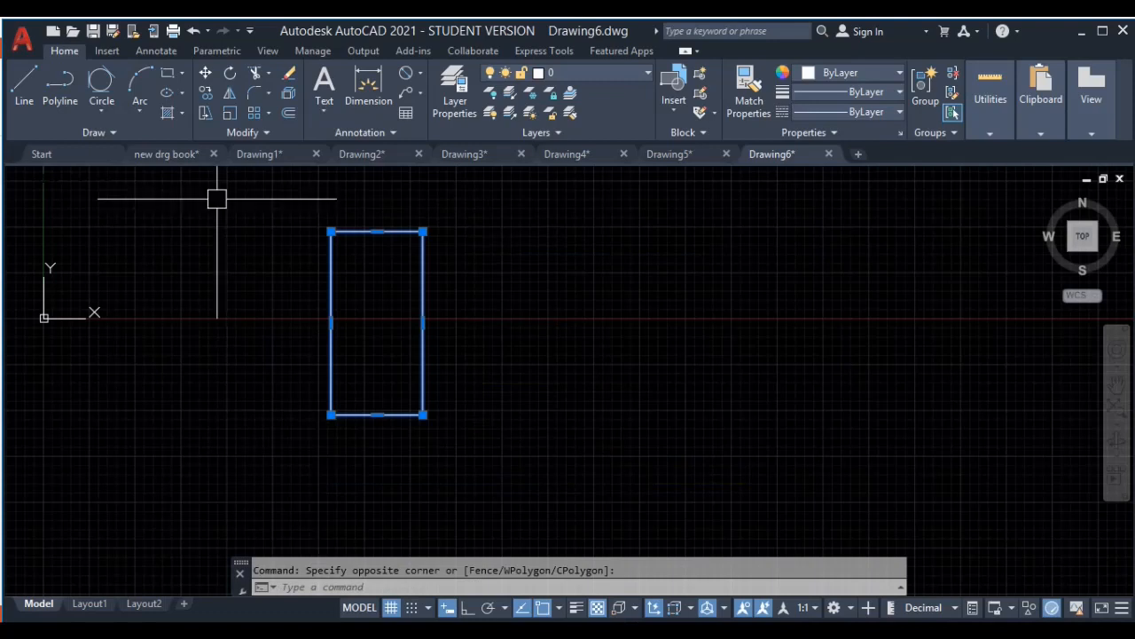
left_click(205, 92)
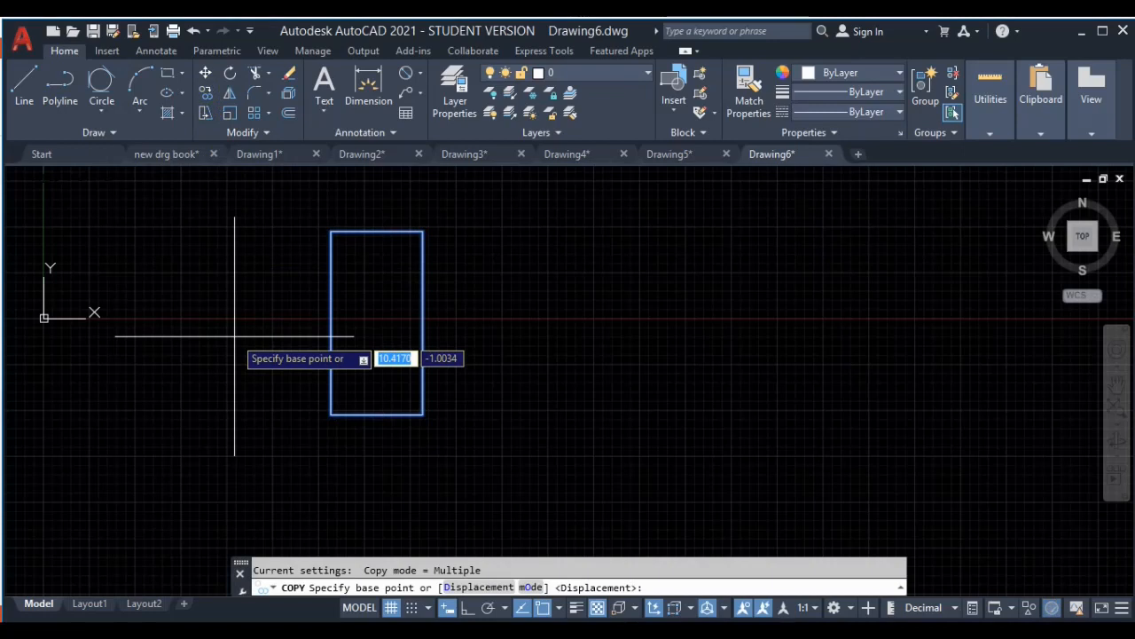
key("Escape")
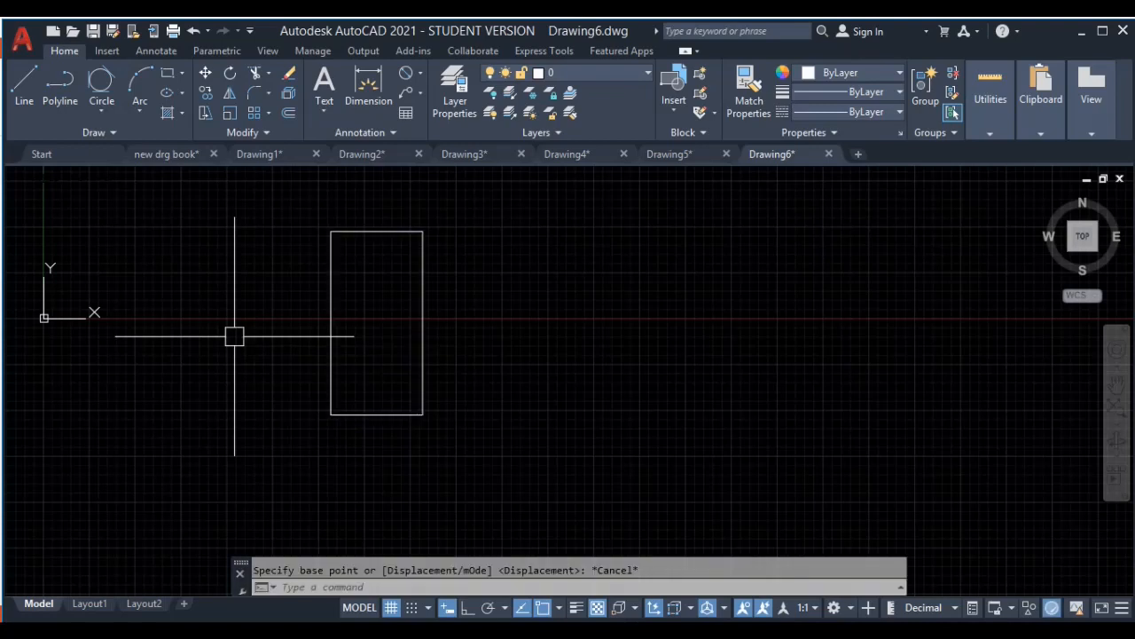
Step: Reselect the rectangle with a crossing window and start Copy with the CO alias, cancelling before a base point is picked
left_click(501, 213)
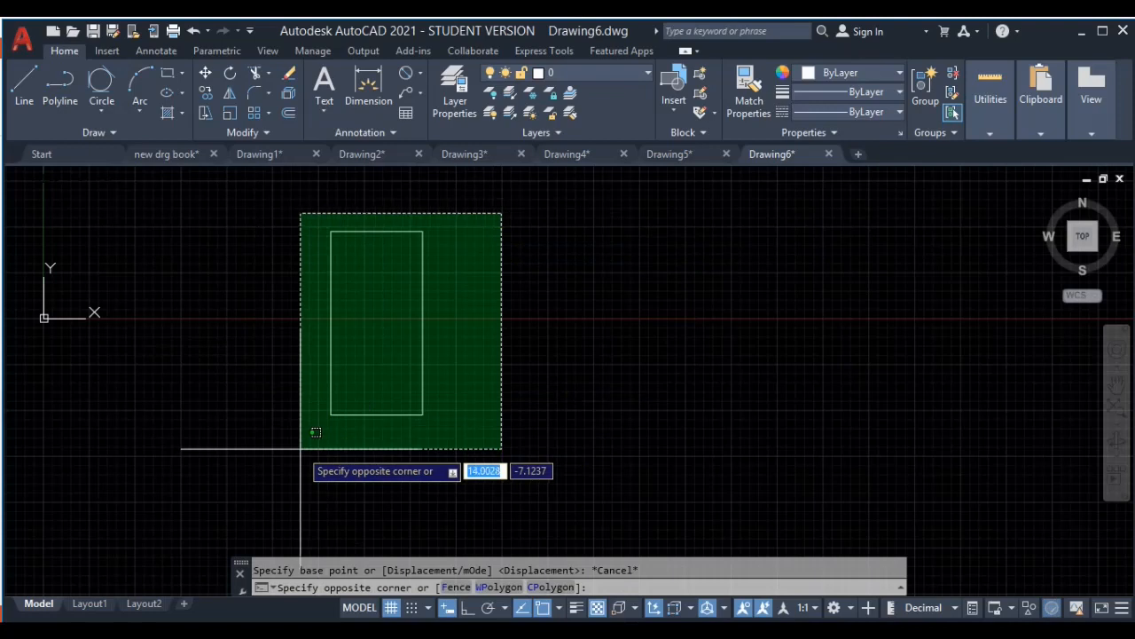
key("Escape")
left_click(459, 211)
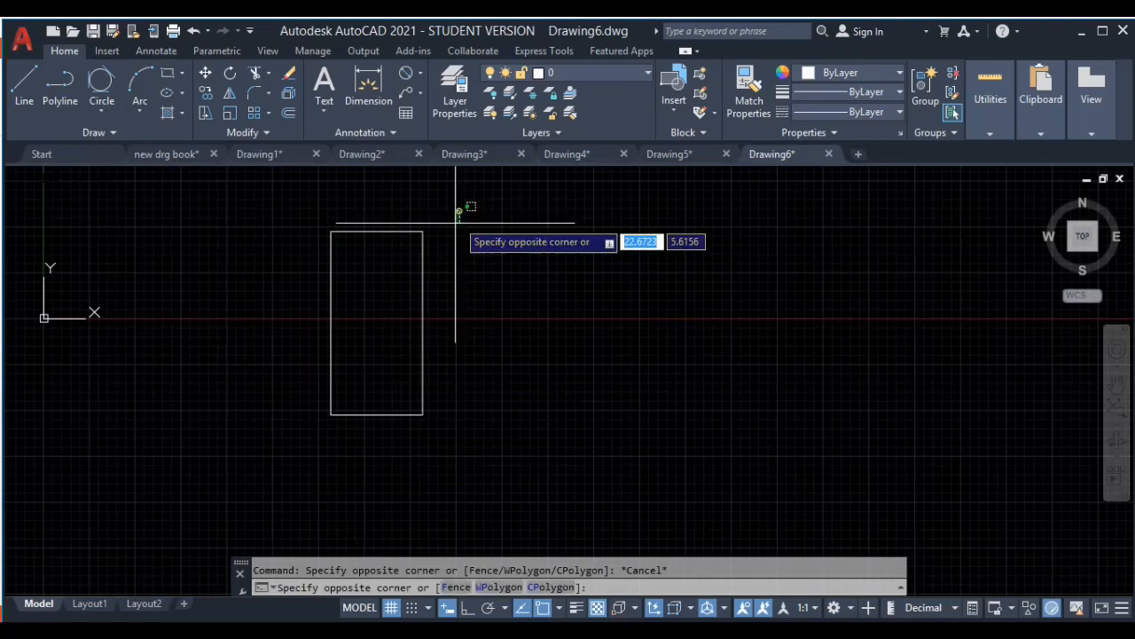
left_click(305, 434)
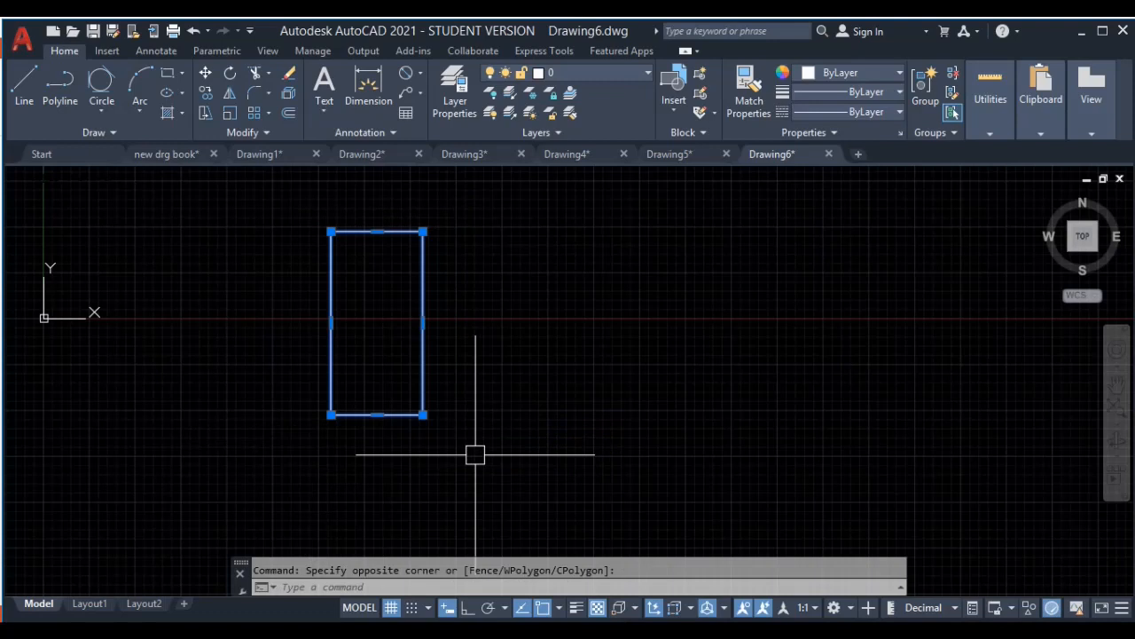
type("co")
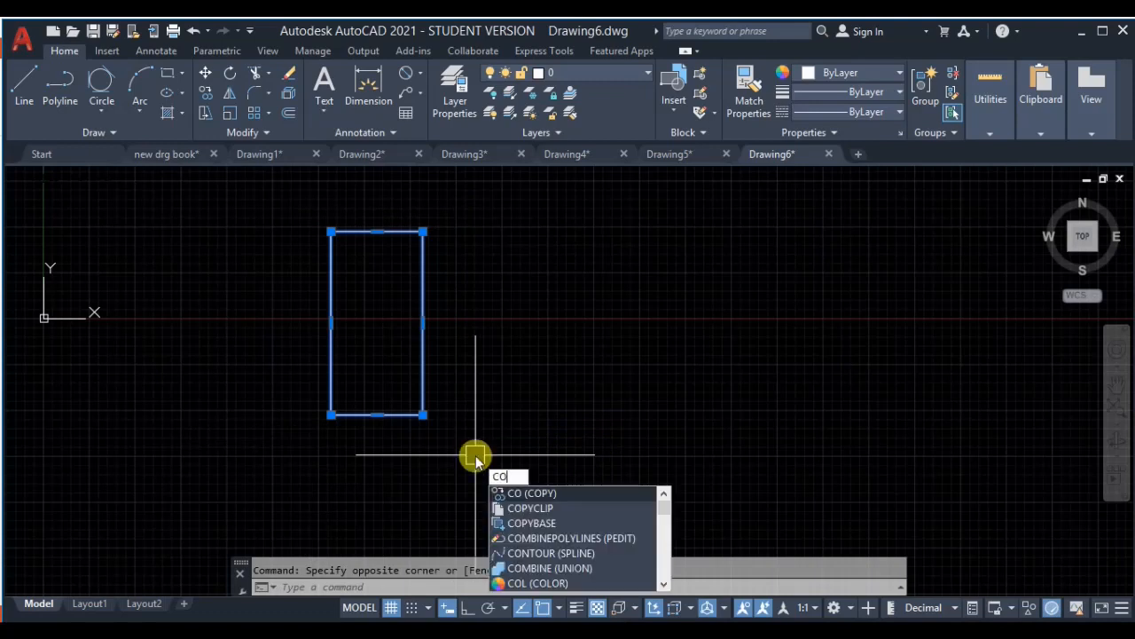
key("Return")
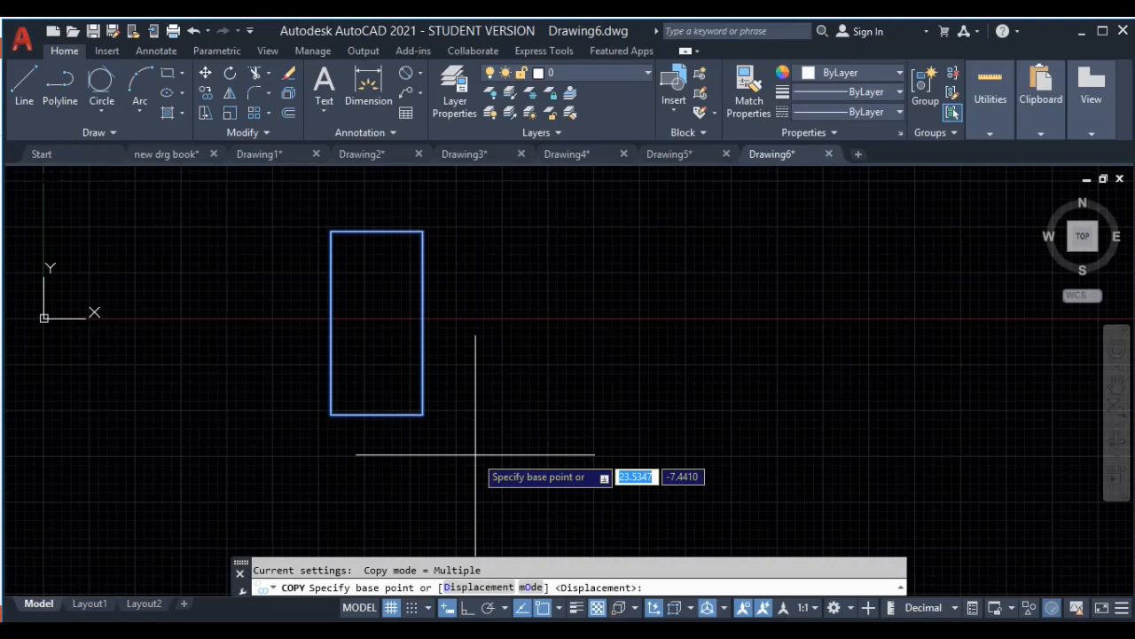
key("Escape")
Step: Preselect the rectangle with a crossing window and start Move with the M alias, cancelling before picking a base point
left_click(482, 204)
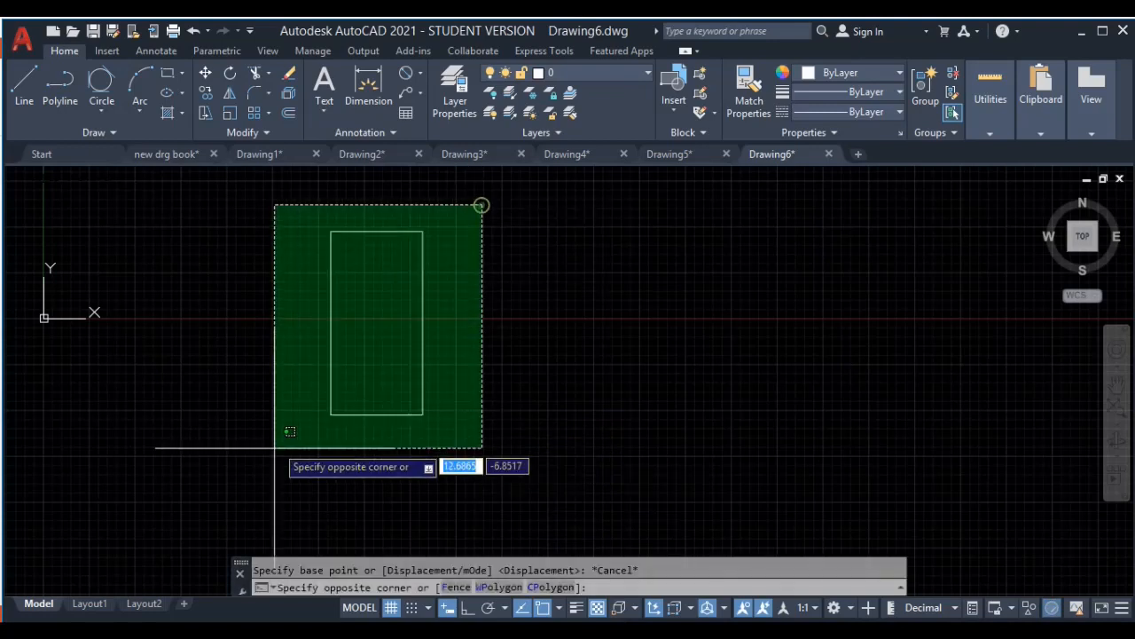
left_click(271, 452)
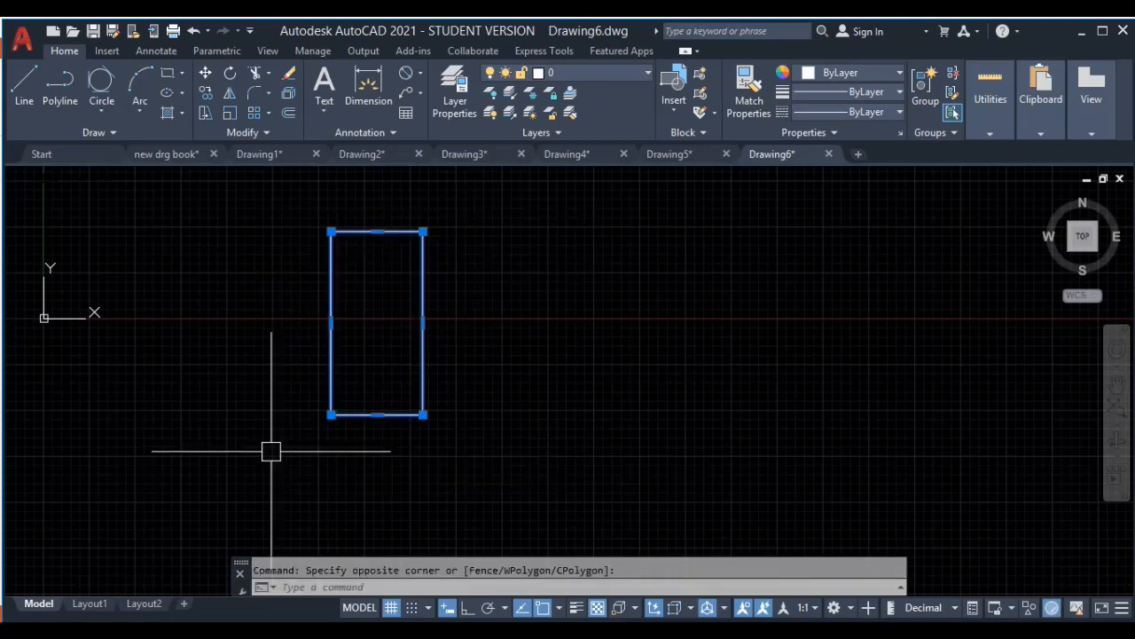
type("m")
key("Return")
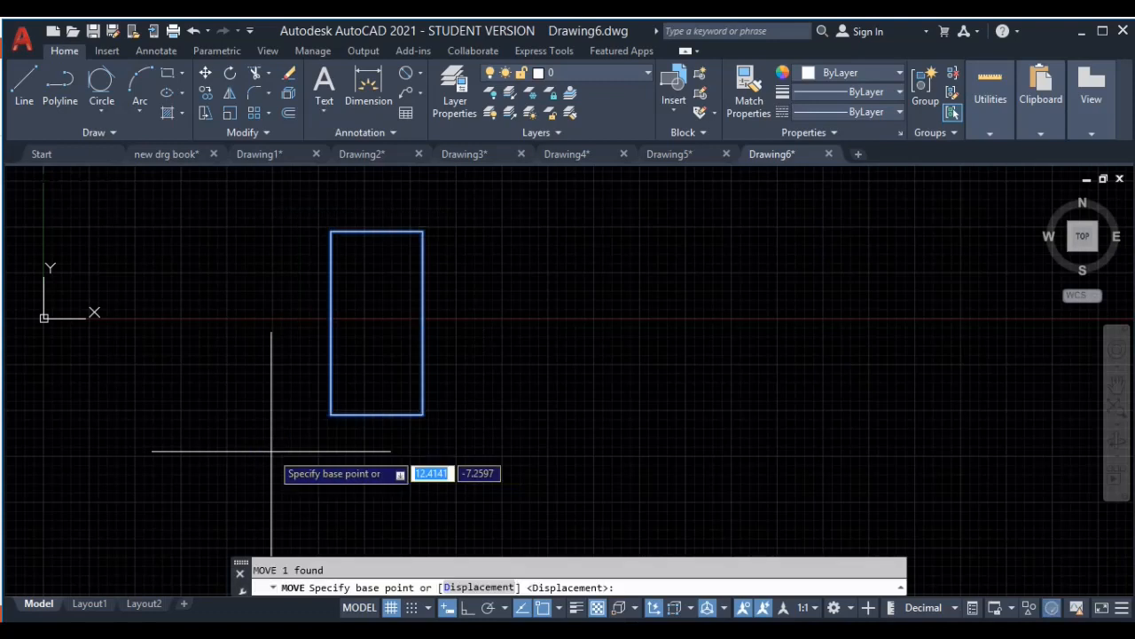
key("Escape")
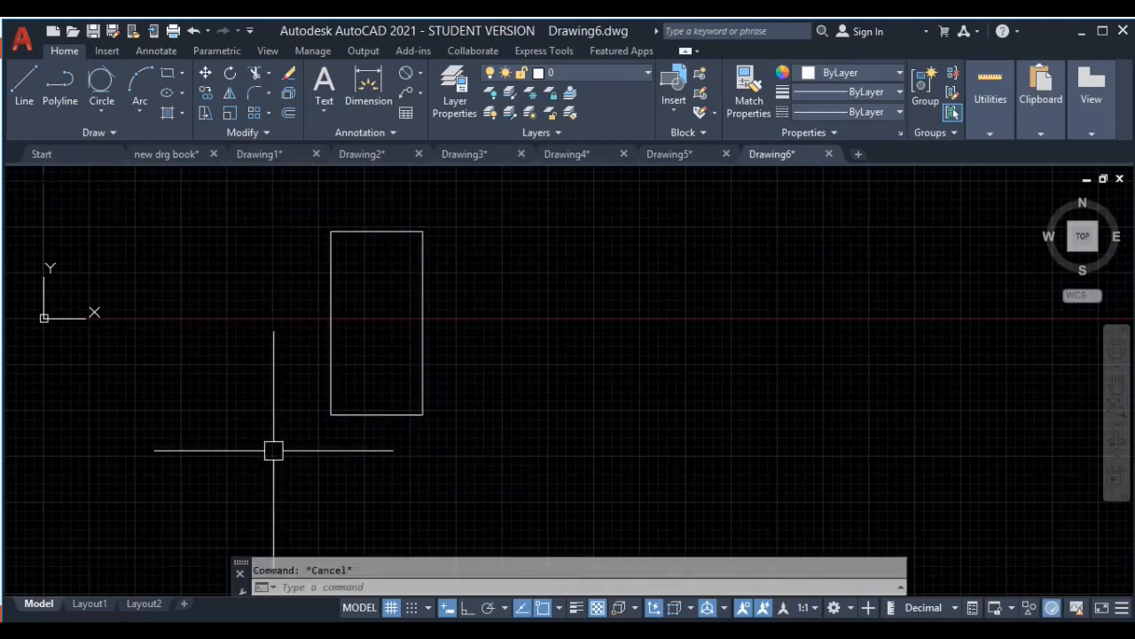
Step: Preselect the rectangle with a crossing window and start Mirror with the MI alias, cancelling before the first mirror line point
left_click(487, 194)
left_click(261, 449)
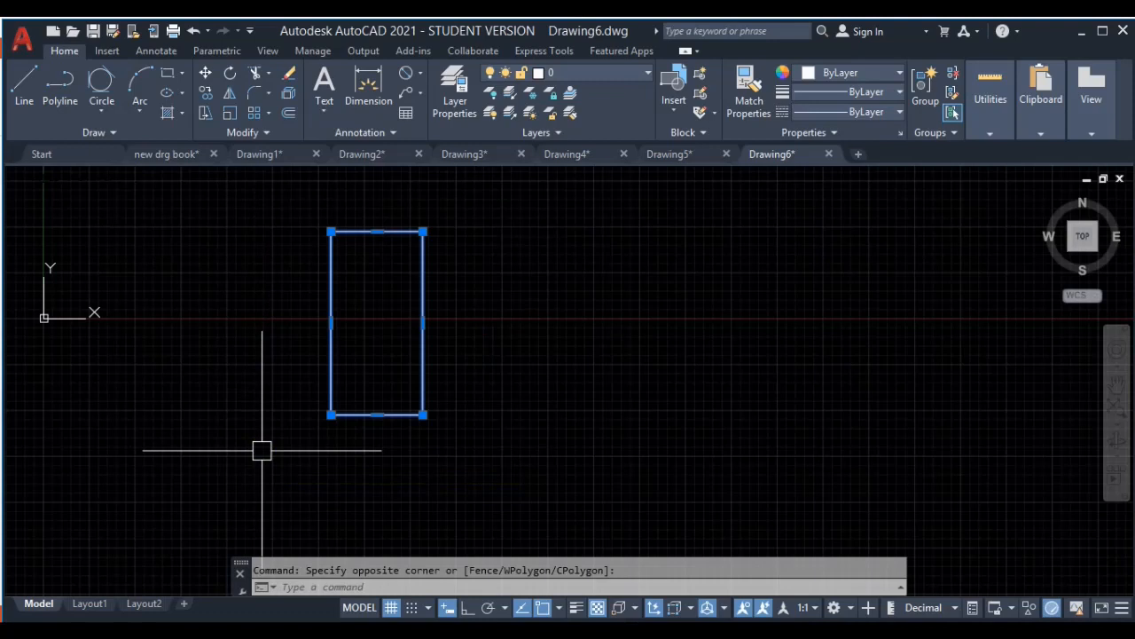
type("M")
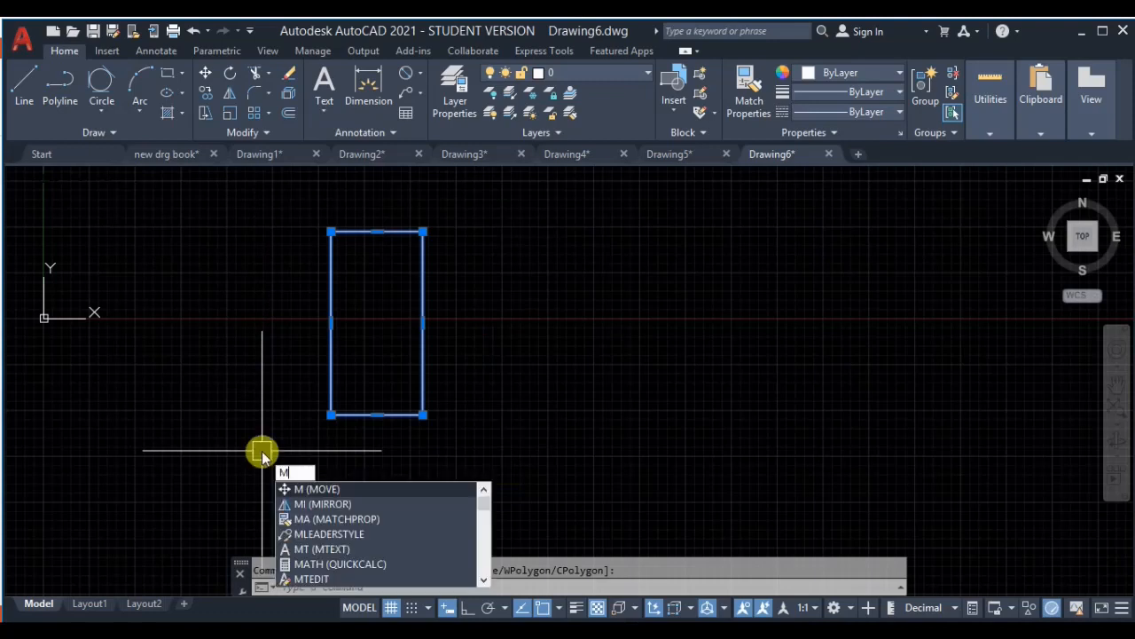
type("I")
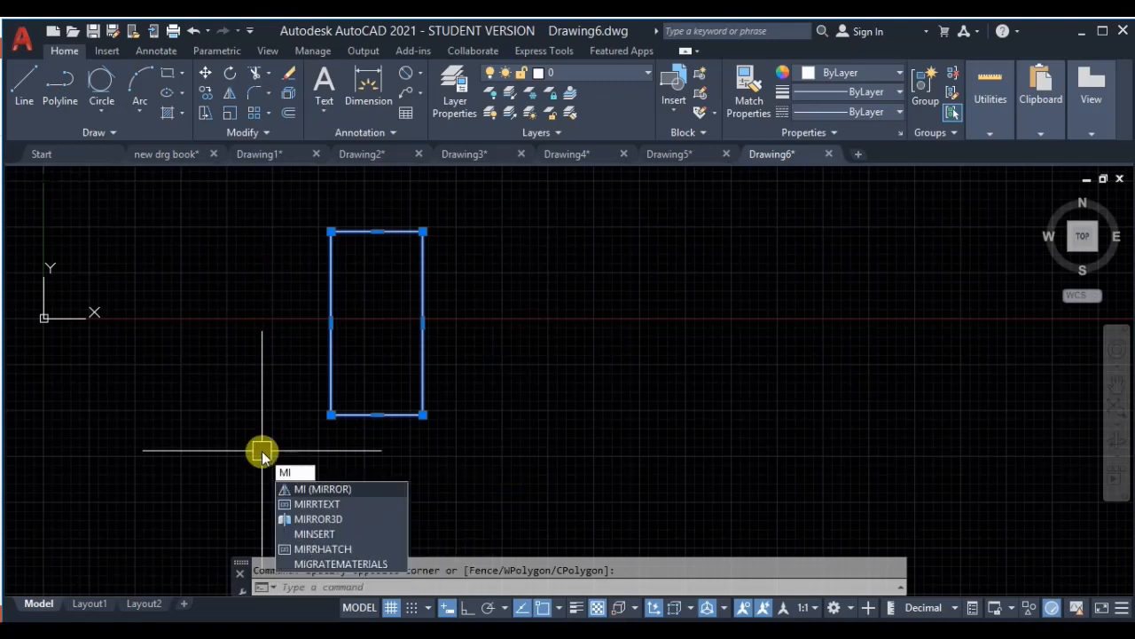
key("Return")
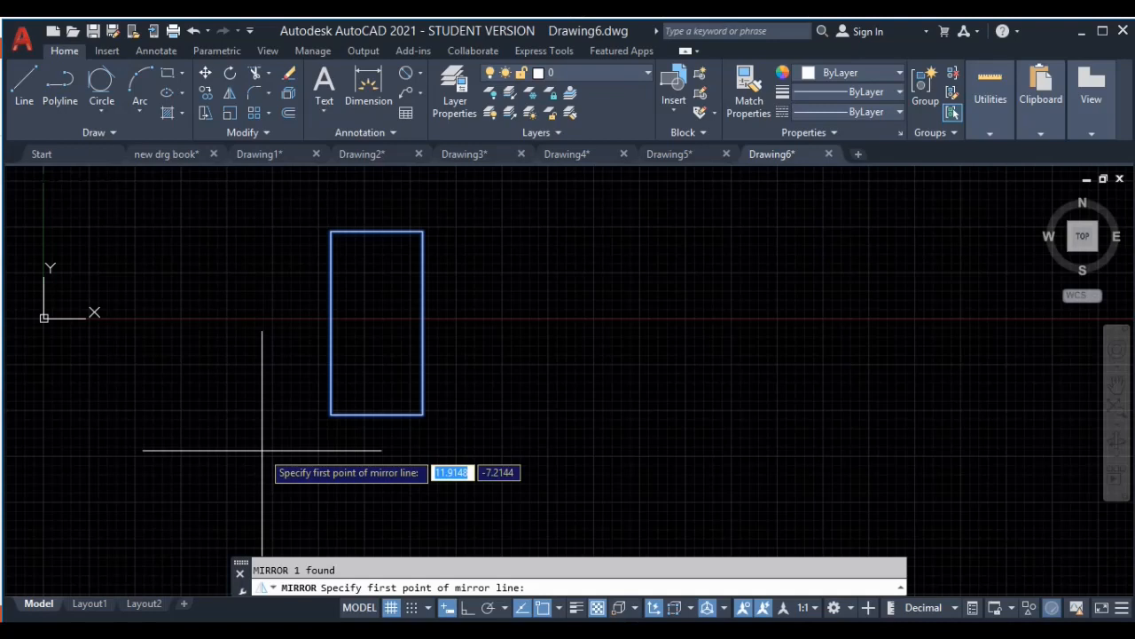
key("Escape")
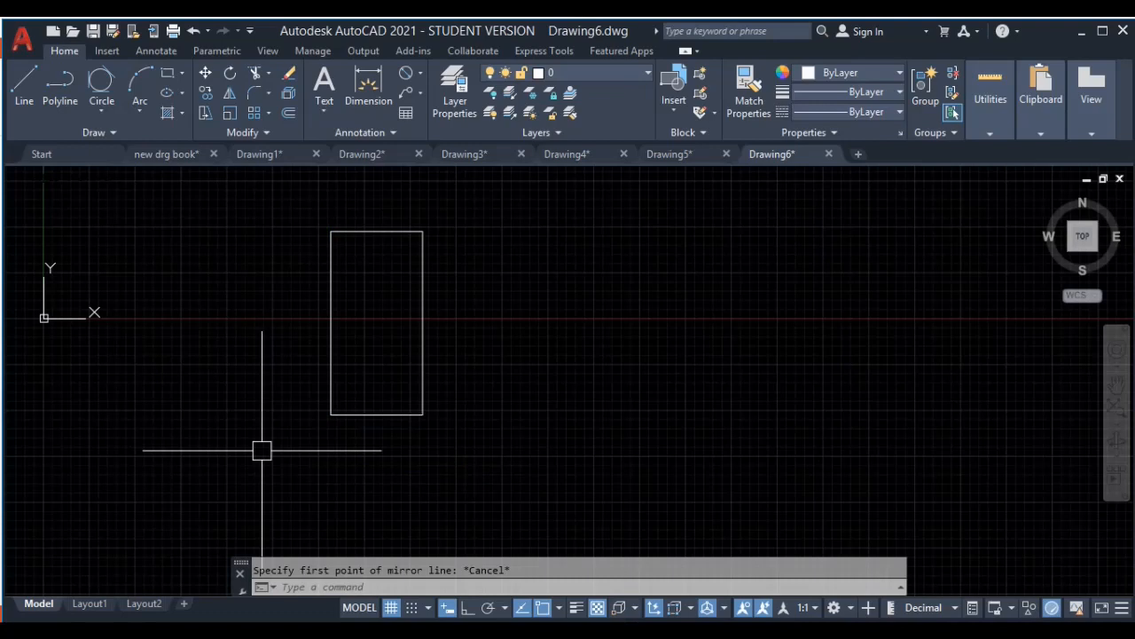
Step: Preselect the rectangle with a crossing window and start Copy, using its lower-left corner as the base point
left_click(489, 212)
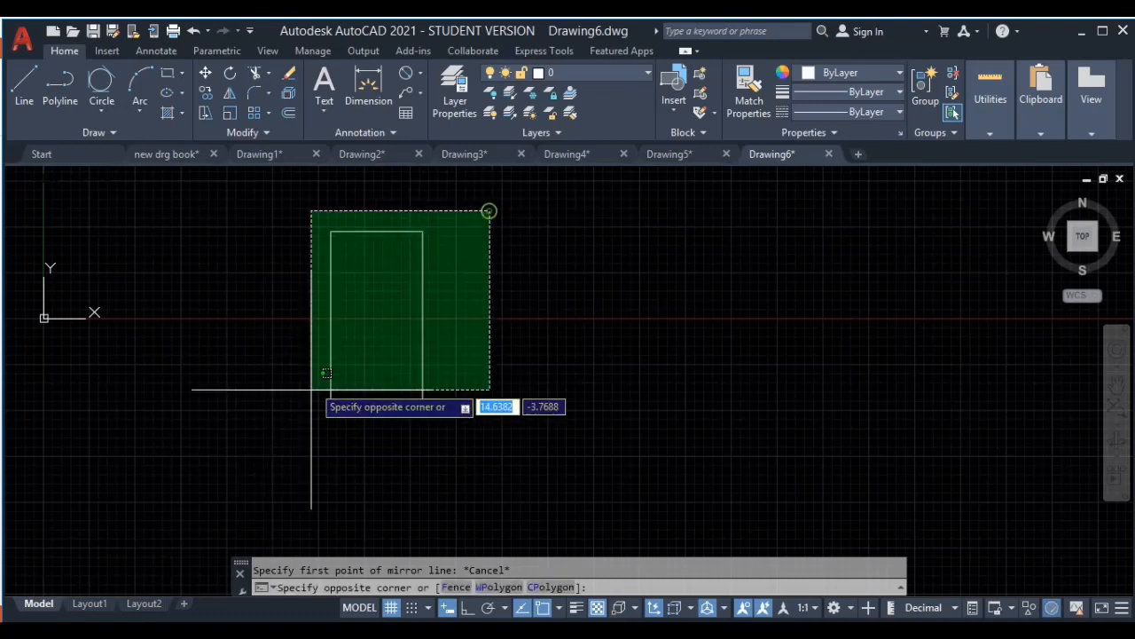
left_click(287, 465)
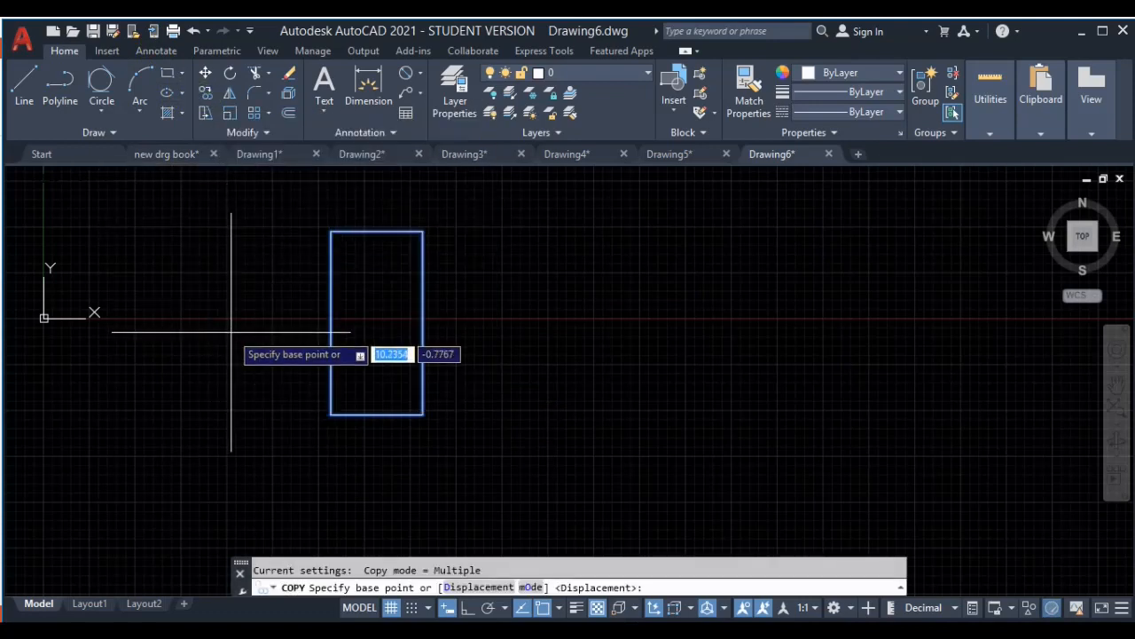
middle_click_drag(239, 368, 218, 419)
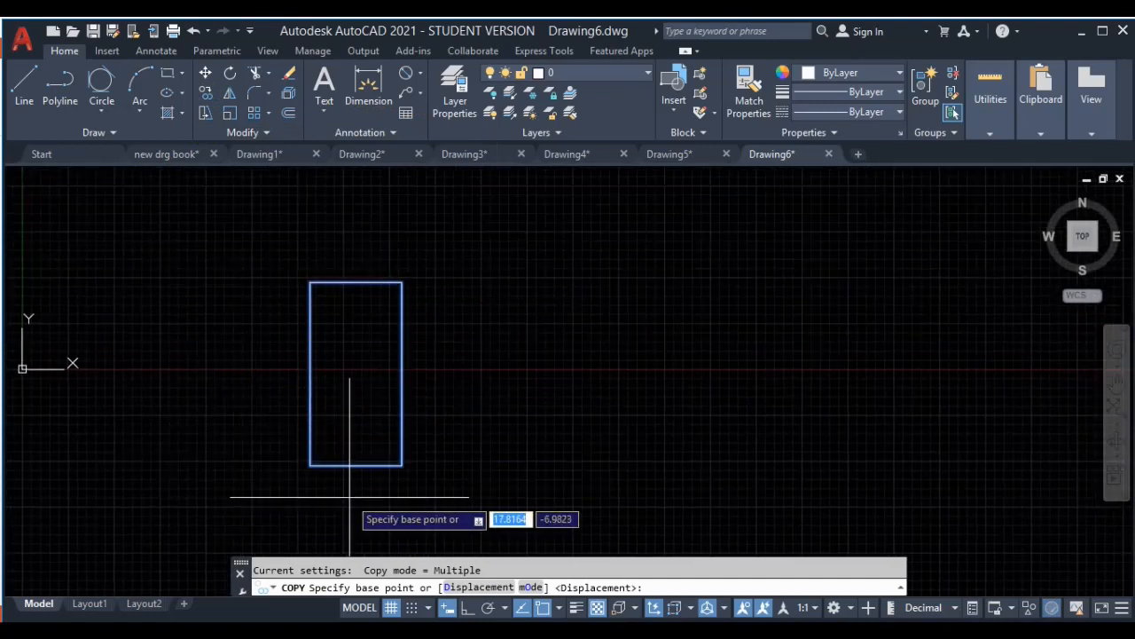
left_click(310, 465)
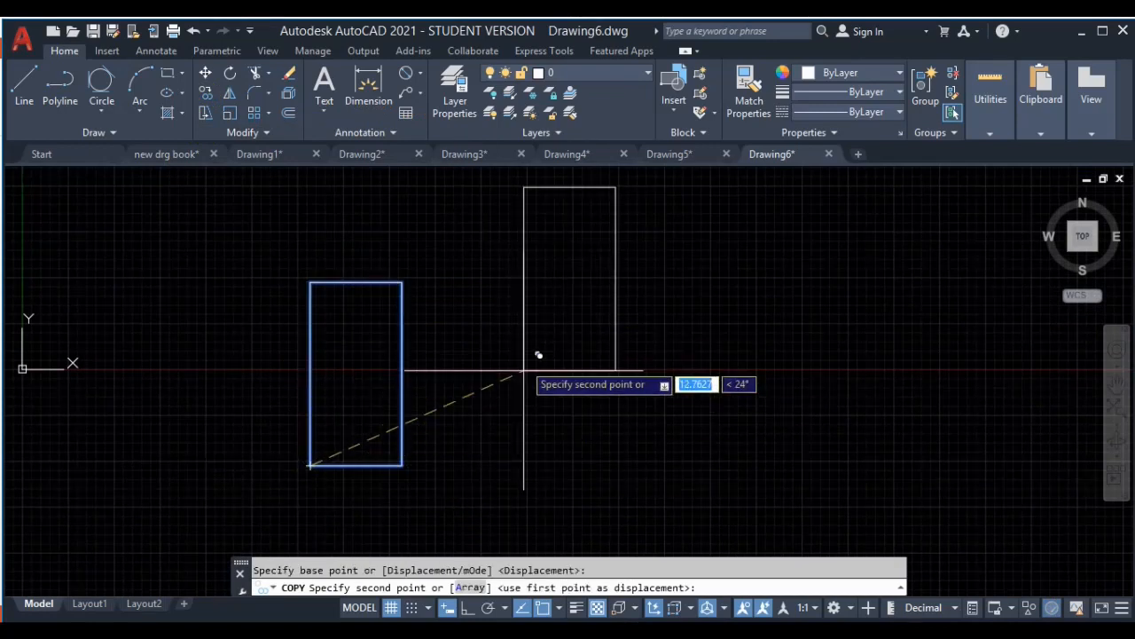
Step: Place seven copies of the rectangle at arbitrary points on both sides of the original, end Copy and undo the copies
scroll(536, 386, "down", 2)
middle_click_drag(527, 390, 479, 424)
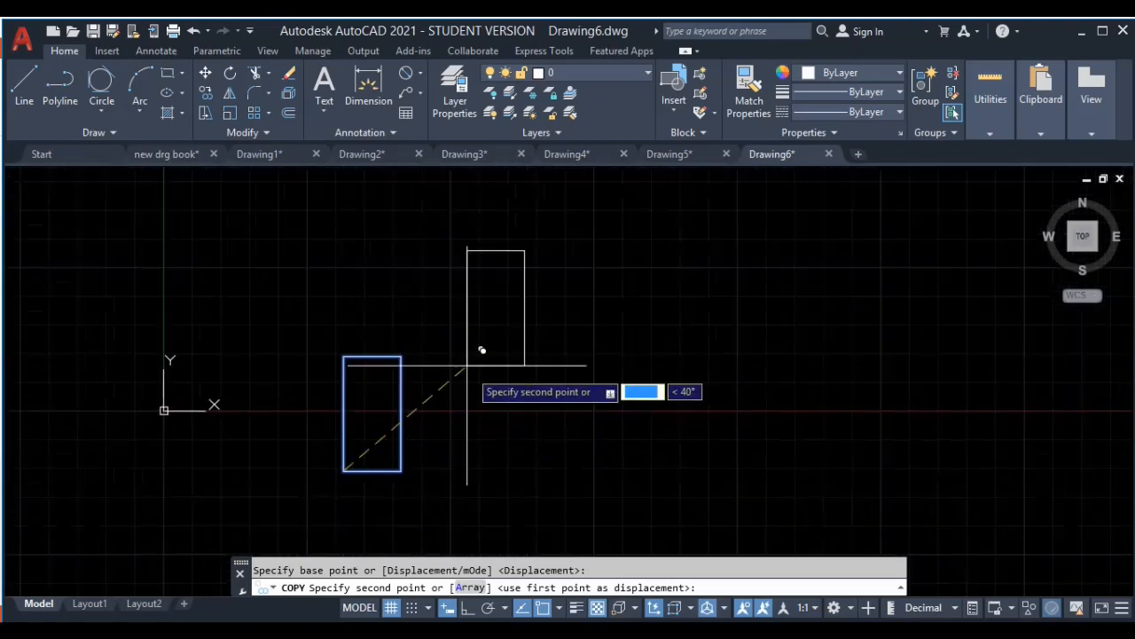
left_click(467, 366)
left_click(579, 376)
left_click(604, 465)
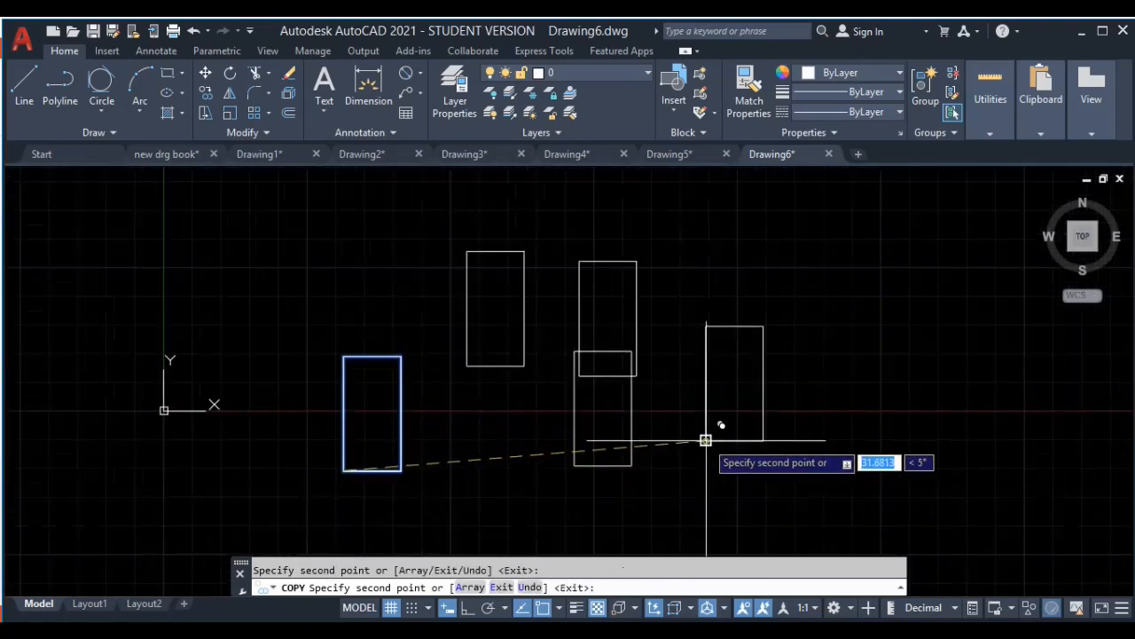
left_click(705, 440)
left_click(841, 383)
left_click(248, 312)
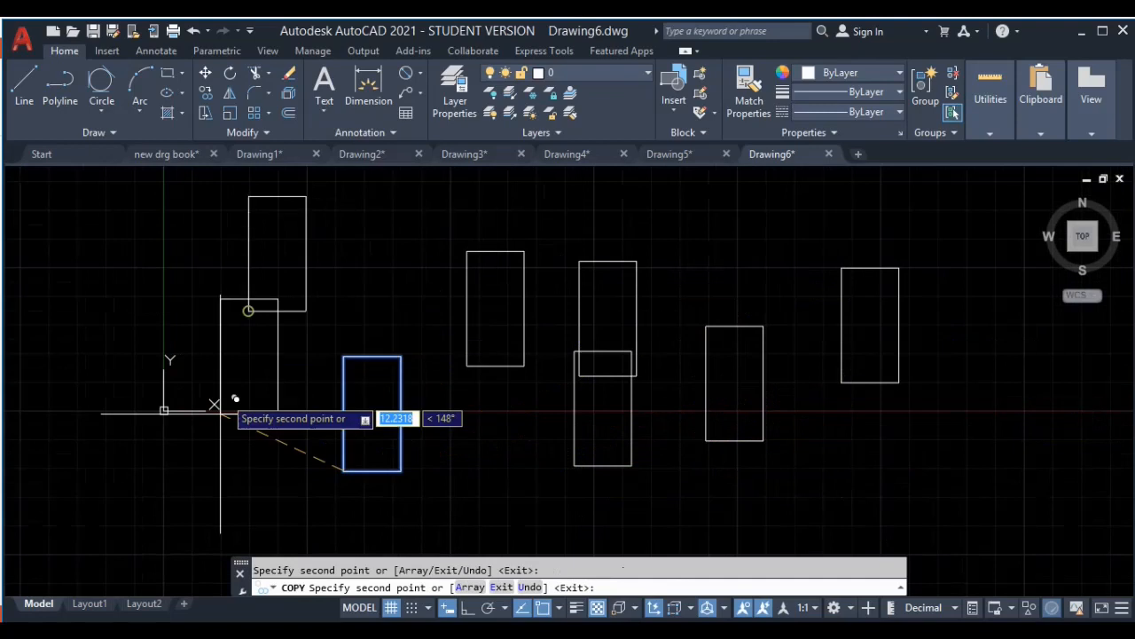
left_click(202, 485)
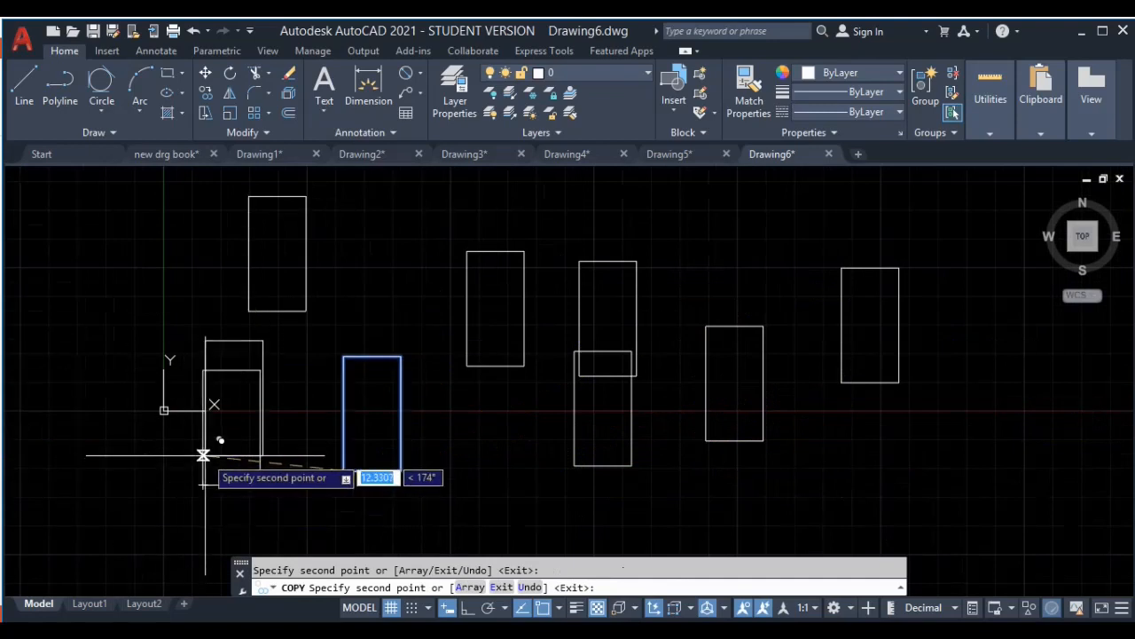
key("Escape")
key("ctrl+z")
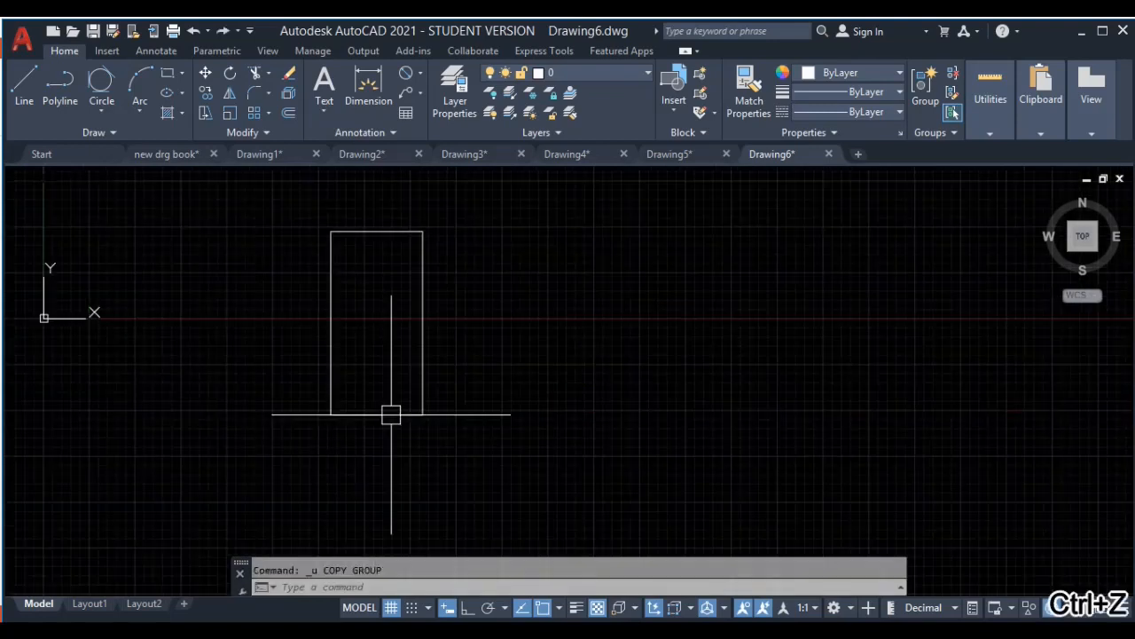
Step: Reselect the rectangle with a crossing window and start Copy, using its lower-right corner as the base point
left_click(535, 213)
left_click(296, 465)
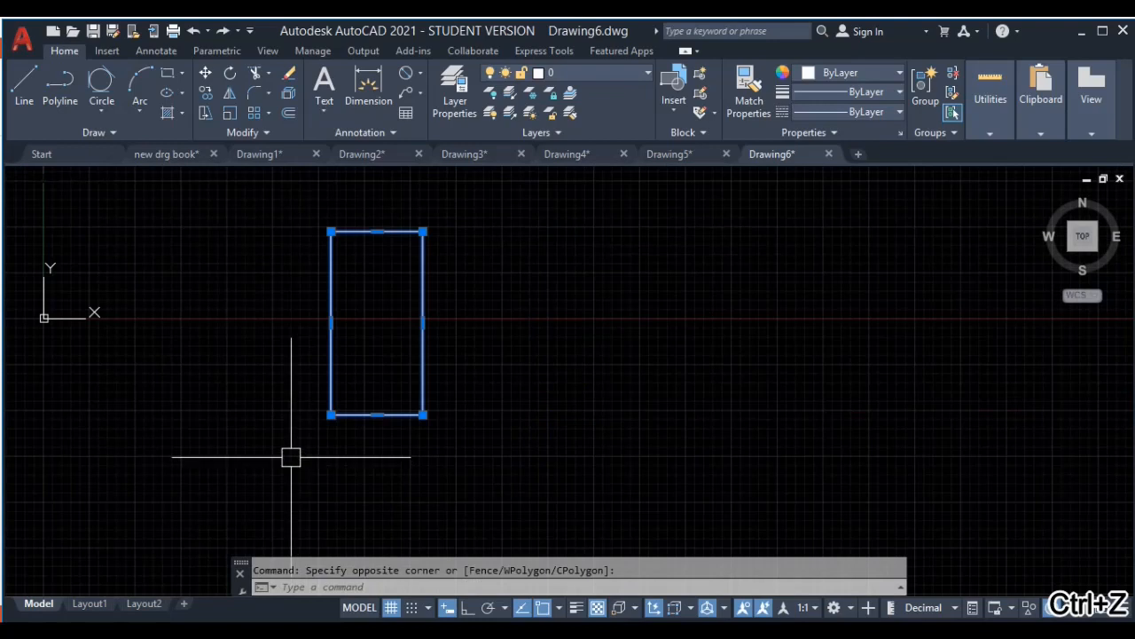
left_click(206, 94)
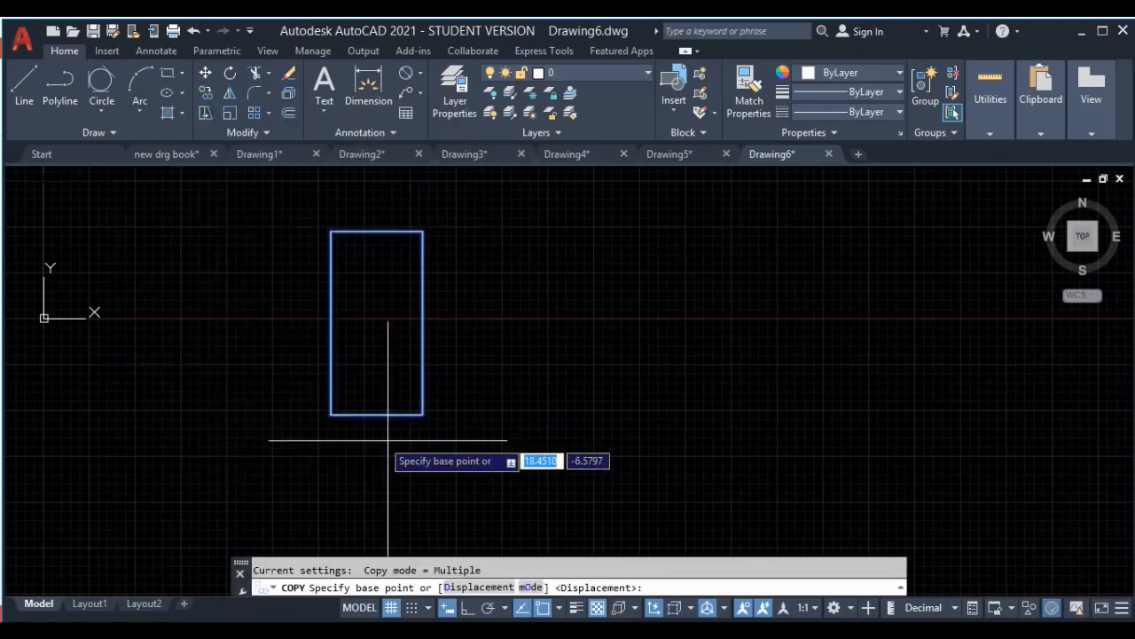
left_click(423, 413)
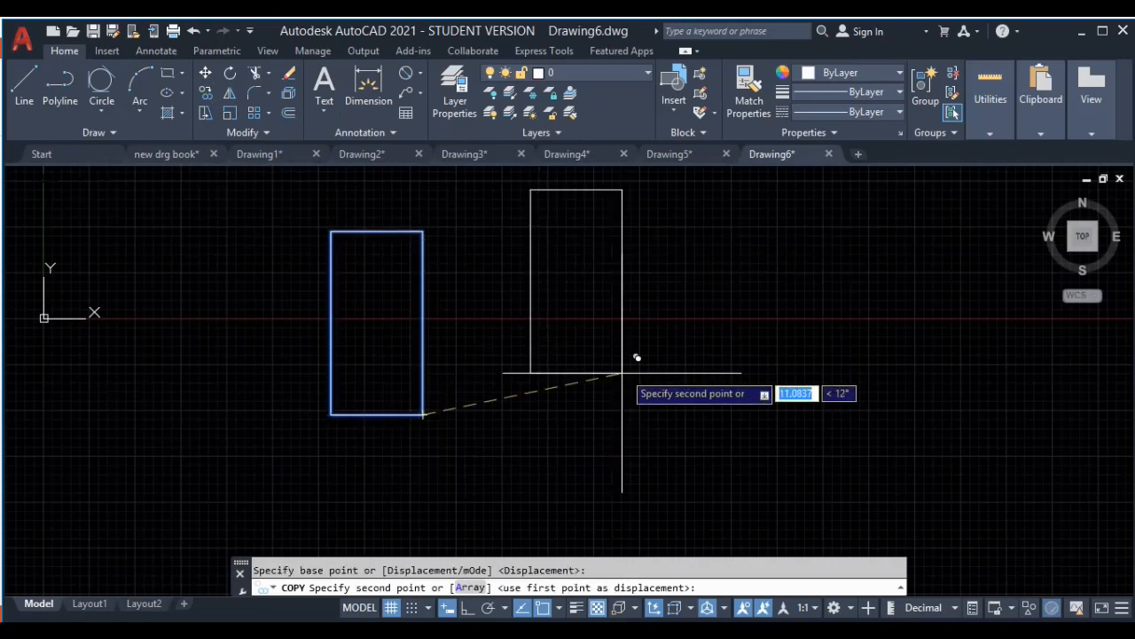
Step: Place six copies of the rectangle freely around the original by the lower-right corner, end Copy and undo them
left_click(592, 465)
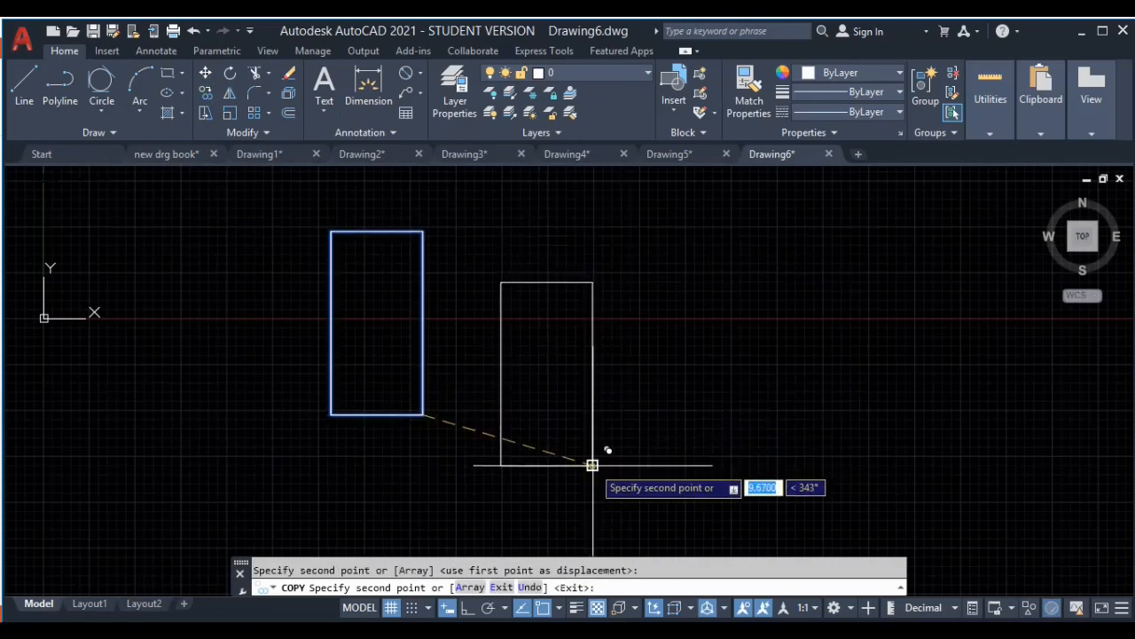
left_click(750, 416)
left_click(919, 335)
left_click(214, 312)
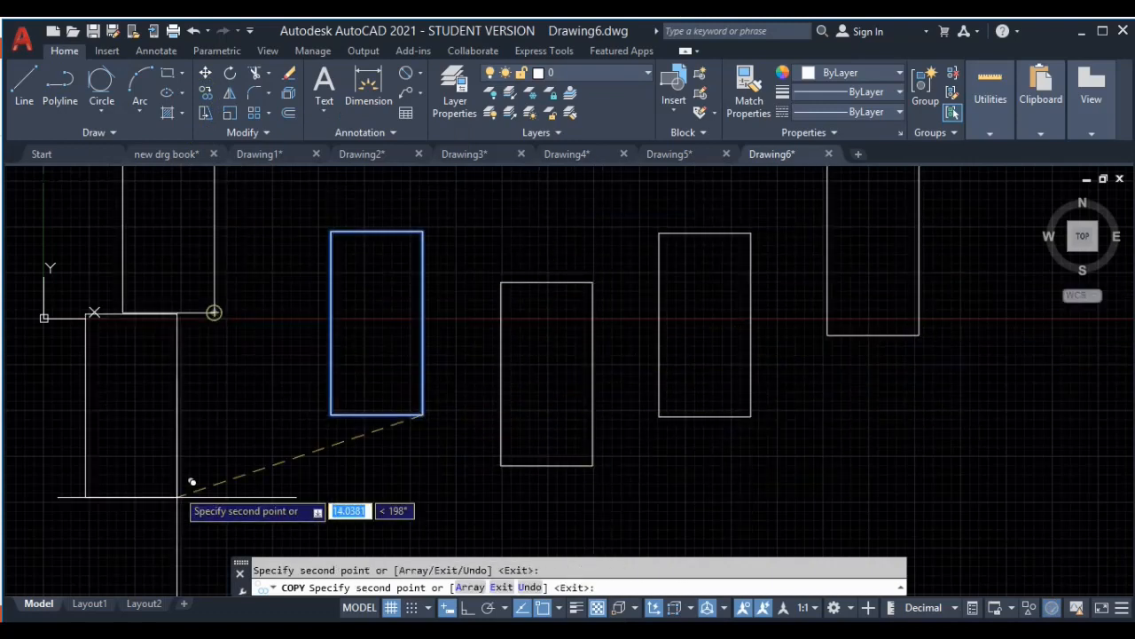
left_click(178, 503)
left_click(441, 507)
key("Escape")
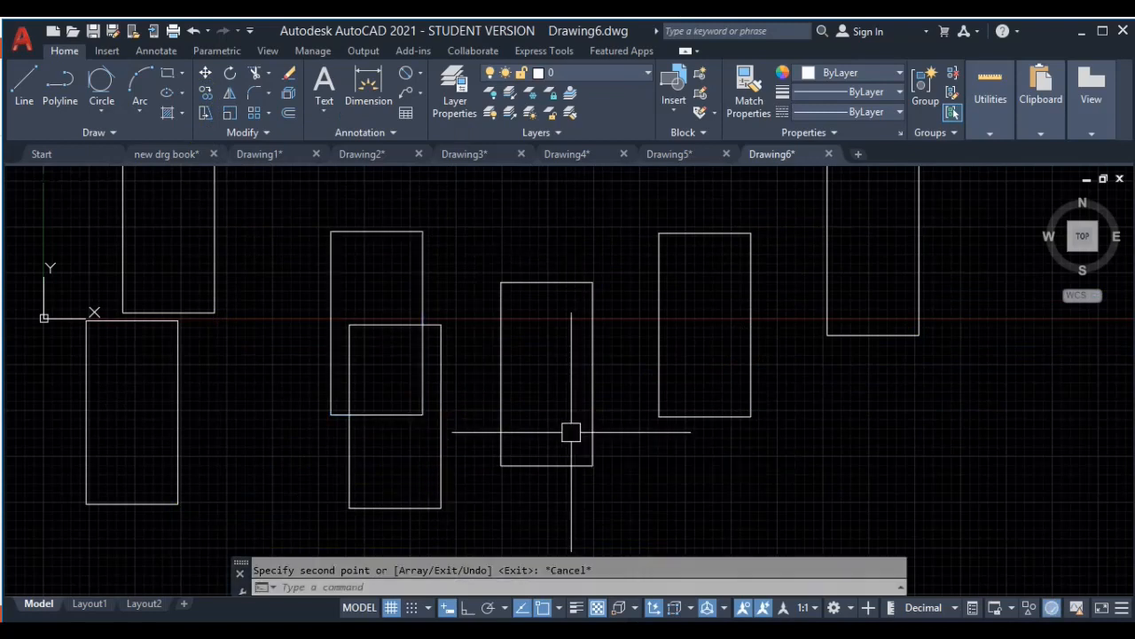
key("ctrl+z")
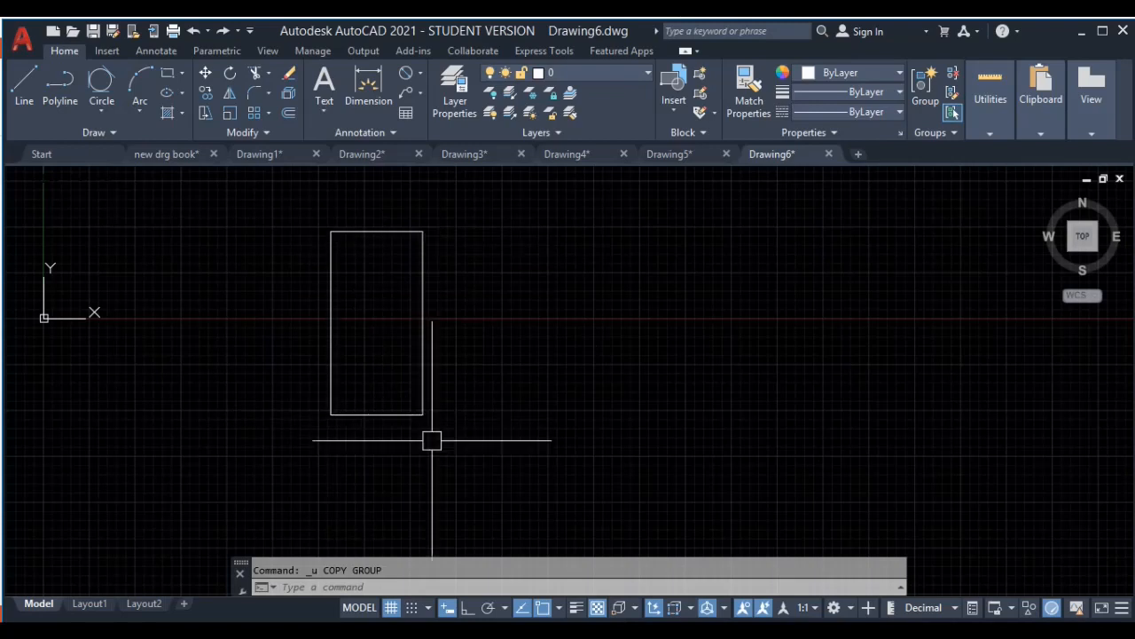
Step: Preselect the rectangle with a crossing window and turn Ortho mode on
left_click(485, 203)
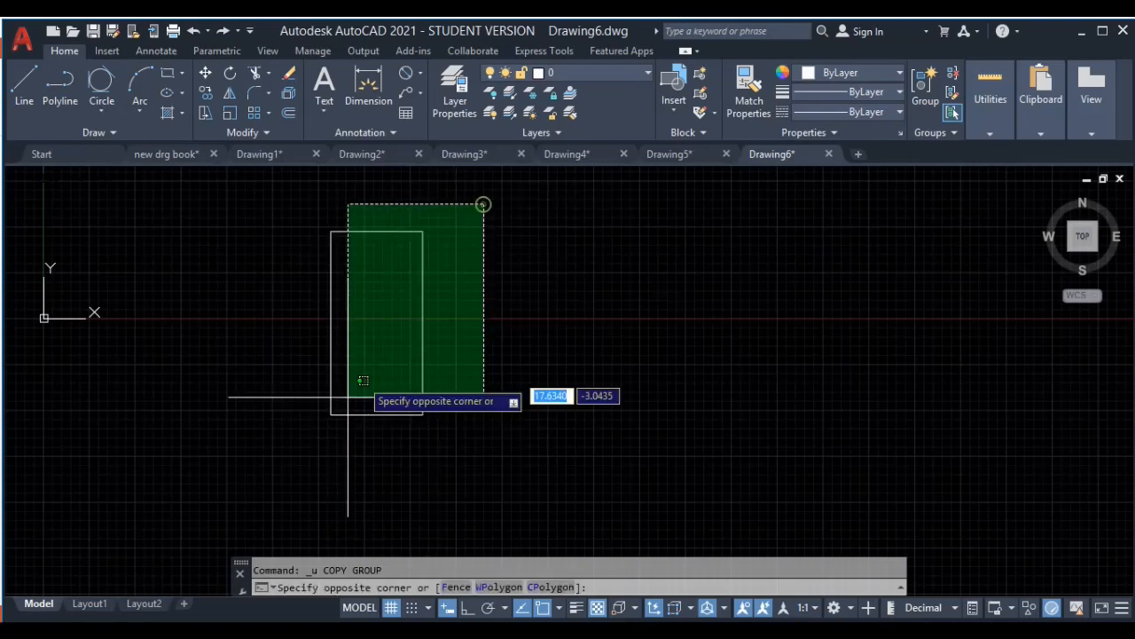
left_click(272, 439)
left_click(467, 607)
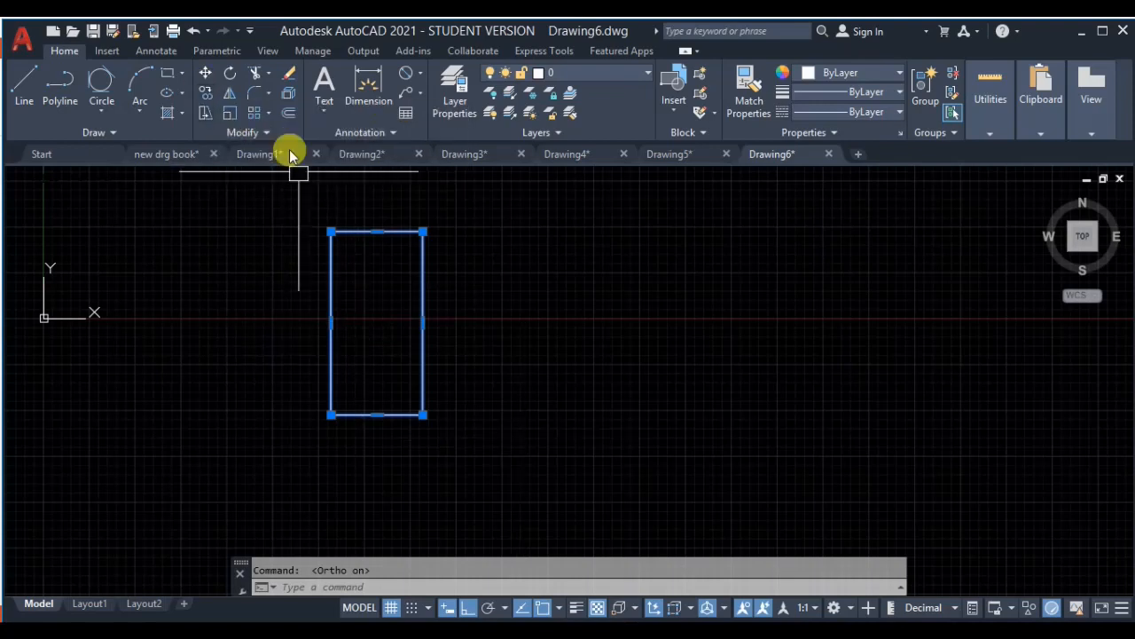
Step: Copy the rectangle 10 units horizontally to the right from its lower-left corner and end the command
left_click(205, 93)
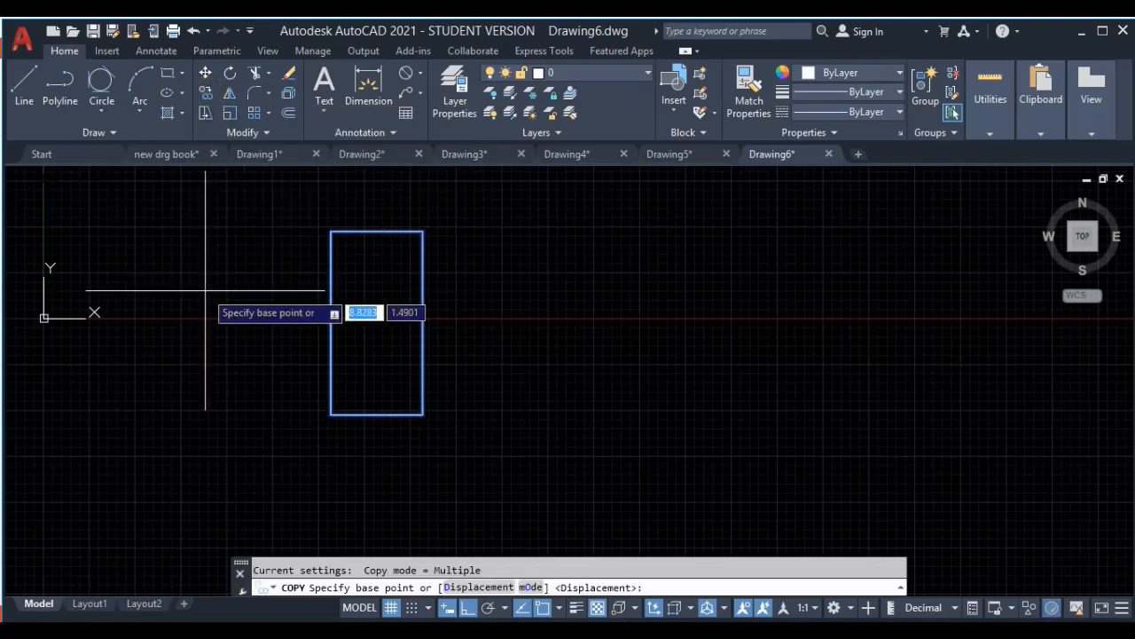
left_click(330, 414)
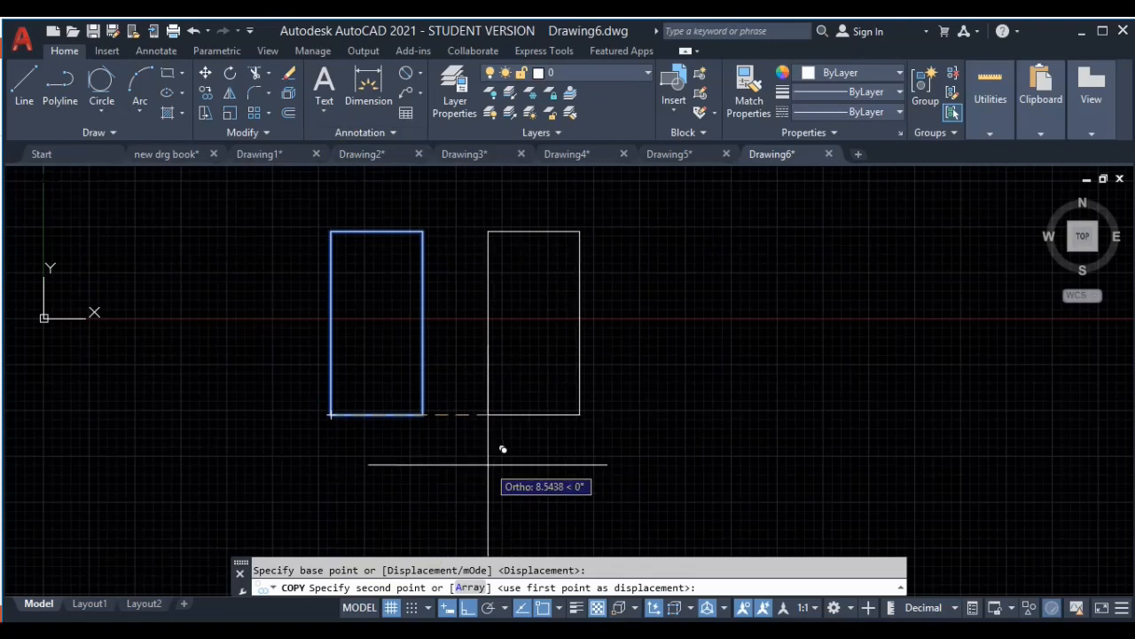
type("10")
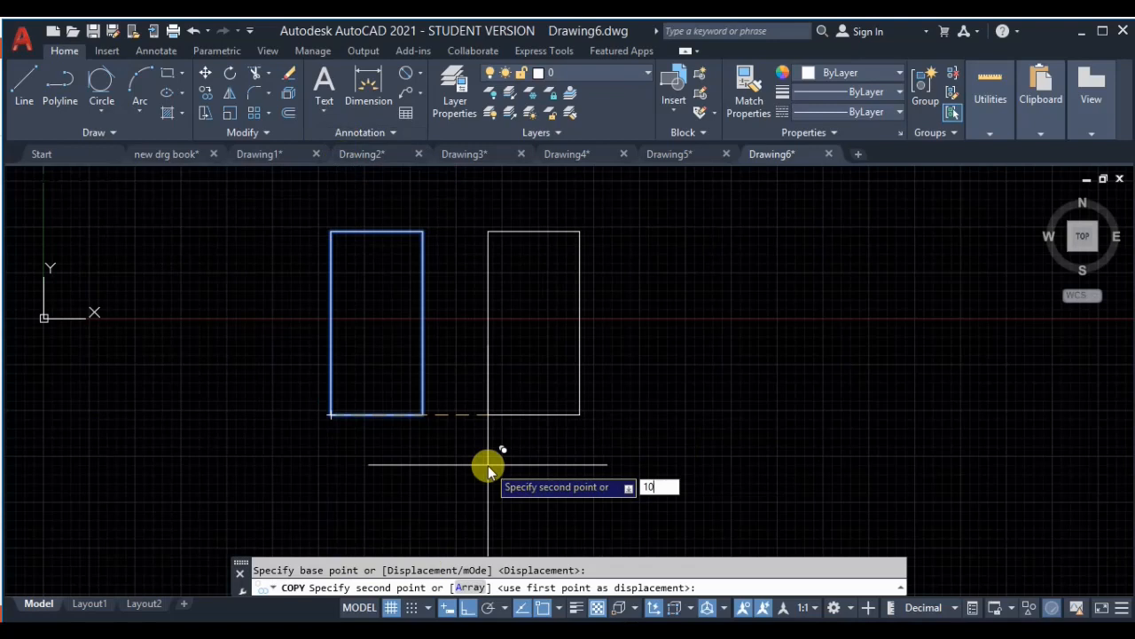
key("Return")
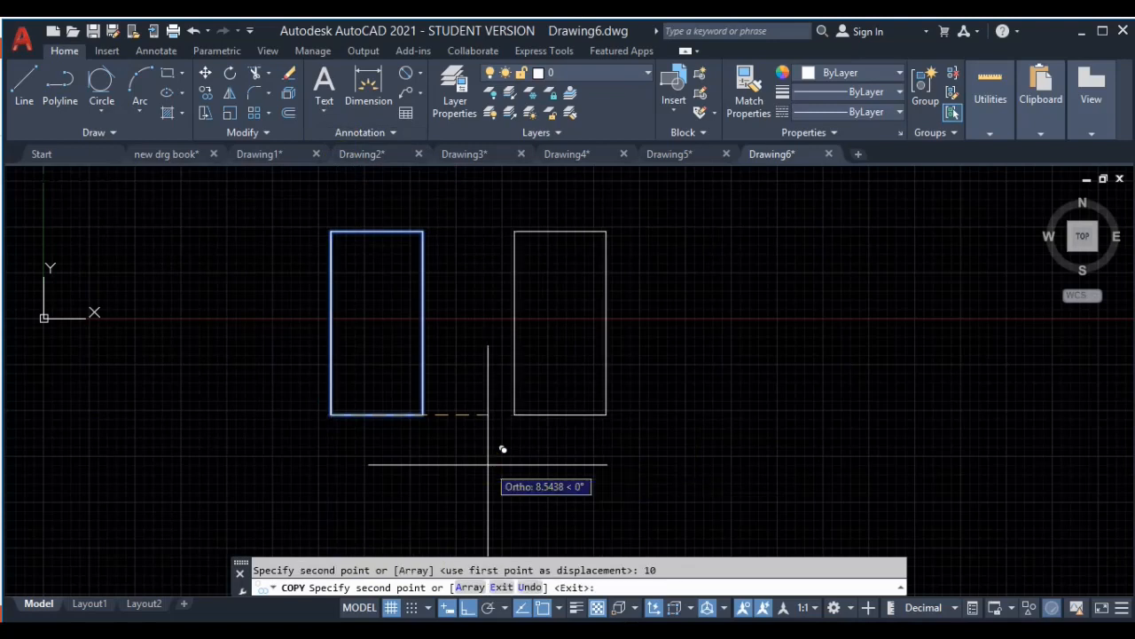
key("Escape")
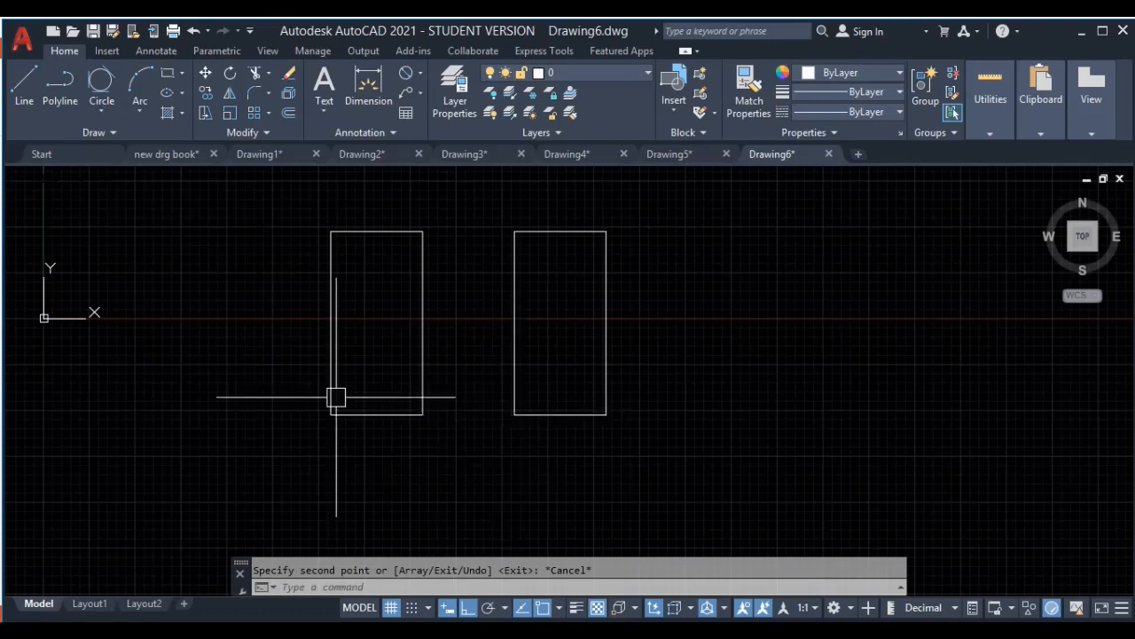
Step: Select the copied rectangle on the right with a crossing window and erase it
left_click(648, 367)
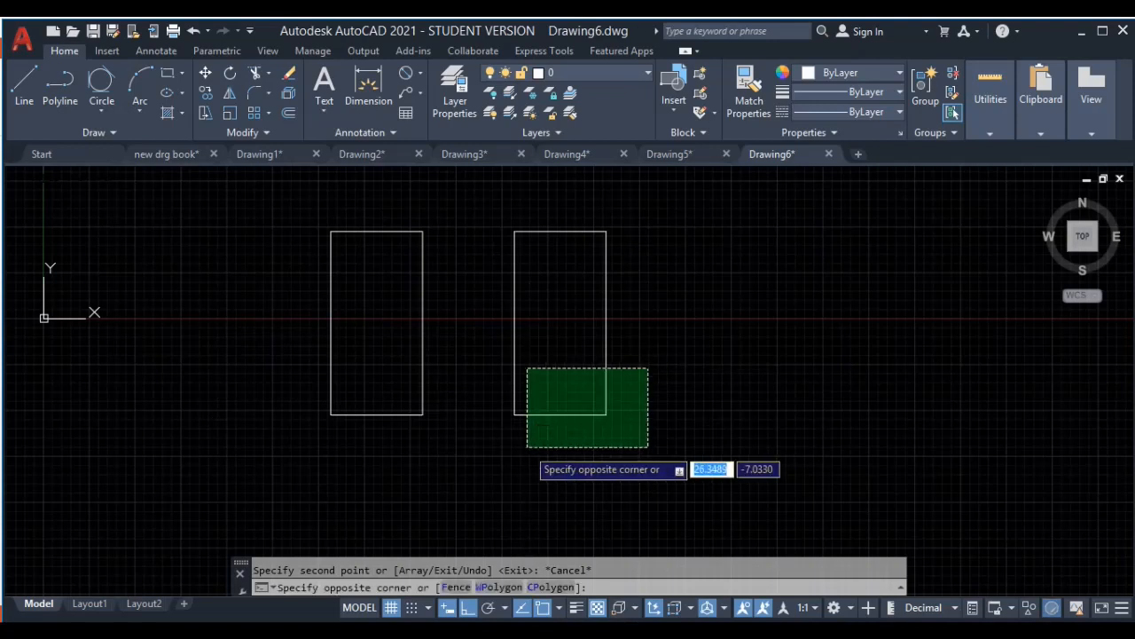
left_click(530, 447)
key("Delete")
Step: Select the rectangle with a crossing window, copy it 10 units straight up from its lower-right corner and end the command
left_click(518, 222)
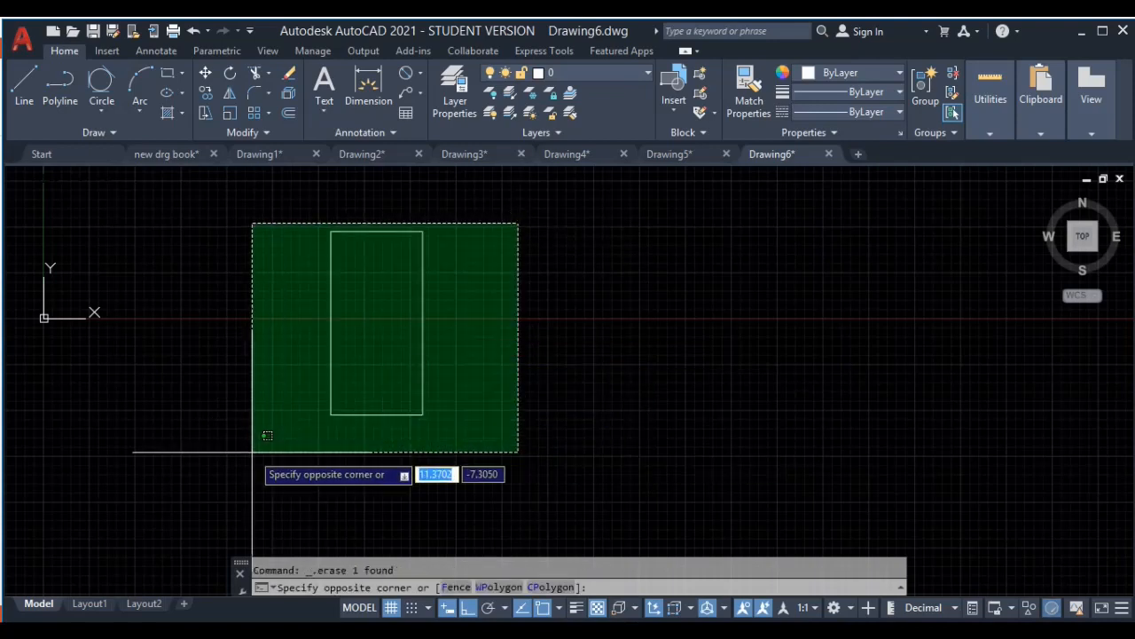
left_click(253, 450)
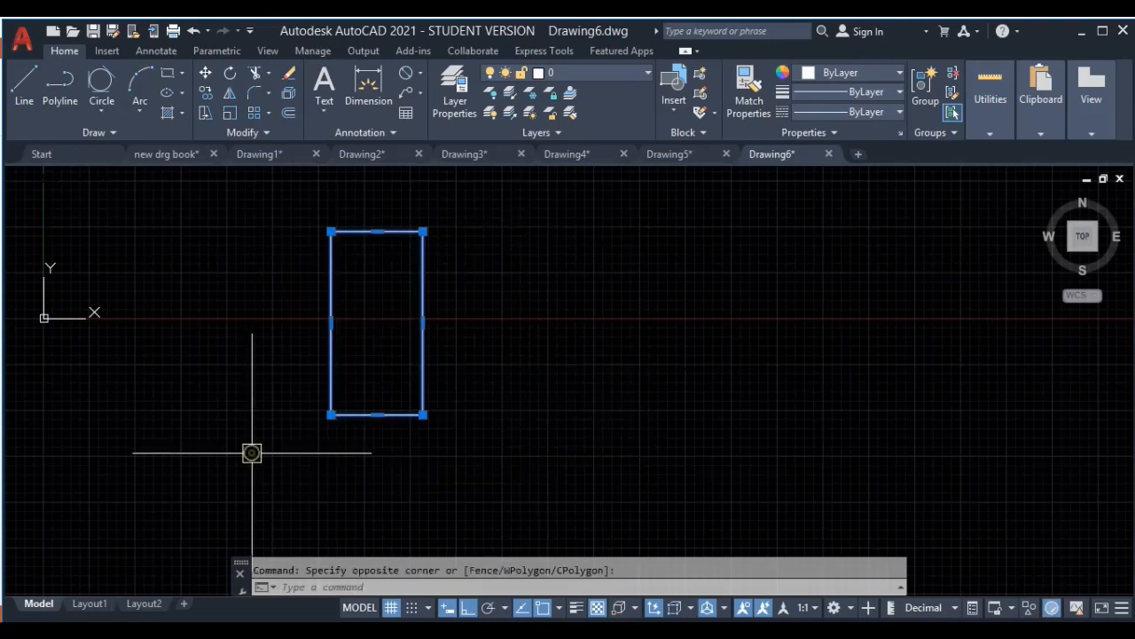
left_click(206, 92)
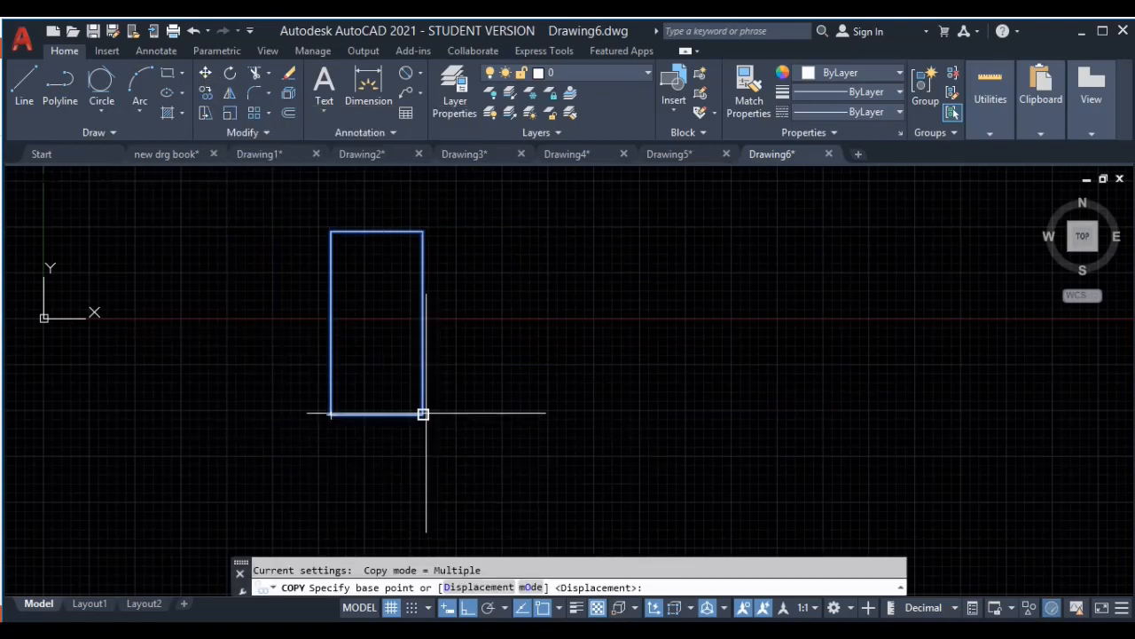
middle_click_drag(417, 444, 424, 498)
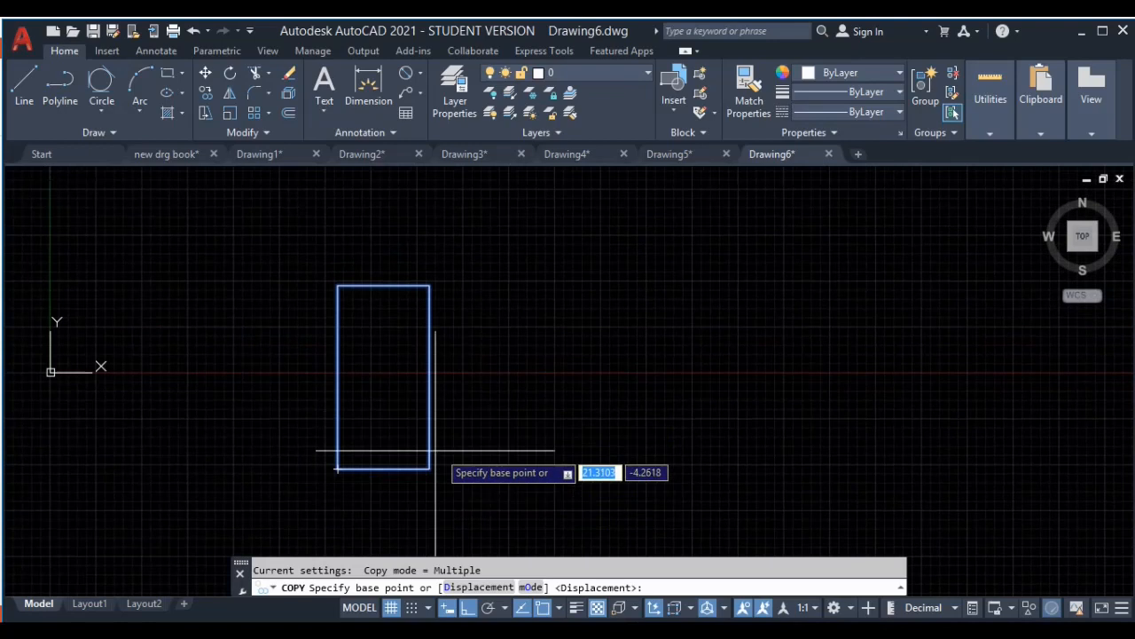
left_click(430, 469)
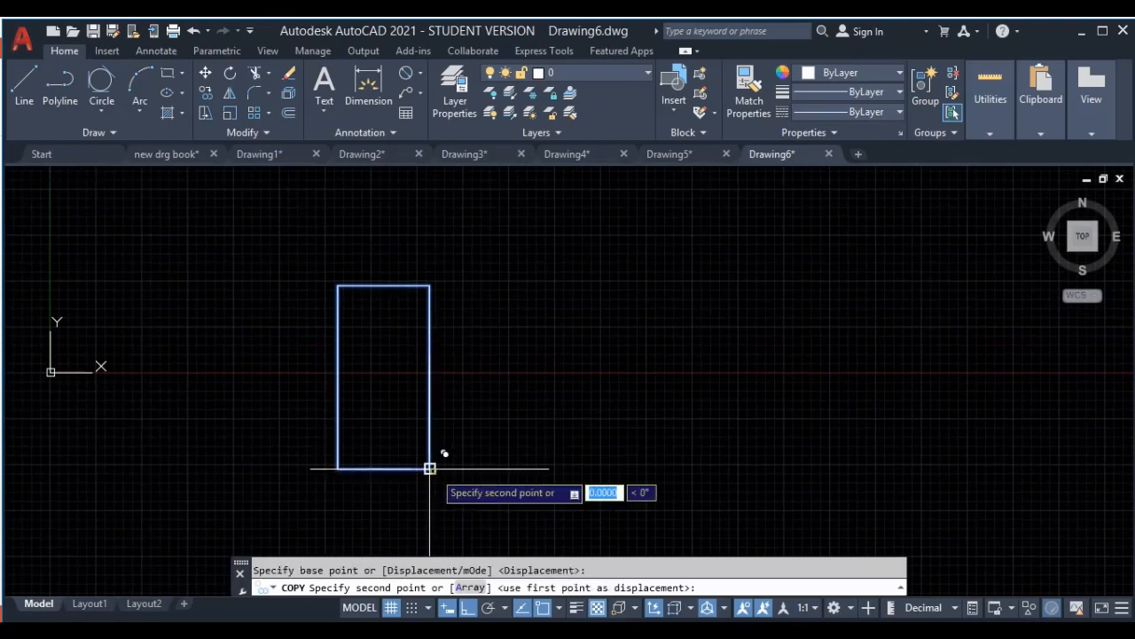
middle_click_drag(431, 466, 421, 574)
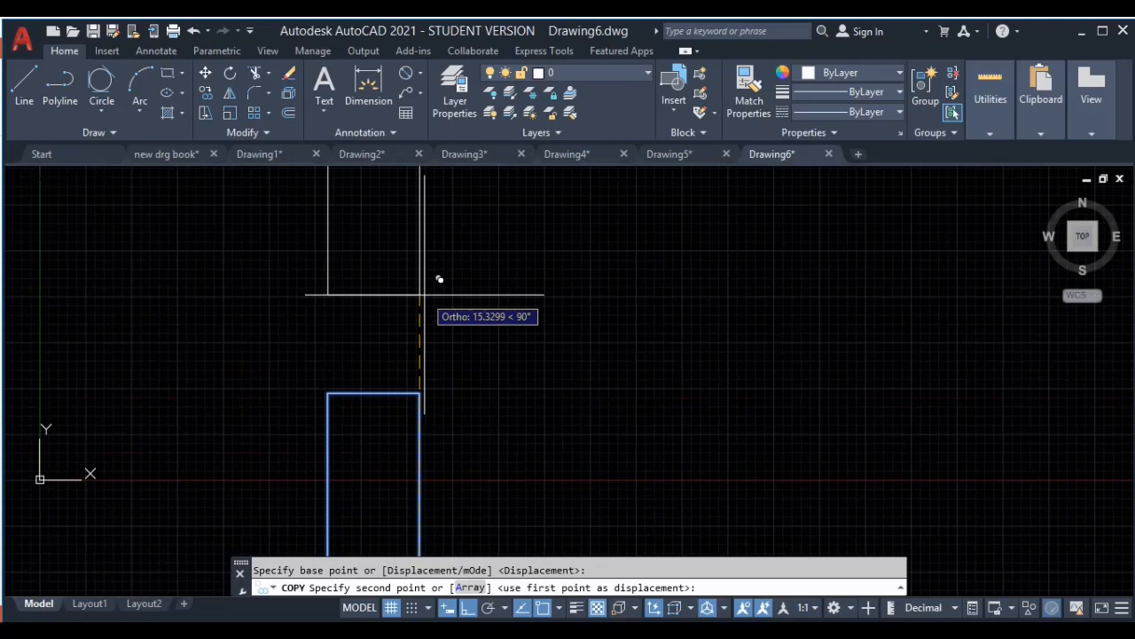
type("10")
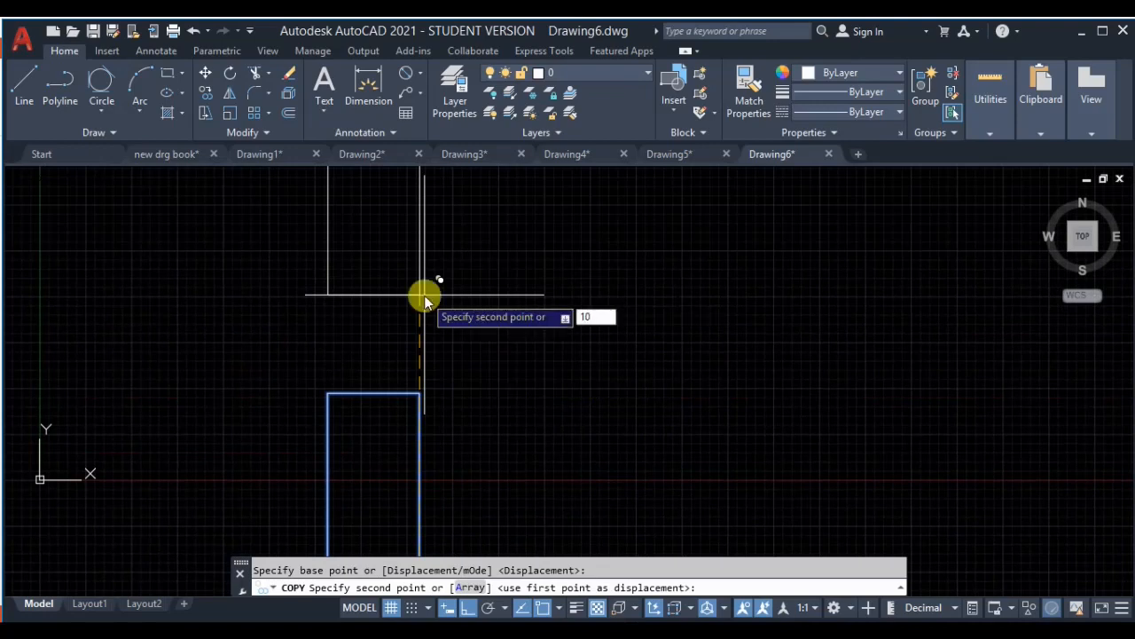
key("Return")
scroll(535, 390, "down", 2)
key("Escape")
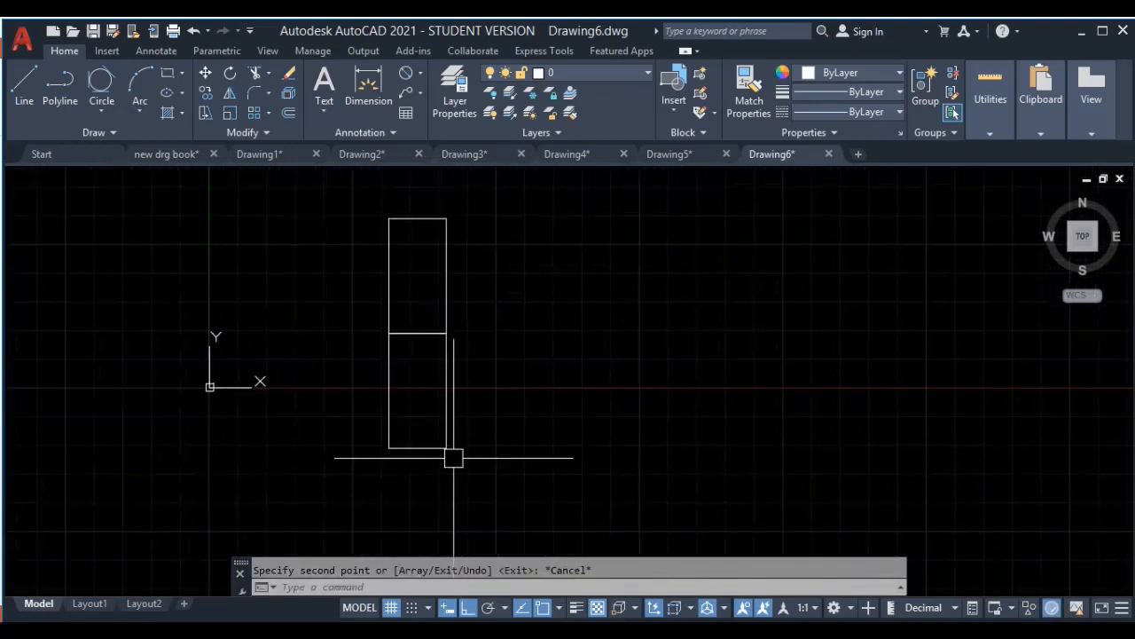
Step: Select the upper rectangle with a crossing window and move it freely straight up, leaving a gap above the original
left_click(467, 293)
left_click(294, 291)
middle_click_drag(551, 312, 552, 378)
type("m")
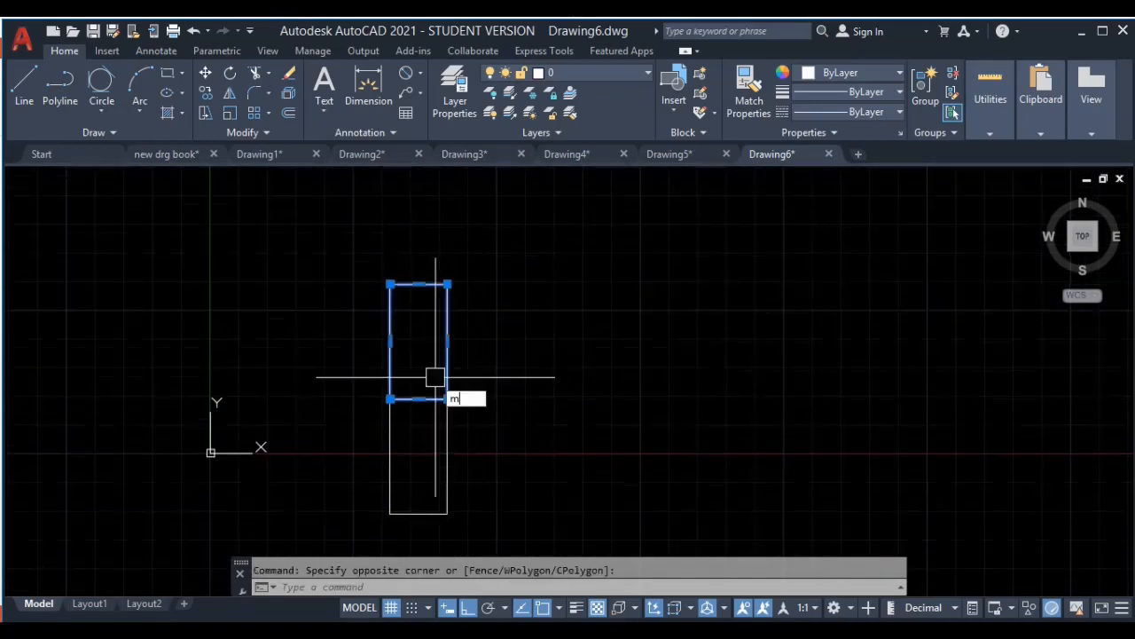
key("Return")
left_click(435, 377)
left_click(448, 288)
key("Escape")
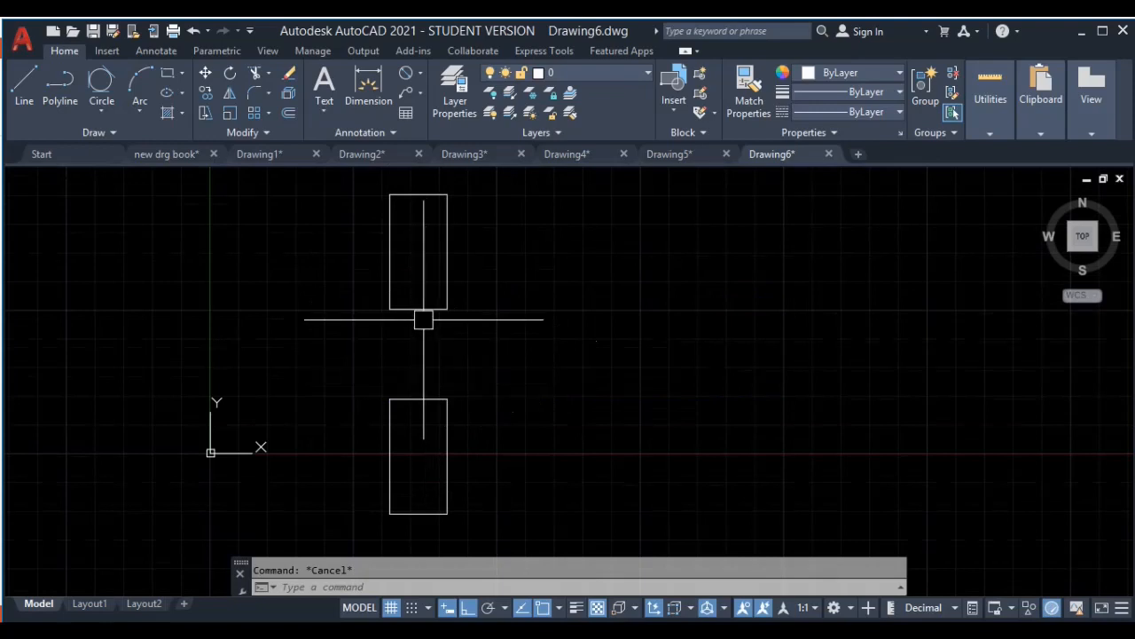
Step: Select the moved upper rectangle with a crossing window and erase it
left_click(495, 254)
left_click(317, 322)
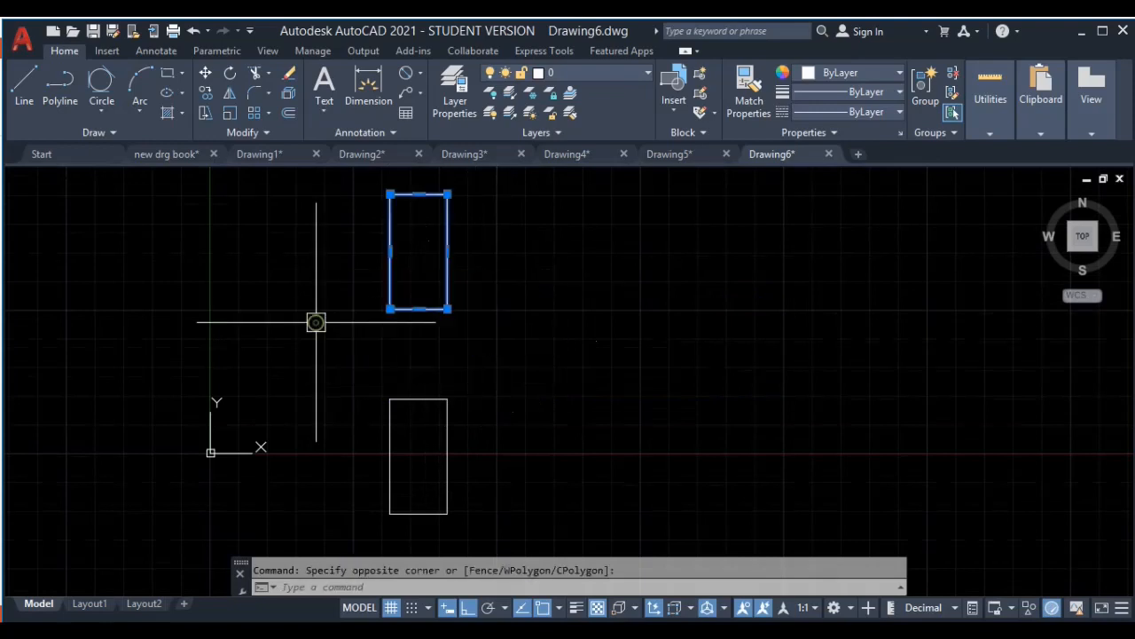
key("Delete")
Step: Select the remaining rectangle, copy it 20 units straight up from its bottom edge's midpoint and end the command
left_click(511, 351)
left_click(363, 528)
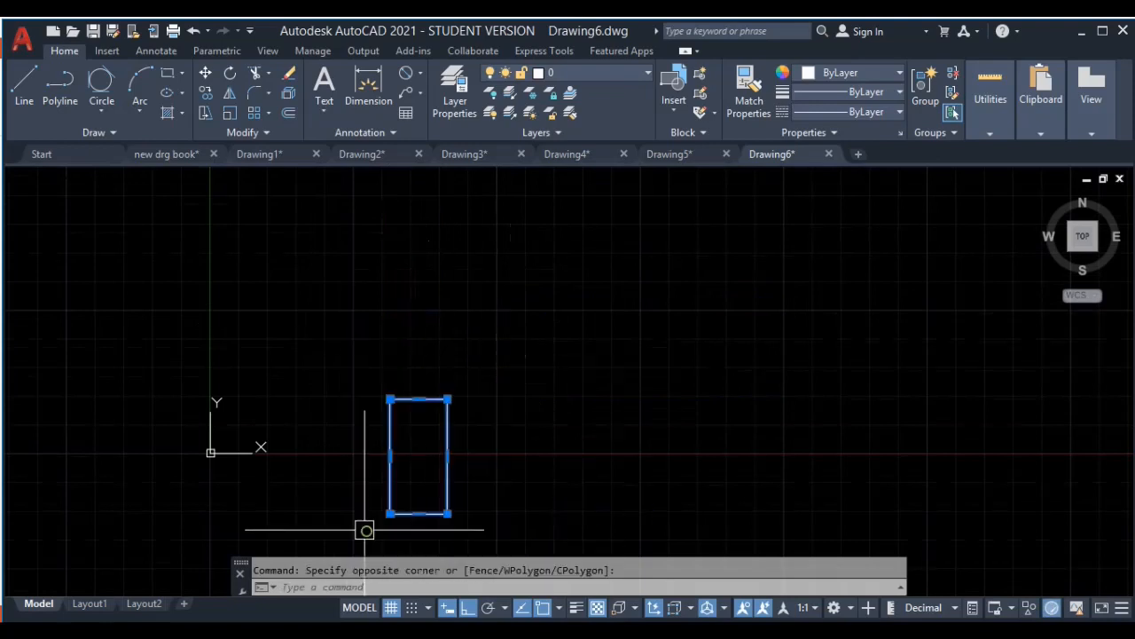
left_click(205, 94)
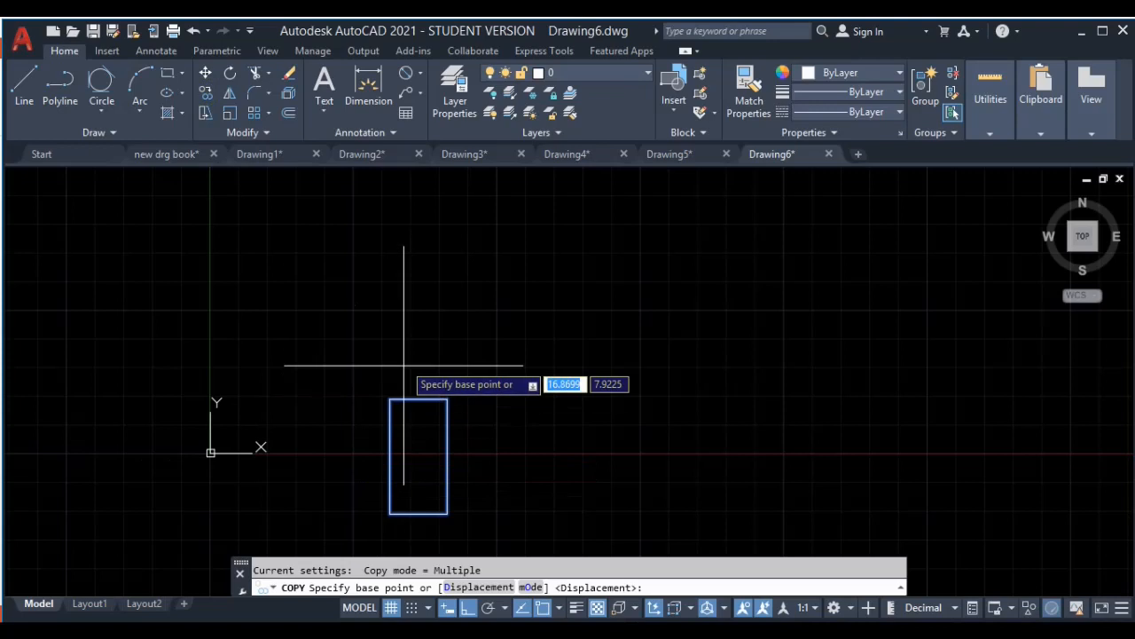
left_click(418, 513)
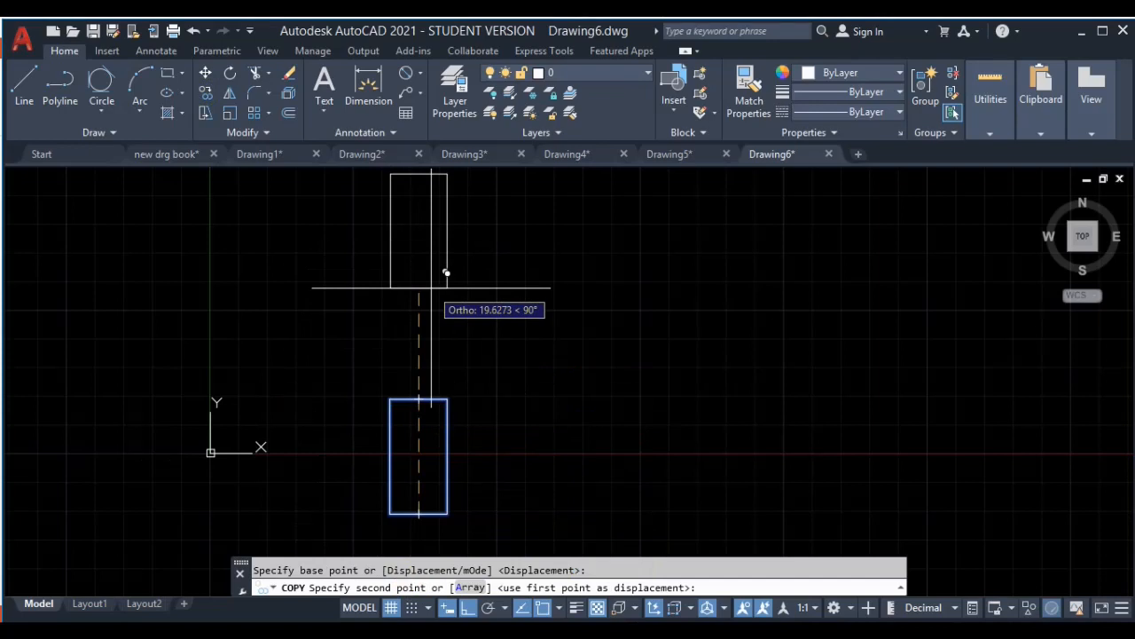
type("20")
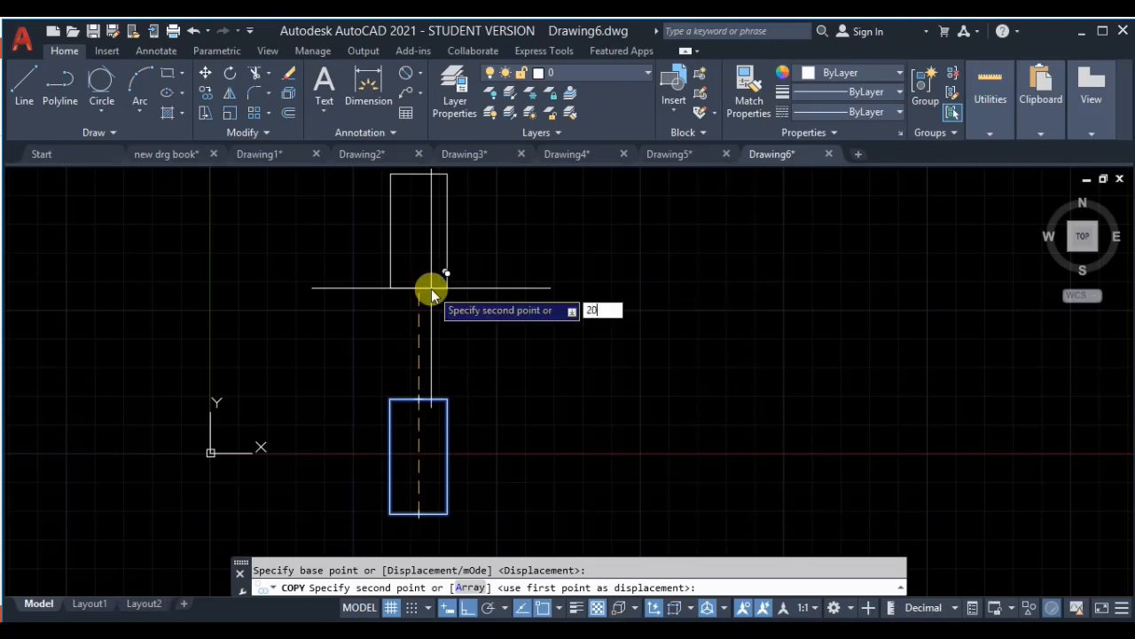
key("Return")
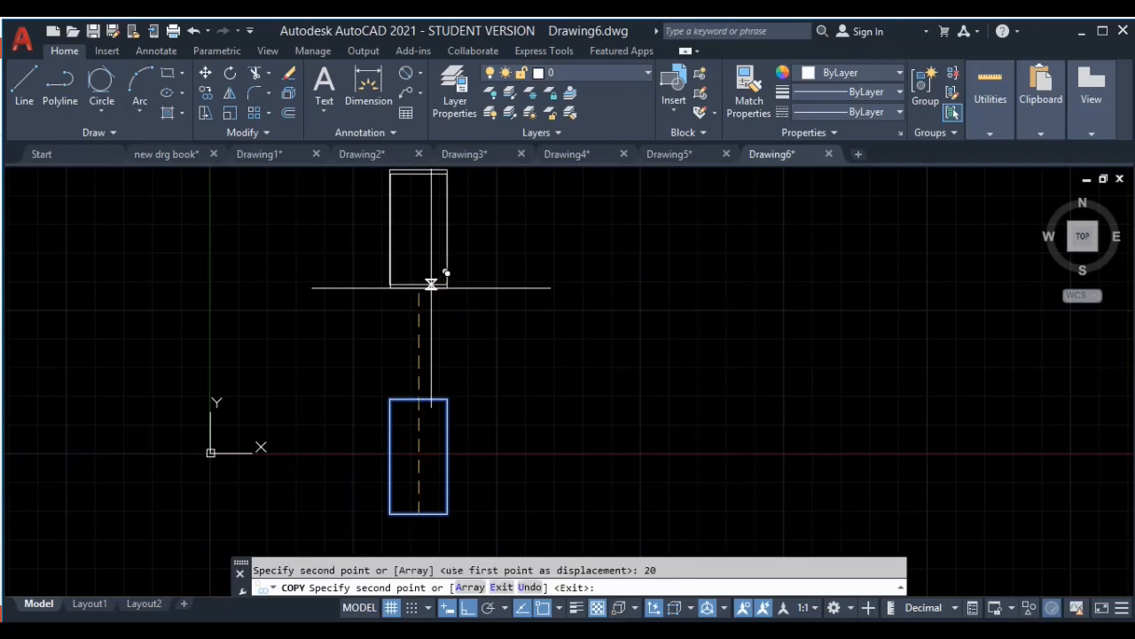
key("Escape")
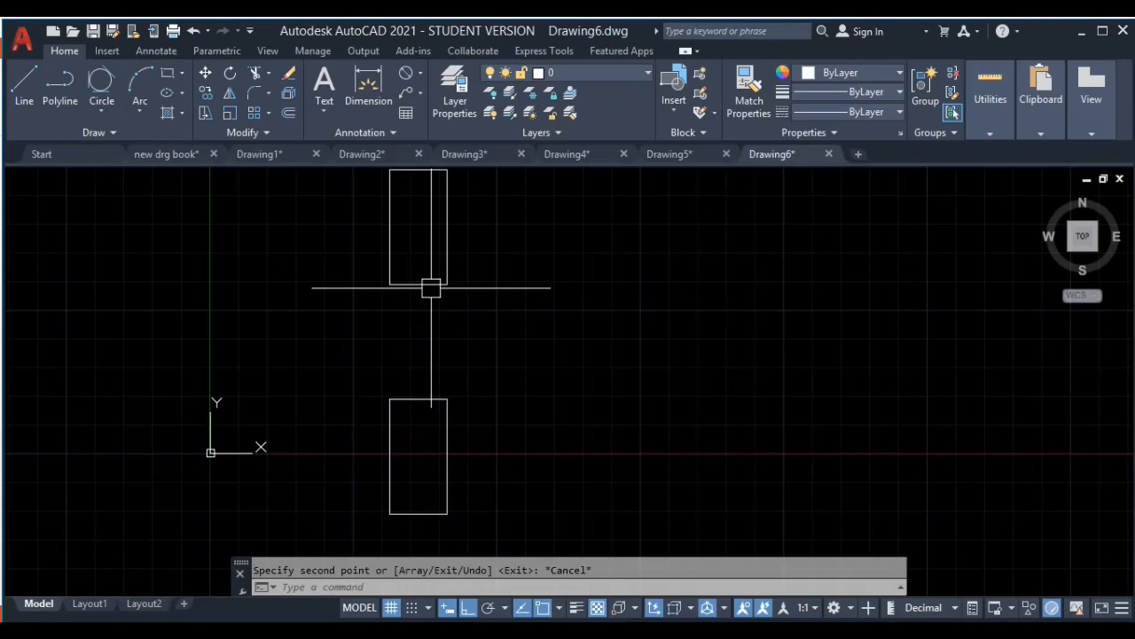
middle_click_drag(502, 314, 502, 389)
left_click(500, 214)
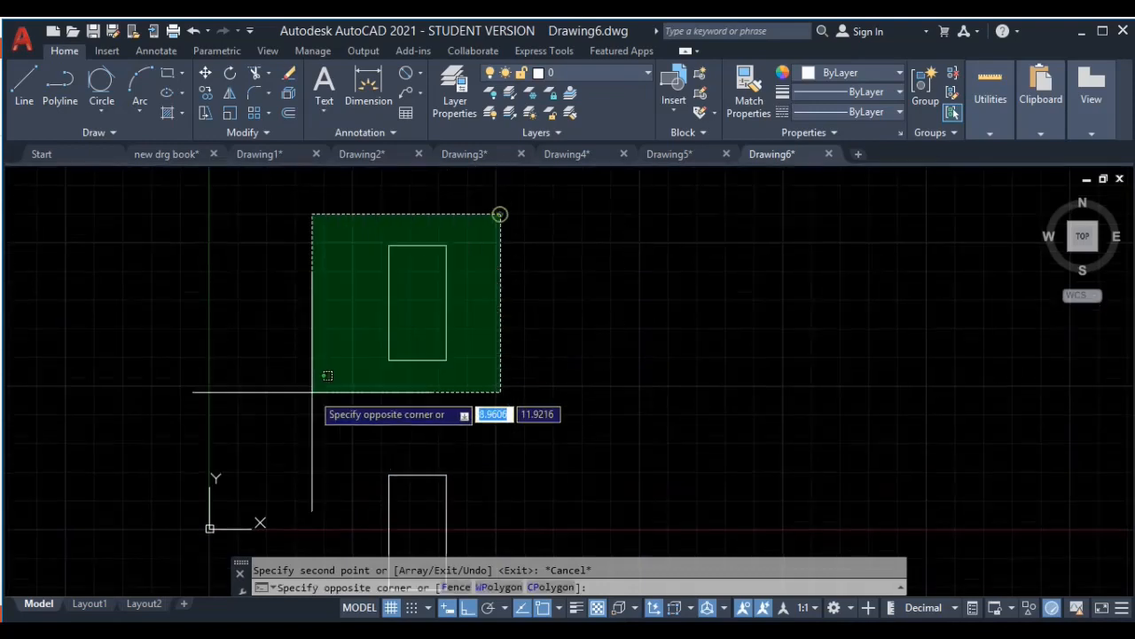
left_click(312, 392)
scroll(402, 364, "up", 3)
scroll(431, 380, "down", 3)
key("Escape")
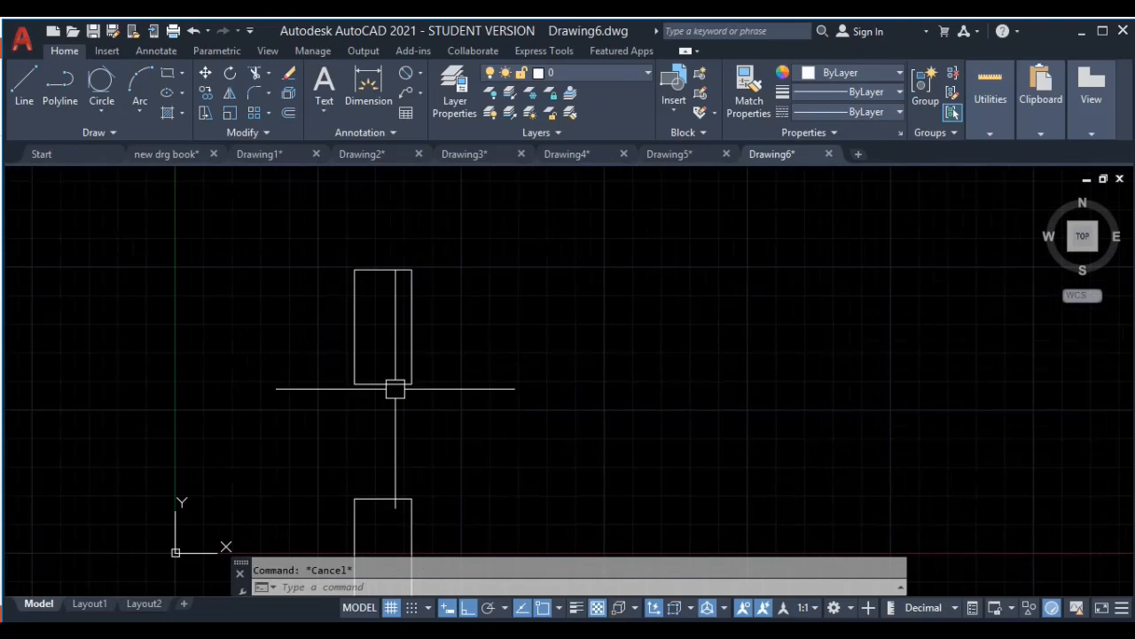
Step: Select the upper rectangle, copy it 10, 20 and 30 units to the right from its lower-left corner and end Copy
left_click(507, 246)
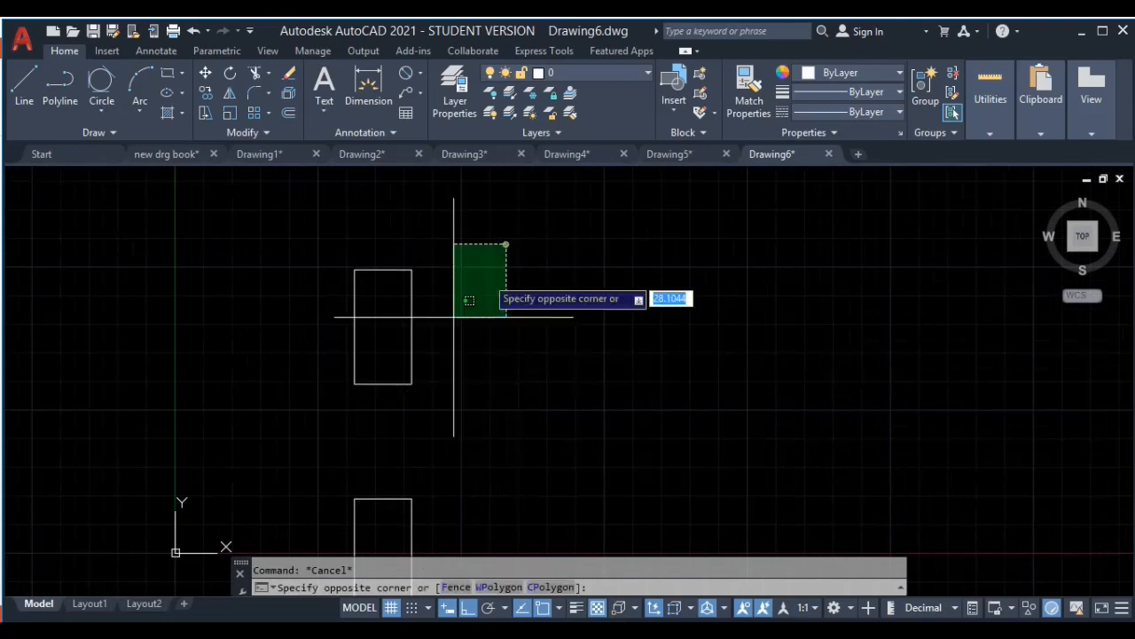
left_click(341, 420)
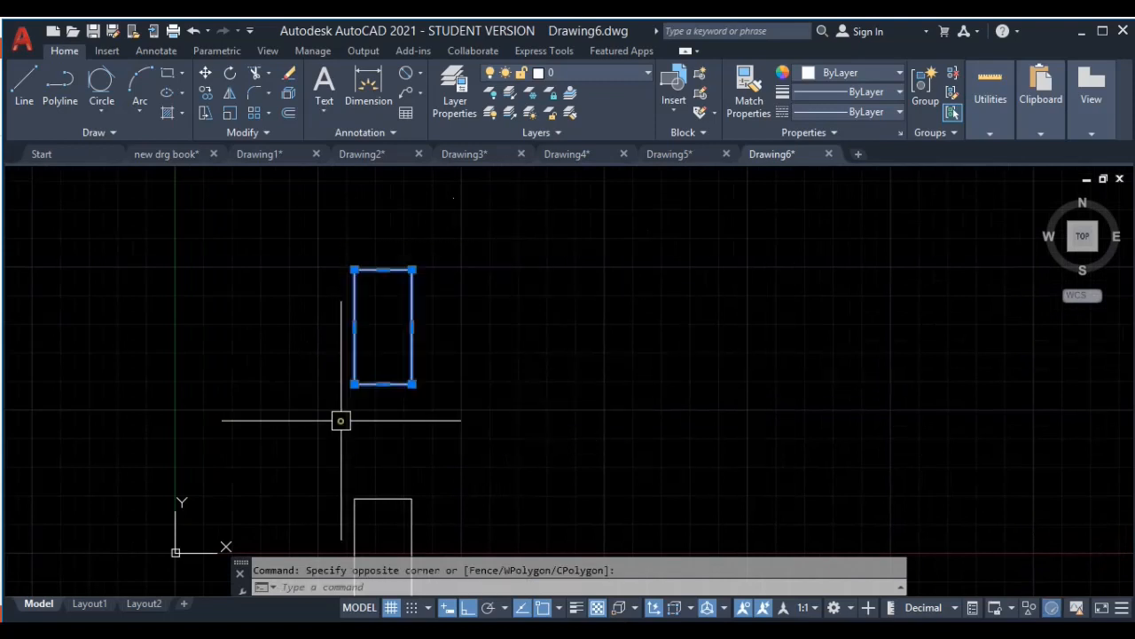
left_click(205, 92)
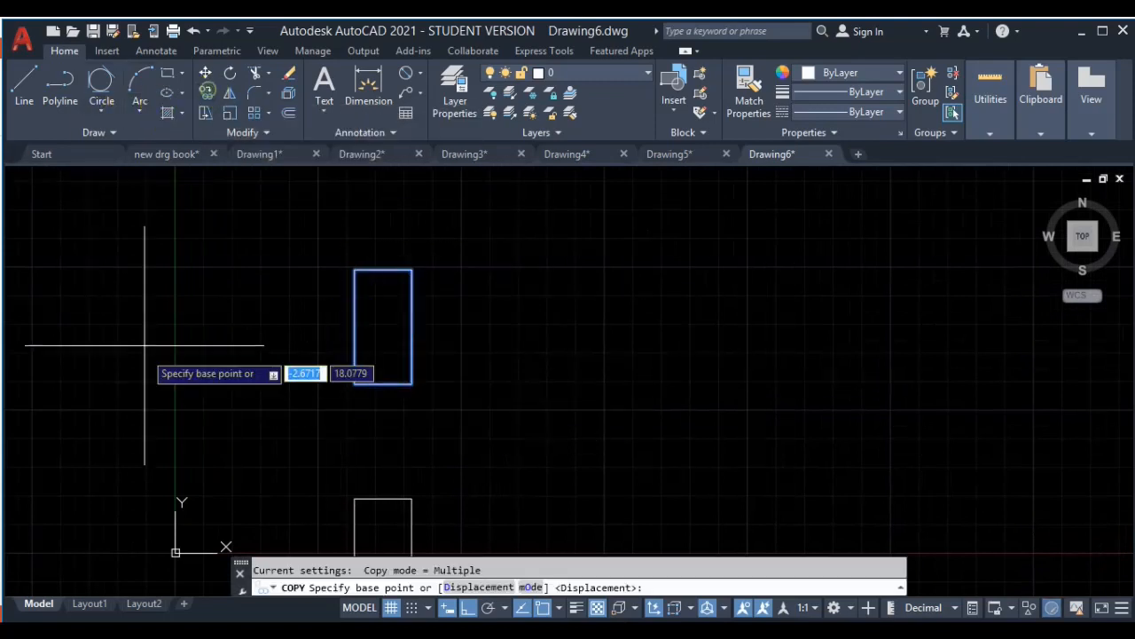
left_click(355, 383)
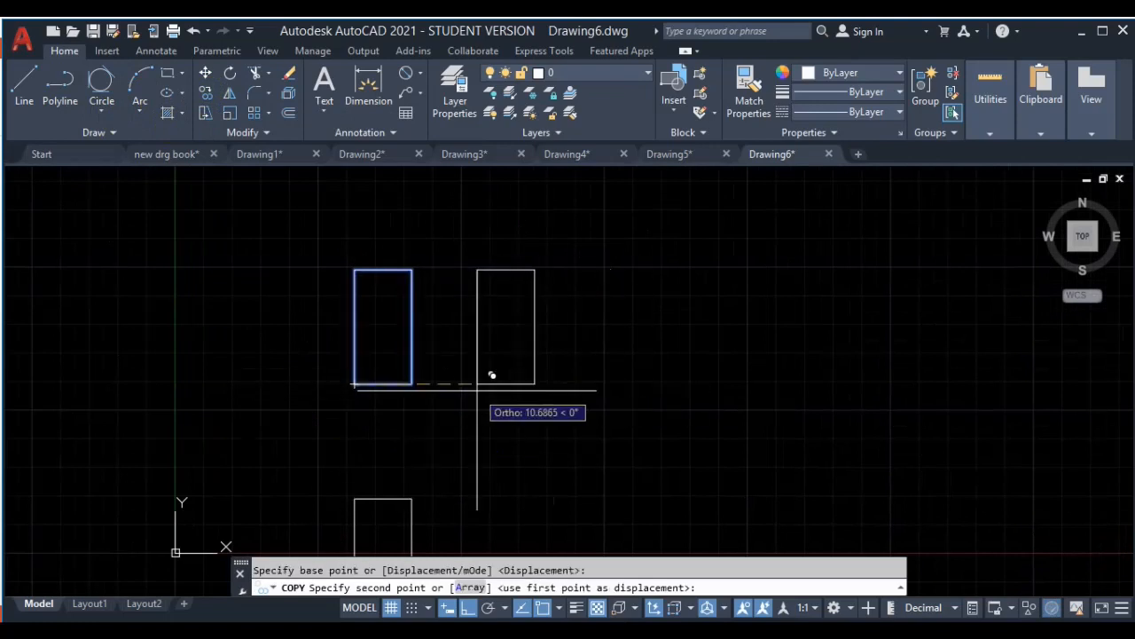
type("10")
key("Return")
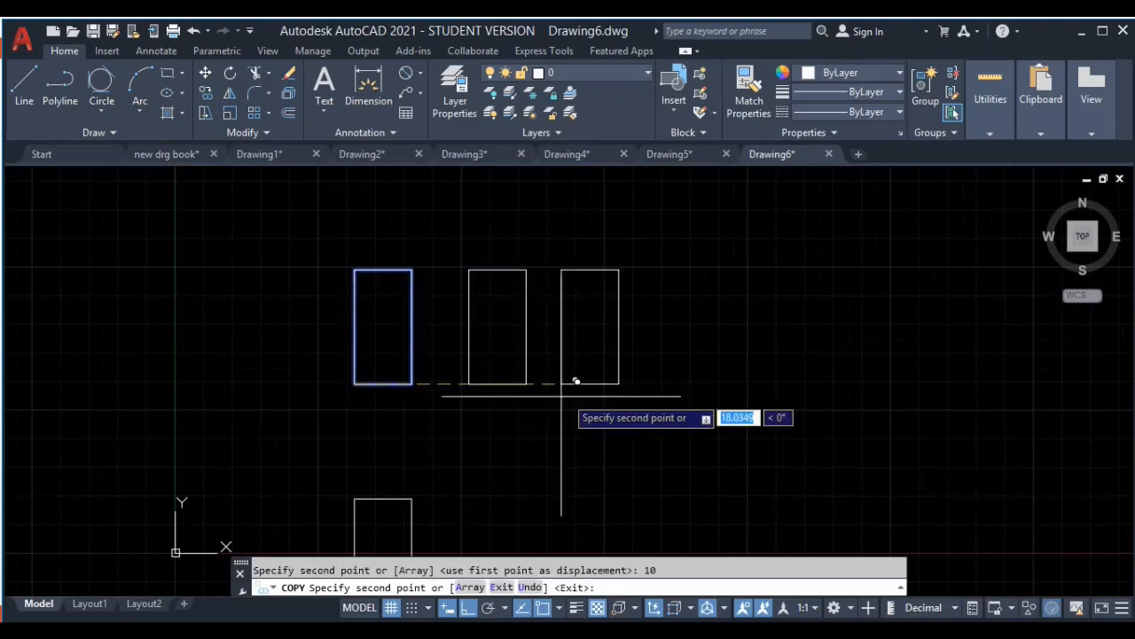
type("20")
key("Return")
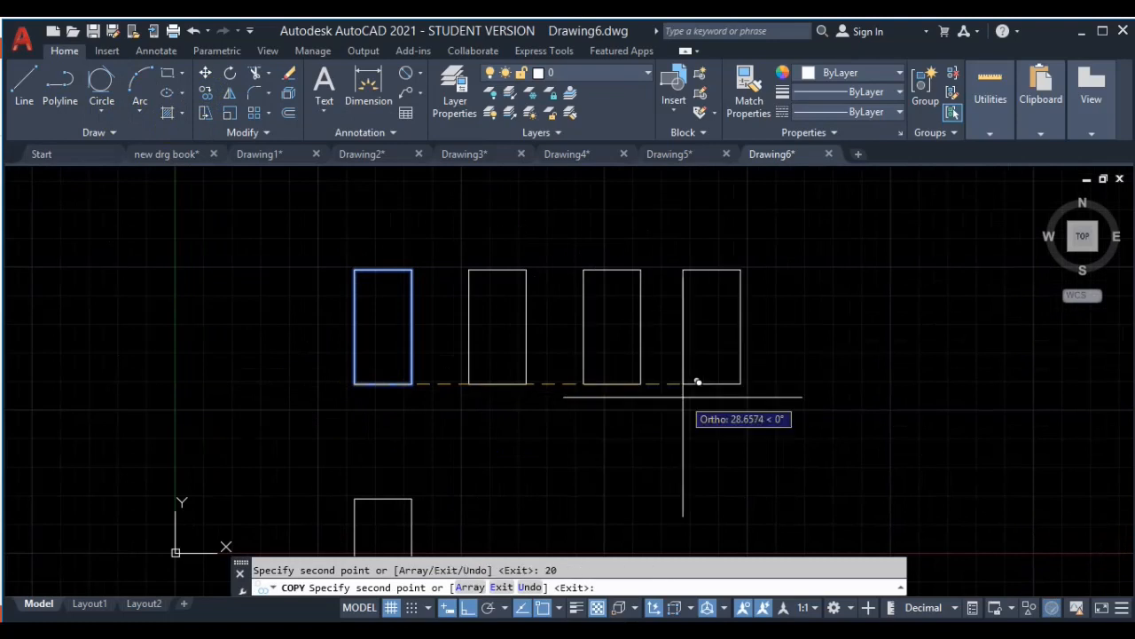
type("30")
key("Return")
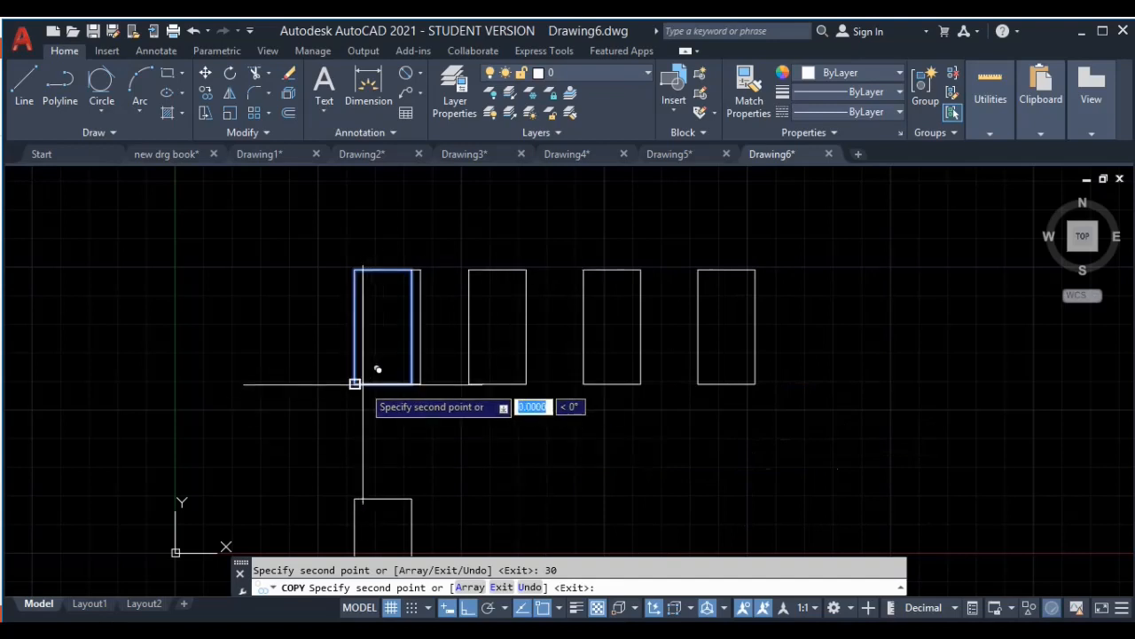
key("Escape")
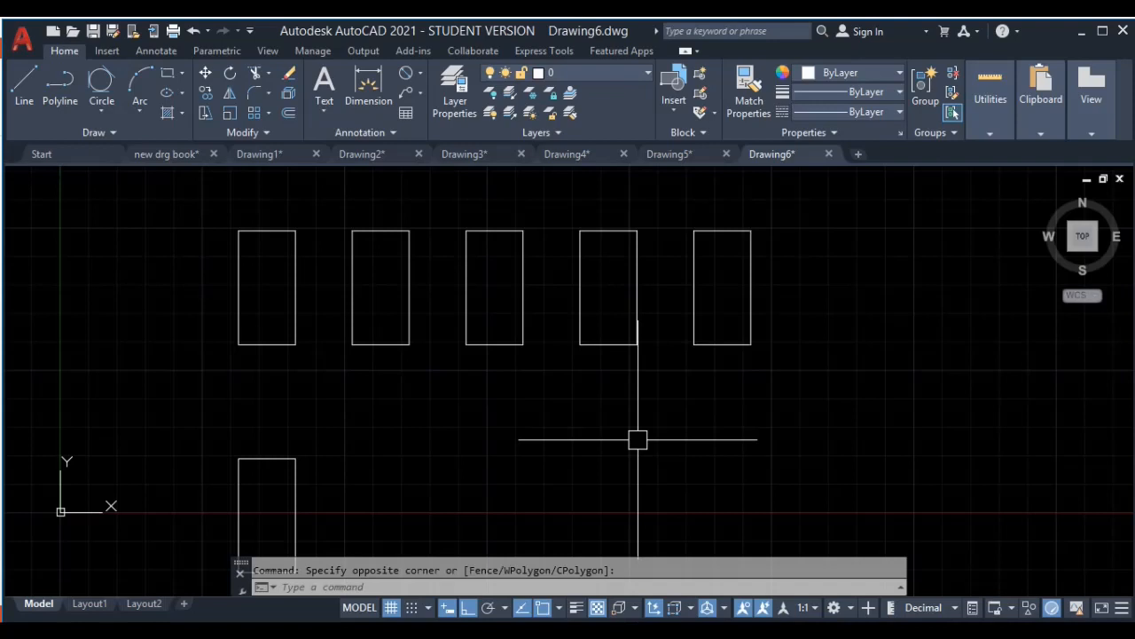
Step: Select the four copies beside the upper rectangle with a crossing window and erase them
left_click(808, 204)
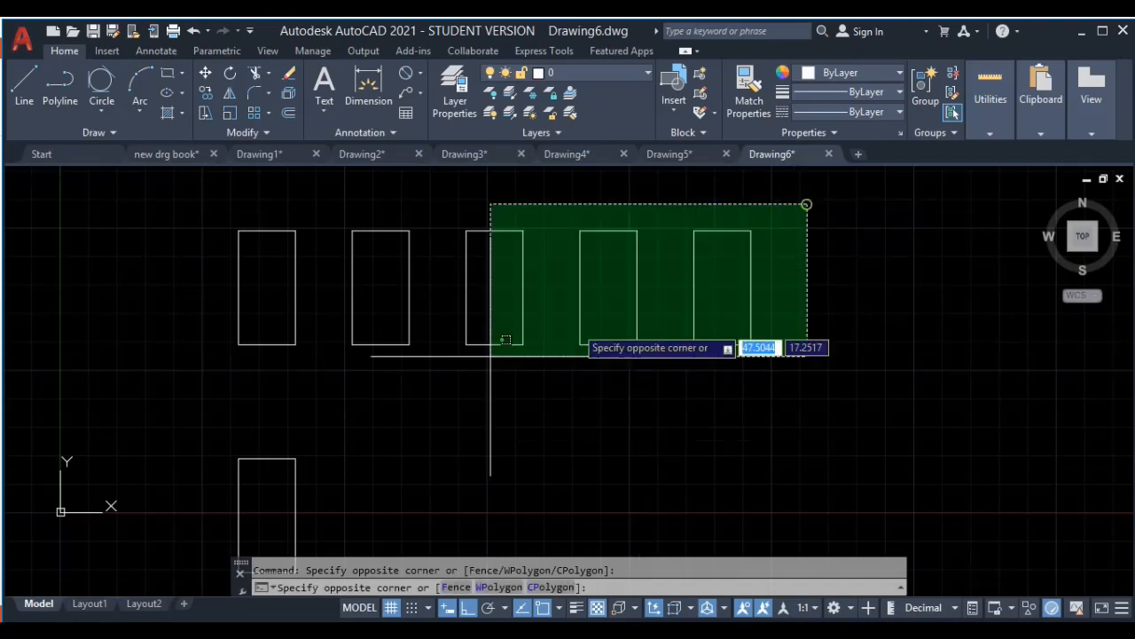
left_click(344, 383)
middle_click_drag(319, 371, 340, 395)
key("Delete")
Step: Copy the upper rectangle from its lower-left corner using the Array option with 10 items
left_click(372, 243)
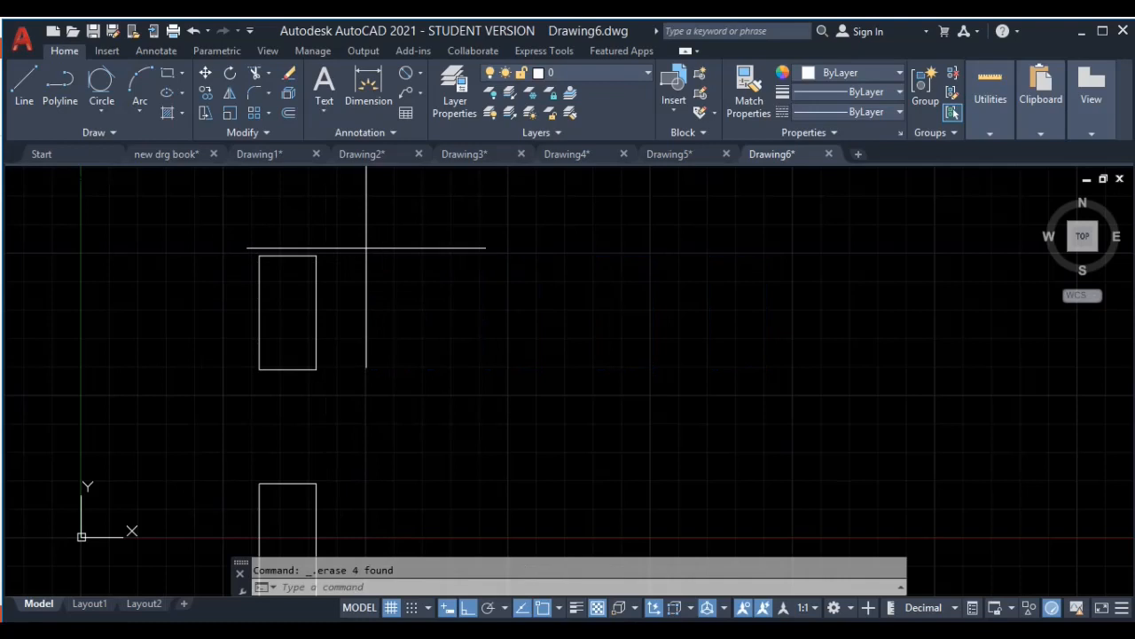
left_click(166, 480)
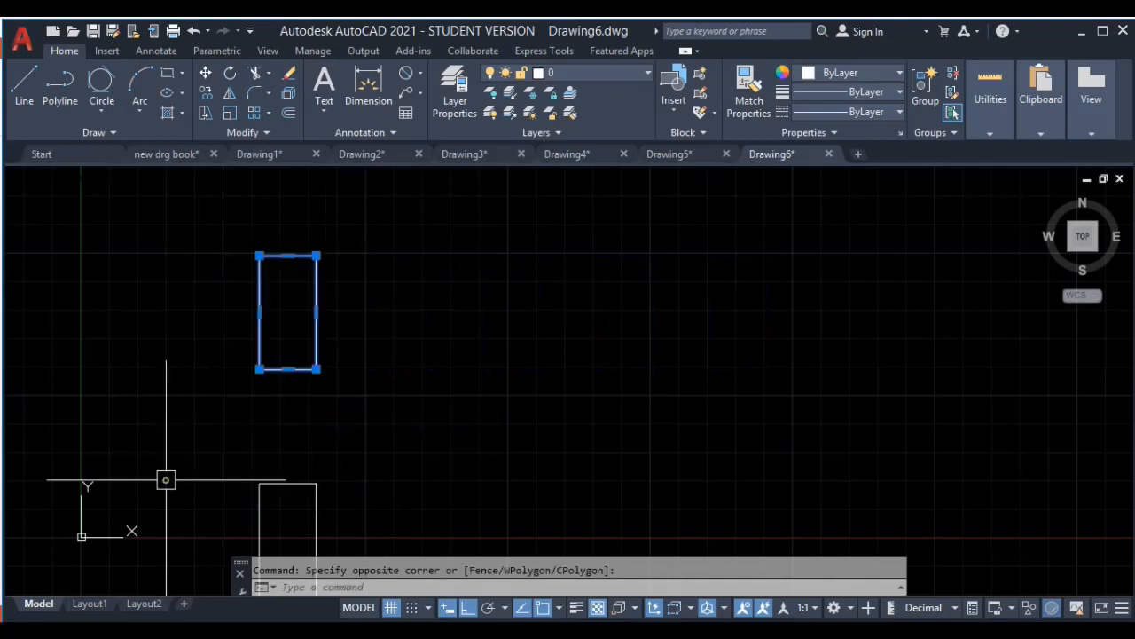
left_click(205, 94)
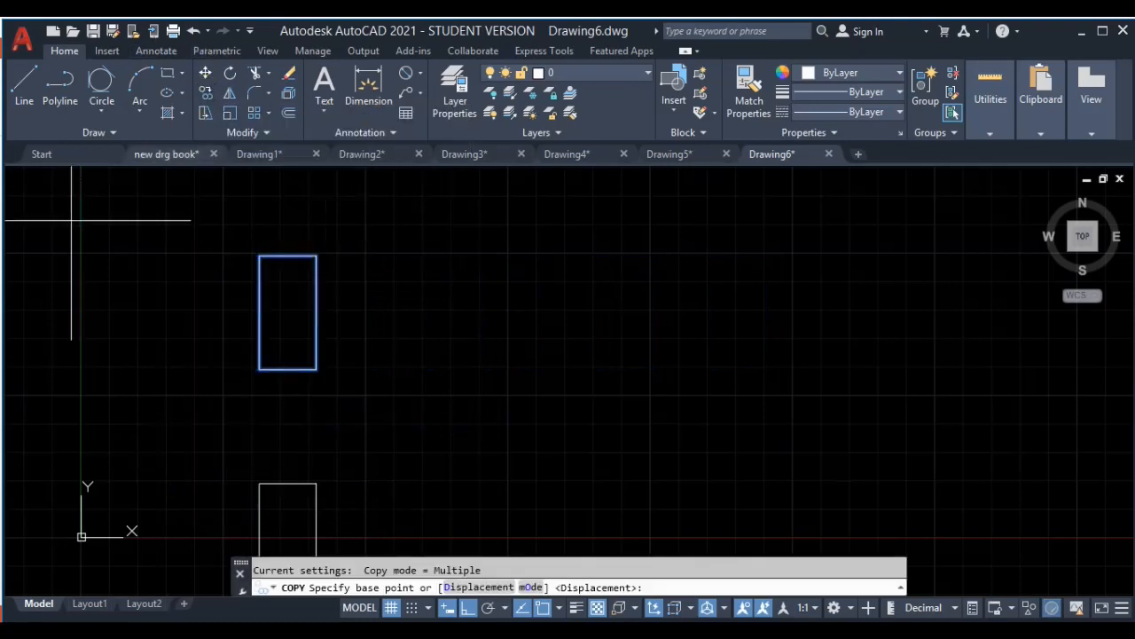
left_click(259, 368)
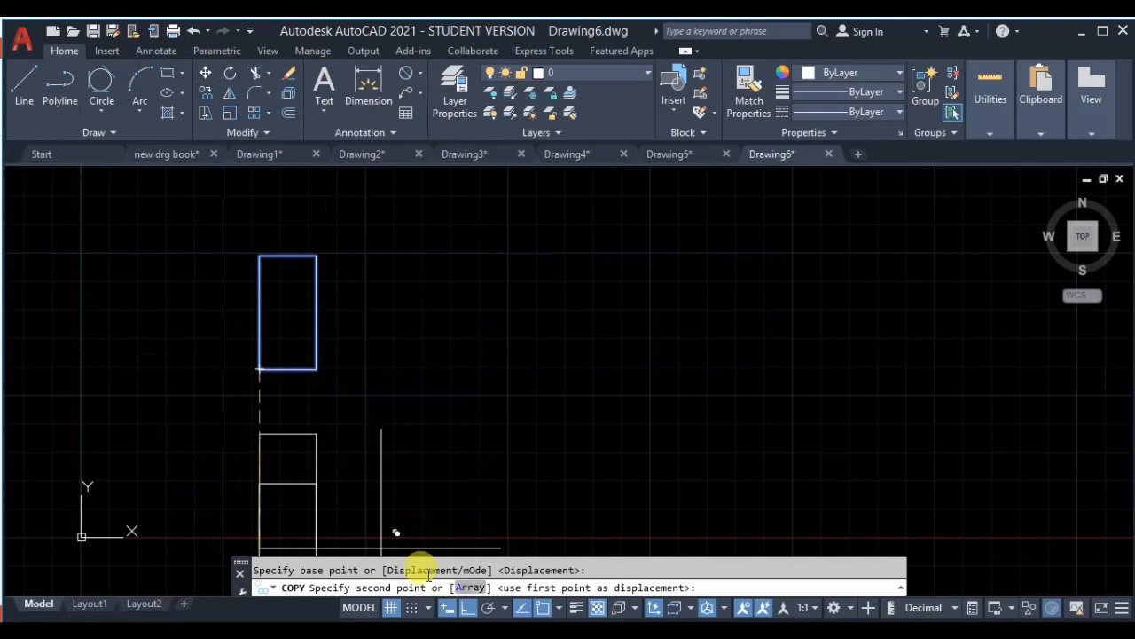
left_click(470, 587)
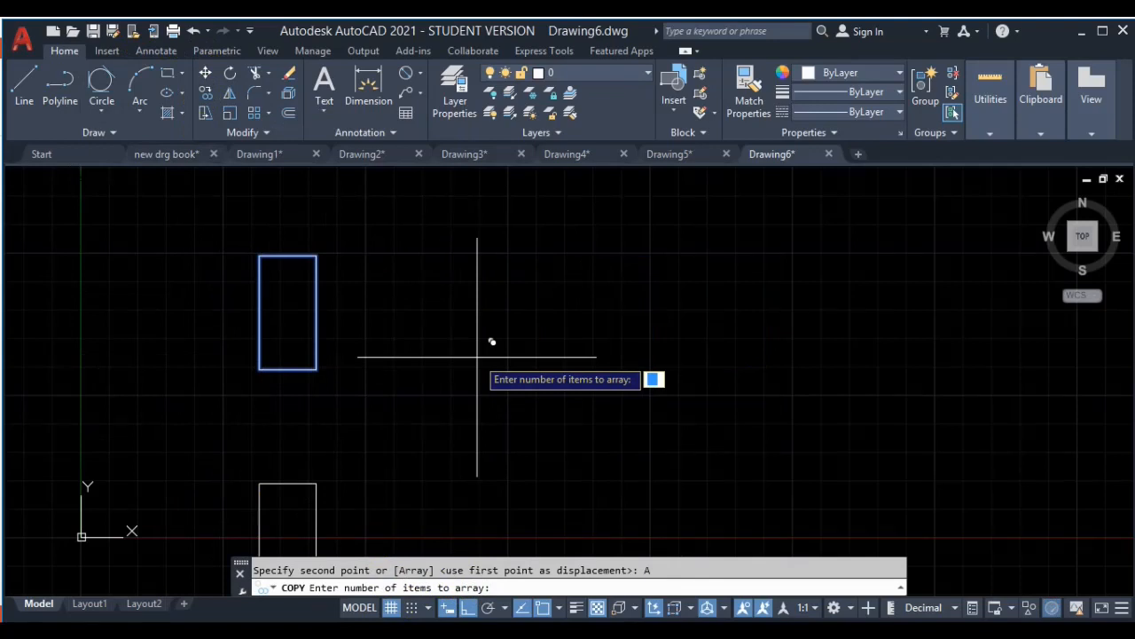
type("10")
key("Return")
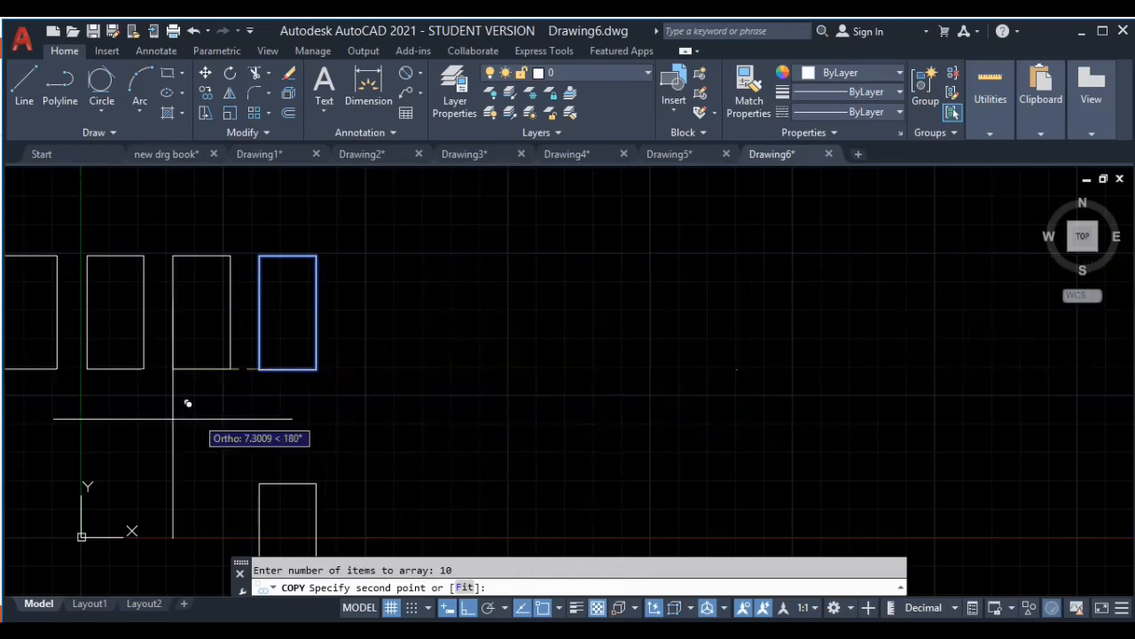
Step: Space the arrayed rectangles 10 units apart in a row to the right and end Copy
scroll(186, 400, "down", 2)
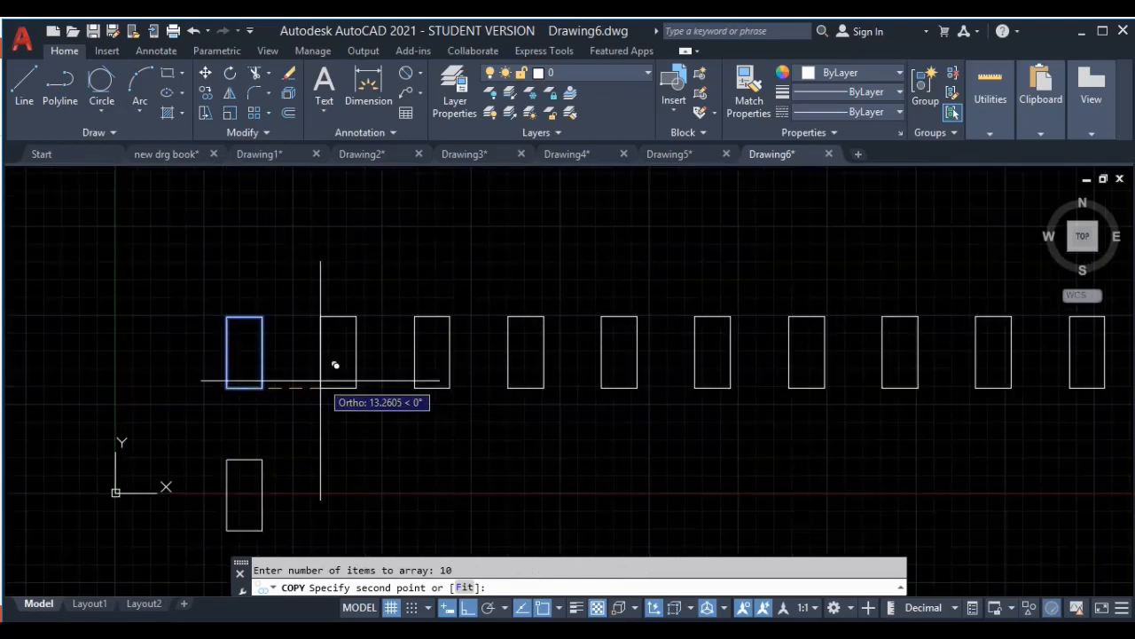
scroll(310, 368, "up", 3)
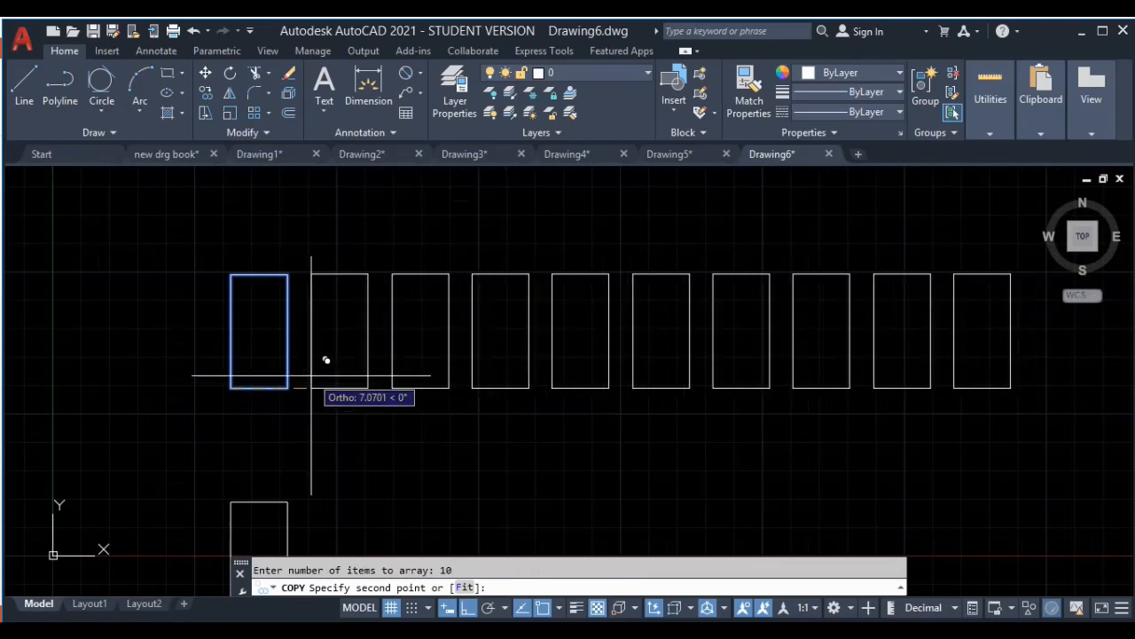
scroll(345, 388, "up", 2)
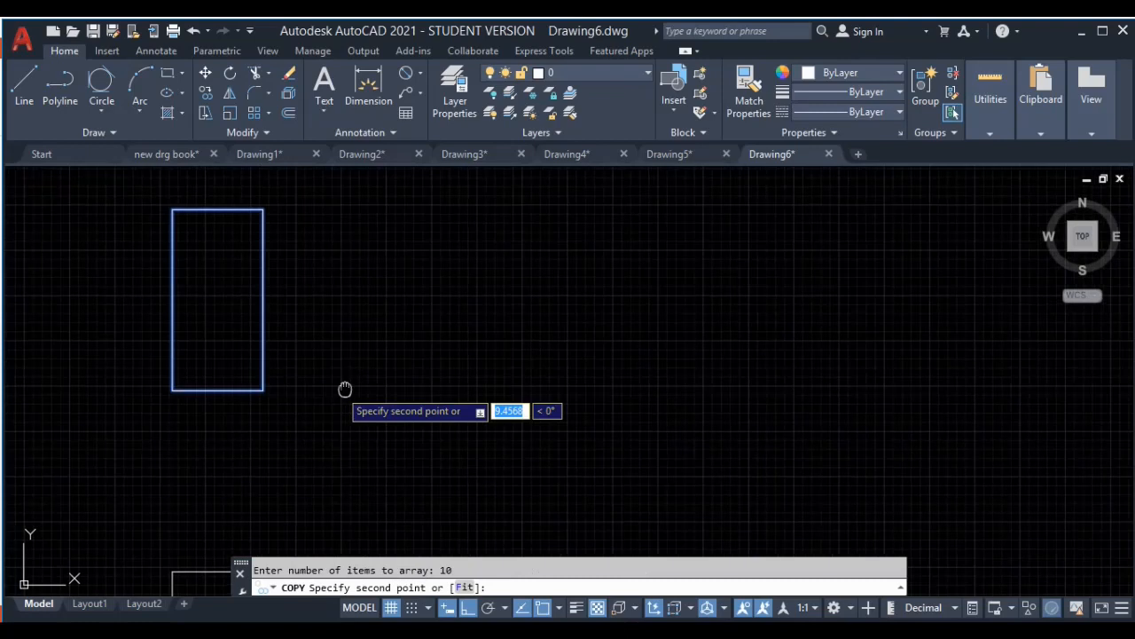
type("10")
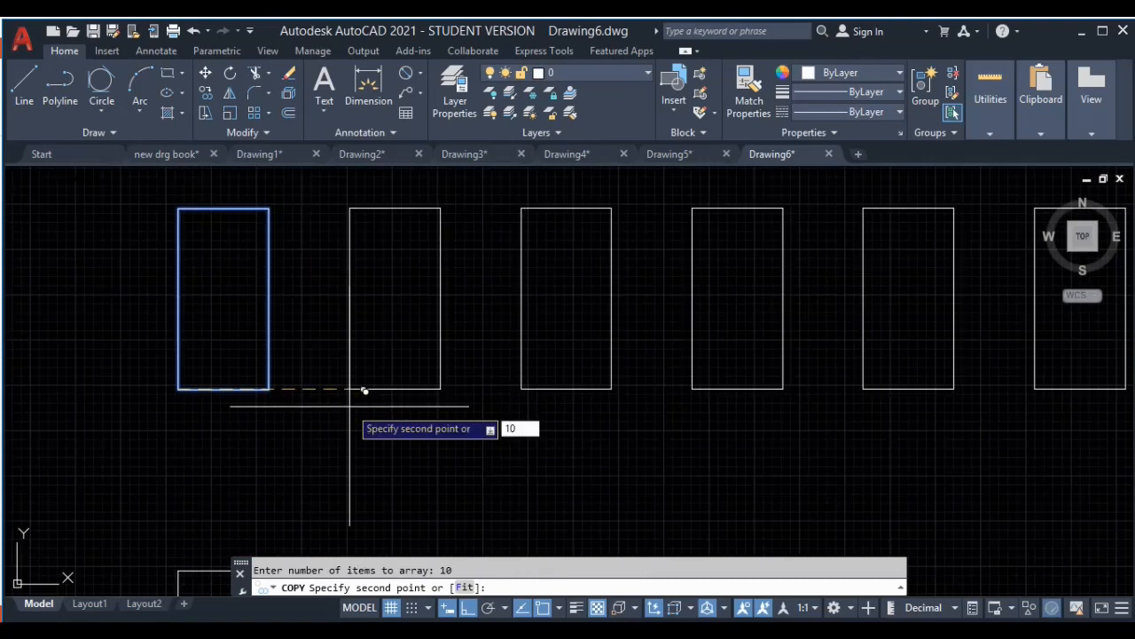
key("Return")
scroll(353, 406, "down", 4)
key("Escape")
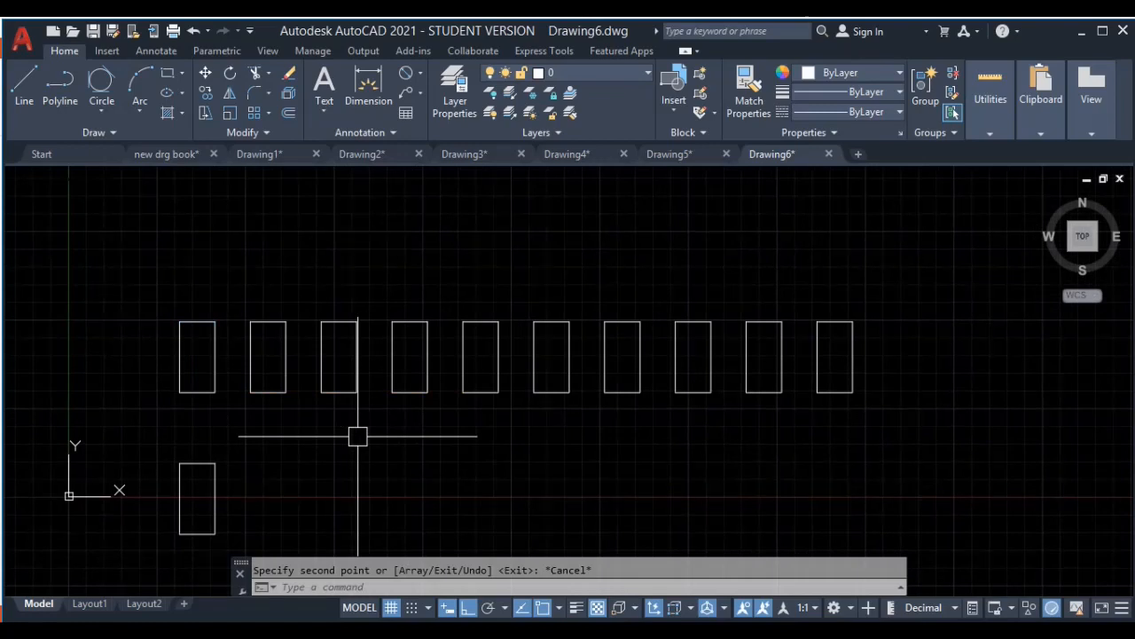
Step: Select the nine arrayed copies beside the upper rectangle with a crossing window and erase them
left_click(935, 304)
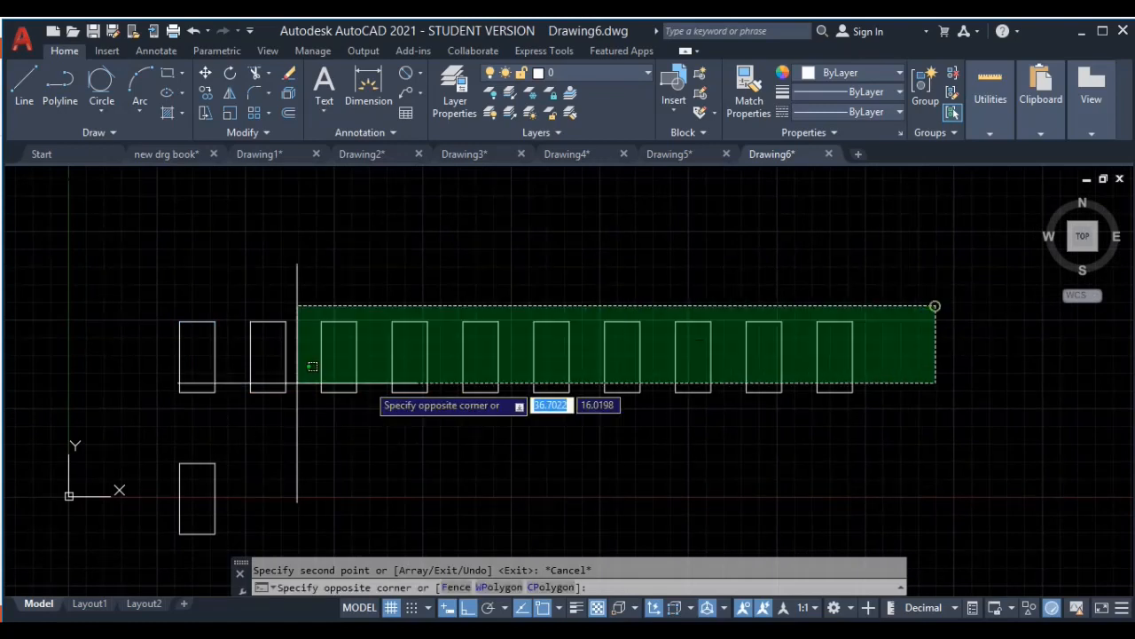
left_click(244, 395)
middle_click_drag(373, 386, 378, 418)
key("Delete")
Step: With Ortho off, copy the upper rectangle from its lower-left corner to a point diagonally up to the right and end Copy
middle_click_drag(237, 426, 292, 400)
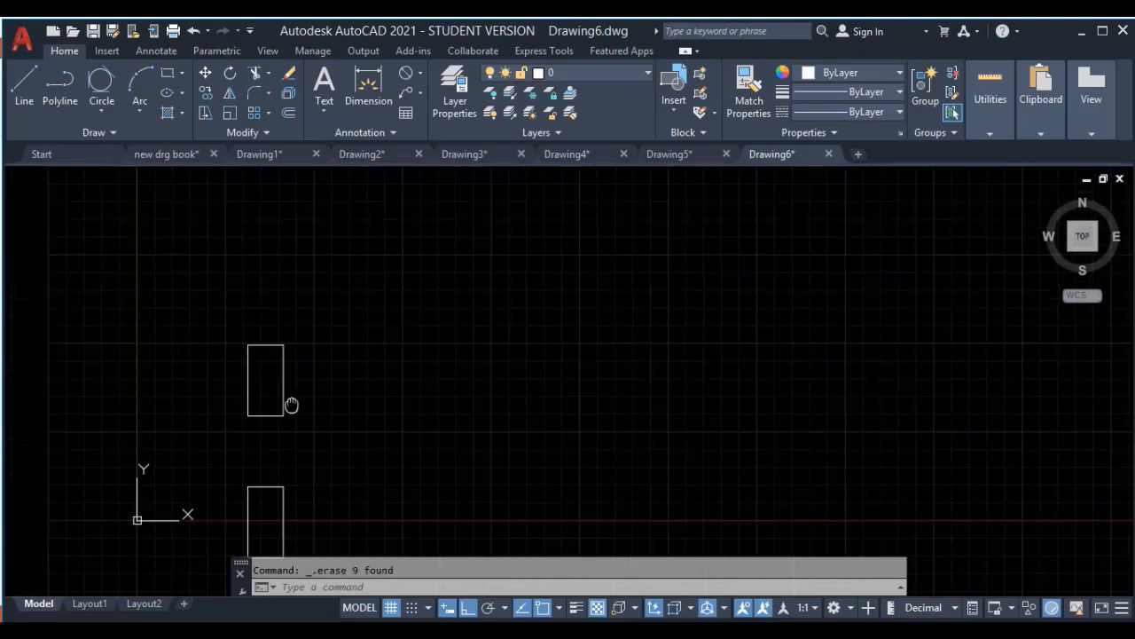
scroll(287, 421, "up", 2)
middle_click_drag(286, 449, 305, 471)
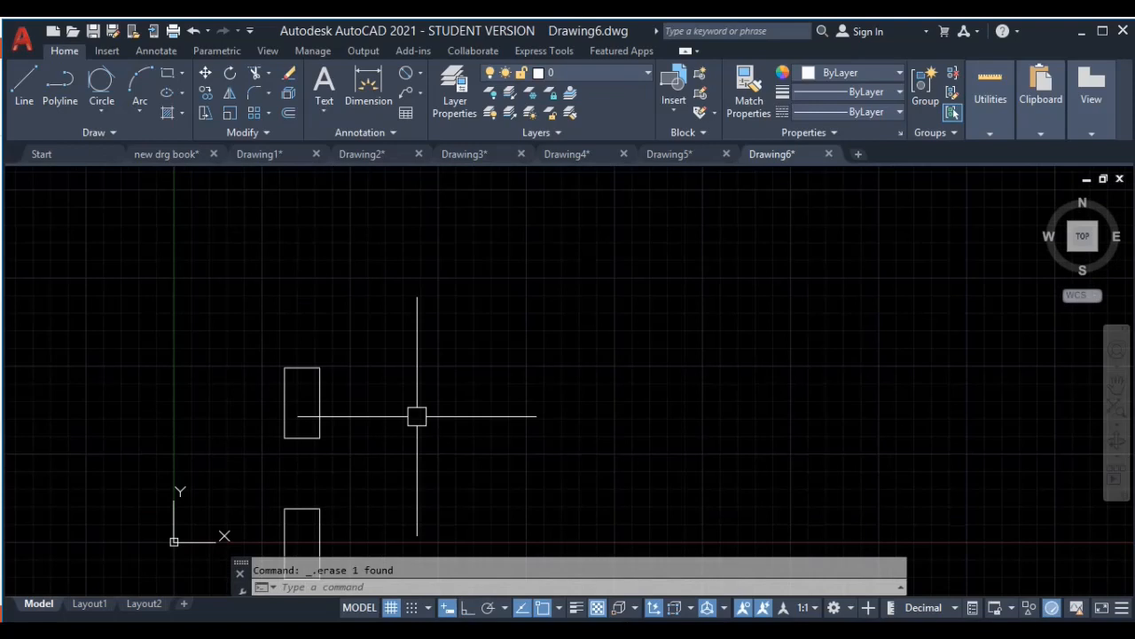
middle_click_drag(371, 426, 389, 409)
scroll(360, 405, "up", 2)
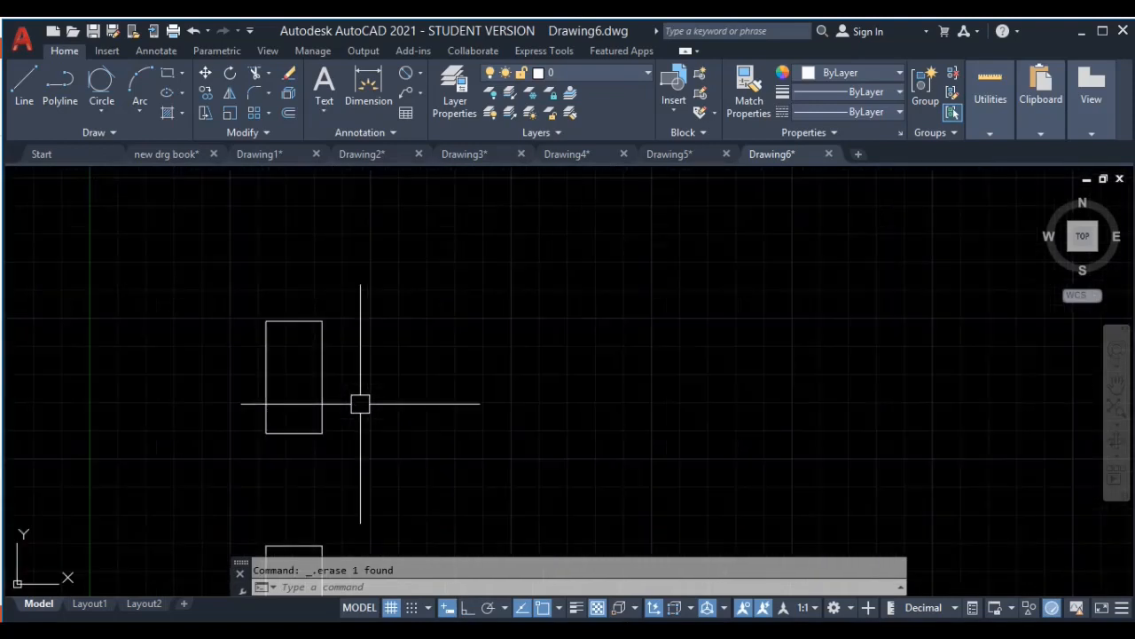
left_click(390, 300)
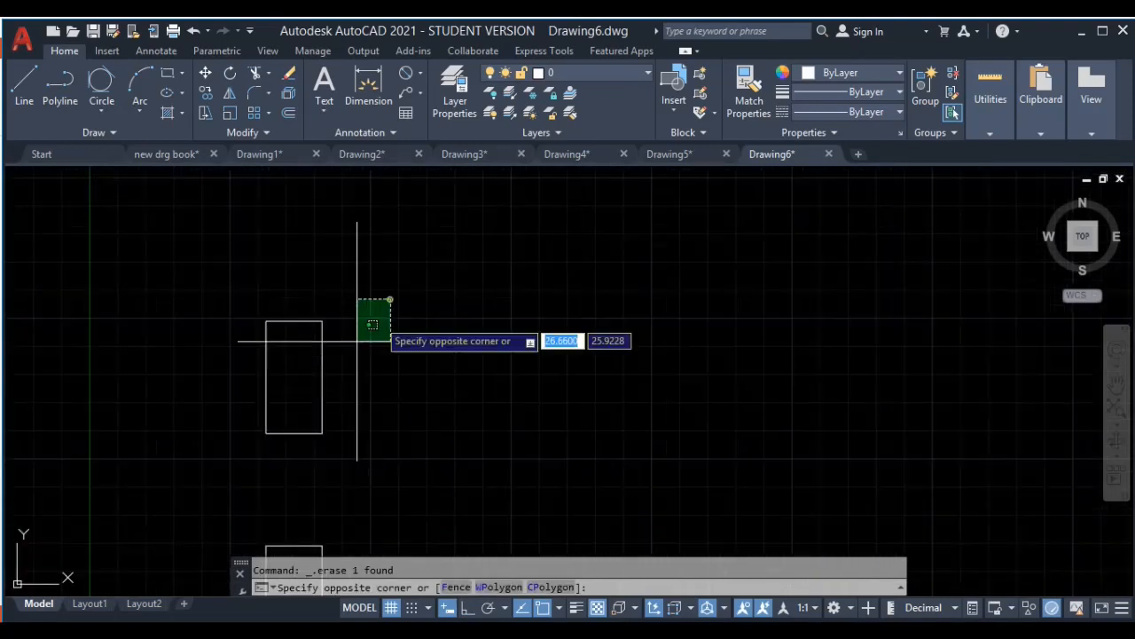
left_click(252, 434)
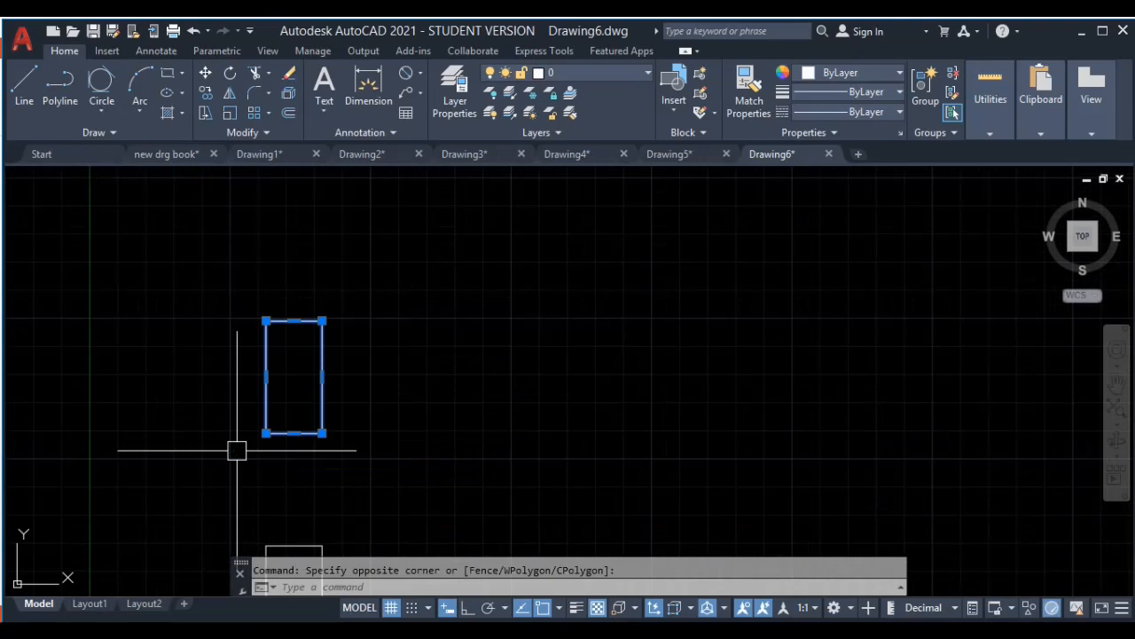
type("co")
key("Return")
left_click(266, 433)
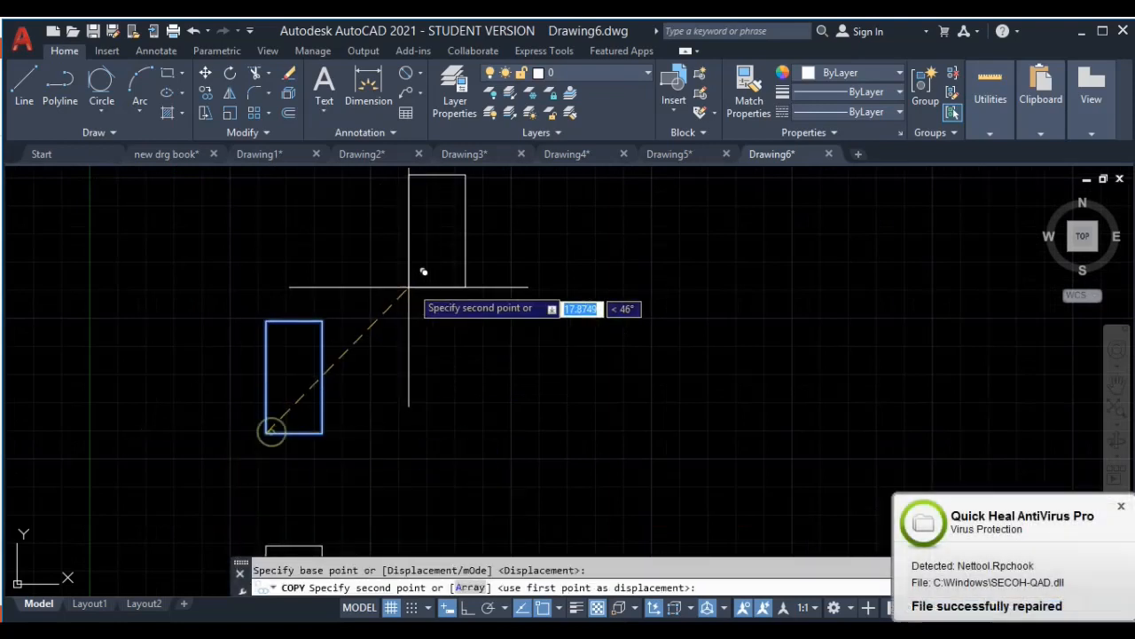
middle_click_drag(416, 355, 409, 423)
key("Escape")
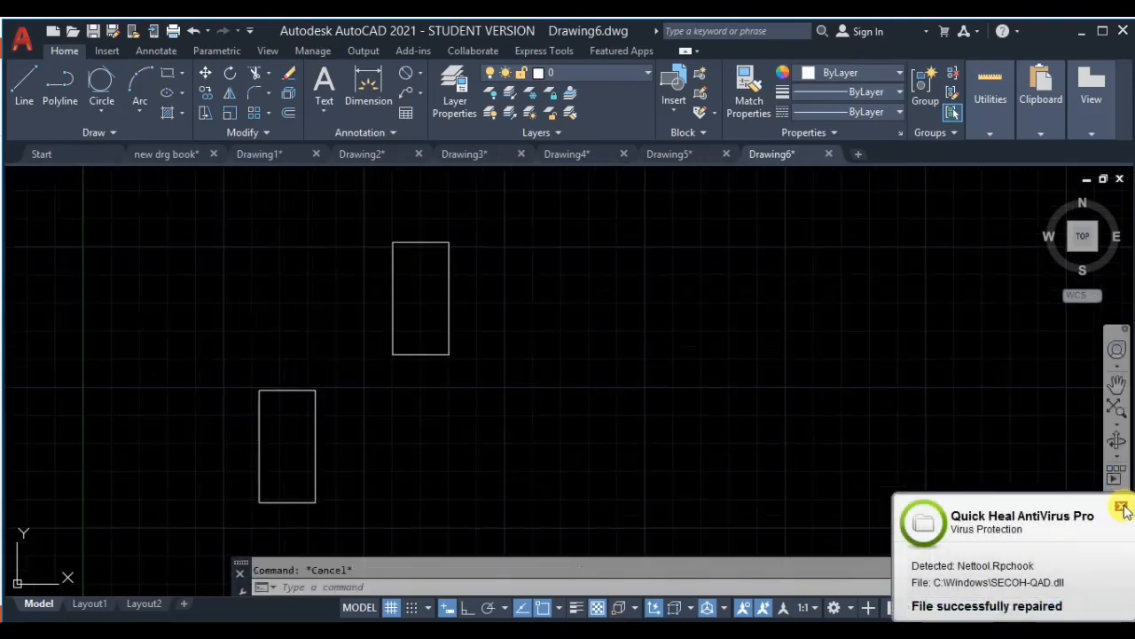
Step: Dismiss the antivirus notification covering the drawing window
left_click(1121, 506)
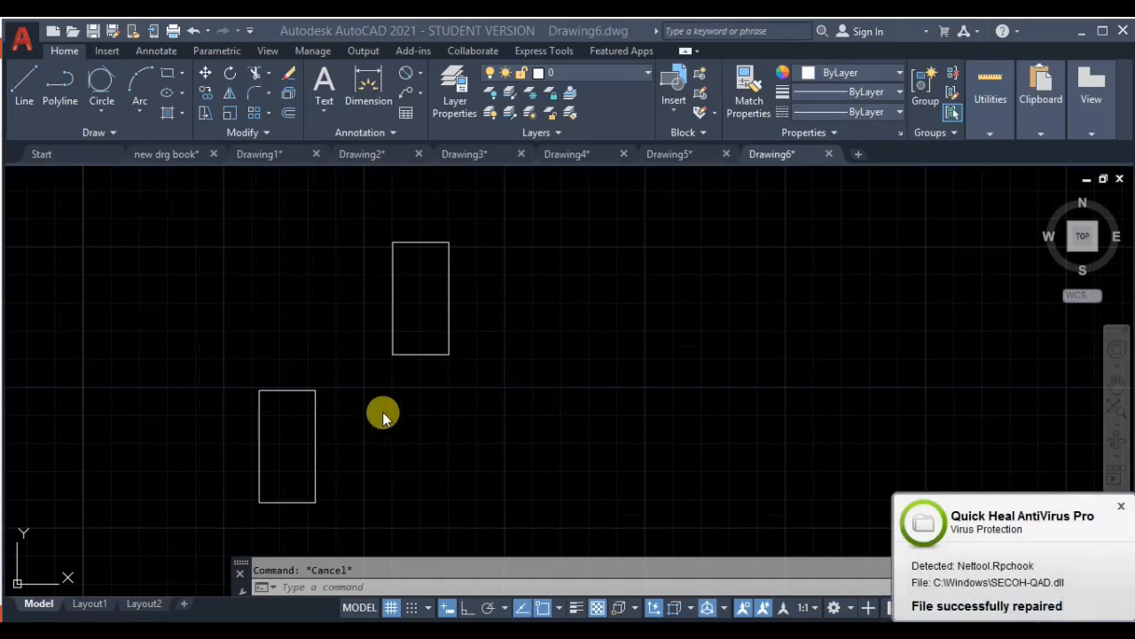
left_click(1121, 507)
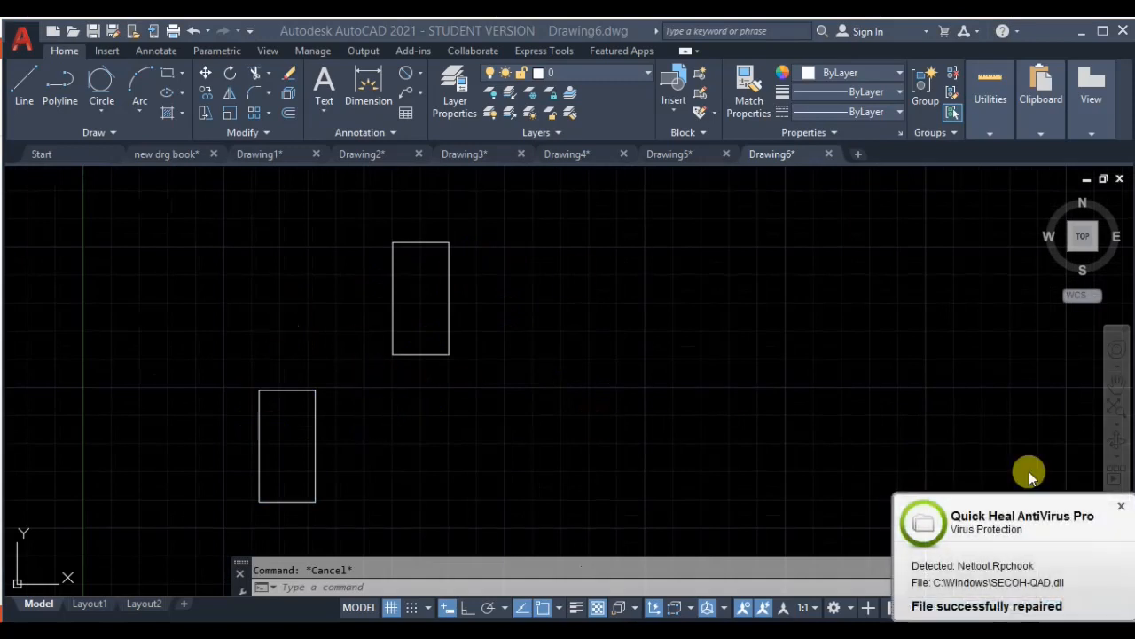
left_click(1121, 510)
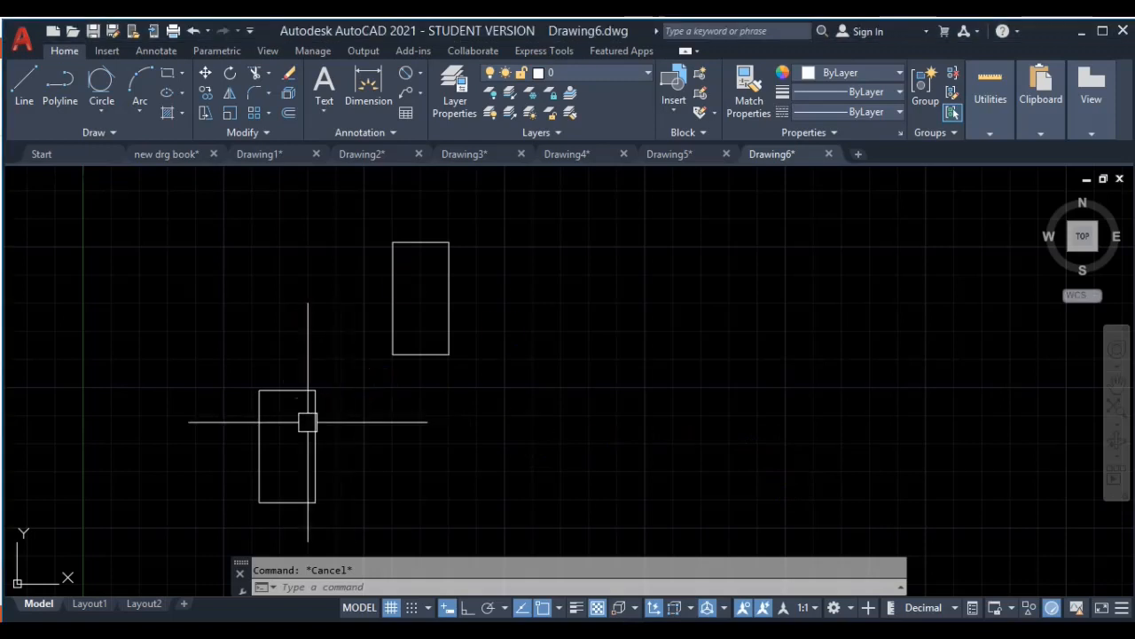
Step: Copy the diagonally placed rectangle from its source rectangle's lower-left corner, placing the first copies at the lower-left corners of the successive rectangles
scroll(307, 422, "down", 4)
scroll(307, 423, "up", 2)
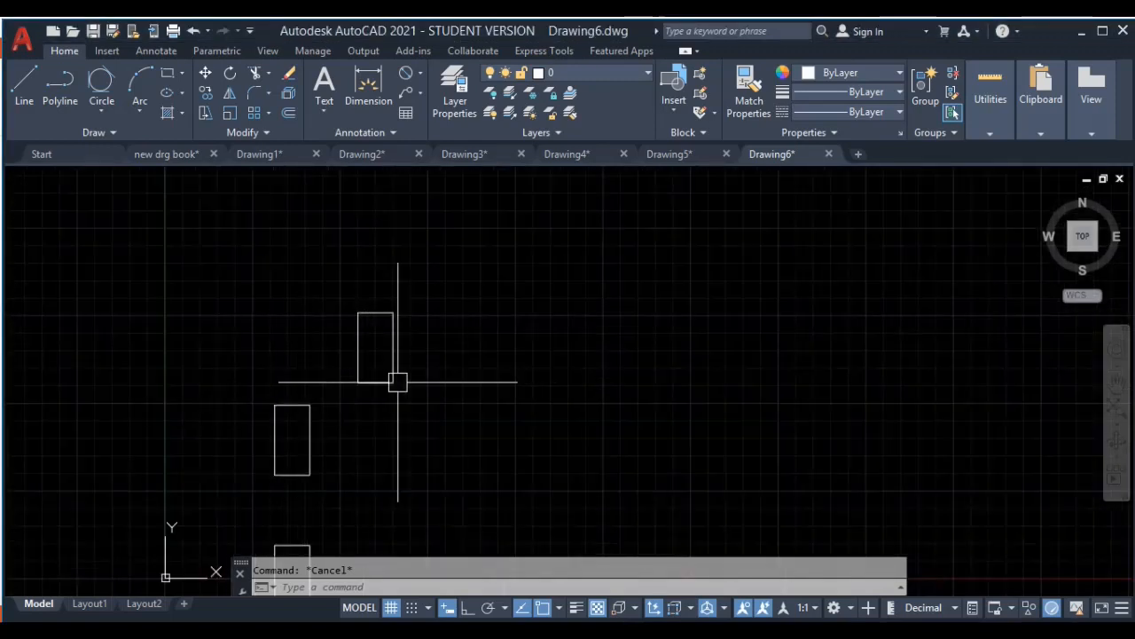
middle_click_drag(403, 368, 389, 407)
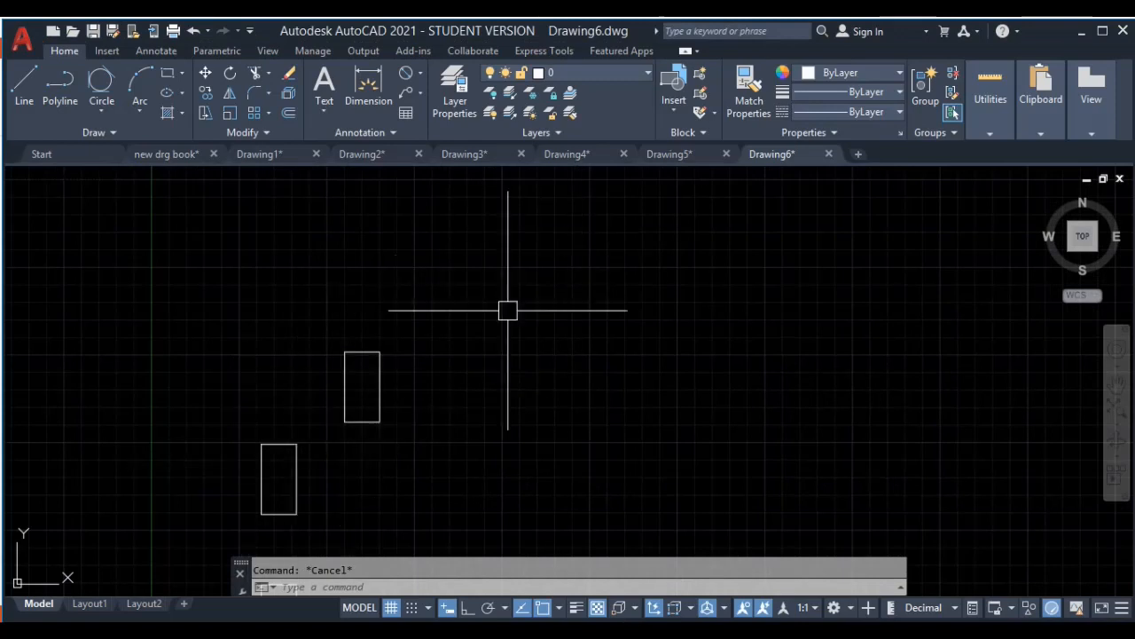
left_click(456, 317)
left_click(317, 434)
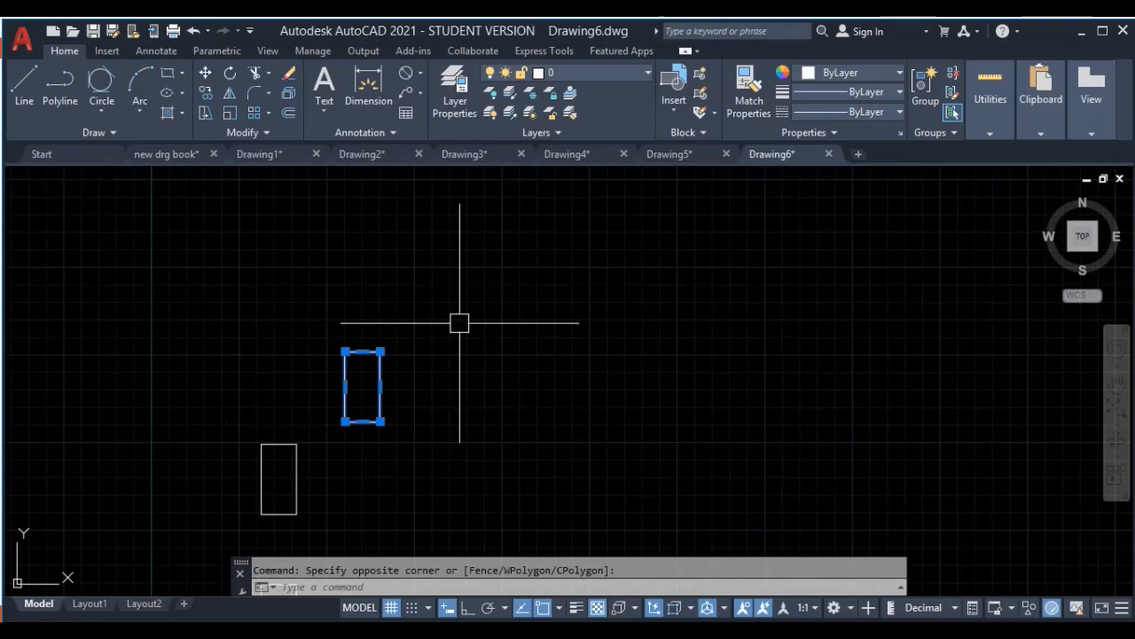
left_click(206, 94)
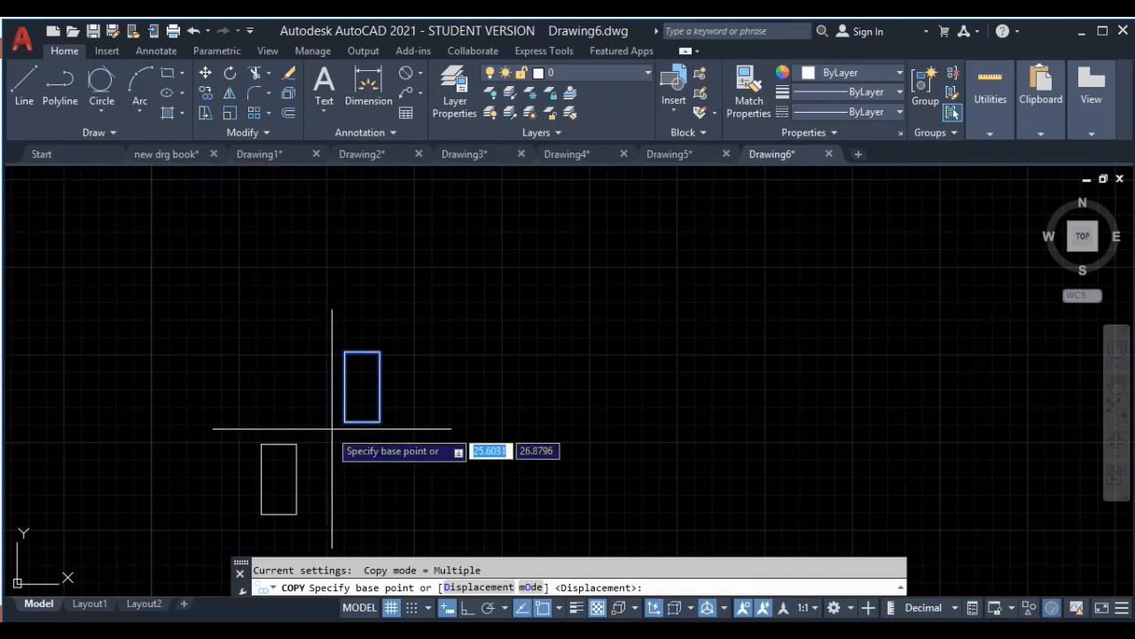
left_click(262, 512)
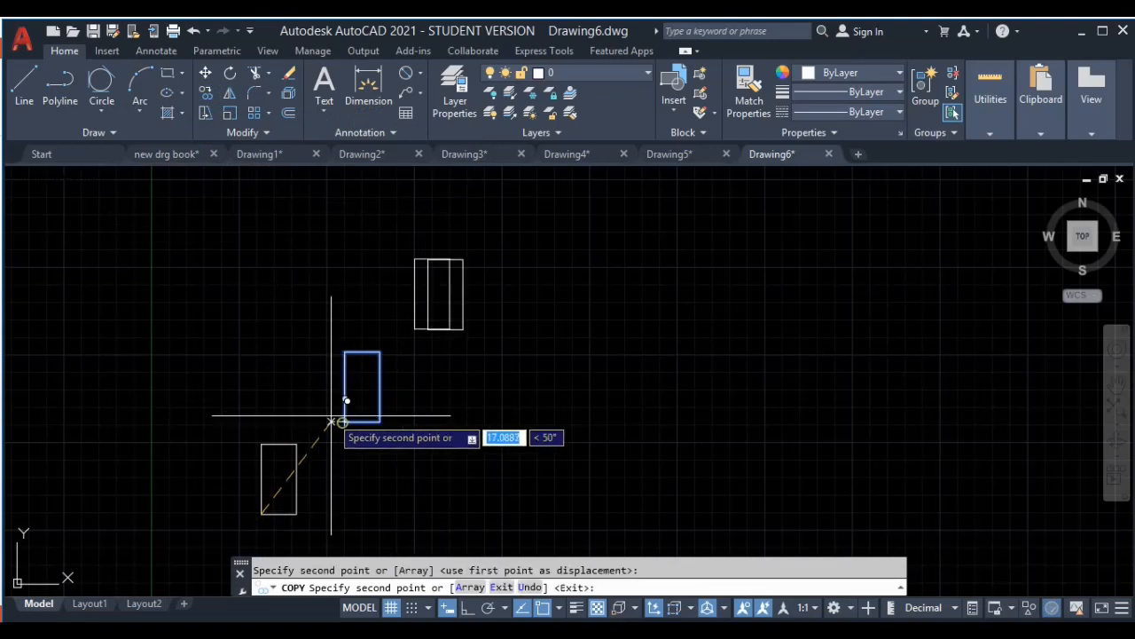
left_click(429, 329)
Step: Continue the evenly spaced diagonal row to four copies by picking each next rectangle's lower-left corner, and end Copy
middle_click_drag(443, 325, 410, 438)
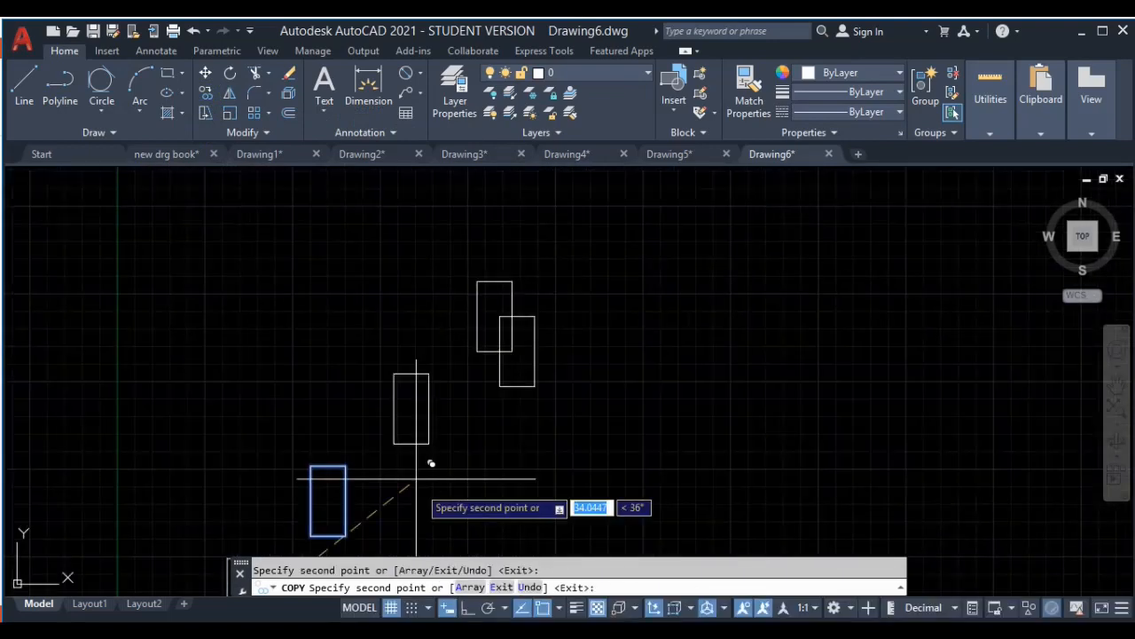
left_click(478, 350)
middle_click_drag(550, 347, 521, 402)
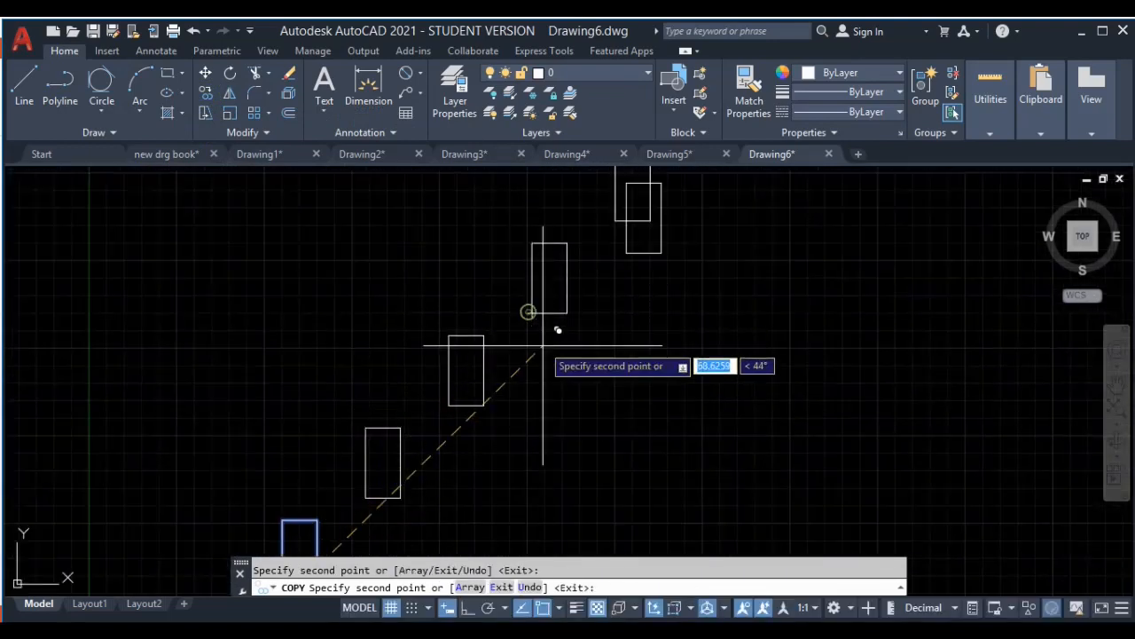
key("Return")
scroll(593, 370, "down", 4)
middle_click_drag(520, 442, 486, 383)
scroll(486, 383, "up", 2)
key("Escape")
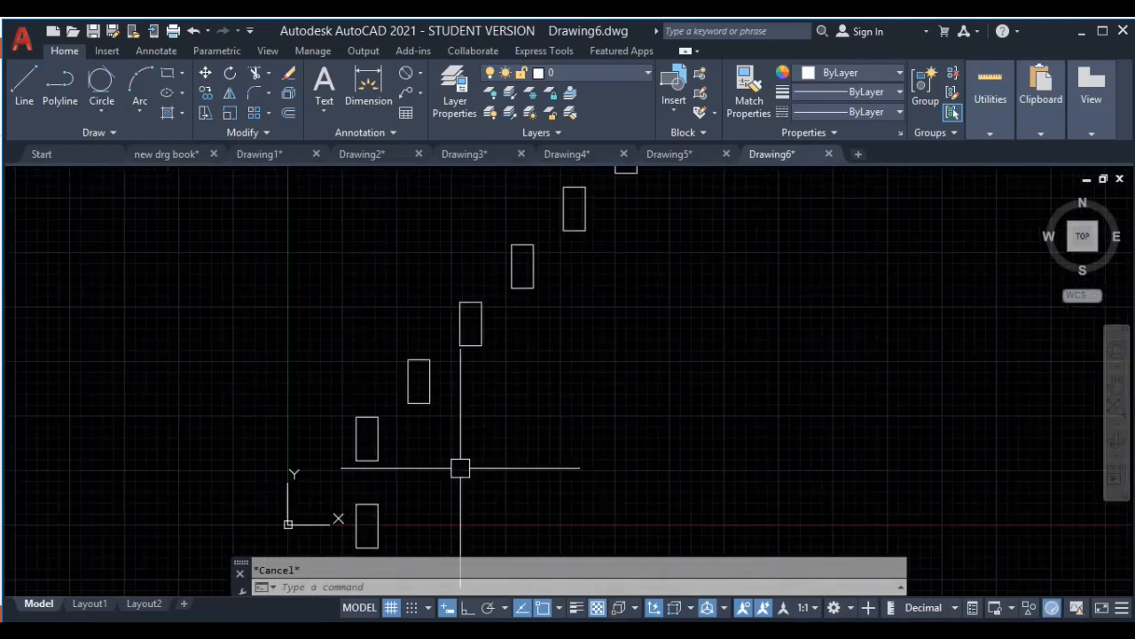
Step: Select all the rectangles in the drawing with a crossing window and erase them
scroll(385, 464, "up", 4)
scroll(300, 461, "down", 2)
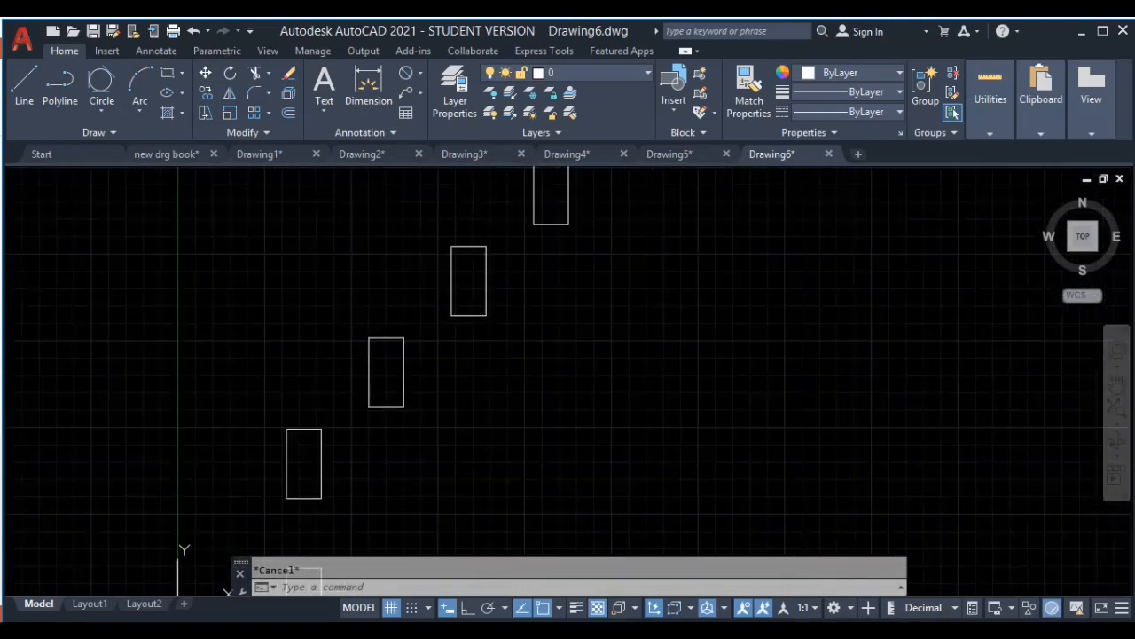
scroll(382, 408, "down", 2)
middle_click_drag(398, 425, 370, 472)
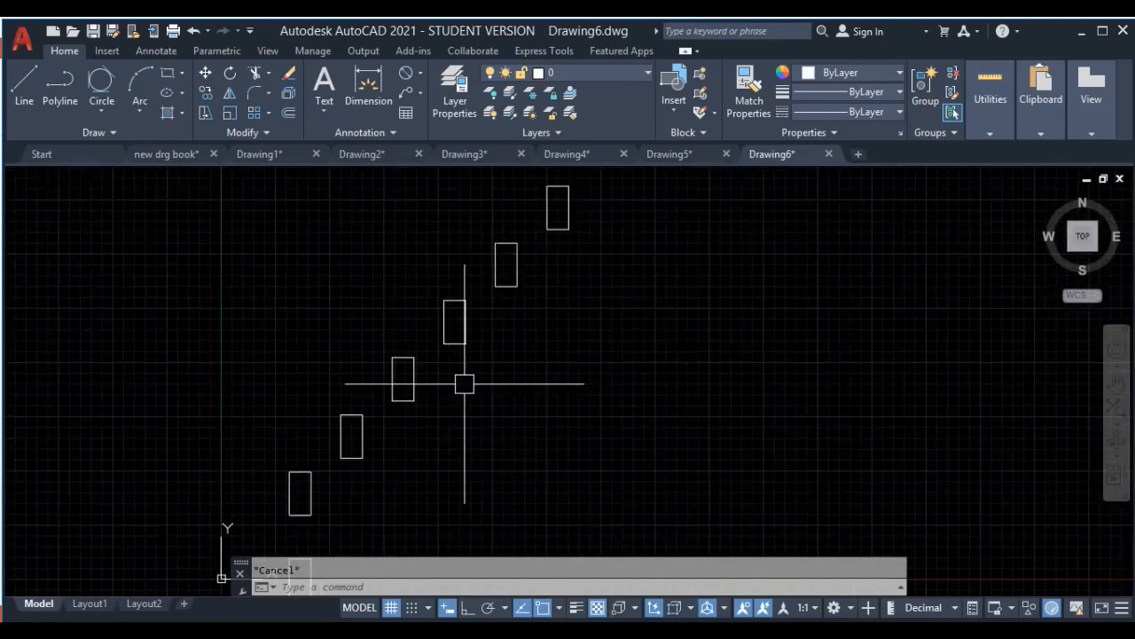
scroll(505, 414, "down", 2)
middle_click_drag(505, 413, 507, 389)
middle_click_drag(548, 321, 550, 296)
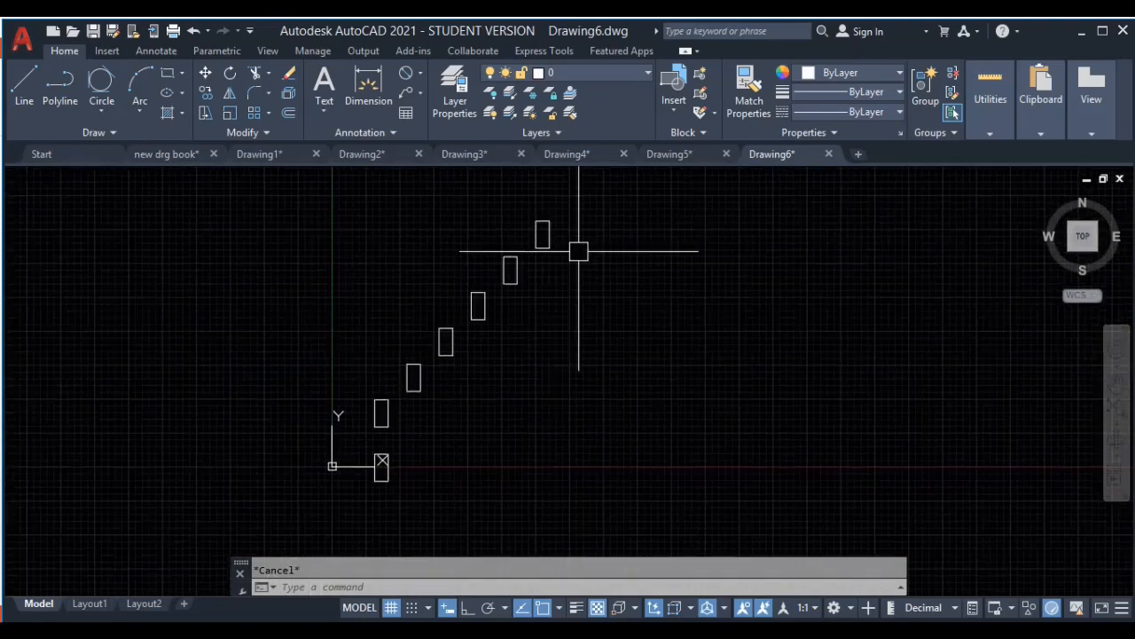
left_click(593, 198)
left_click(343, 497)
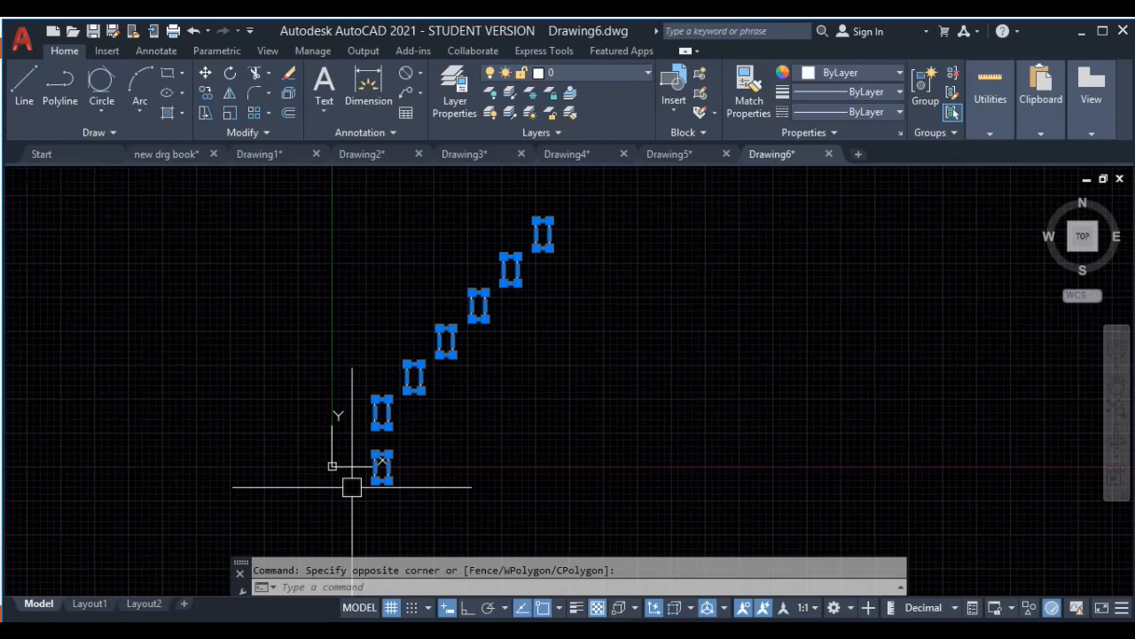
key("Delete")
Step: Draw a tall, narrow rectangle in the empty drawing, above and to the right of the origin
scroll(393, 418, "up", 2)
type("rec")
key("Return")
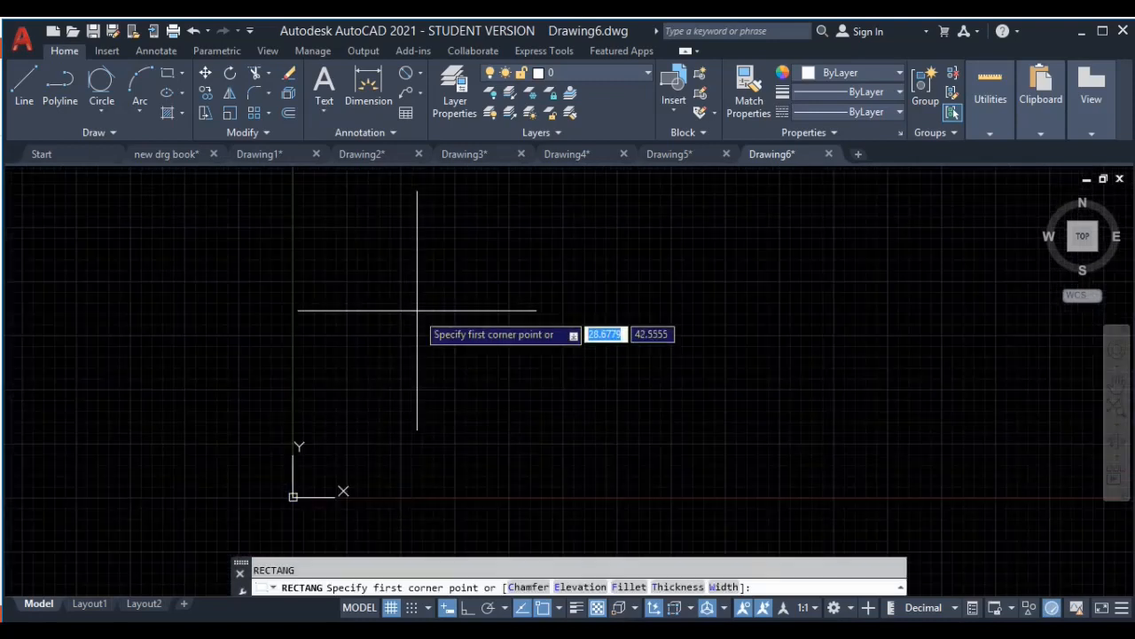
left_click(418, 306)
left_click(464, 436)
Step: Draw a second tall, narrow rectangle about 30 units high, level with the first and to its right
type("rec")
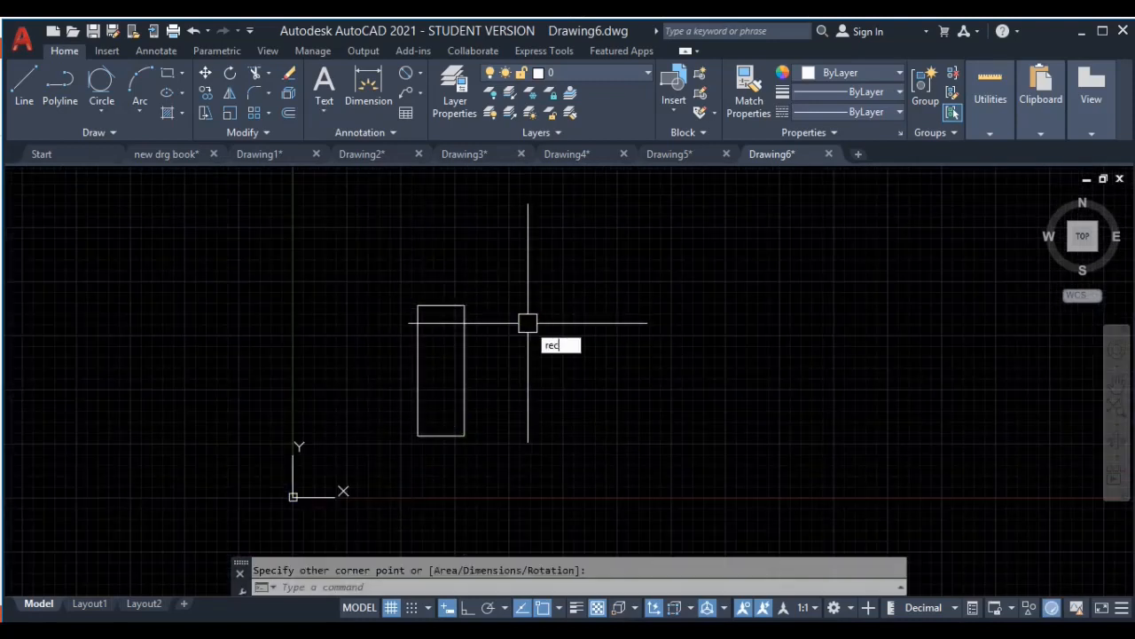
key("Return")
left_click(531, 306)
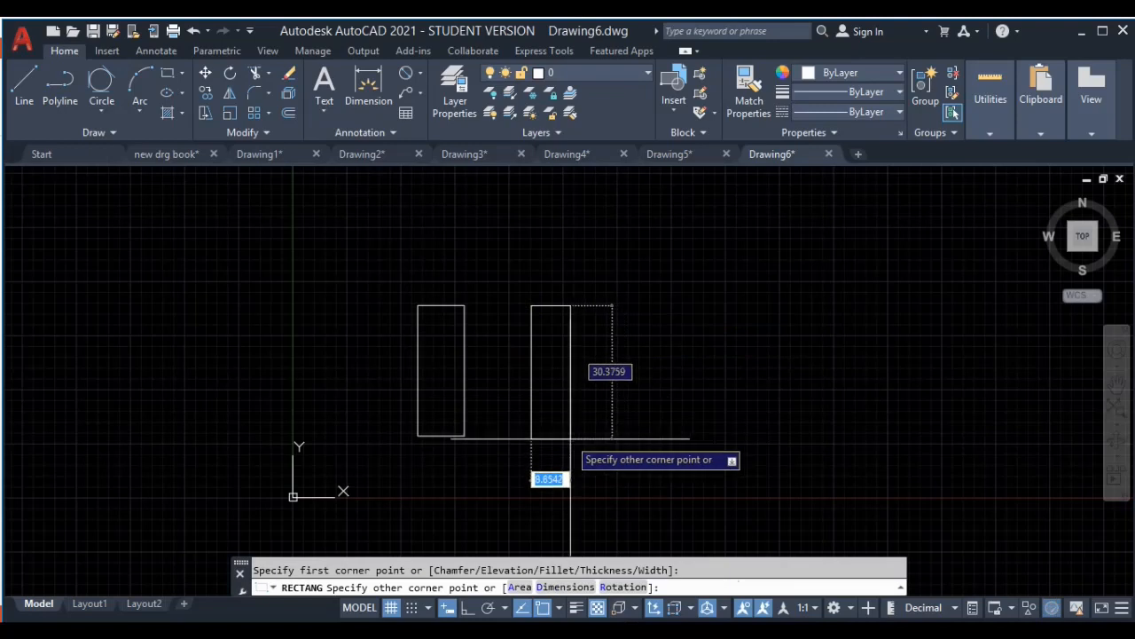
left_click(573, 442)
key("Escape")
middle_click_drag(472, 430, 458, 378)
scroll(486, 326, "up", 2)
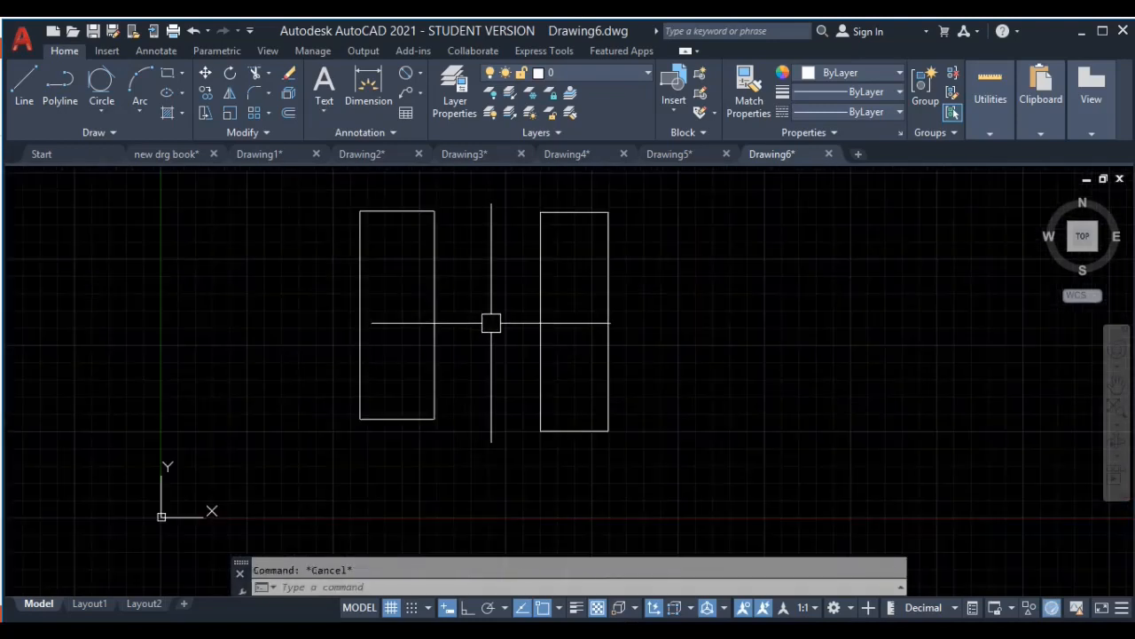
middle_click_drag(489, 322, 405, 345)
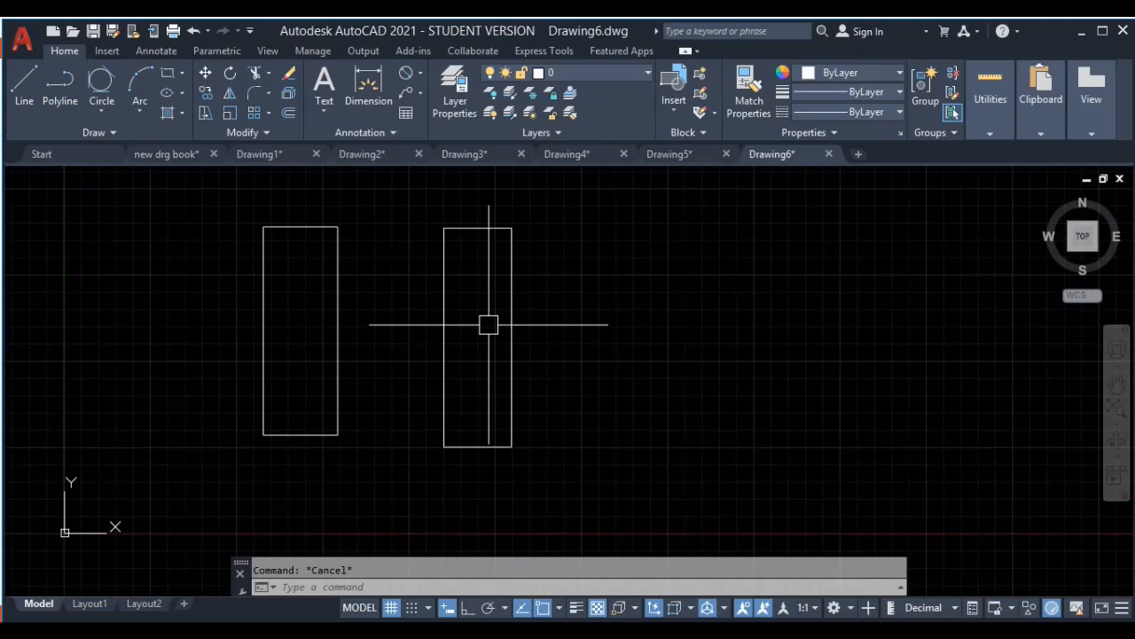
Step: Move the right rectangle 20 units horizontally to the right from its lower-left corner, with Ortho on
left_click(598, 220)
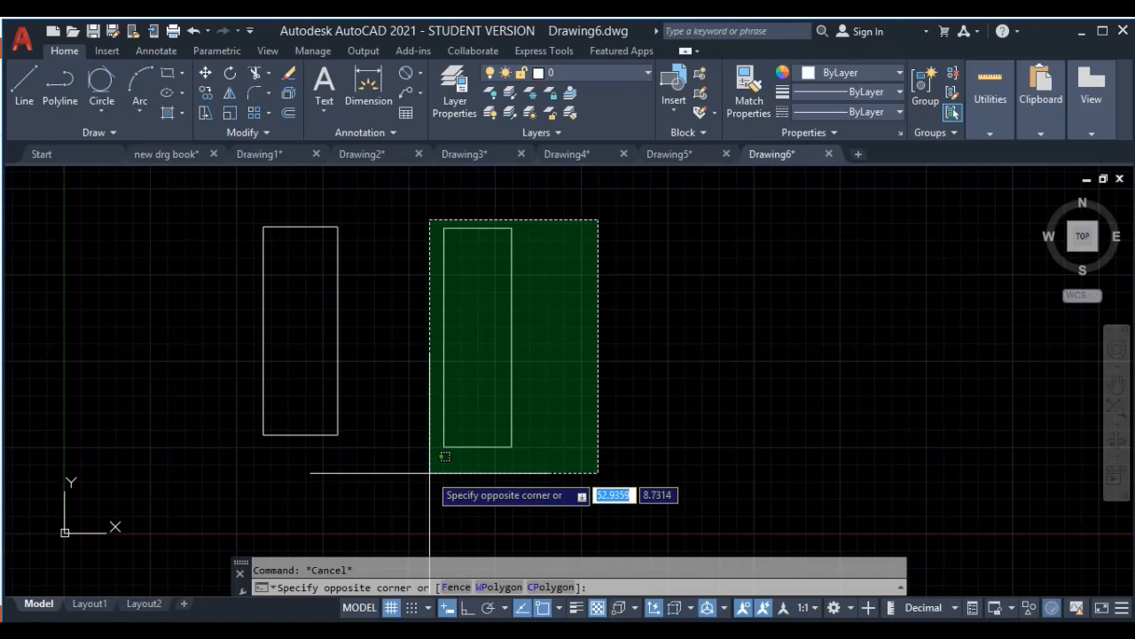
left_click(430, 472)
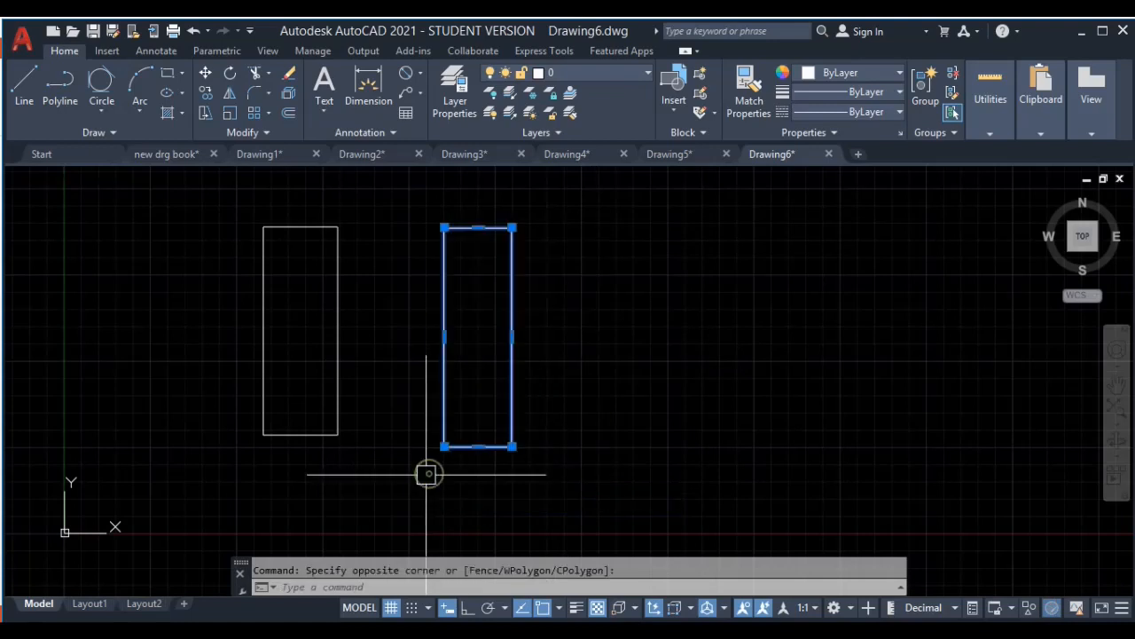
left_click(205, 78)
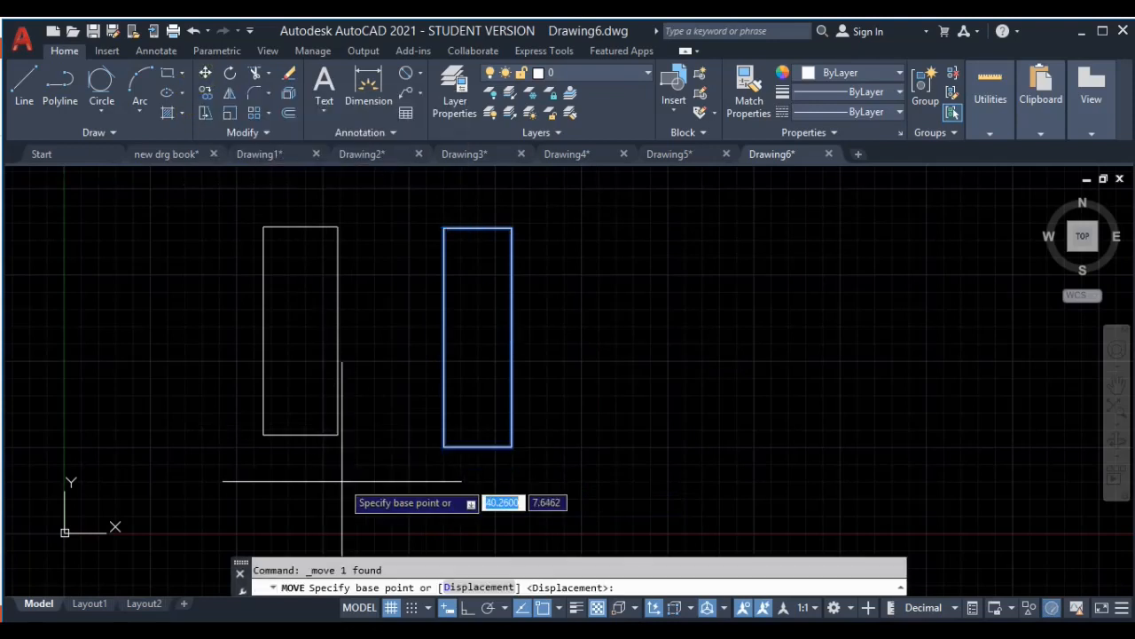
left_click(444, 446)
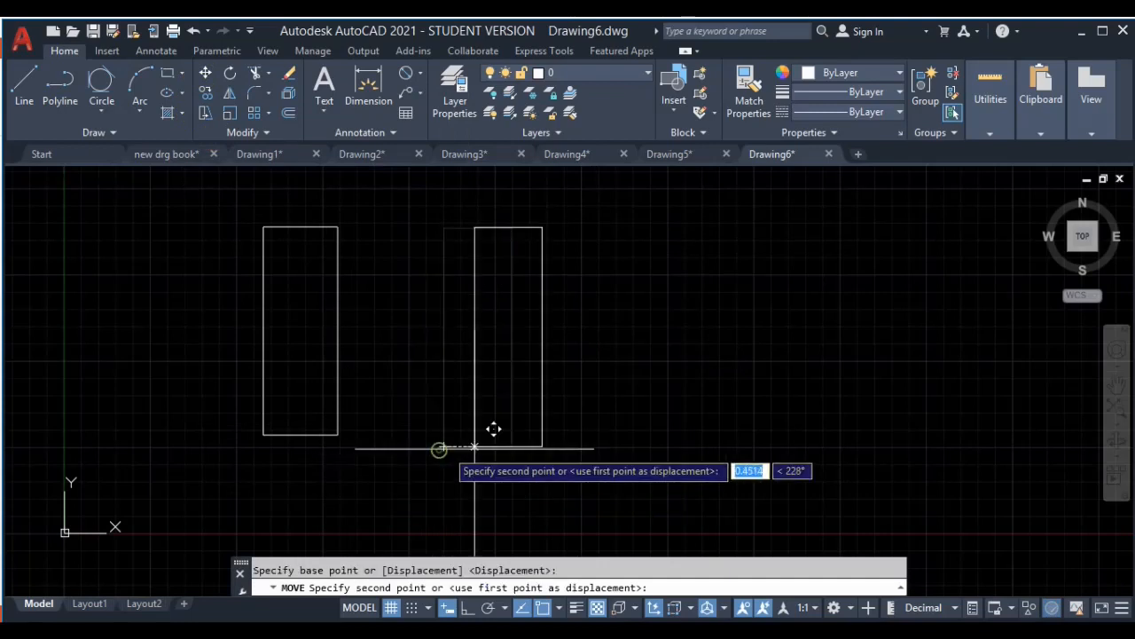
key("F8")
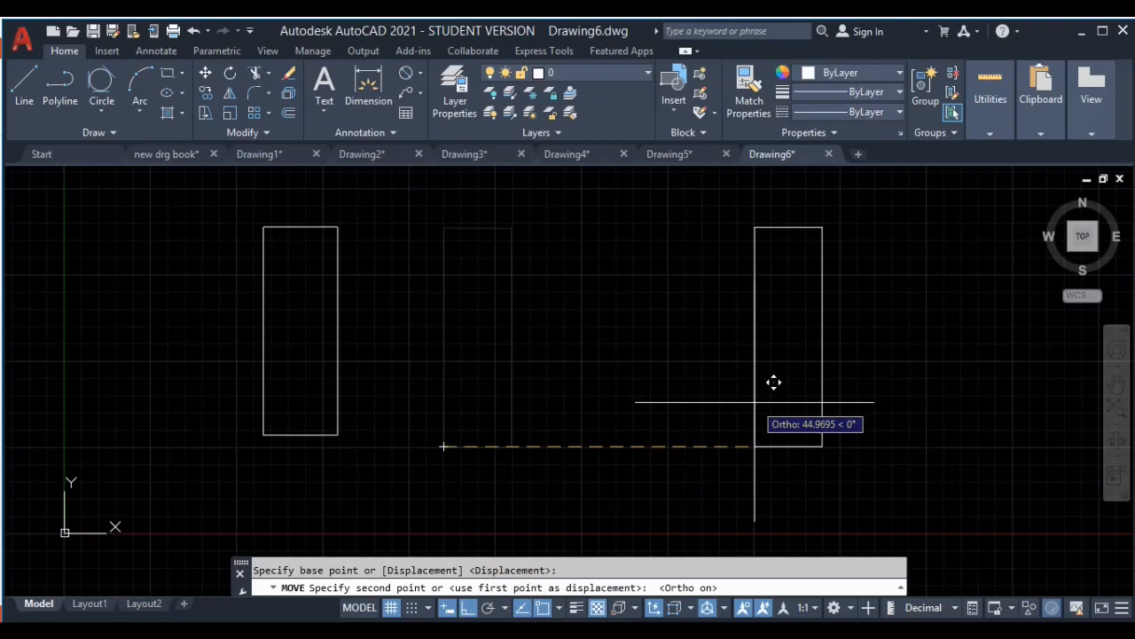
type("20")
key("Return")
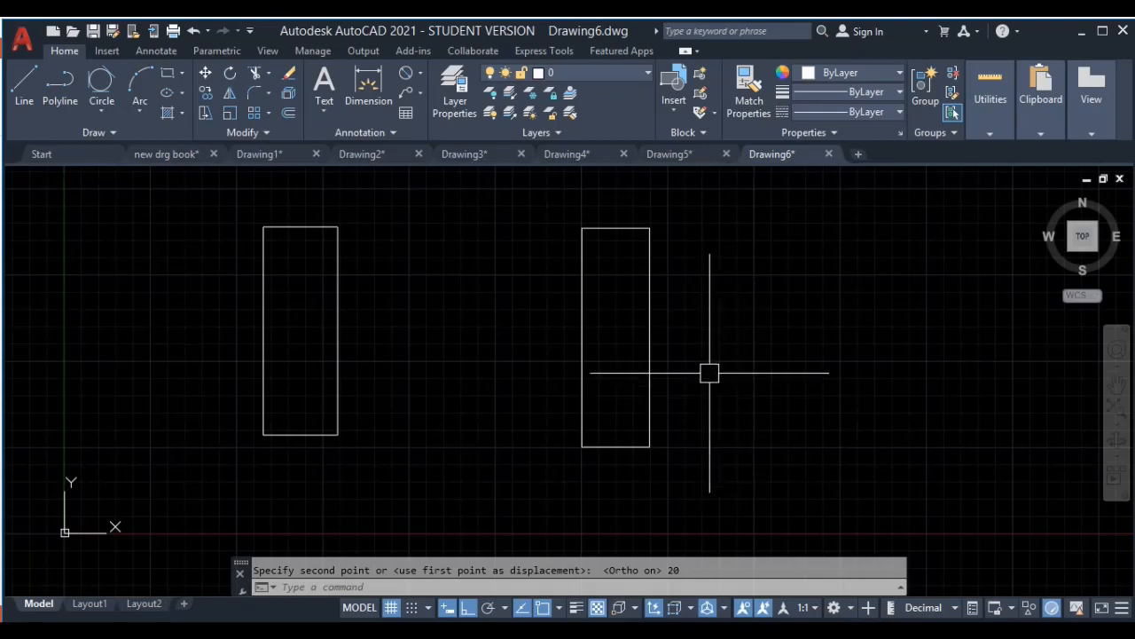
Step: Select both rectangles with a crossing window and erase them
mouse_move(704, 339)
middle_mouse_down()
mouse_move(681, 264)
mouse_move(702, 305)
middle_mouse_up()
left_click(730, 272)
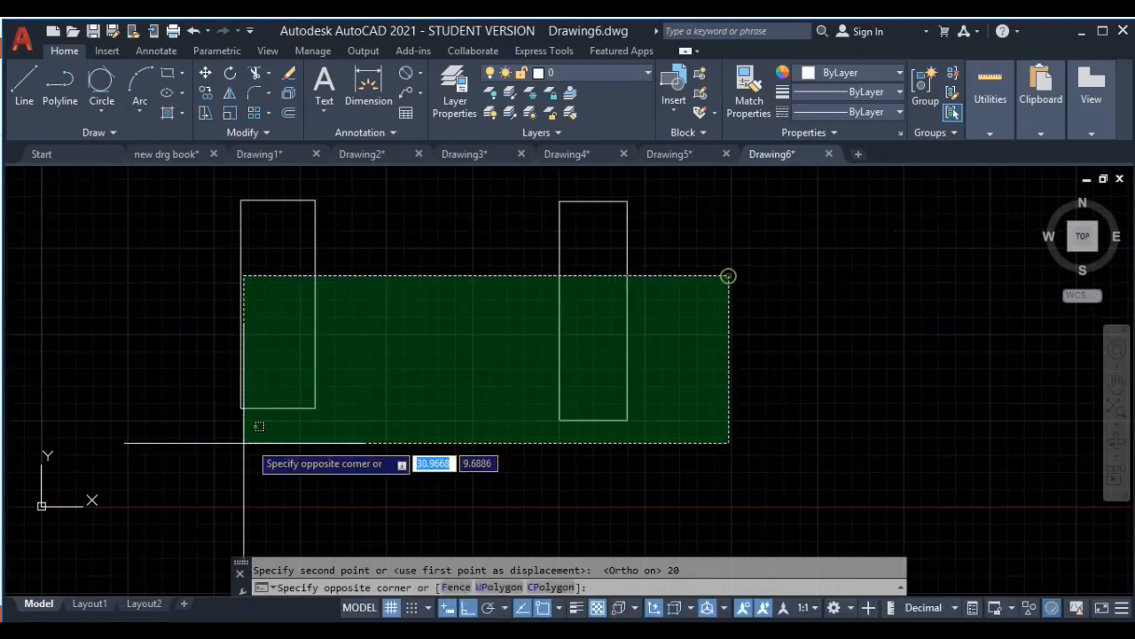
left_click(233, 443)
key("Delete")
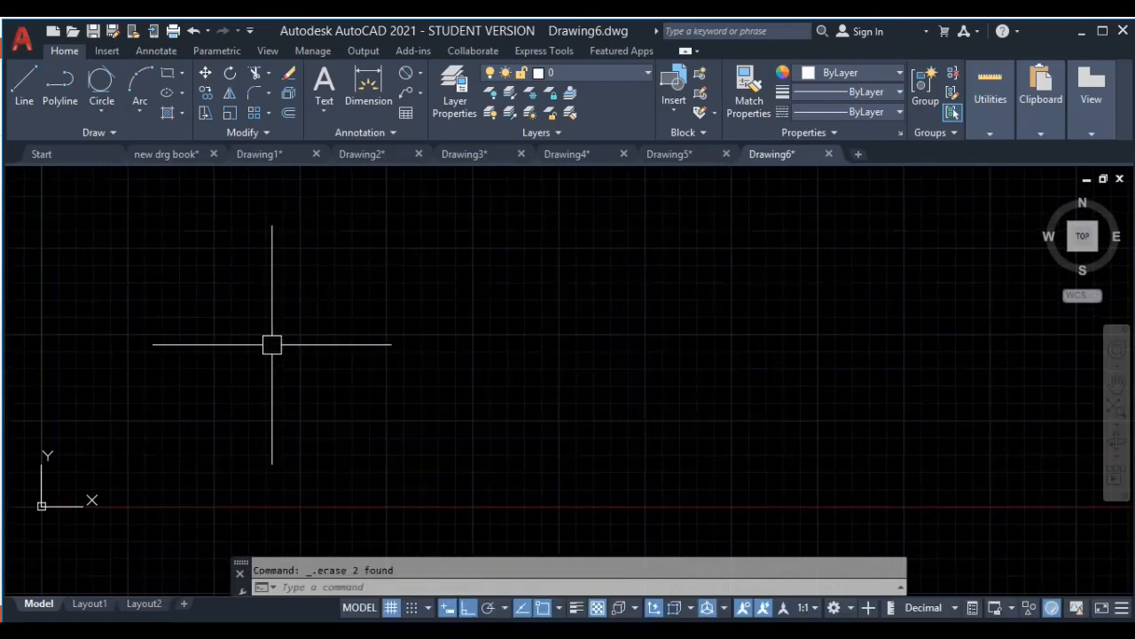
Step: Draw a reversed L shape from two lines: a vertical line downward, then a shorter horizontal line to the left
type("l")
key("Return")
left_click(537, 423)
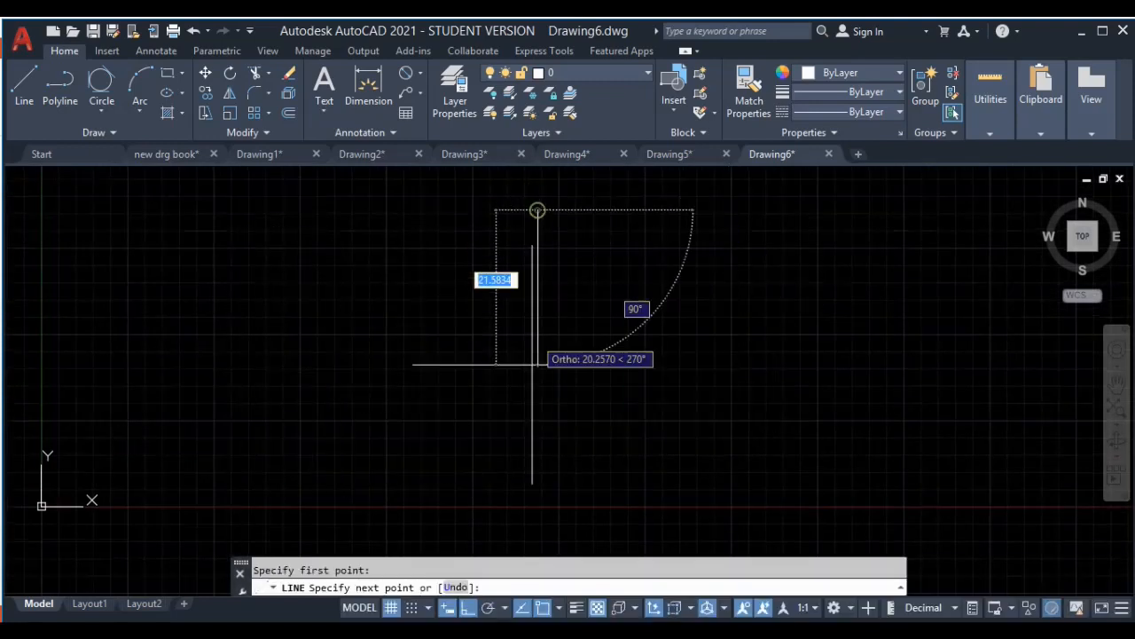
key("Escape")
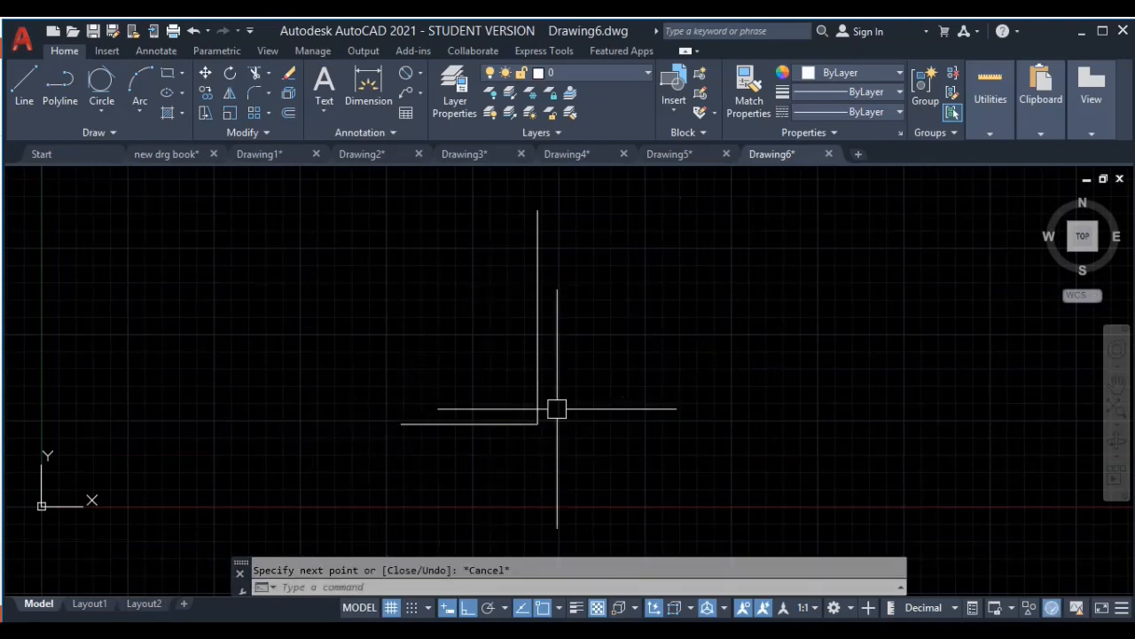
Step: Draw a separate vertical line about 39 units long to the right of the L shape as the mirror axis
key("Return")
left_click(605, 217)
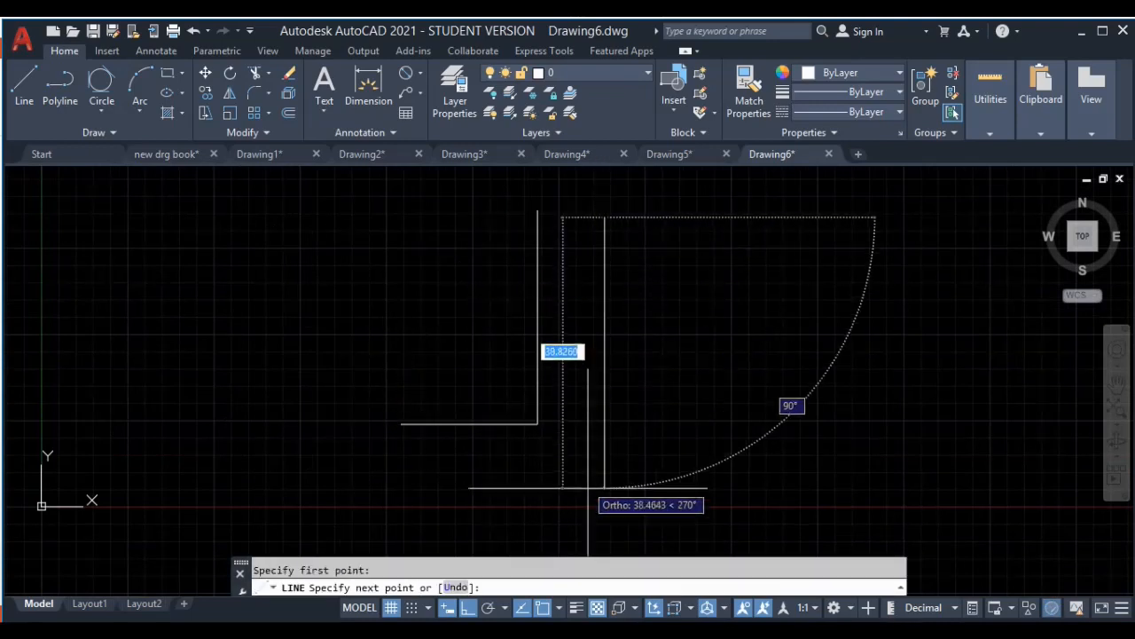
left_click(604, 490)
key("Escape")
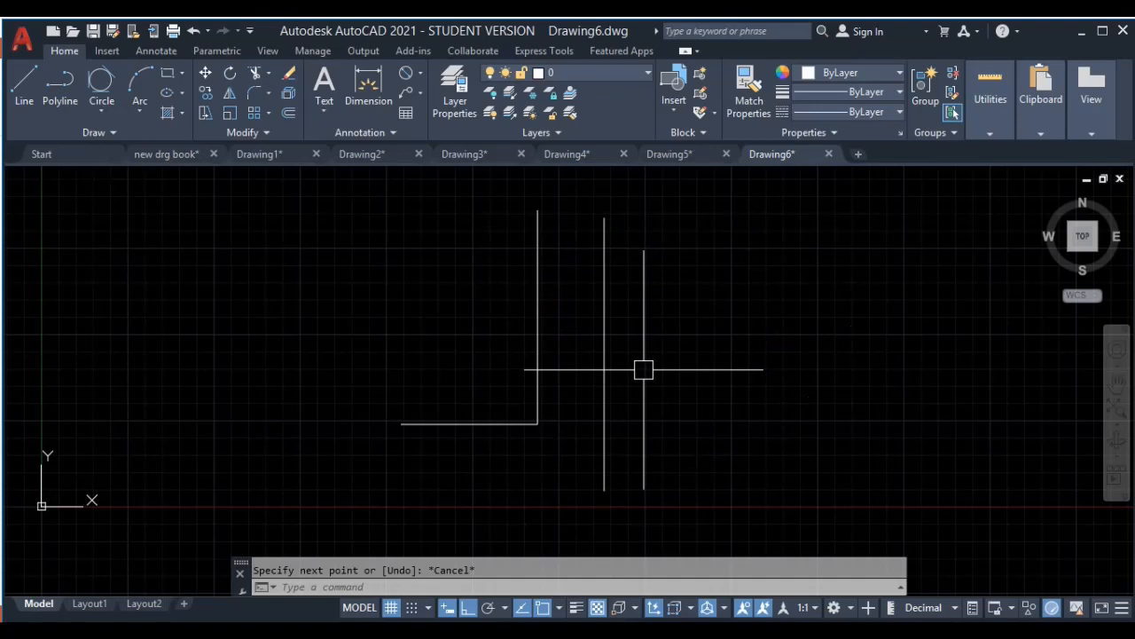
Step: Mirror the two lines of the L shape about the endpoints of the vertical axis line, keeping the source objects
left_click(575, 194)
left_click(349, 452)
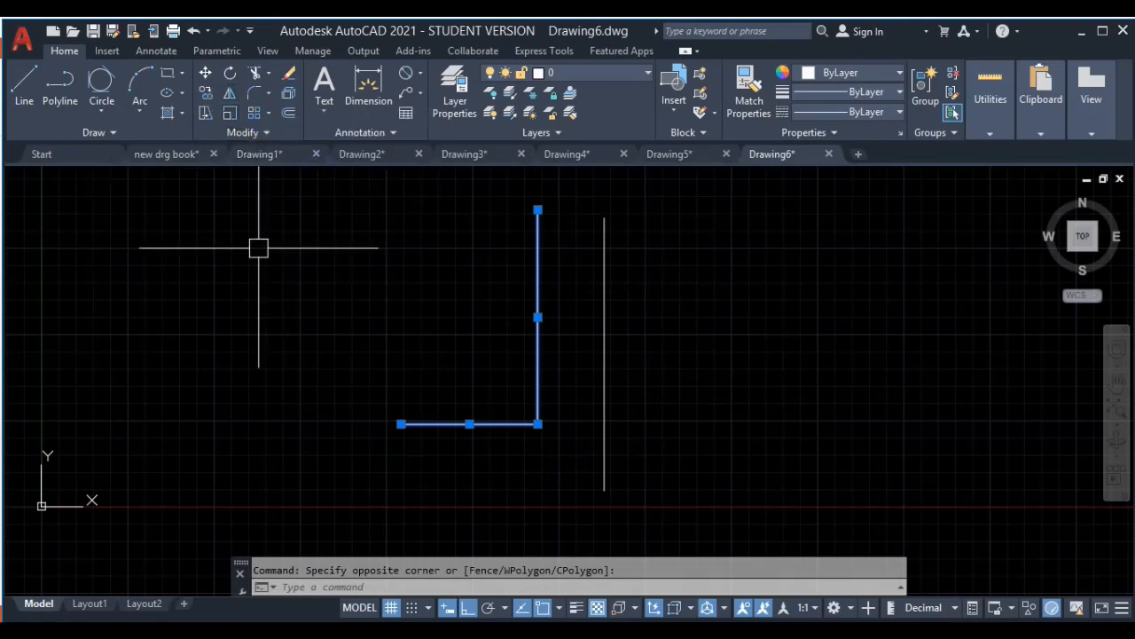
type("MI")
key("Return")
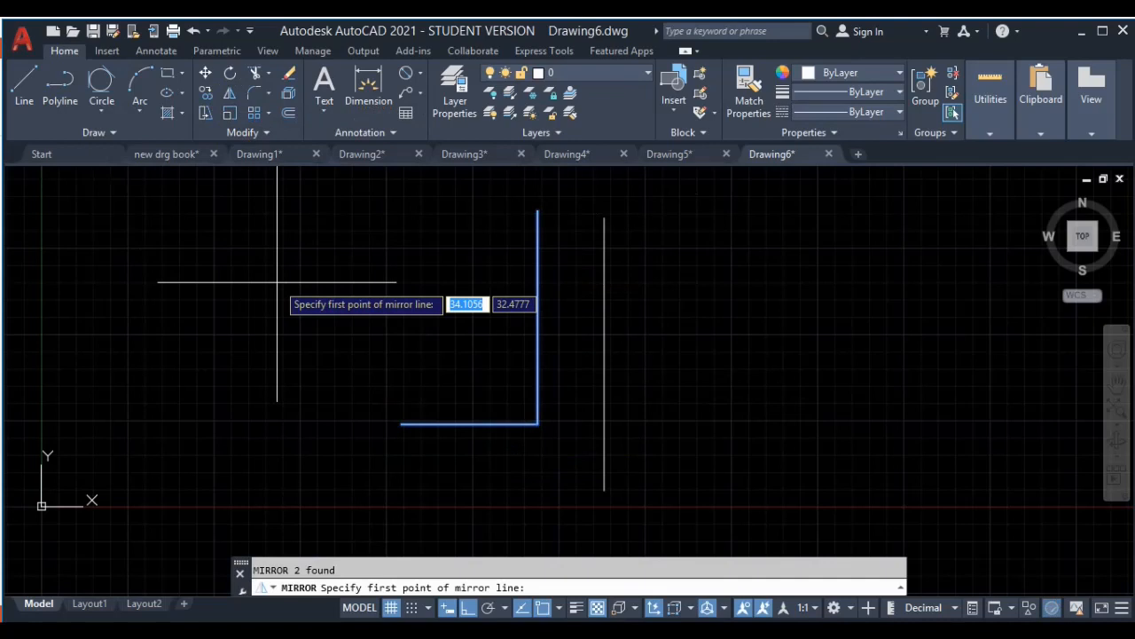
left_click(605, 217)
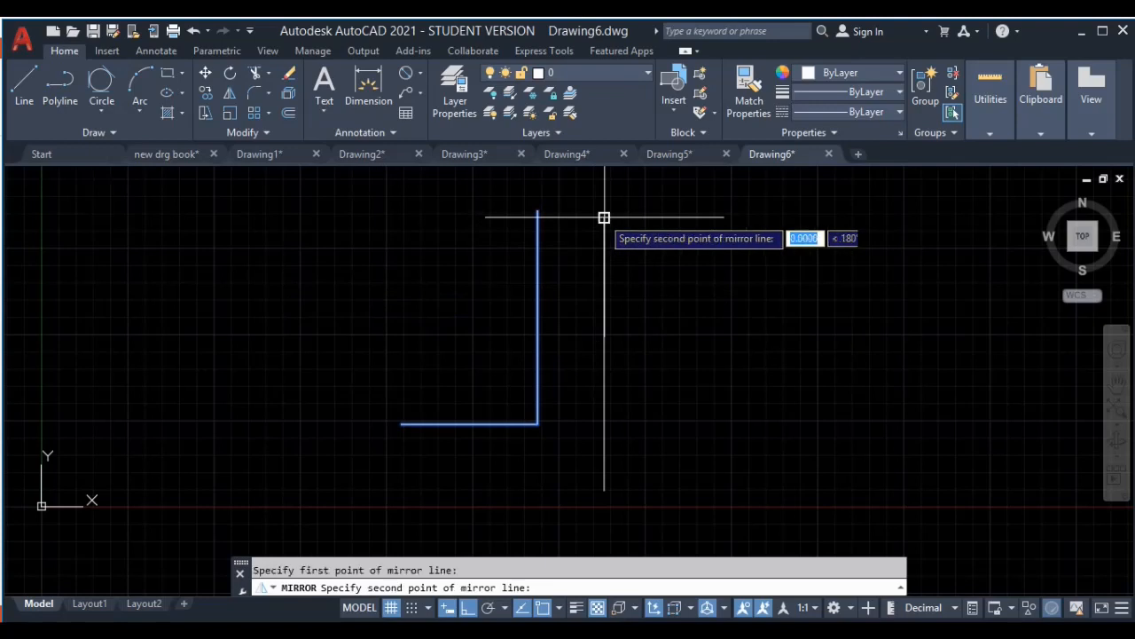
left_click(605, 494)
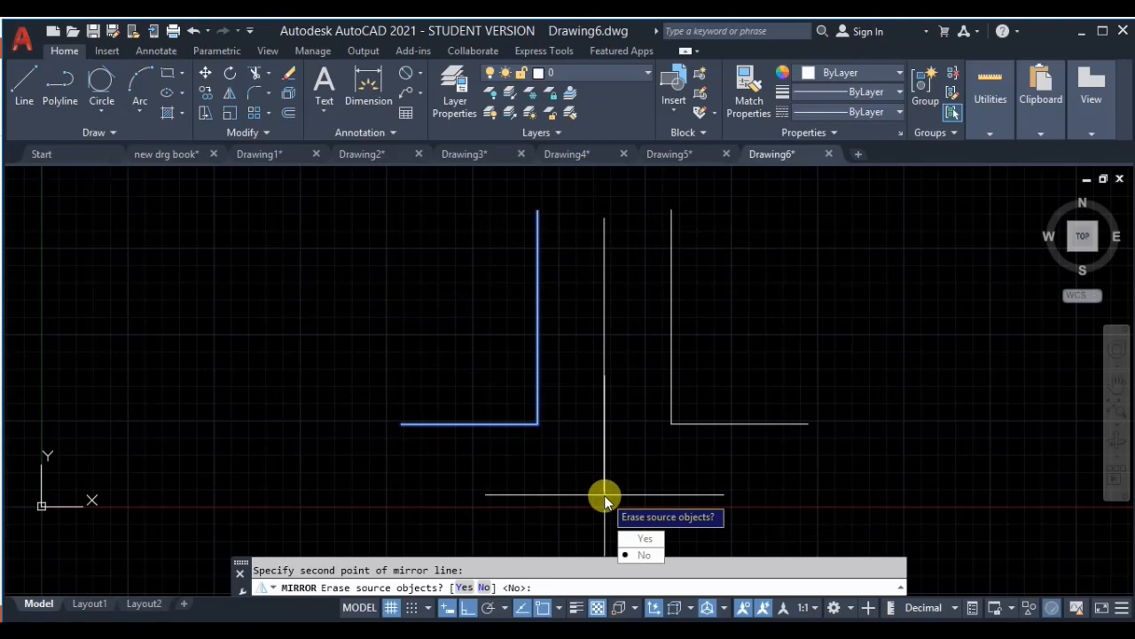
key("Return")
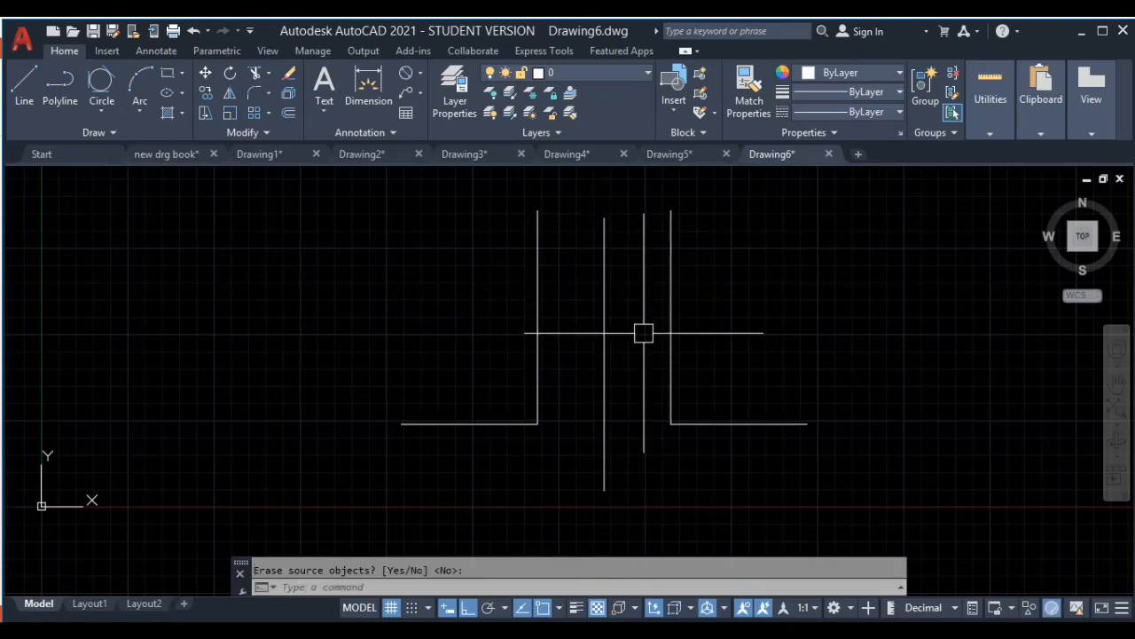
Step: Draw a smaller reversed L shape in the free space to the left of the mirrored pair
scroll(611, 306, "down", 2)
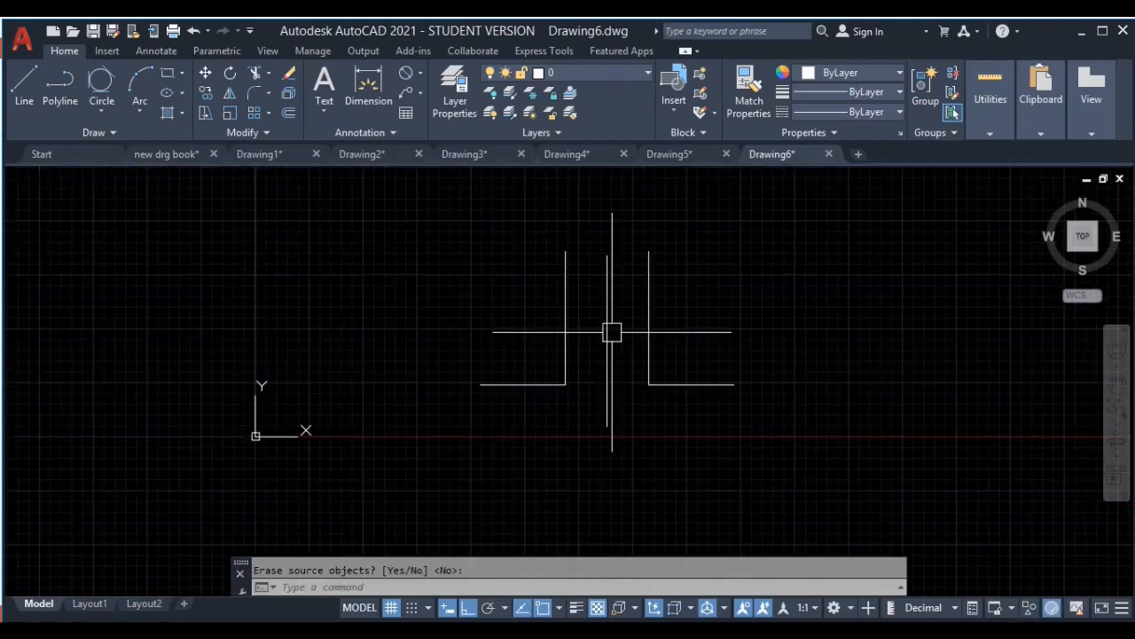
scroll(579, 303, "up", 3)
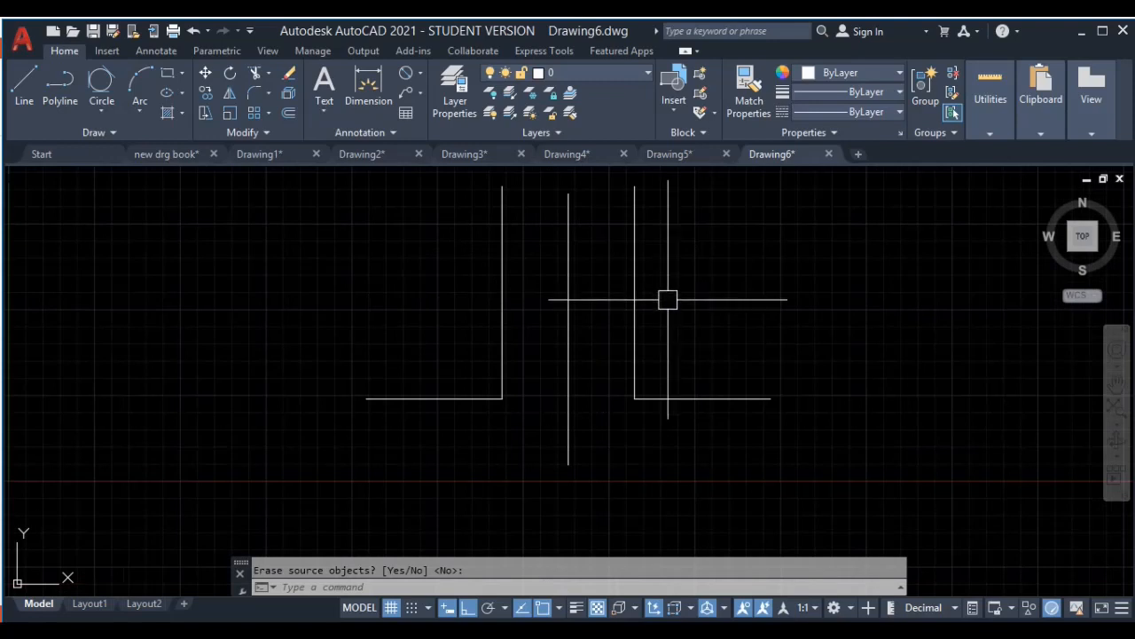
middle_click_drag(668, 300, 732, 312)
middle_click_drag(406, 351, 478, 306)
middle_click_drag(351, 371, 462, 392)
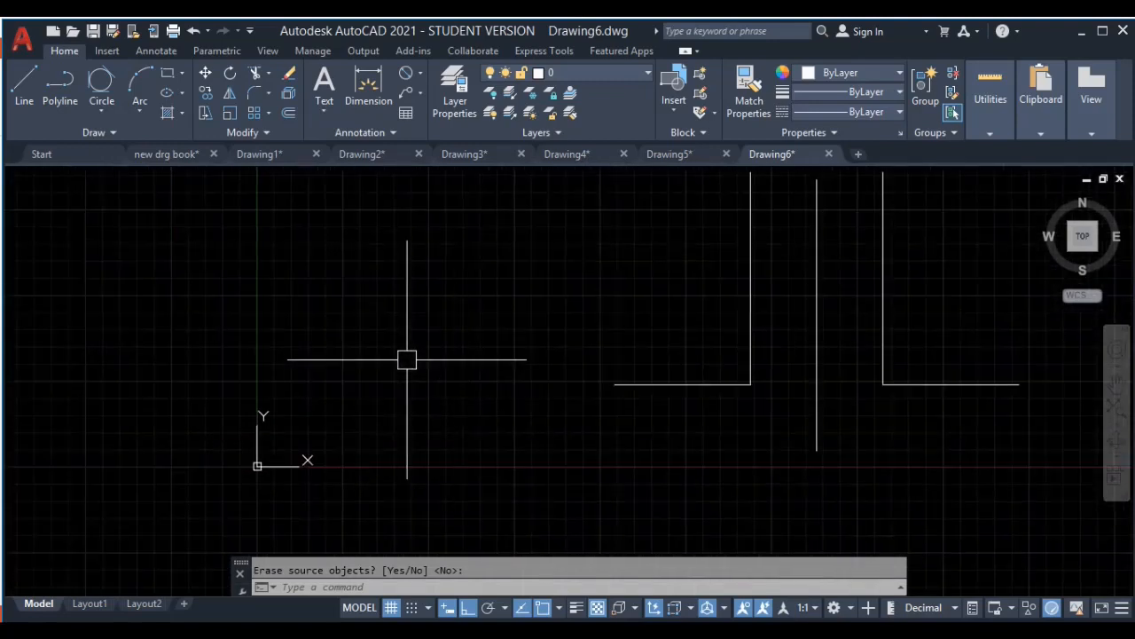
type("l")
key("Return")
middle_click_drag(472, 281, 542, 410)
left_click(534, 201)
left_click(534, 338)
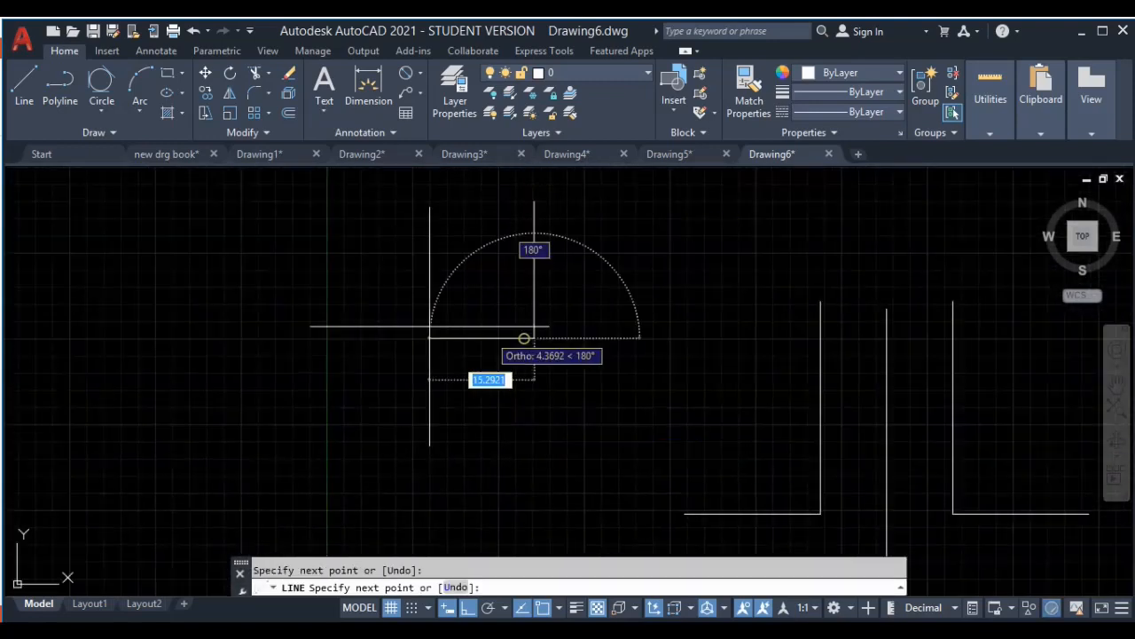
left_click(457, 338)
key("Escape")
Step: Draw a horizontal line about 41.5 units long below the smaller L shape as its mirror axis
key("Return")
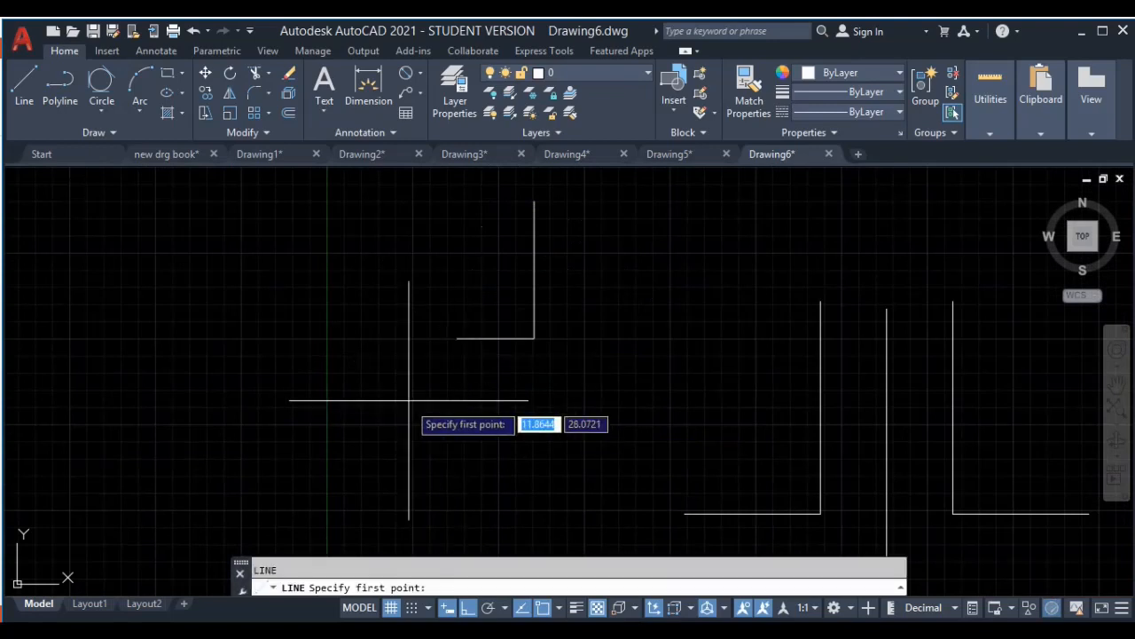
left_click(409, 391)
left_click(696, 391)
middle_click_drag(573, 305, 572, 284)
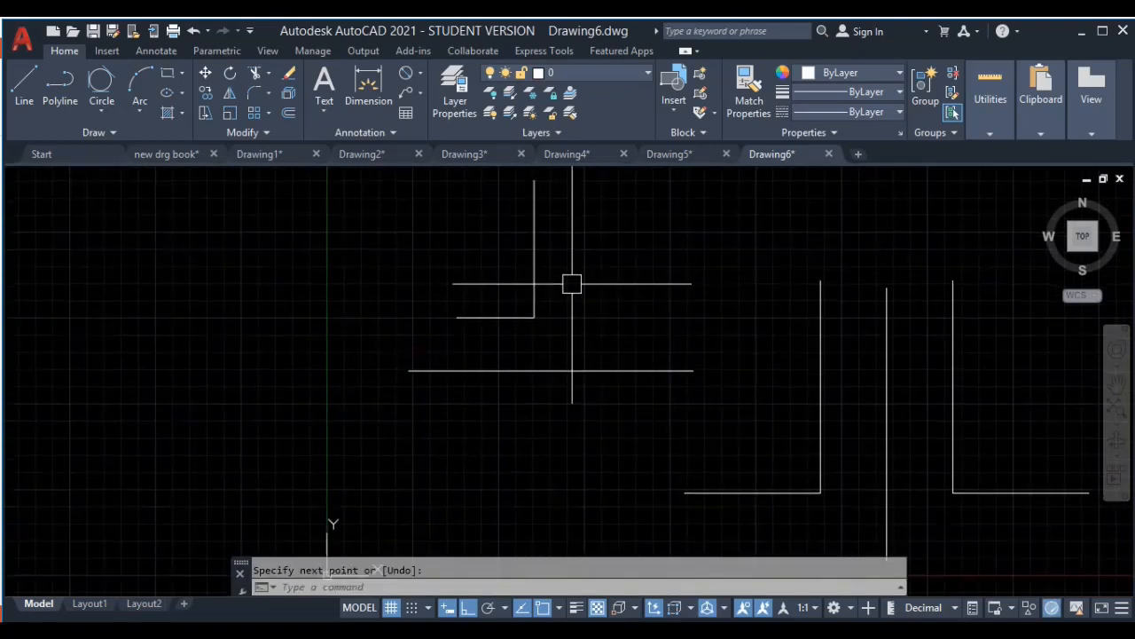
key("Escape")
Step: Mirror the smaller L shape about the endpoints of the horizontal axis line, keeping the source objects
left_click(589, 240)
left_click(429, 331)
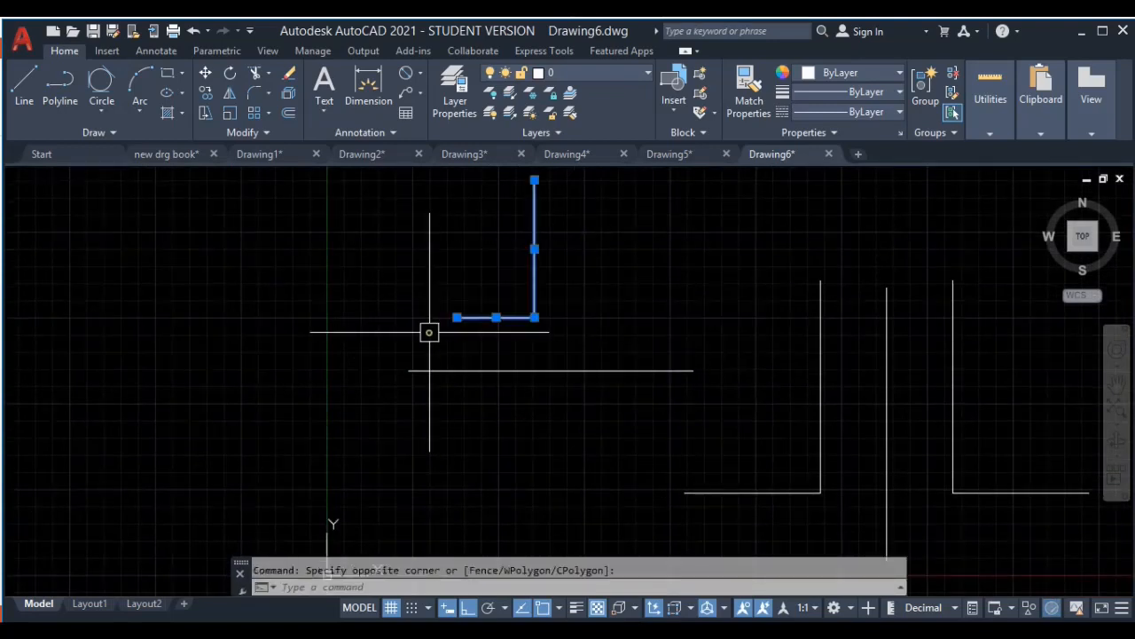
left_click(230, 93)
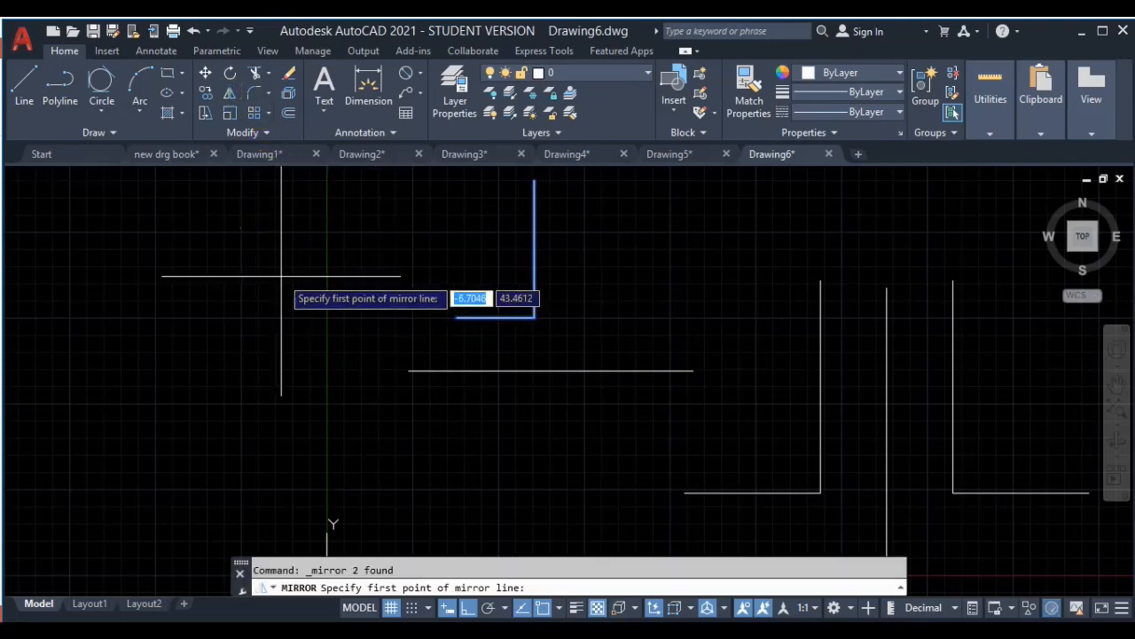
left_click(409, 370)
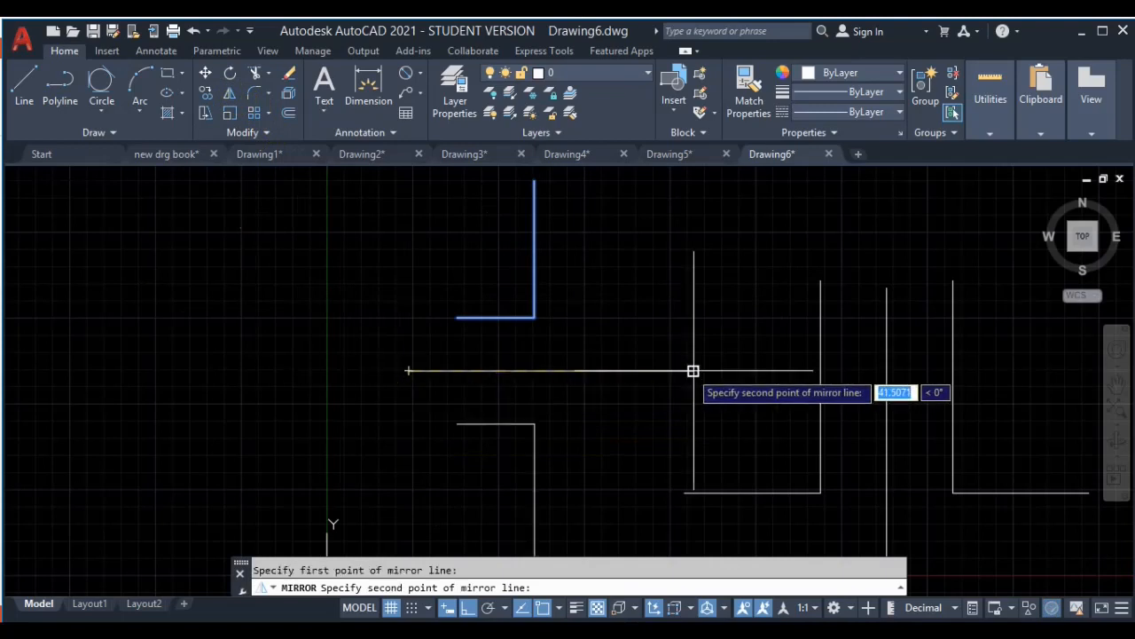
left_click(692, 371)
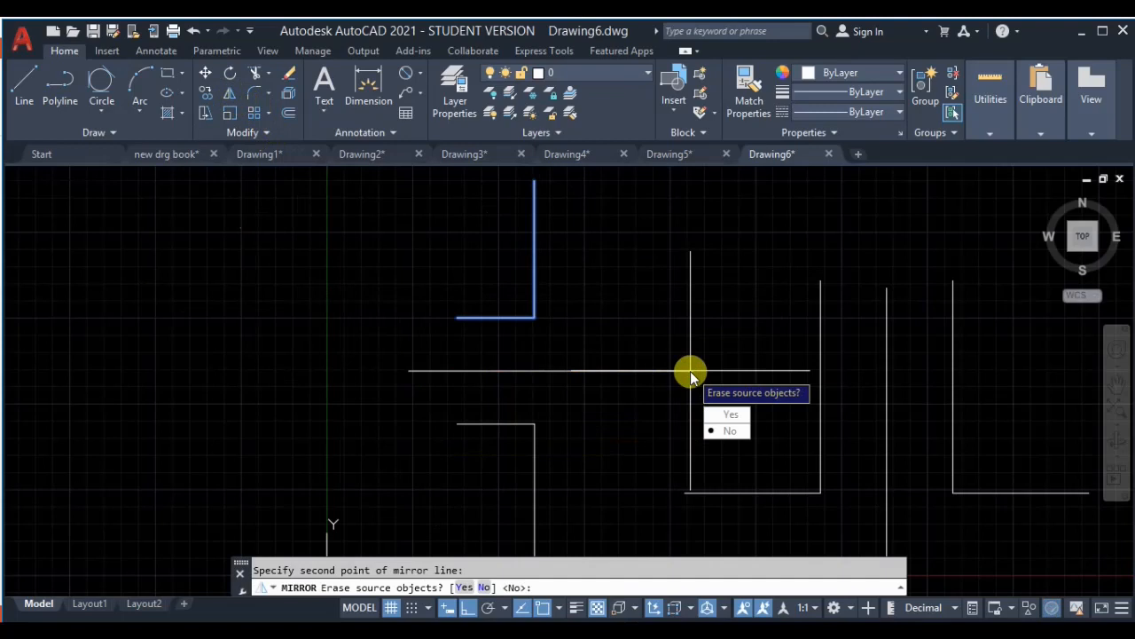
key("Return")
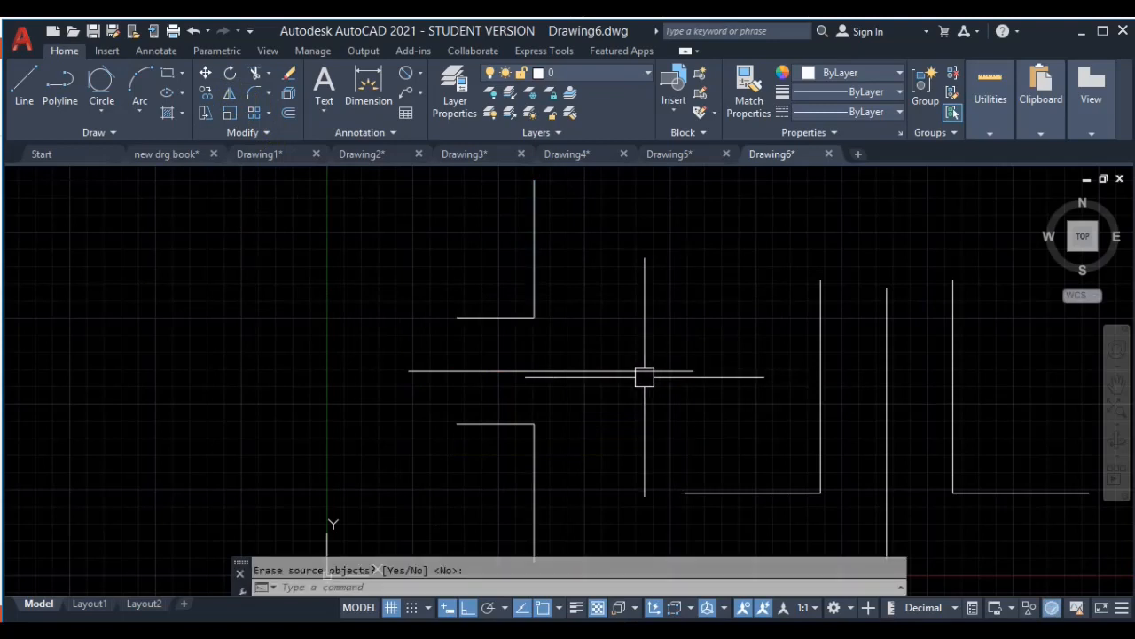
Step: Erase the mirrored copy of the L shape below the horizontal axis line
left_click(587, 412)
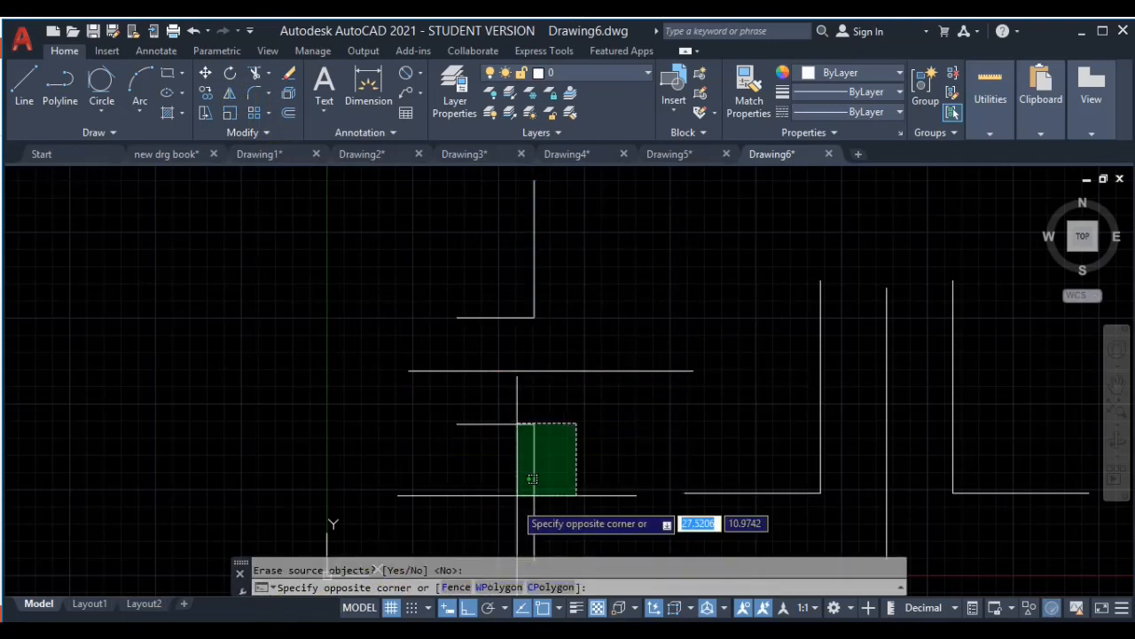
left_click(451, 483)
key("Delete")
left_click(580, 261)
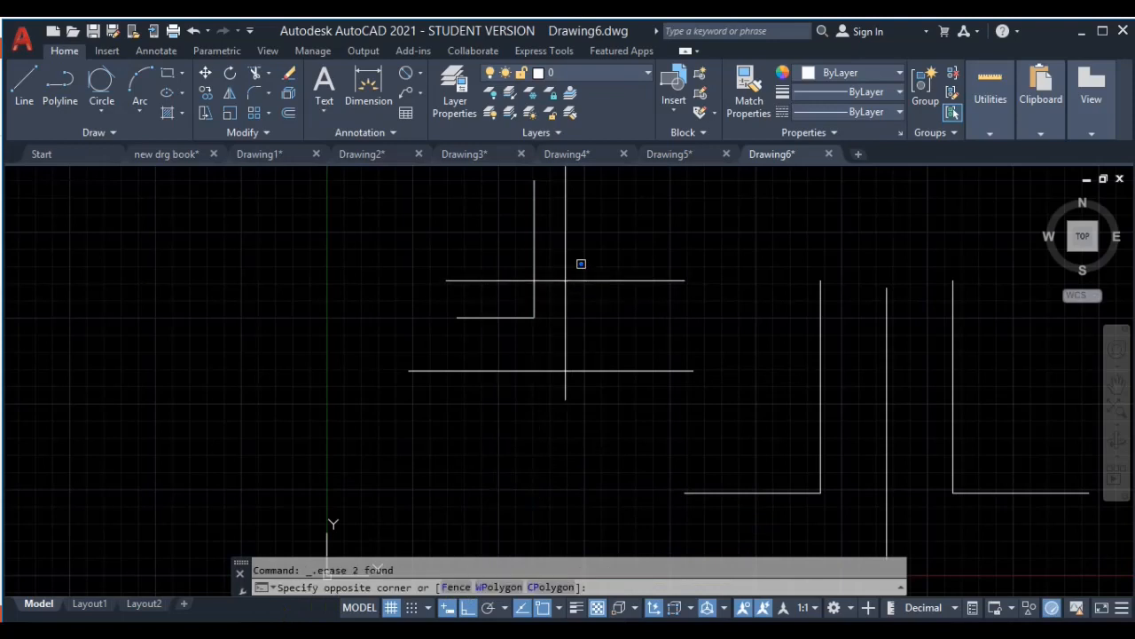
left_click(470, 331)
type("mi")
key("Return")
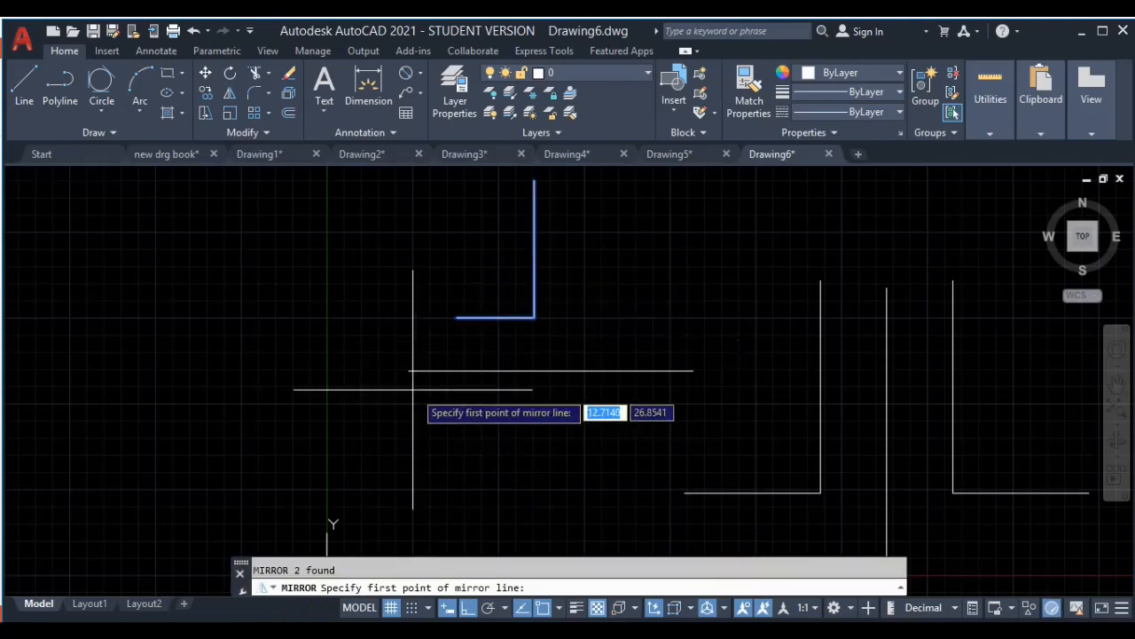
left_click(408, 371)
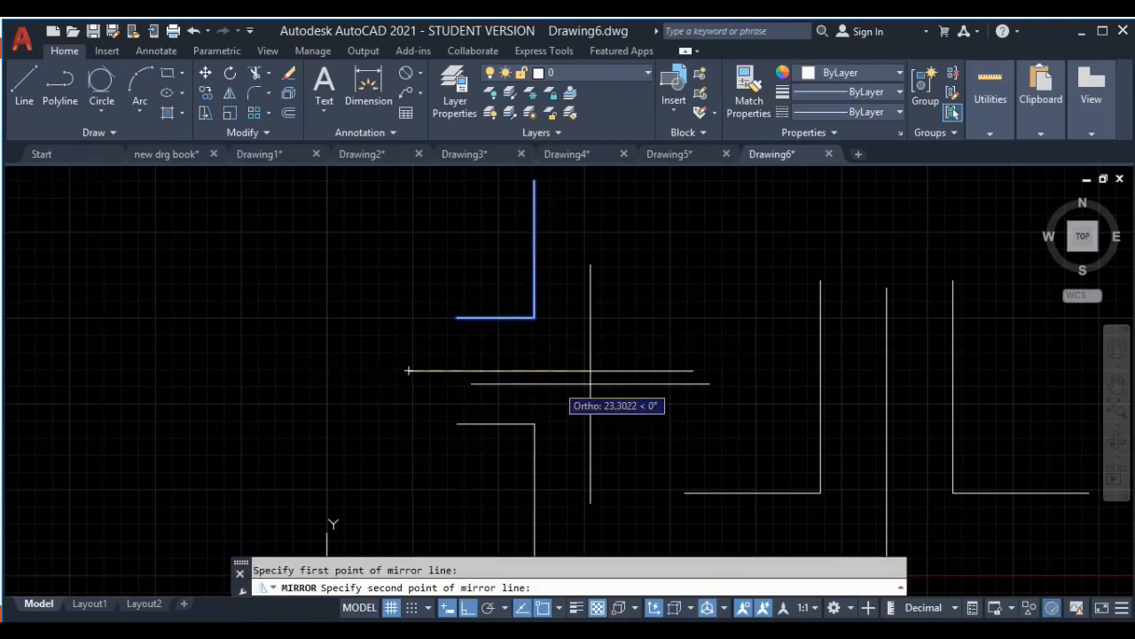
left_click(698, 373)
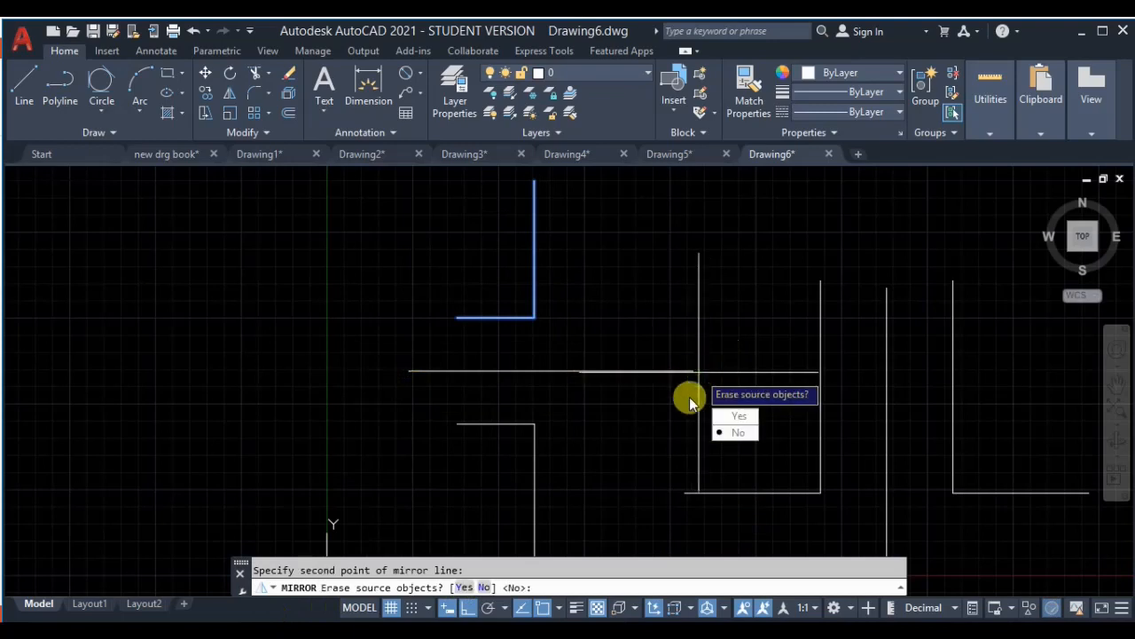
key("Escape")
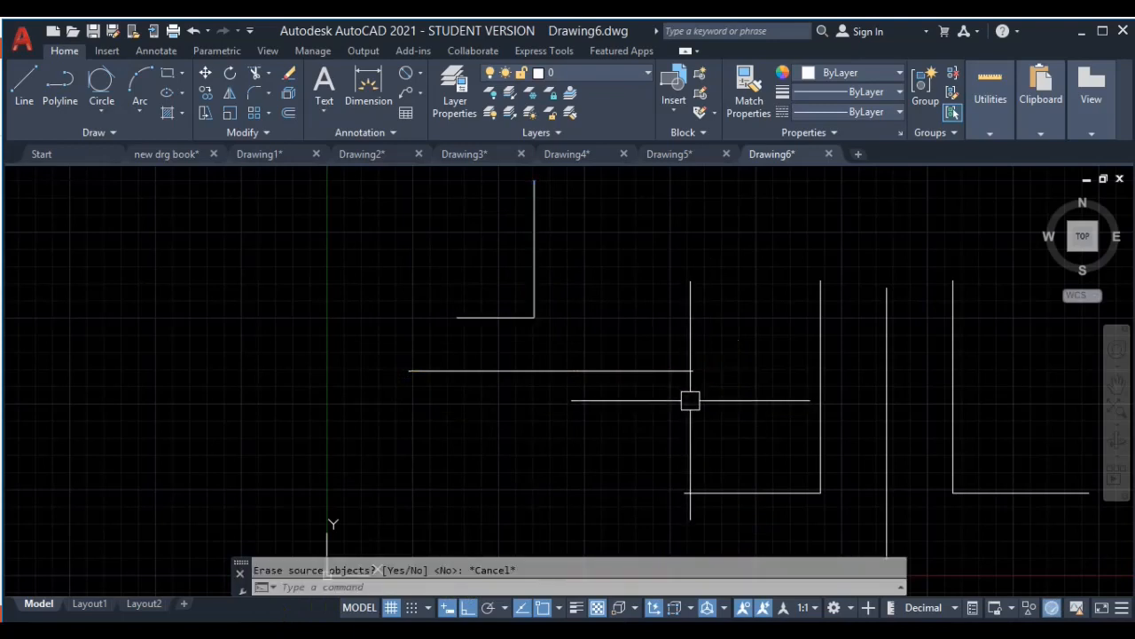
Step: Mirror the smaller L shape about the horizontal axis line below it, keeping the source objects
left_click(588, 256)
left_click(459, 343)
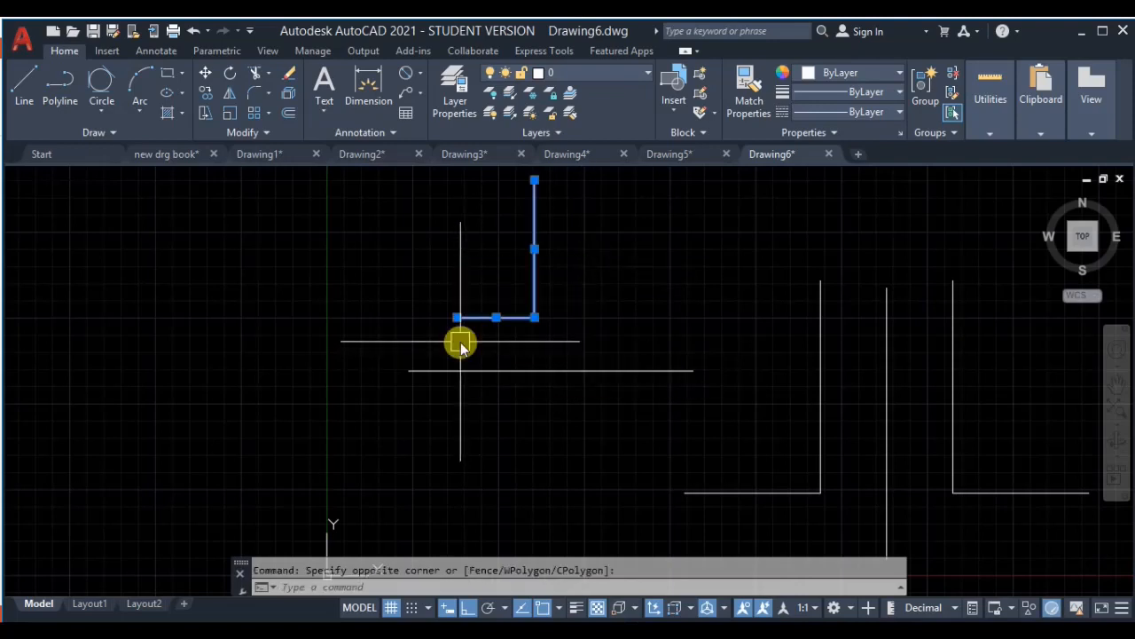
type("mi")
key("Return")
left_click(411, 370)
left_click(687, 369)
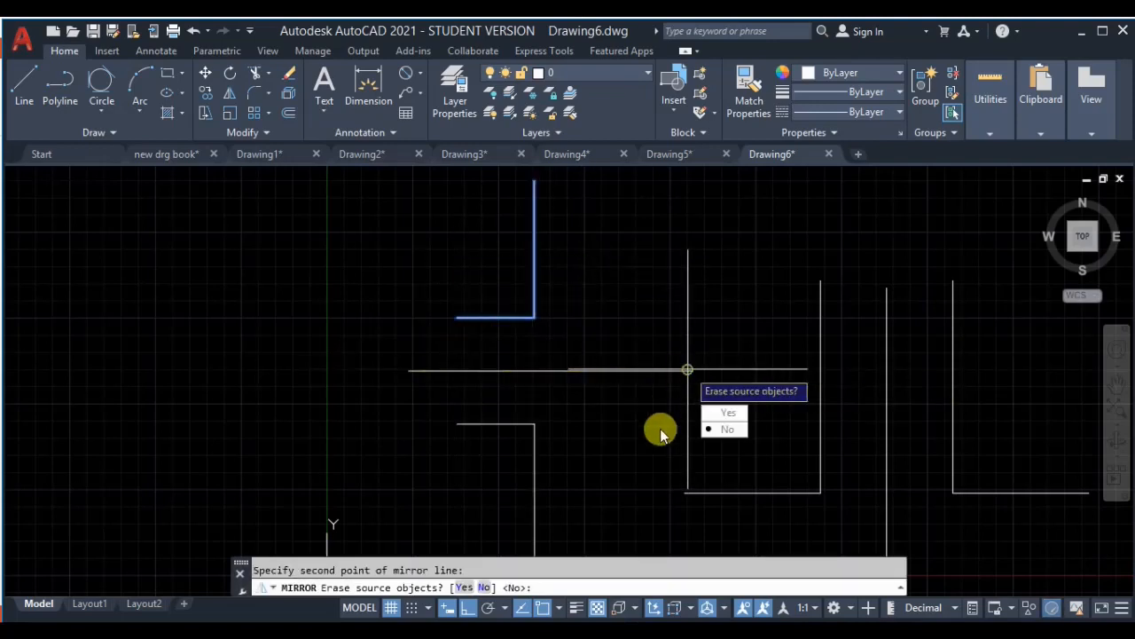
left_click(723, 431)
Step: Erase the new mirrored copy of the smaller L shape beneath the horizontal line
left_click(599, 413)
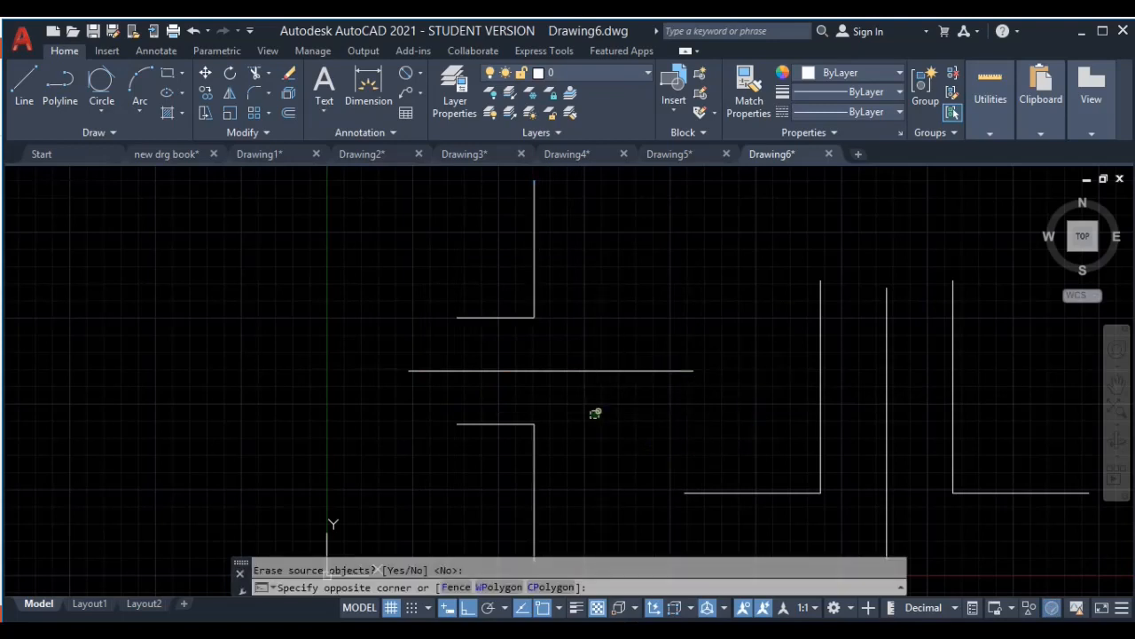
left_click(484, 473)
key("Delete")
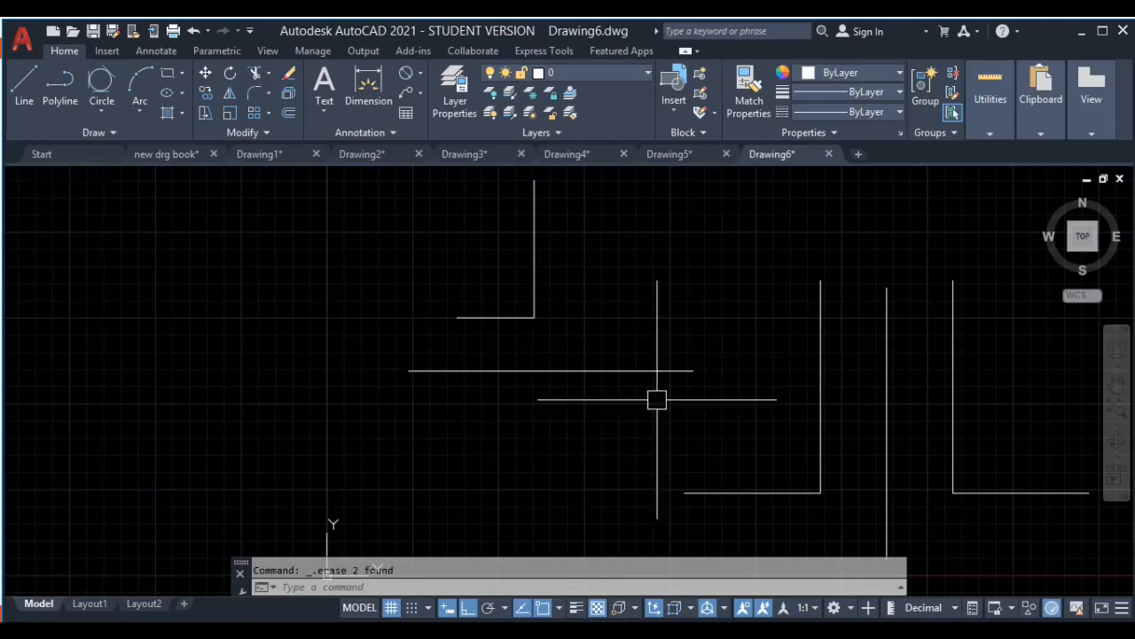
Step: Mirror the smaller L shape about the horizontal line with Erase source objects set to Yes
middle_click_drag(614, 273, 626, 317)
left_click(632, 249)
left_click(448, 351)
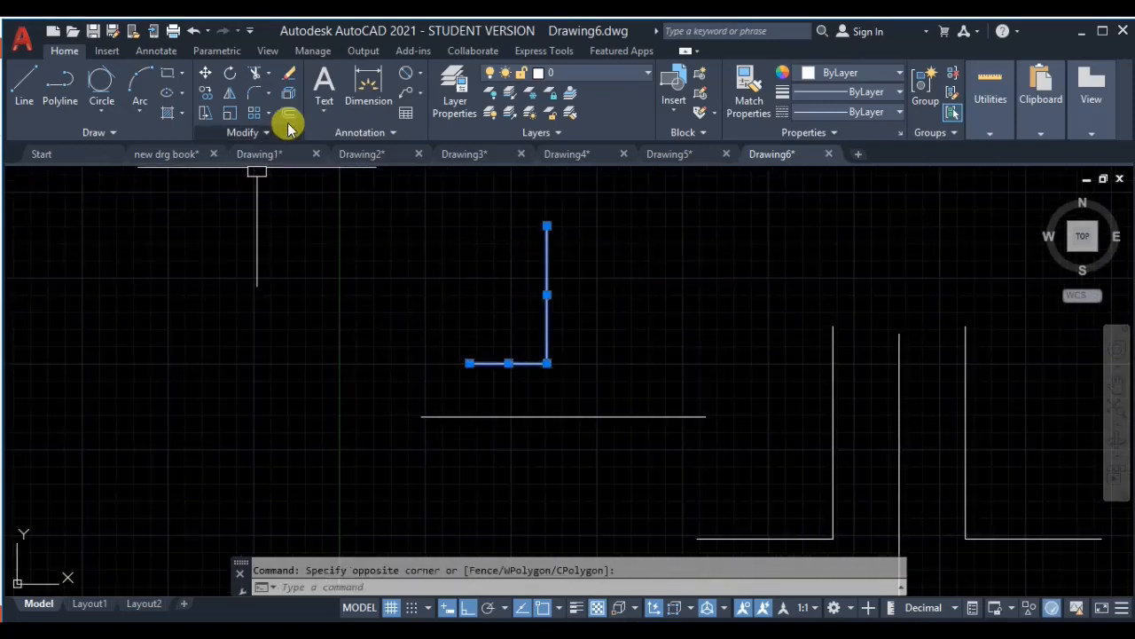
left_click(231, 94)
left_click(431, 416)
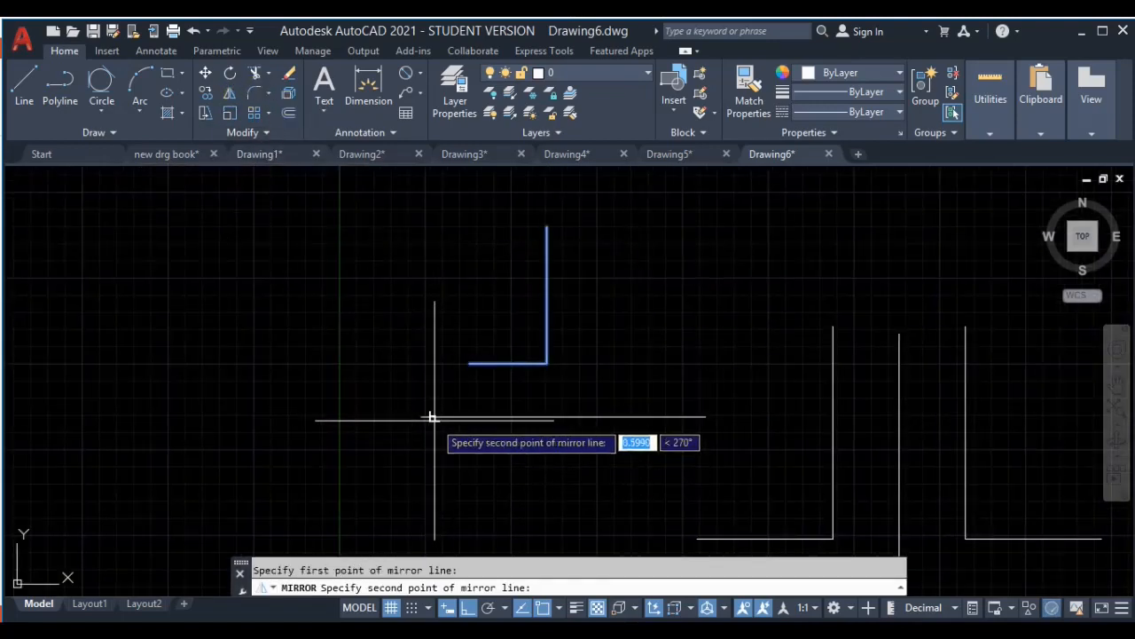
left_click(672, 413)
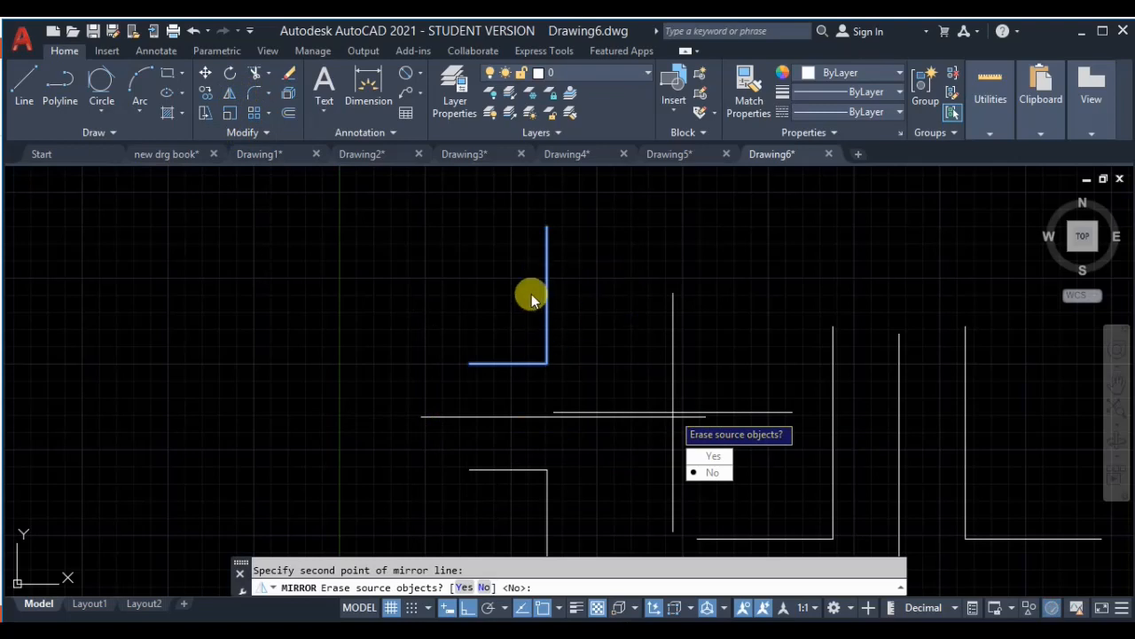
middle_click_drag(556, 450, 555, 404)
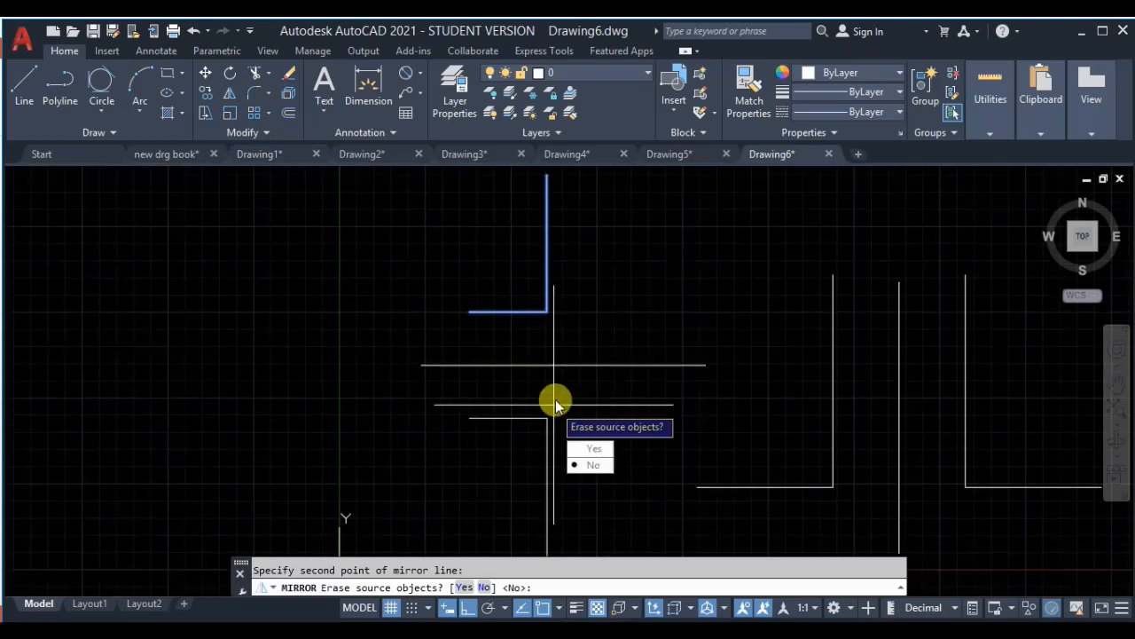
left_click(594, 448)
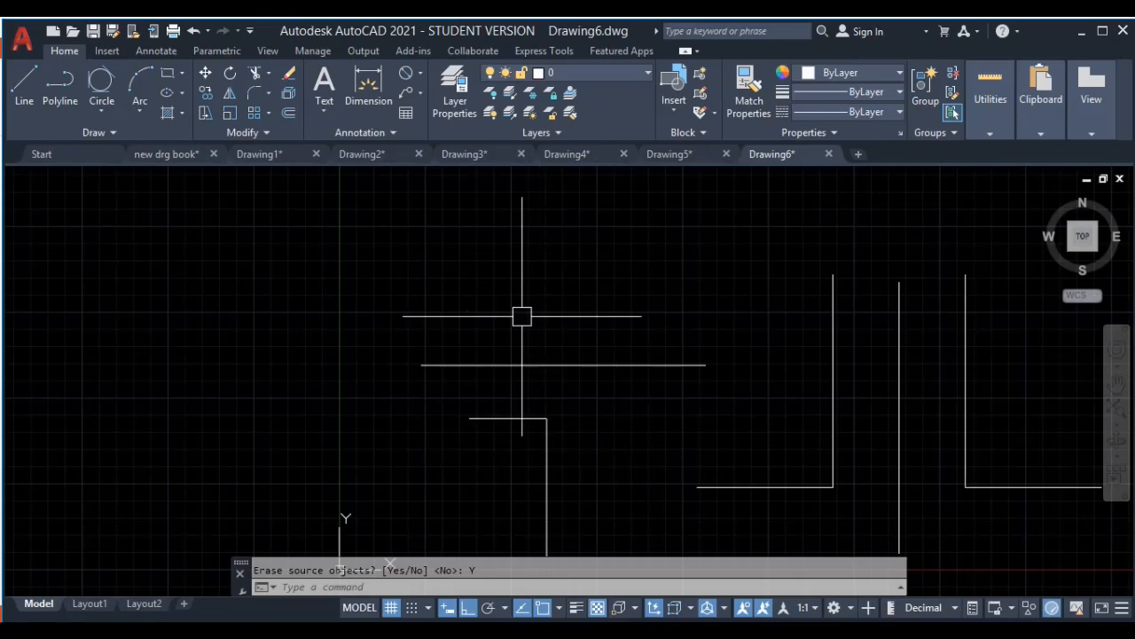
Step: Erase the larger L shape on the right side of the vertical axis line
middle_click_drag(667, 449, 339, 357)
left_click(814, 270)
left_click(604, 448)
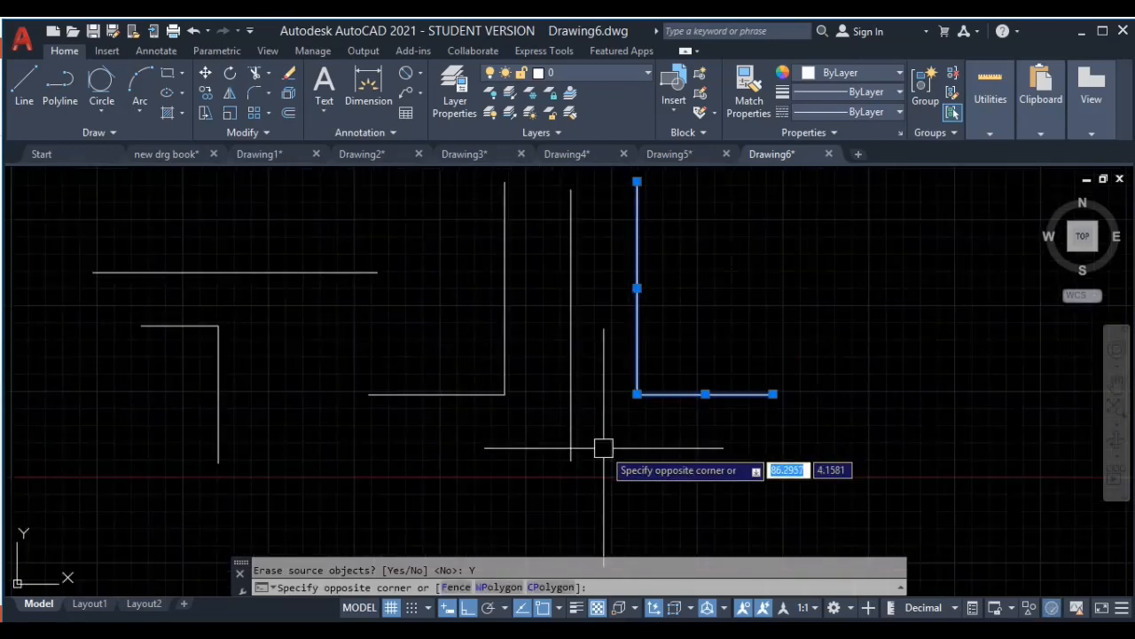
key("Delete")
Step: Mirror the remaining larger L shape about the vertical axis line, keeping the source objects
middle_click_drag(551, 367, 578, 396)
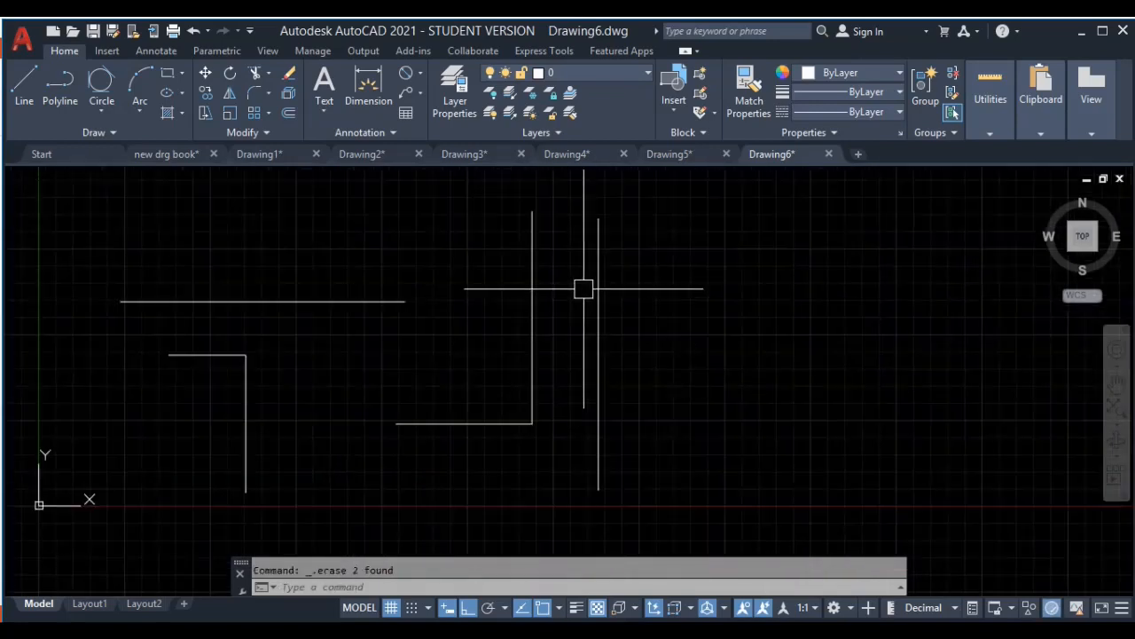
left_click(582, 286)
left_click(440, 467)
type("mi")
key("Return")
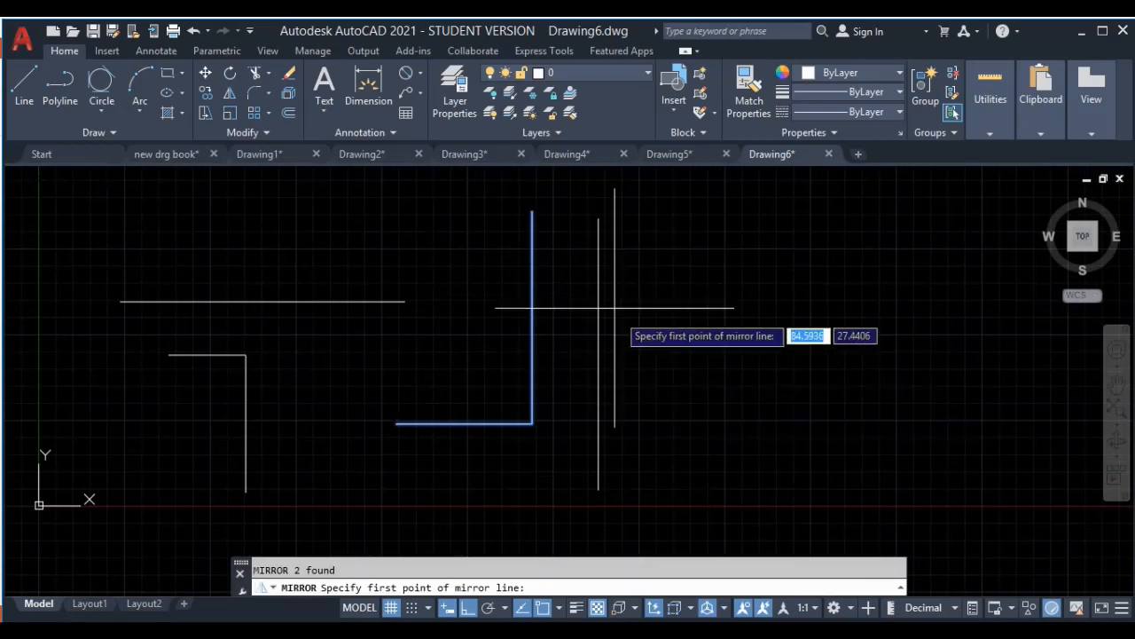
left_click(598, 286)
left_click(598, 401)
key("Return")
Step: Erase the original larger L shape on the left side of the vertical axis line
left_click(570, 345)
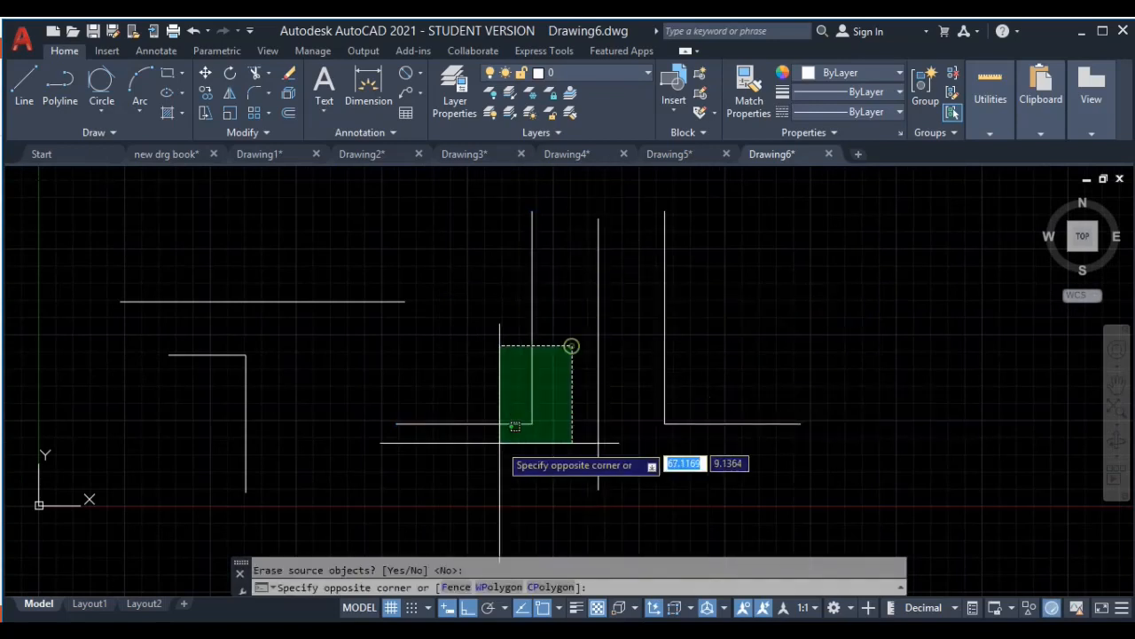
left_click(489, 444)
key("Delete")
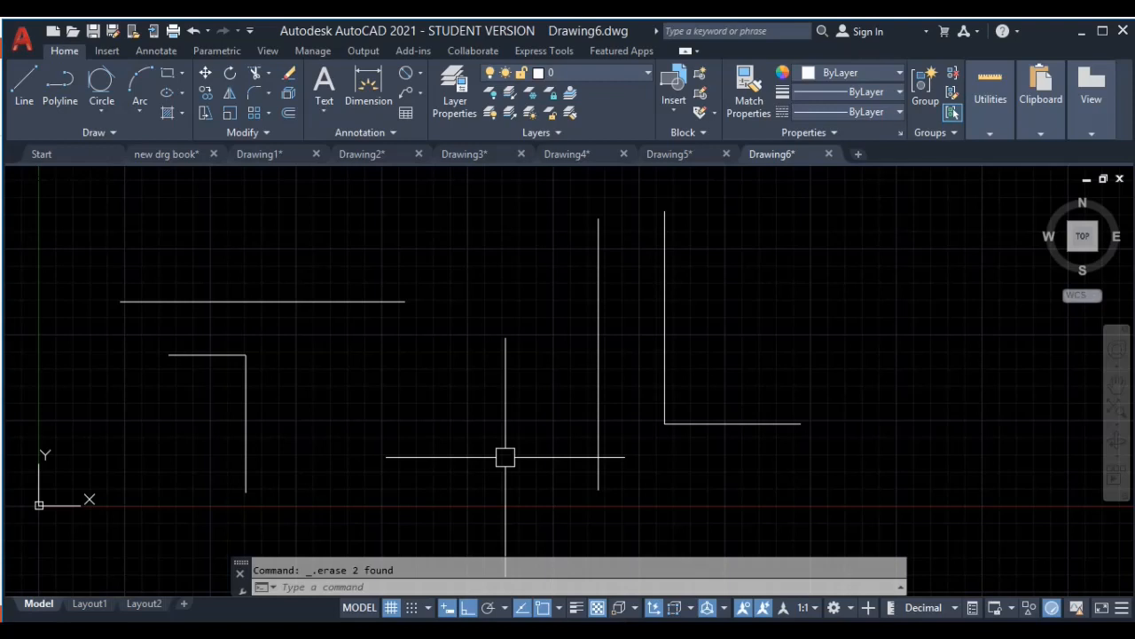
Step: Erase both remaining L shapes together with their vertical and horizontal axis lines
key("Escape")
middle_click_drag(653, 407, 684, 368)
left_click(773, 319)
left_click(476, 464)
key("Delete")
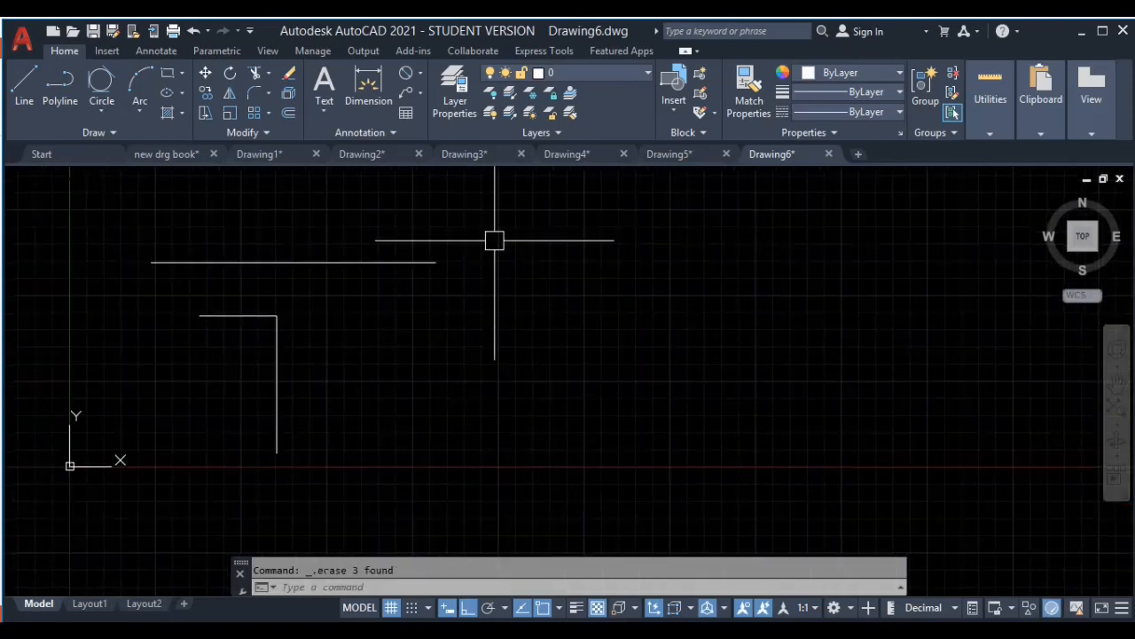
left_click(492, 232)
left_click(181, 391)
key("Delete")
Step: Draw a rectangle wider than it is tall in the middle of the empty drawing area
middle_click_drag(502, 353, 502, 399)
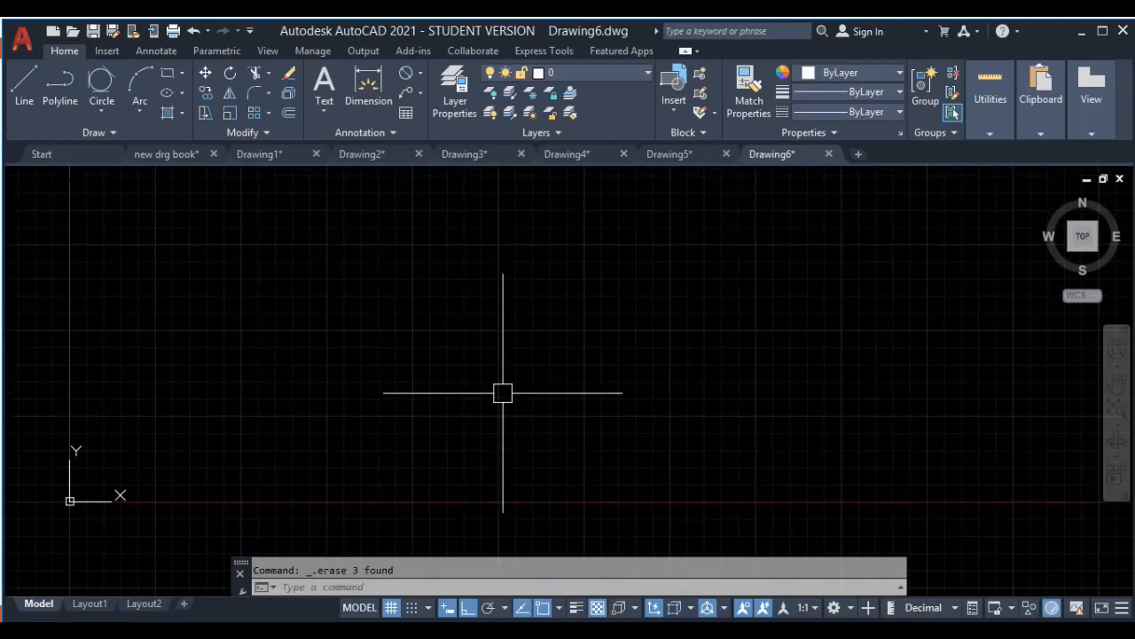
type("rec")
key("Return")
left_click(459, 296)
left_click(640, 434)
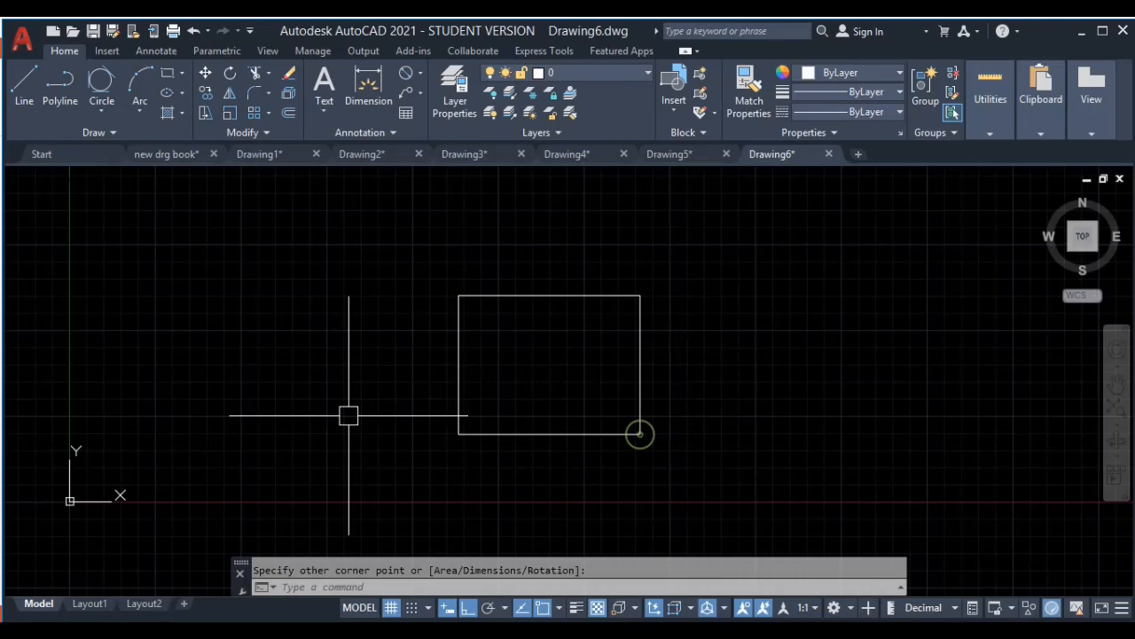
Step: Draw a small reversed L shape from two lines in the free space left of the rectangle
type("l")
key("Return")
left_click(368, 313)
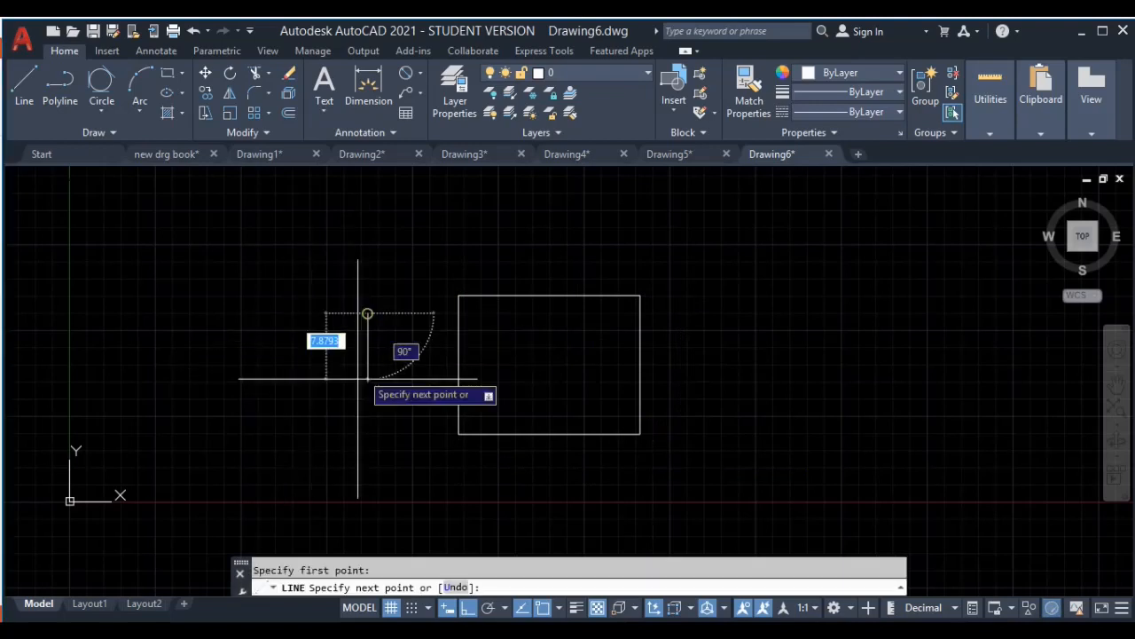
left_click(368, 407)
left_click(310, 406)
key("Escape")
left_click(530, 297)
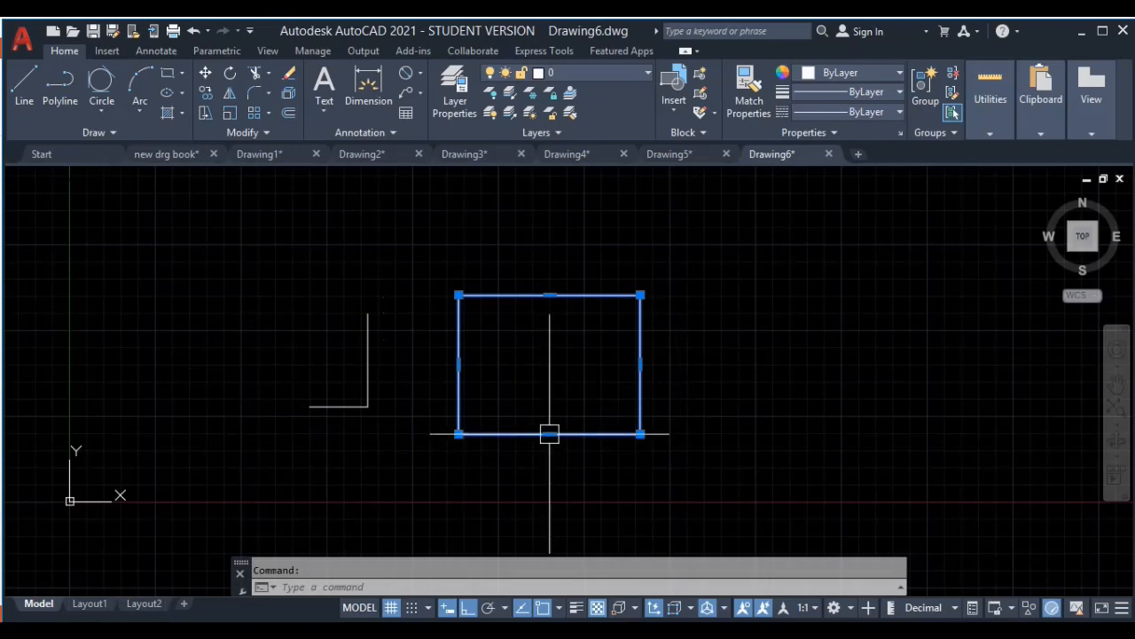
mouse_move(550, 435)
key("Escape")
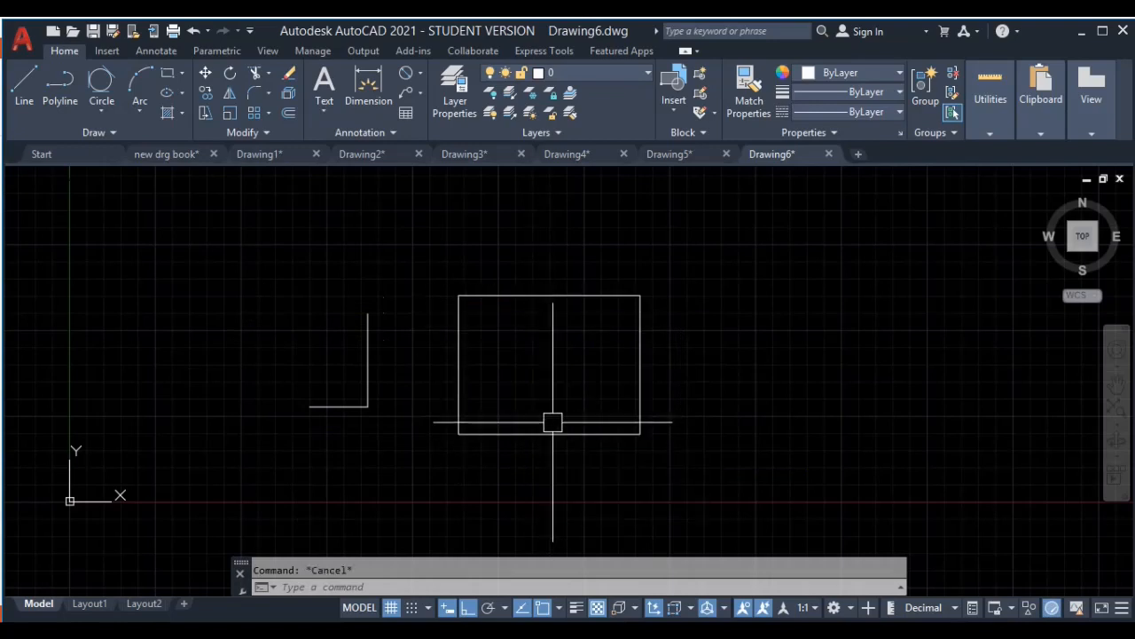
Step: Mirror the L shape about the midpoints of the rectangle's upper and lower edges, keeping the source objects
left_click(399, 274)
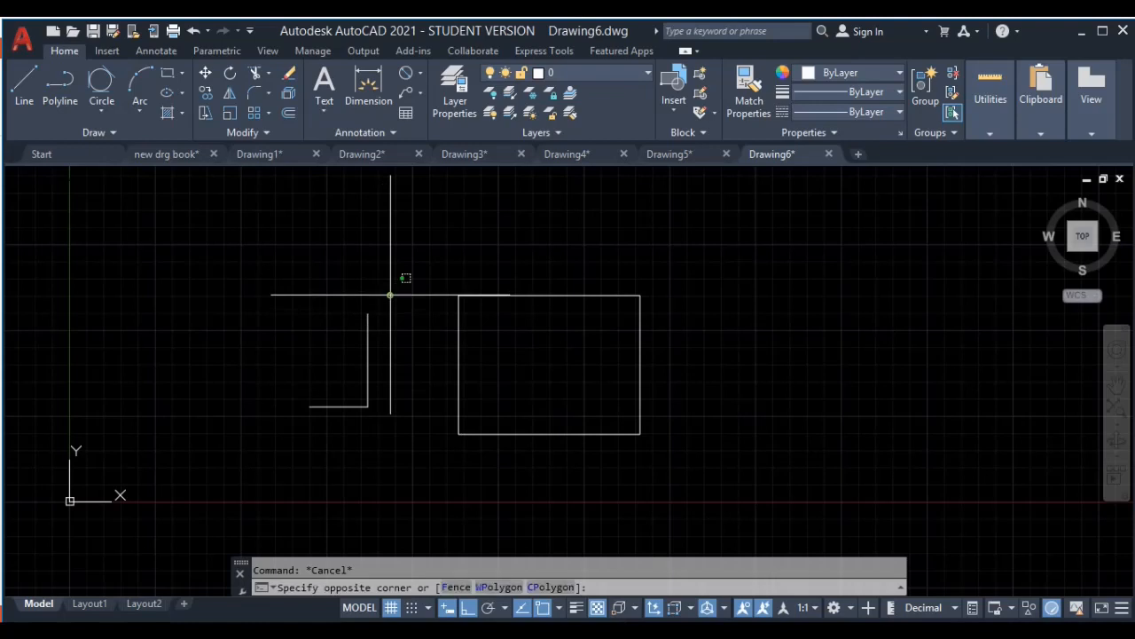
left_click(256, 425)
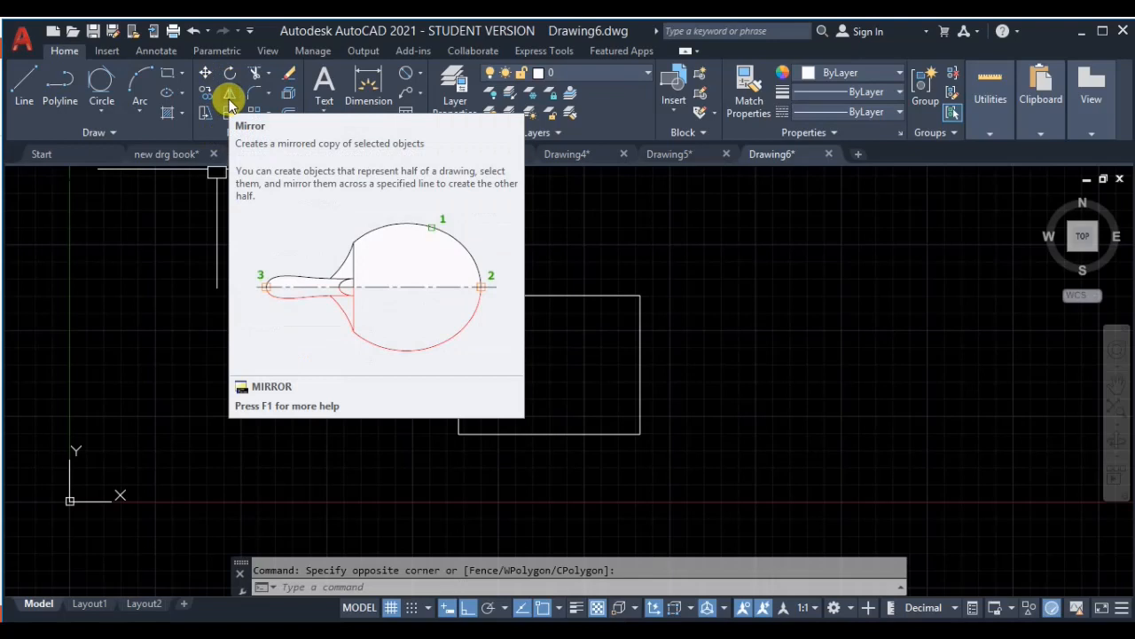
left_click(229, 95)
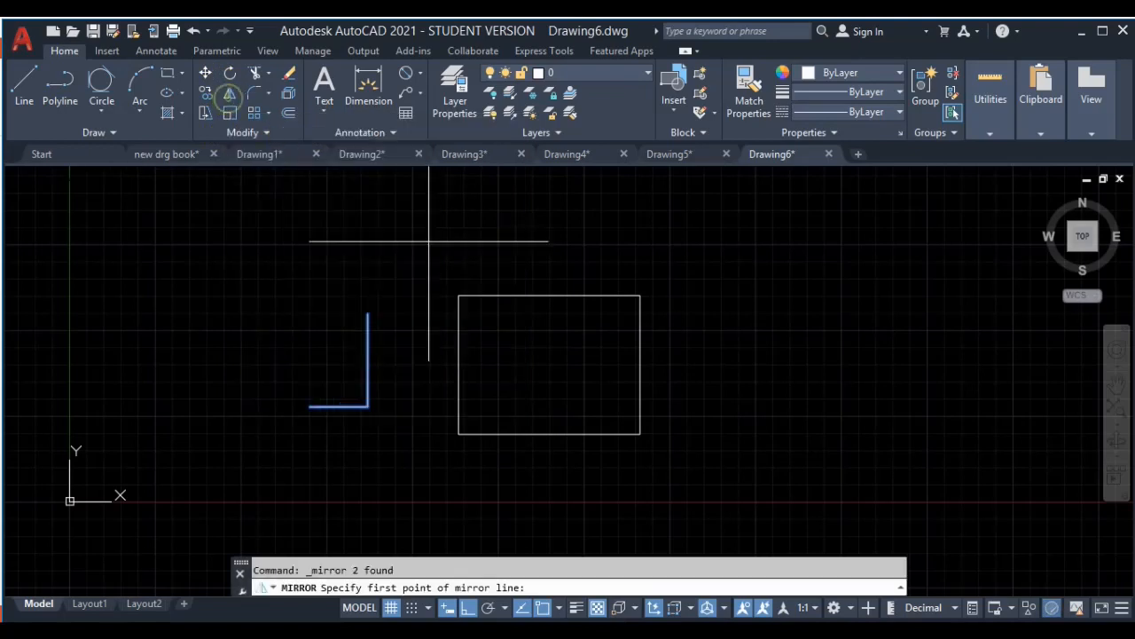
left_click(549, 294)
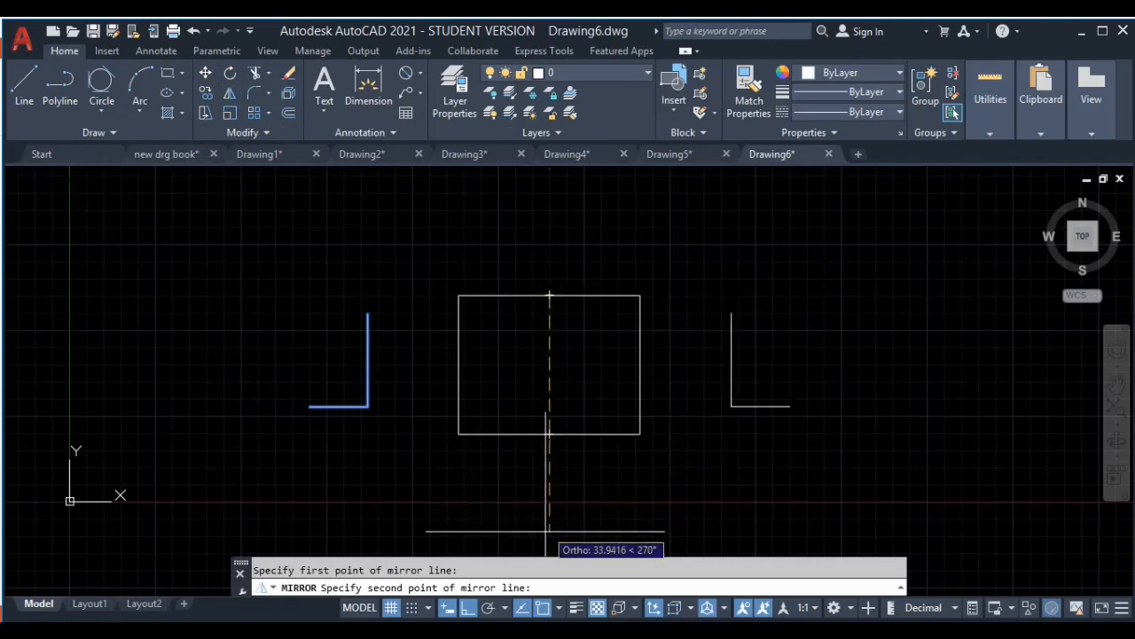
left_click(549, 433)
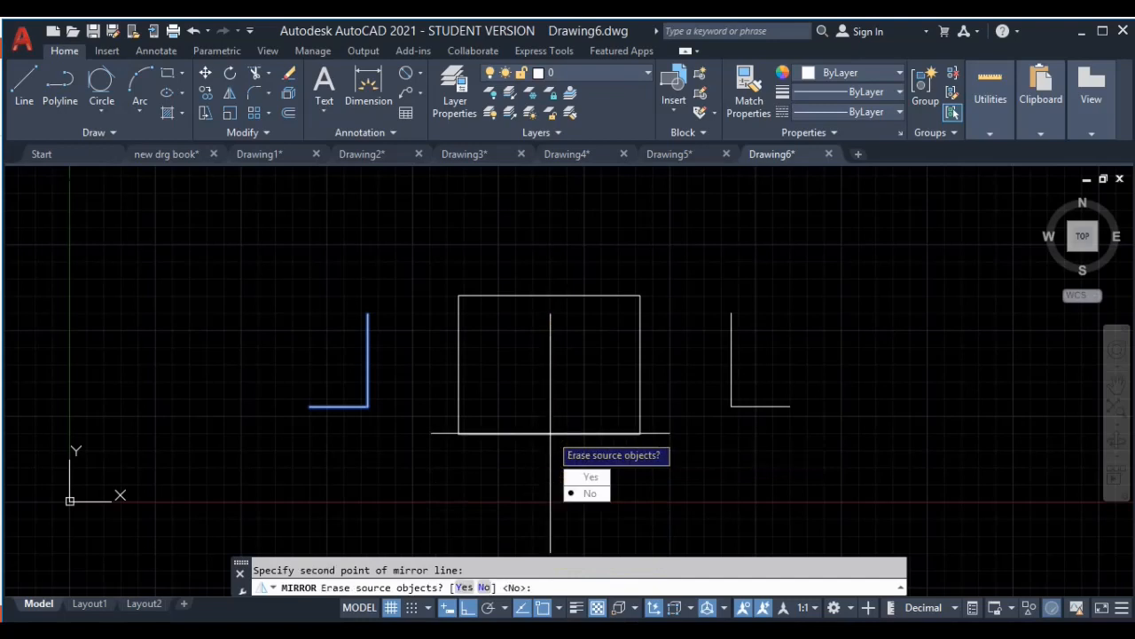
key("Return")
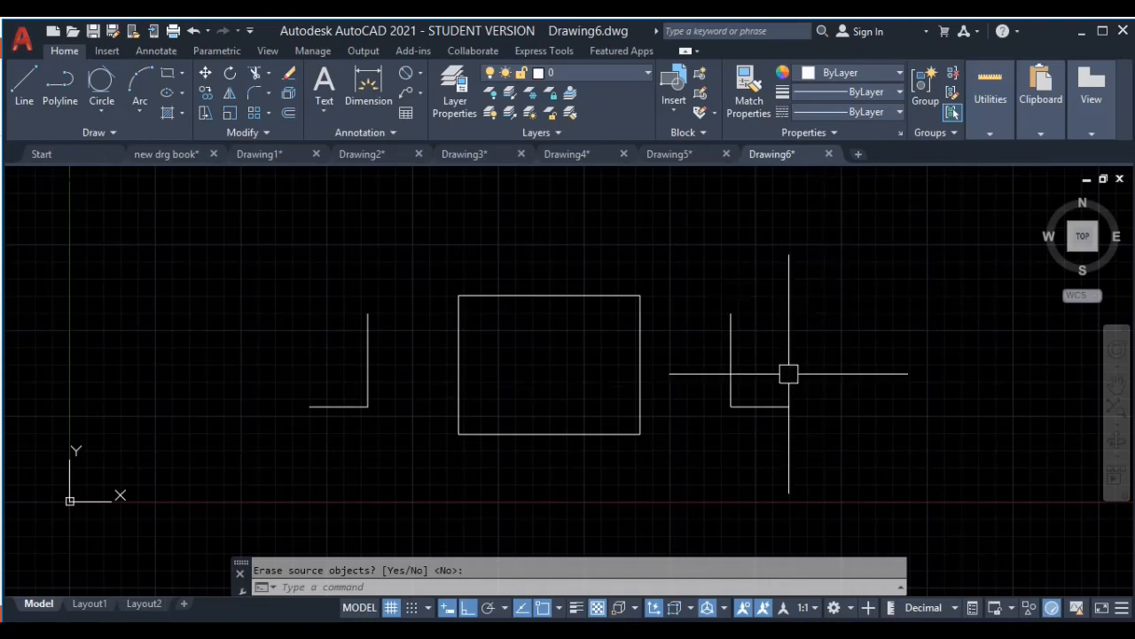
Step: Erase the rectangle and the L shapes on both sides of it
middle_click_drag(788, 373, 809, 333)
left_click(845, 256)
left_click(324, 412)
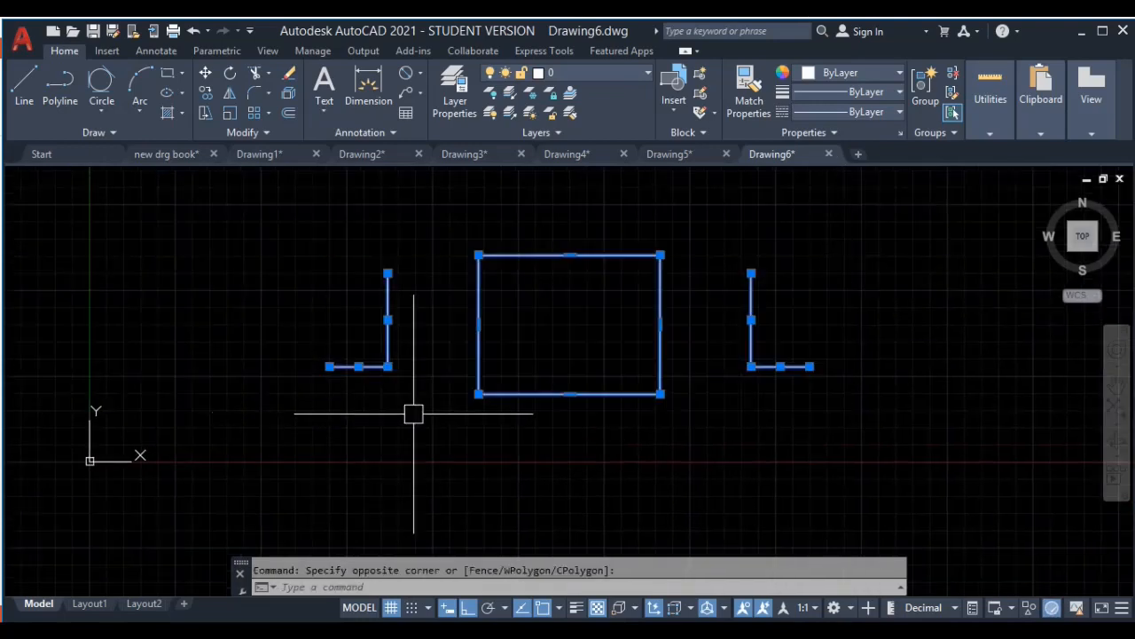
key("Delete")
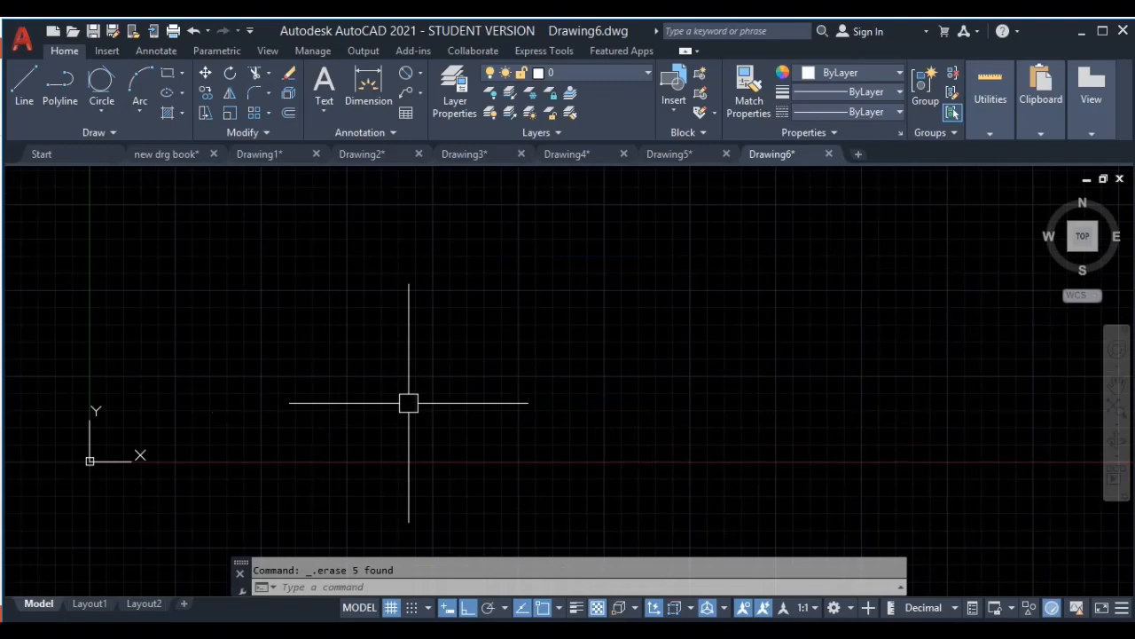
Step: Switch to Drawing4 and examine the dimensions of the rounded plate with four corner holes and a central slot
left_click(602, 169)
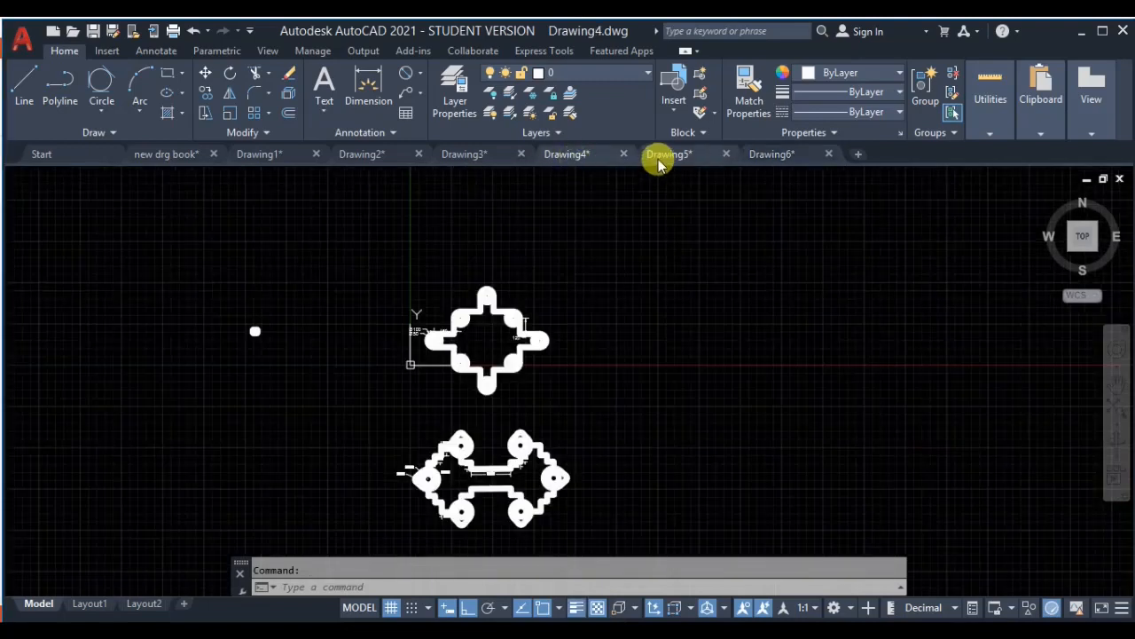
middle_click_drag(278, 326, 440, 396)
scroll(425, 375, "up", 3)
scroll(426, 376, "down", 5)
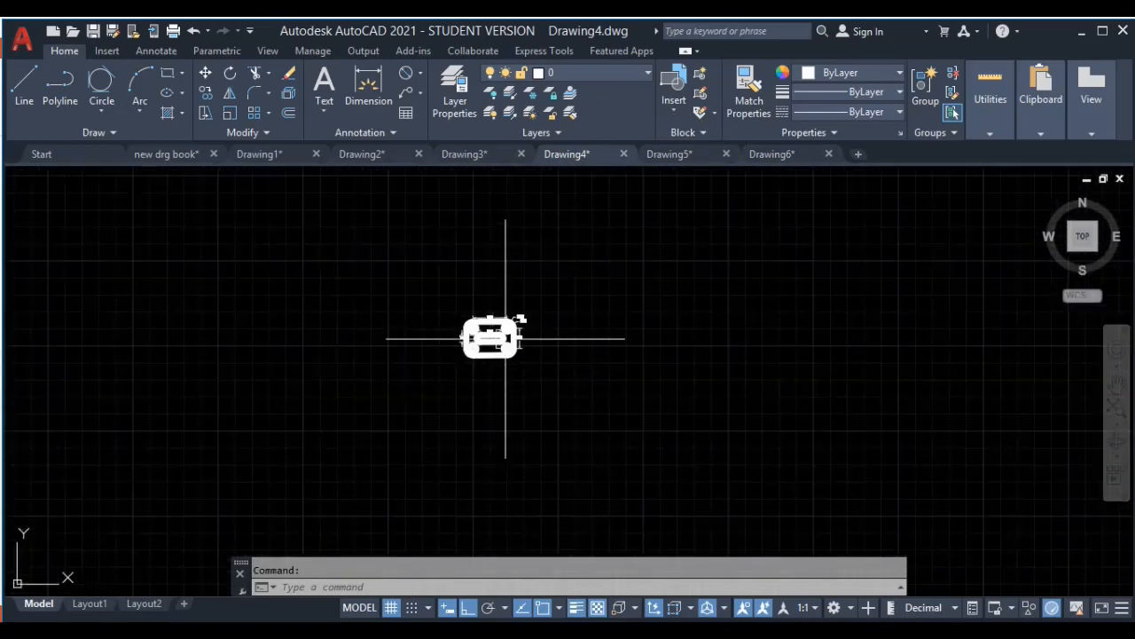
scroll(507, 335, "up", 6)
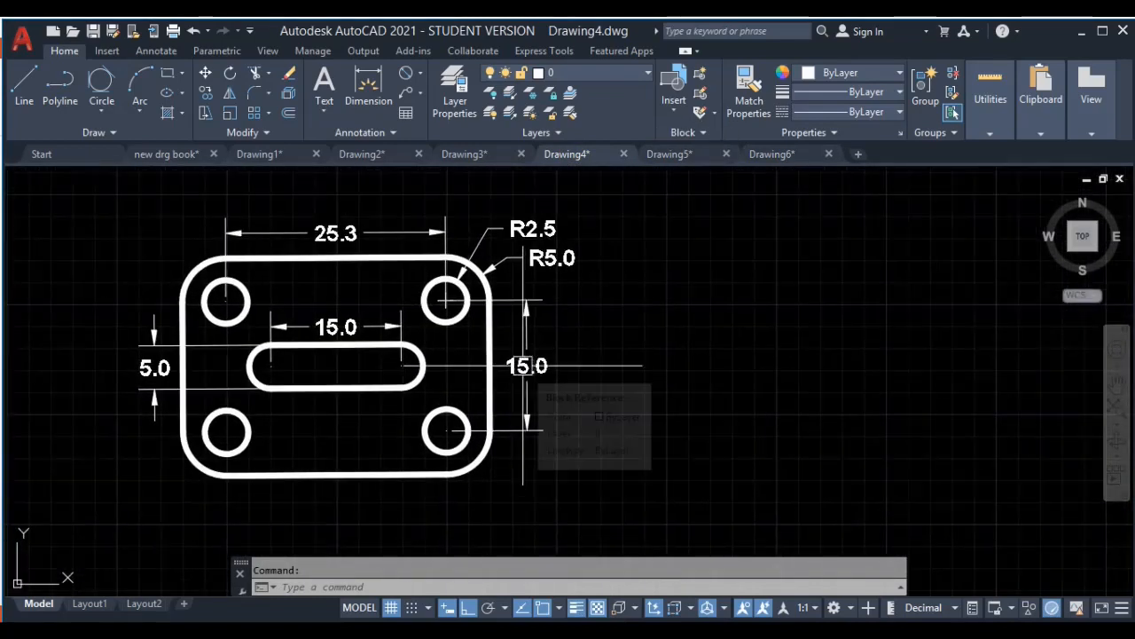
scroll(523, 265, "up", 2)
scroll(521, 311, "down", 2)
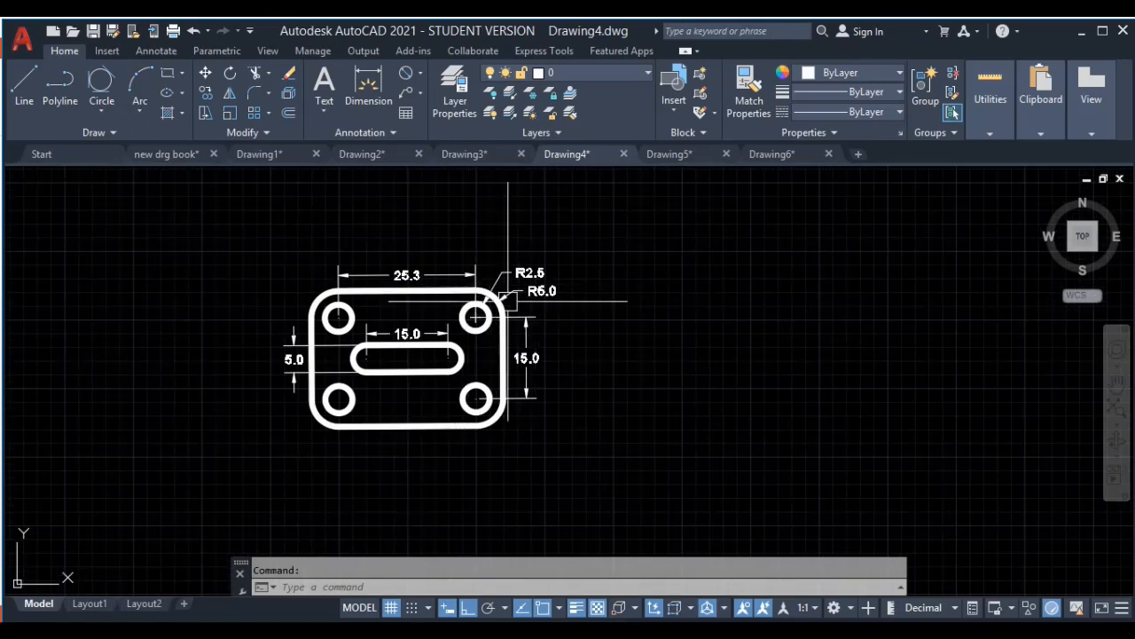
scroll(488, 311, "up", 2)
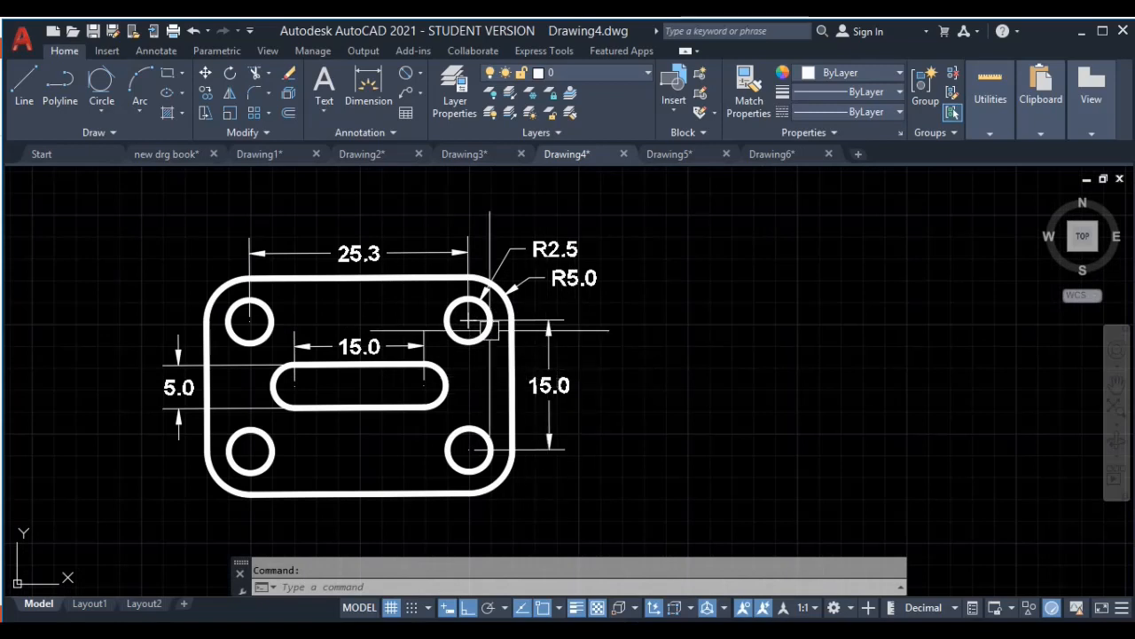
scroll(492, 336, "up", 2)
middle_click_drag(450, 406, 523, 406)
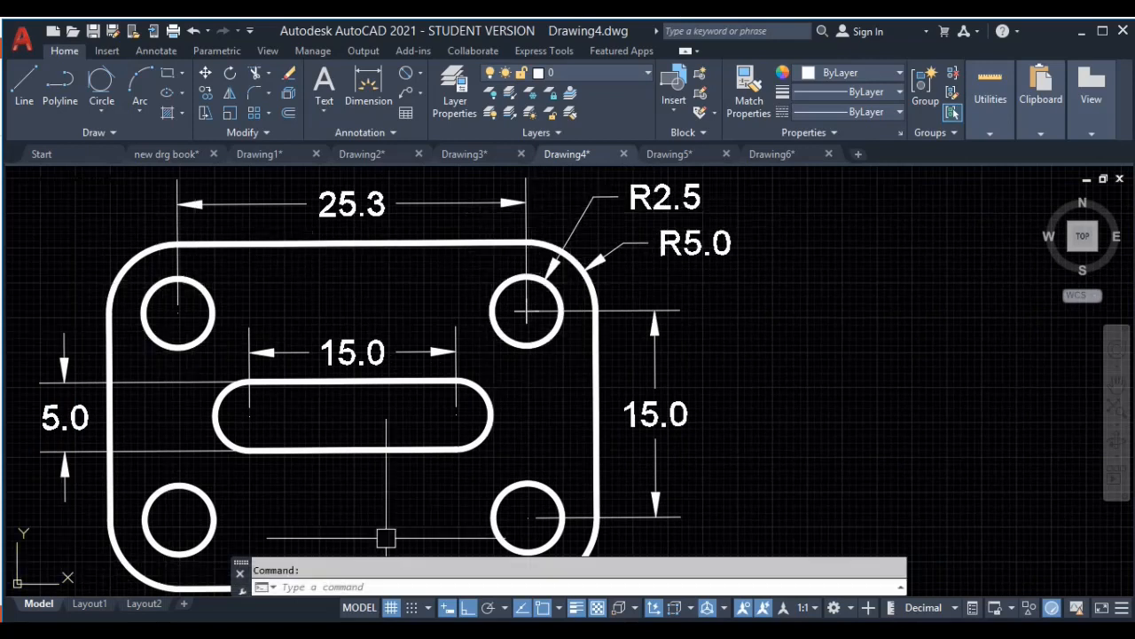
scroll(541, 462, "down", 2)
mouse_move(540, 461)
middle_mouse_down()
mouse_move(539, 431)
mouse_move(558, 431)
middle_mouse_up()
middle_click_drag(734, 427, 568, 406)
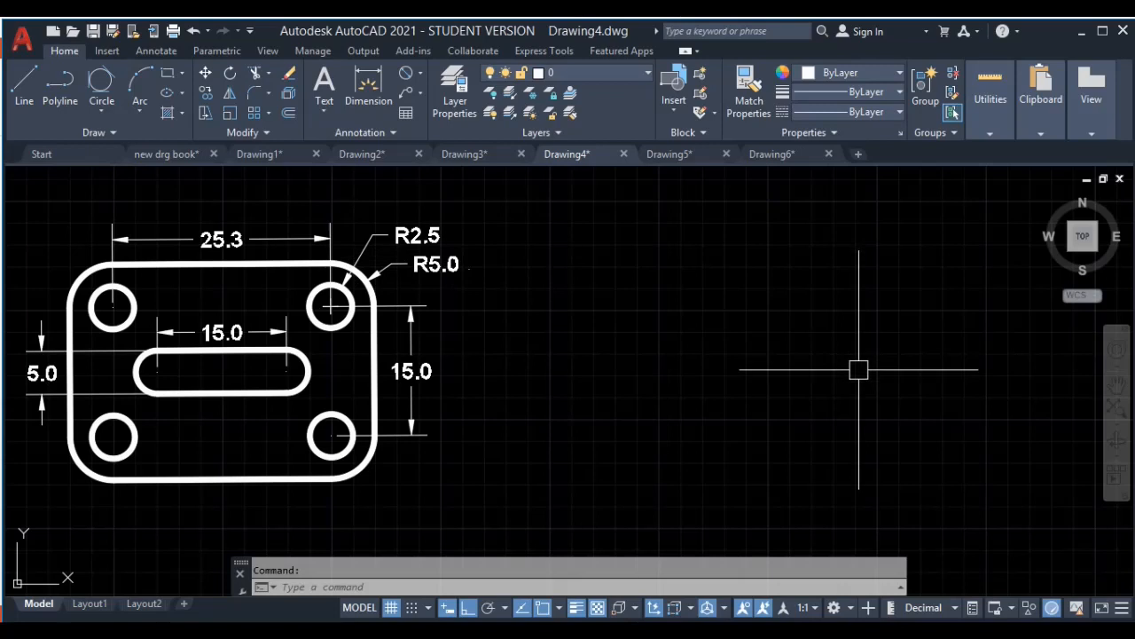
Step: Draw a circle of radius 5 in the free space right of the dimensioned plate
middle_click_drag(858, 370, 790, 370)
type("c")
key("Return")
left_click(771, 282)
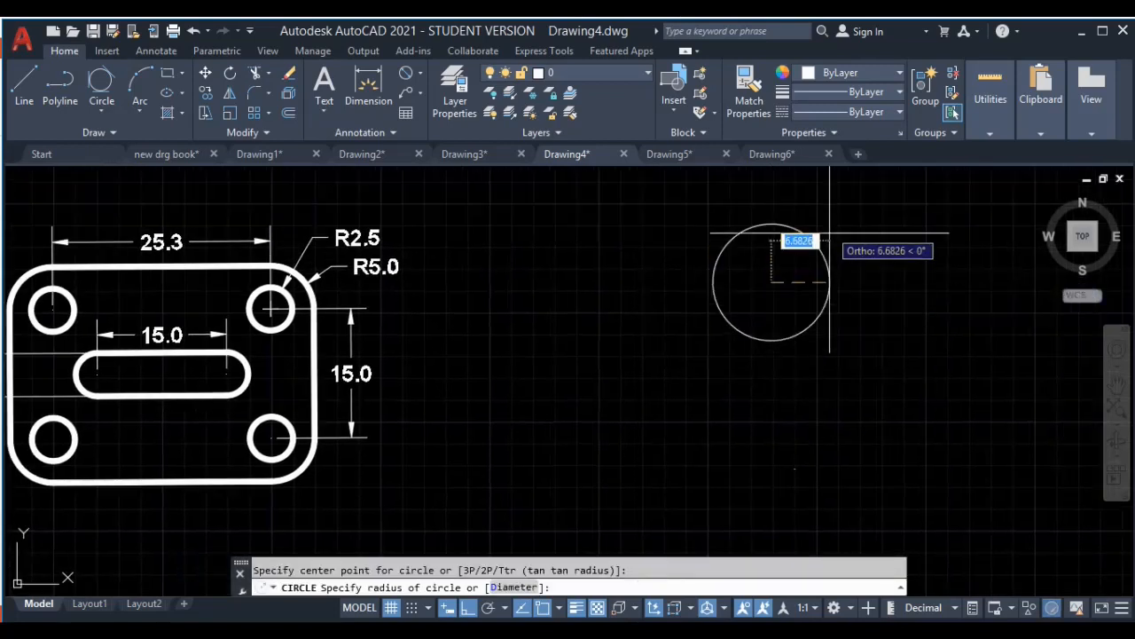
type("5")
key("Return")
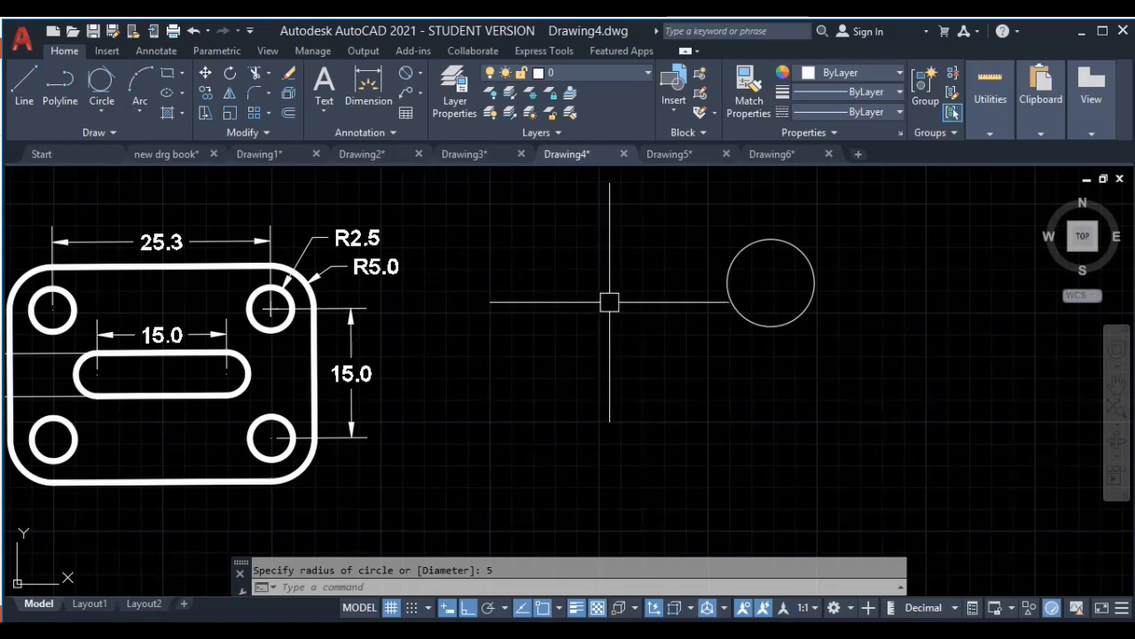
left_click(811, 256)
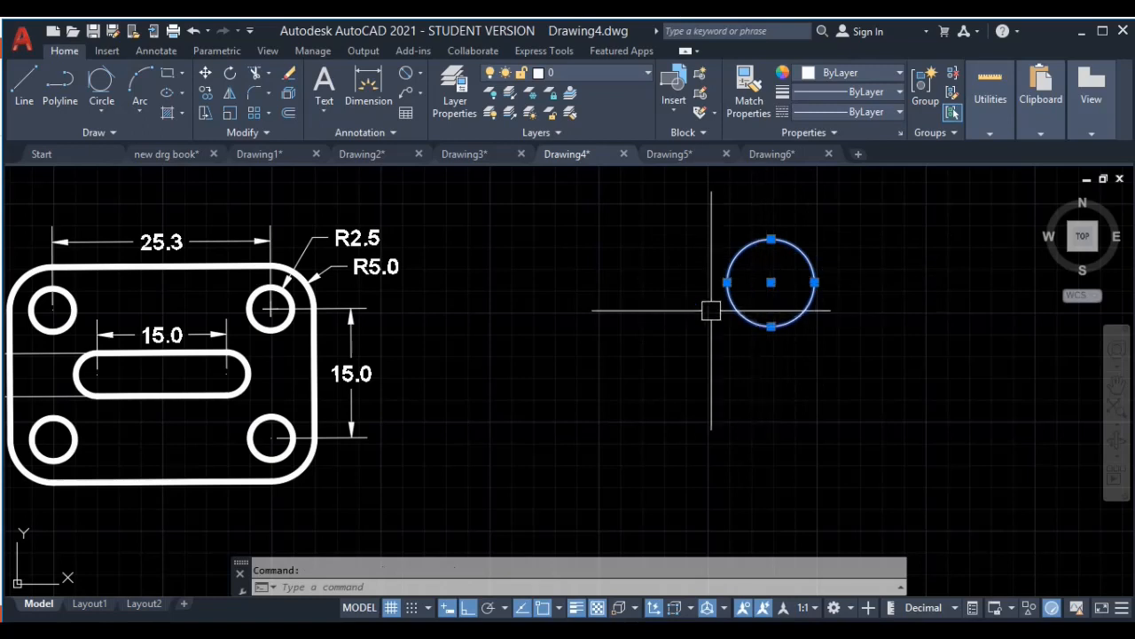
key("Escape")
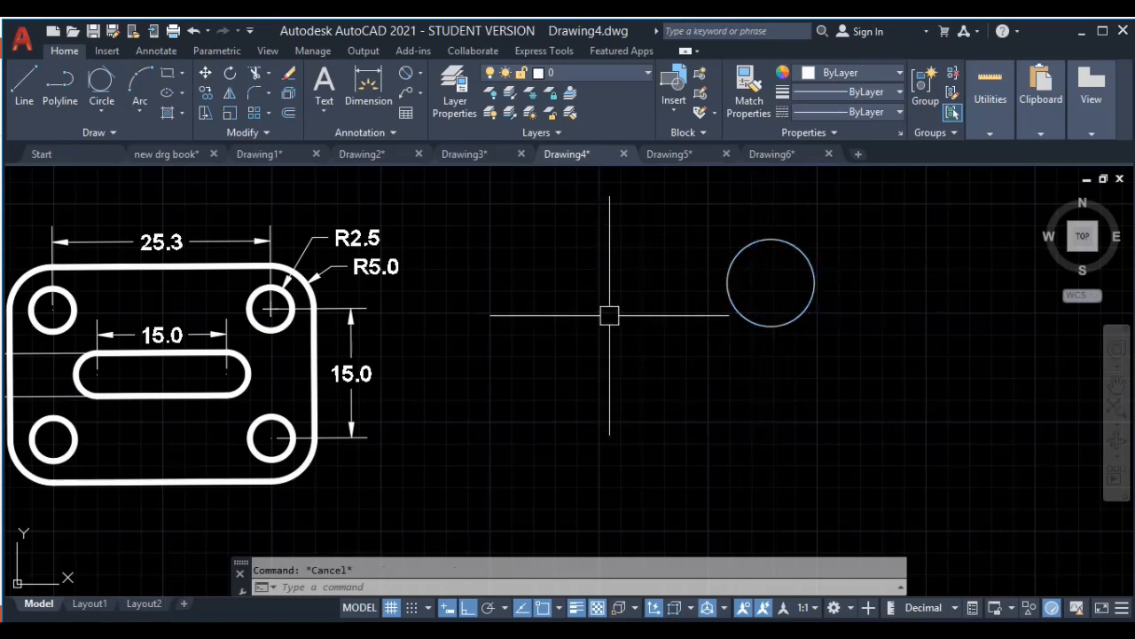
left_click(101, 111)
left_click(129, 140)
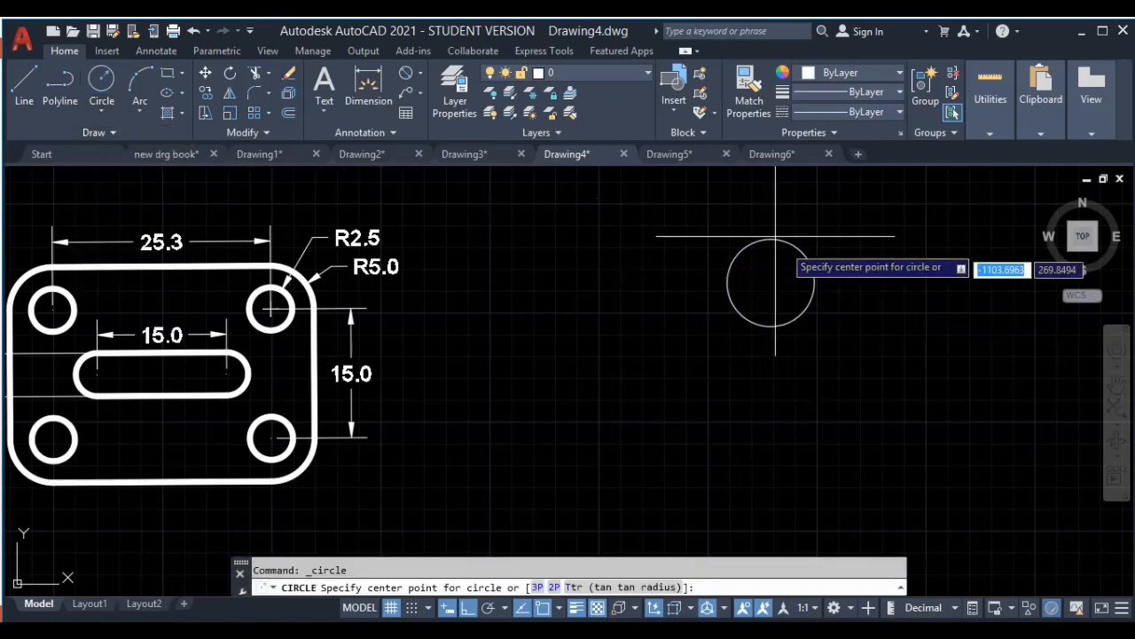
key("Escape")
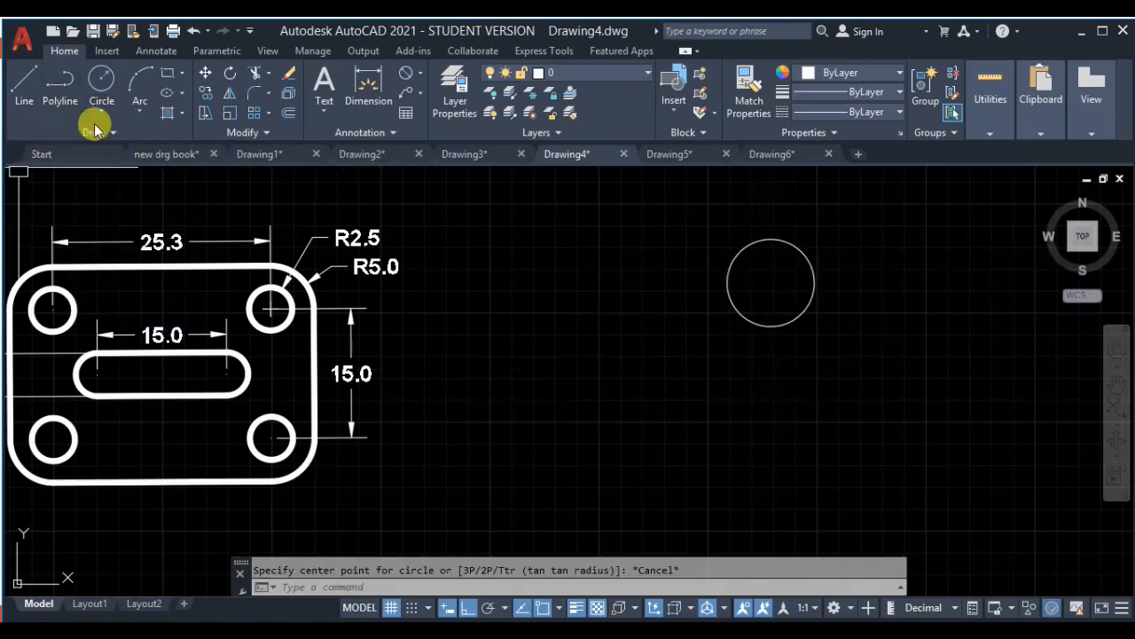
Step: Draw a circle of radius 25 by centre and radius, concentric with the existing circle right of the plate
left_click(102, 113)
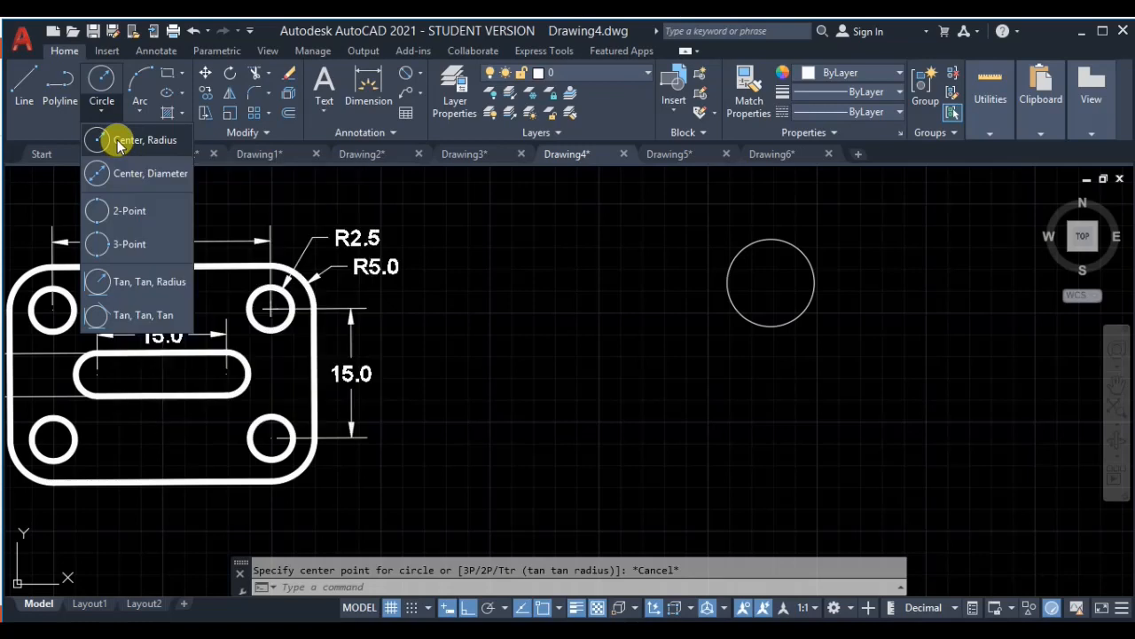
left_click(133, 141)
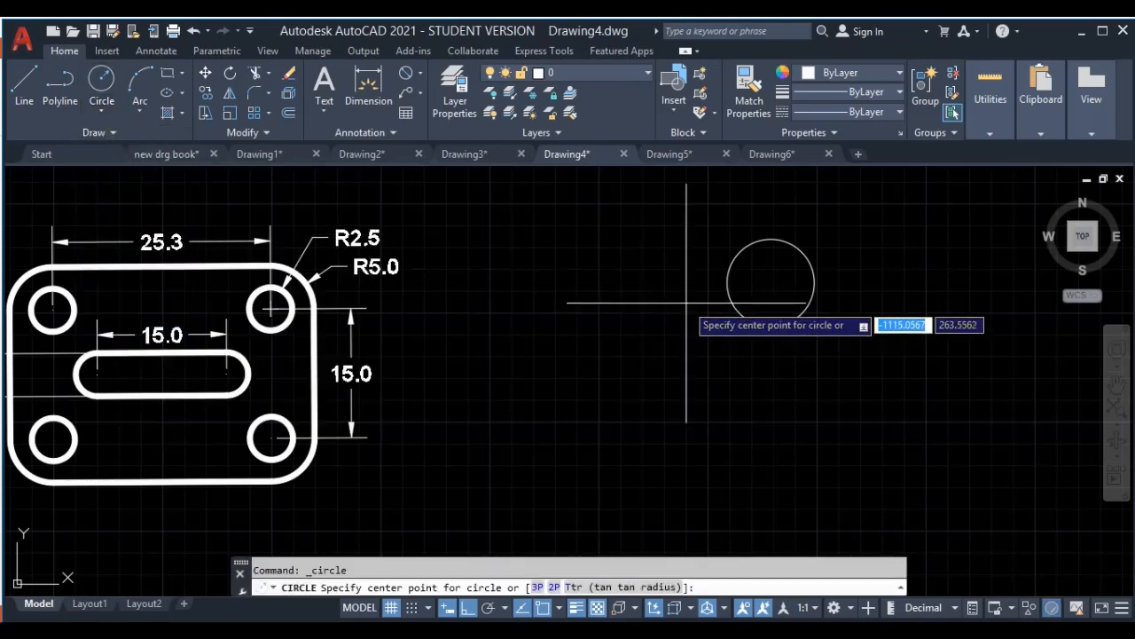
left_click(771, 282)
type("2")
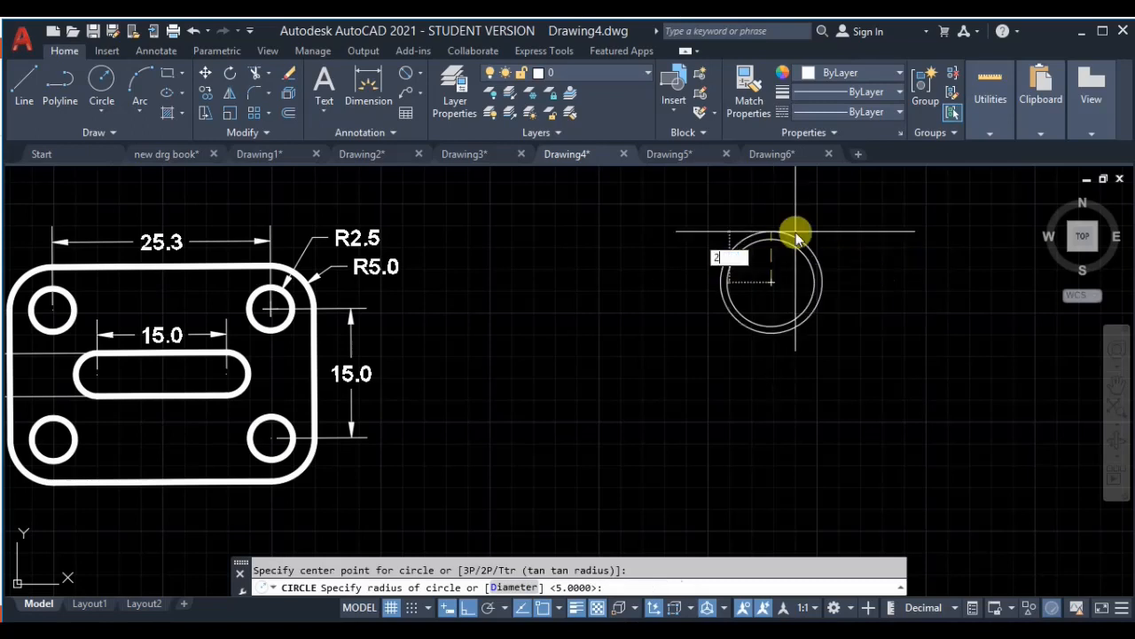
type("5")
key("Return")
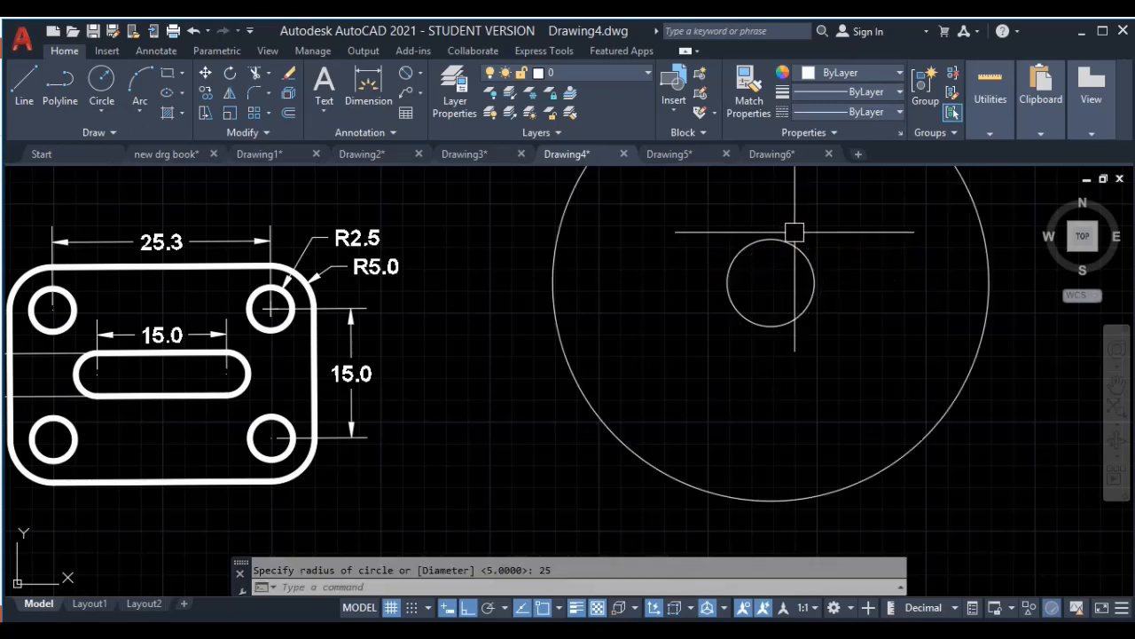
Step: Erase both concentric circles right of the dimensioned plate
left_click(1021, 322)
left_click(919, 360)
key("Delete")
left_click(890, 266)
left_click(660, 345)
key("Delete")
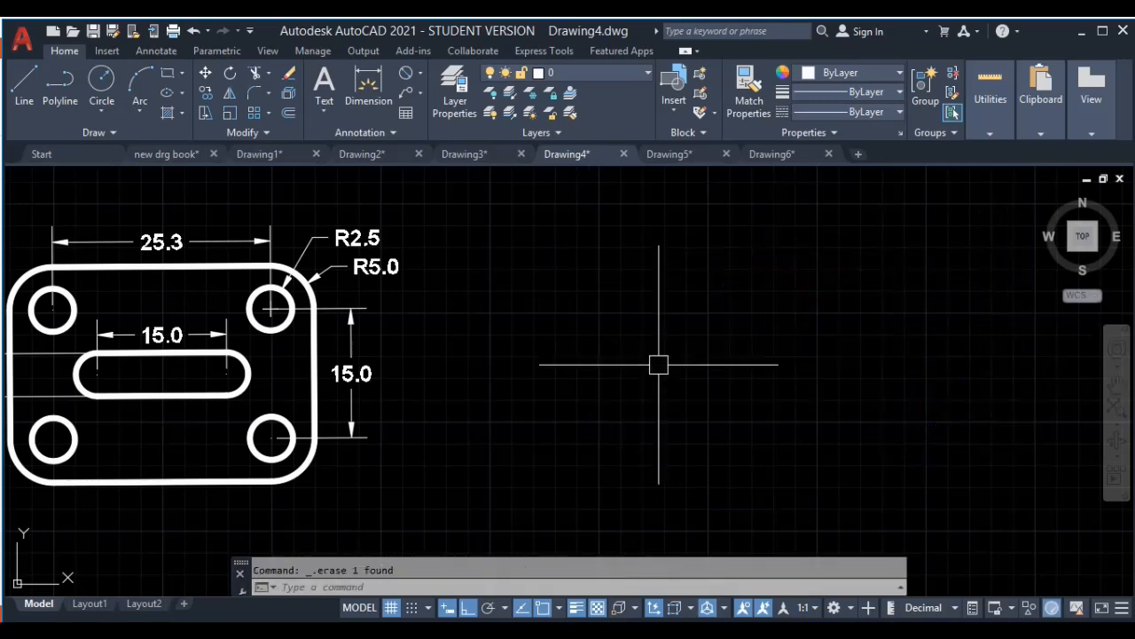
Step: Draw a new circle of radius 5 in the cleared space right of the plate
type("c")
key("Return")
left_click(735, 310)
type("5")
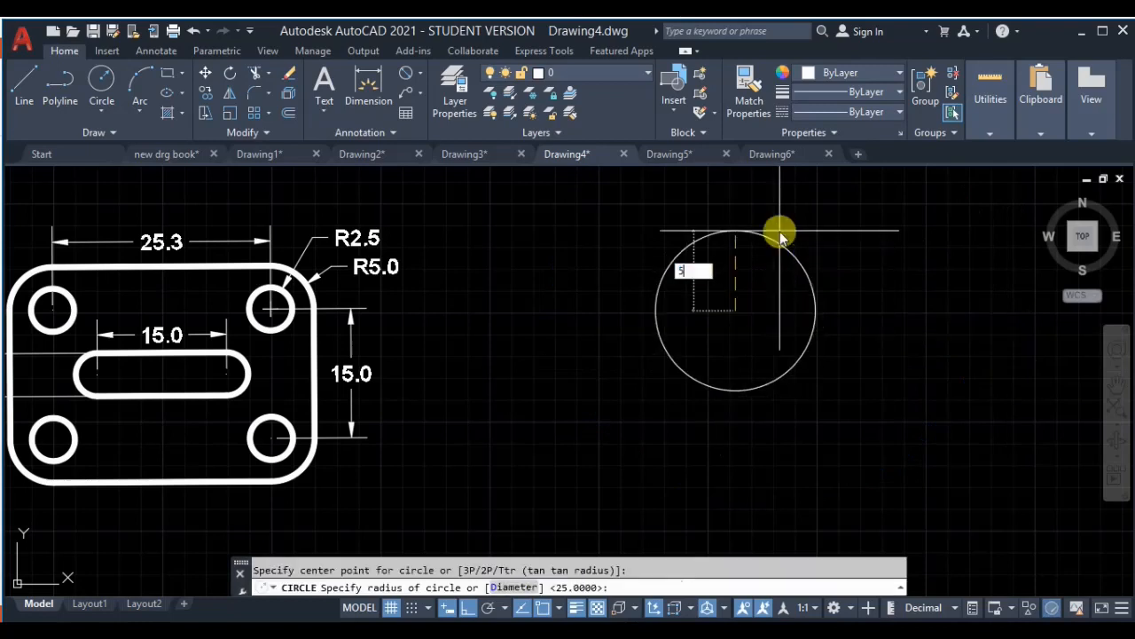
key("Return")
Step: Draw a circle of radius 2.5 concentric with the radius 5 circle
type("c")
key("Return")
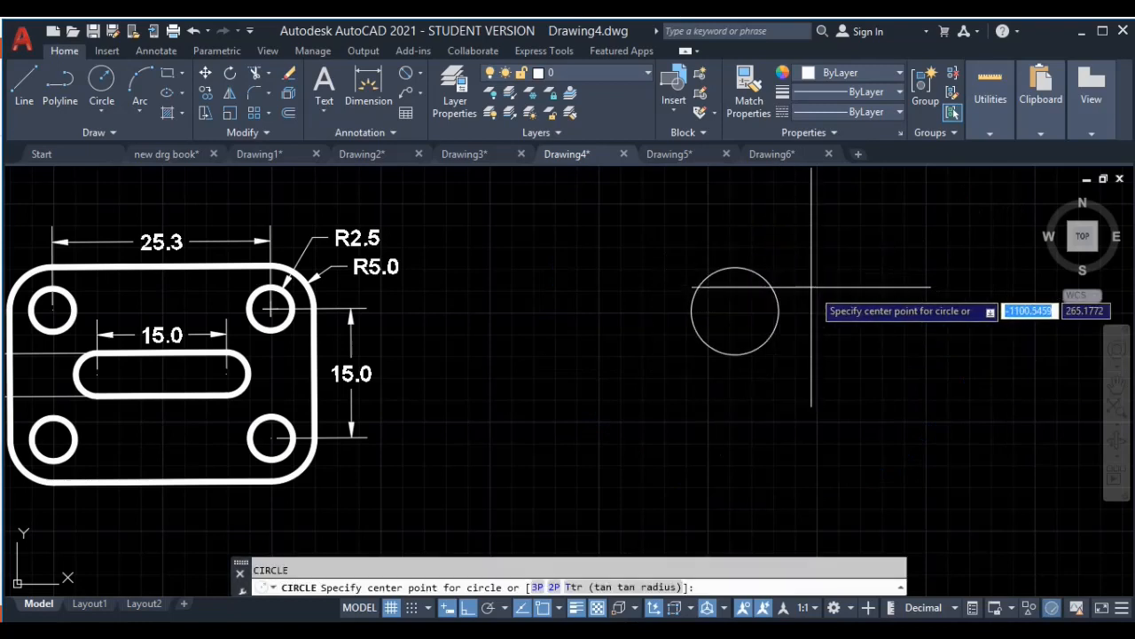
left_click(736, 311)
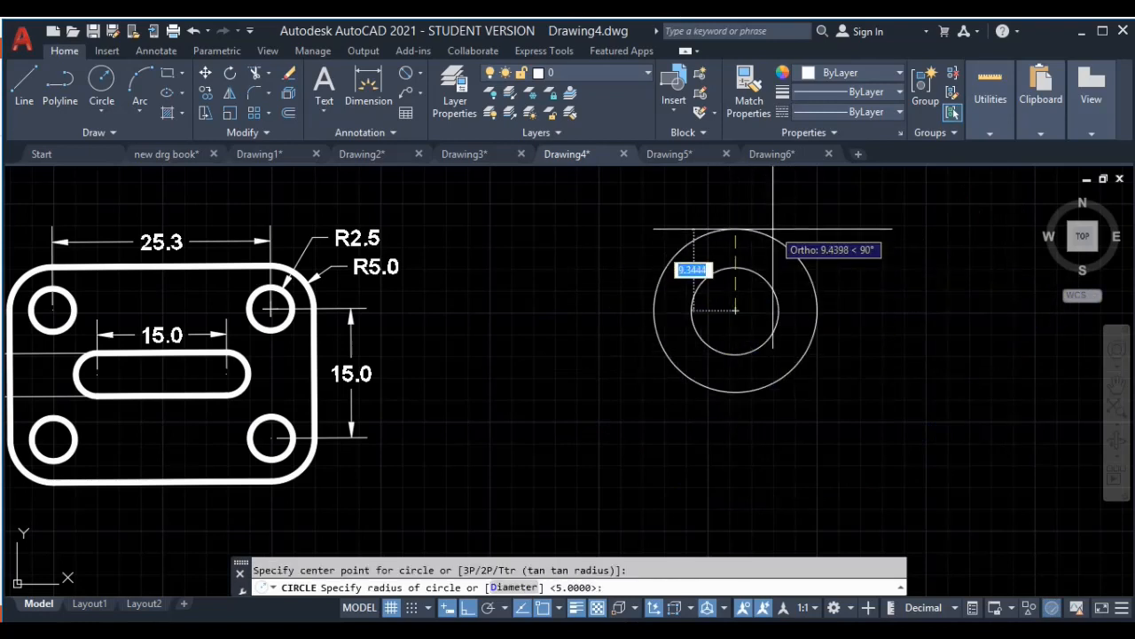
type("2.5")
key("Return")
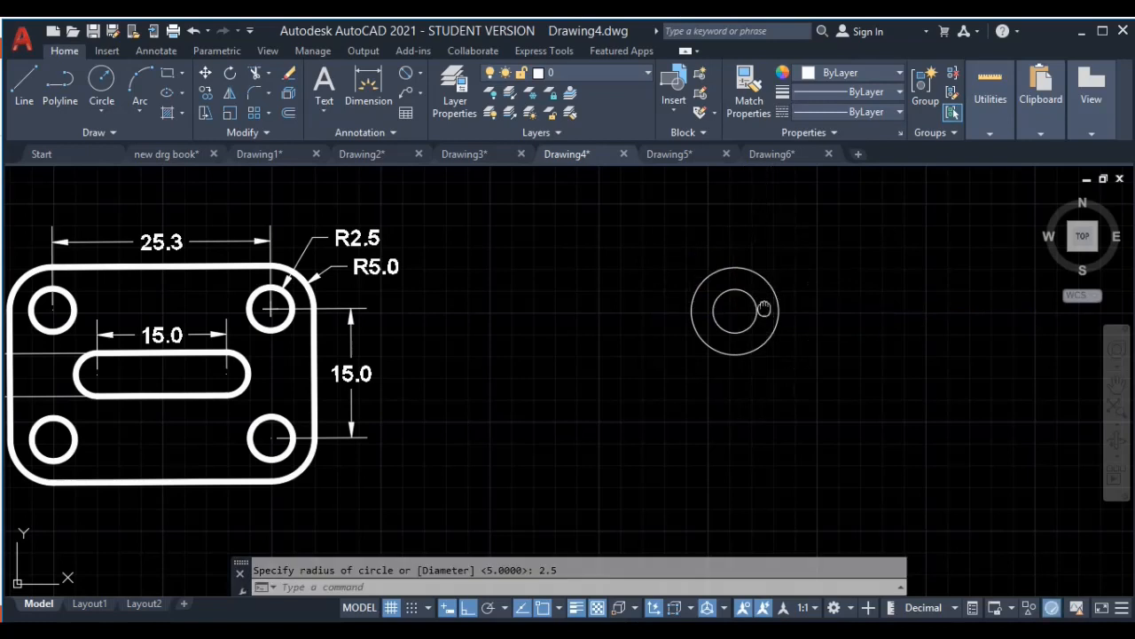
Step: Check the enabled object snap modes, including Center, in the drafting settings and accept them
middle_click_drag(750, 310, 724, 259)
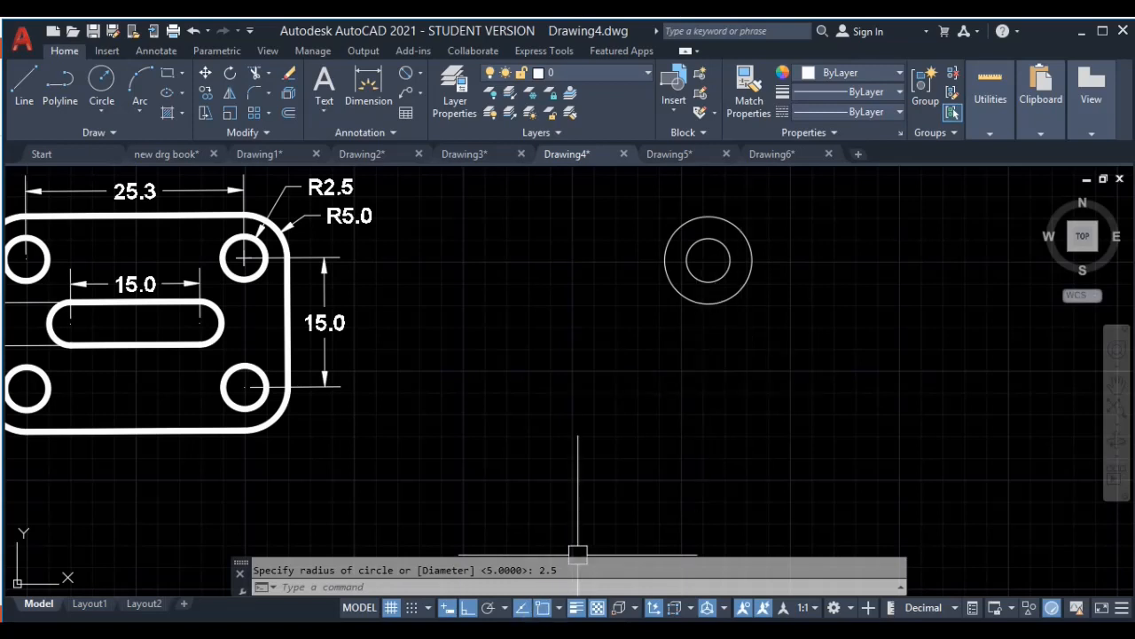
right_click(546, 612)
left_click(568, 584)
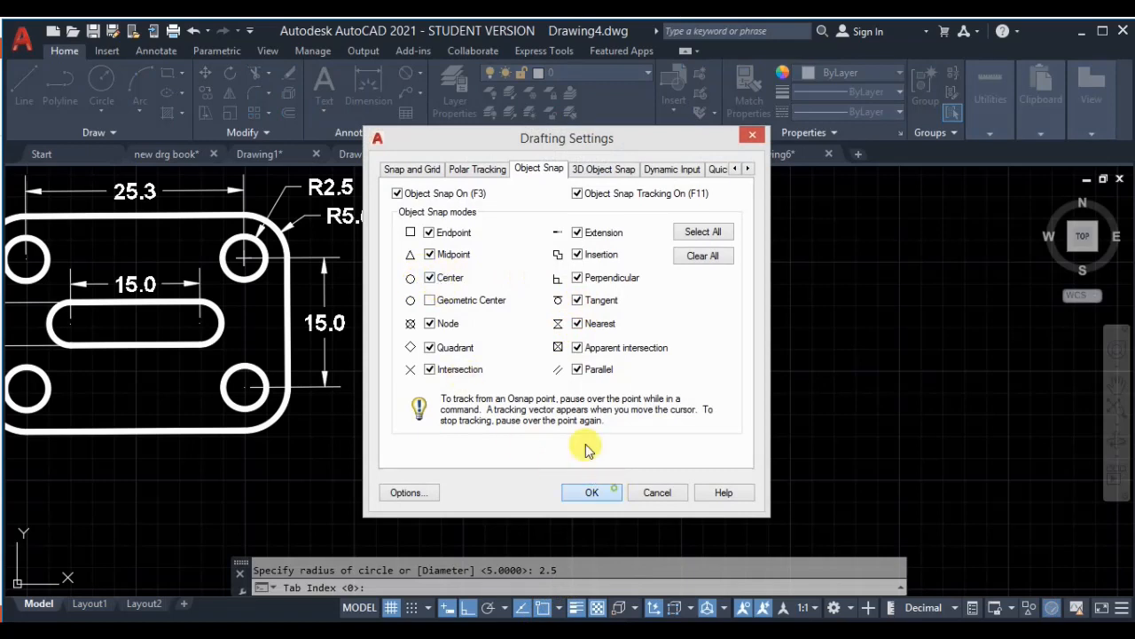
left_click(592, 492)
Step: Move both concentric circles horizontally to the right, farther from the plate, using their common centre as base point
middle_click_drag(792, 284, 739, 307)
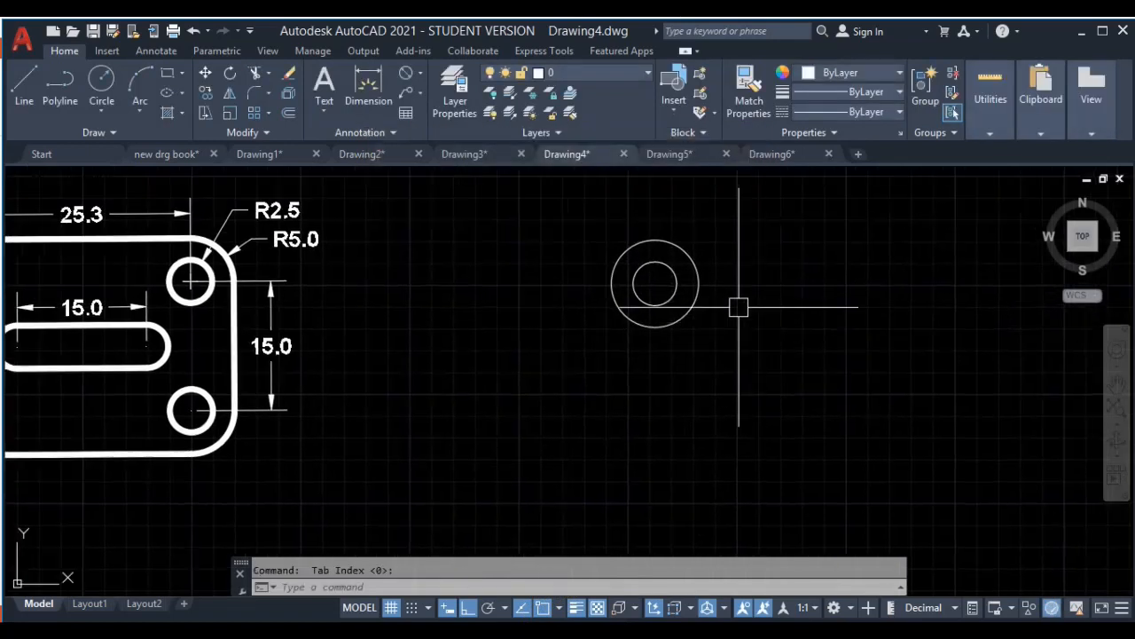
scroll(740, 323, "down", 2)
left_click(773, 266)
left_click(588, 345)
middle_click_drag(701, 353, 627, 364)
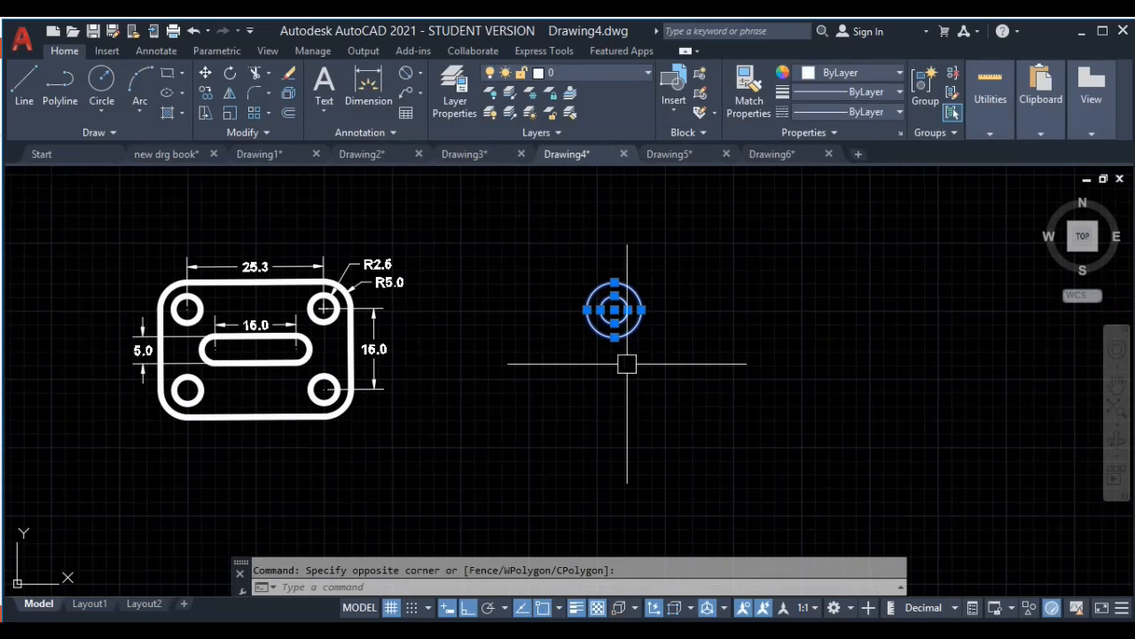
key("m")
key("Return")
left_click(614, 310)
left_click(868, 310)
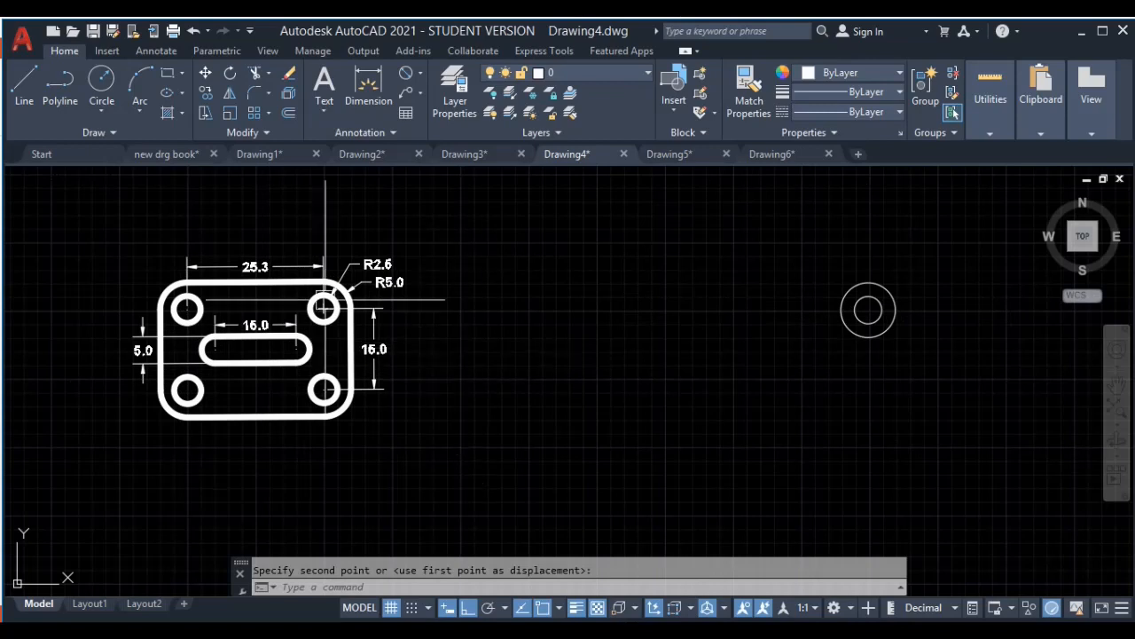
Step: Copy both concentric circles 25.3 units horizontally to the left from their common centre, matching the plate's hole spacing
scroll(324, 306, "up", 2)
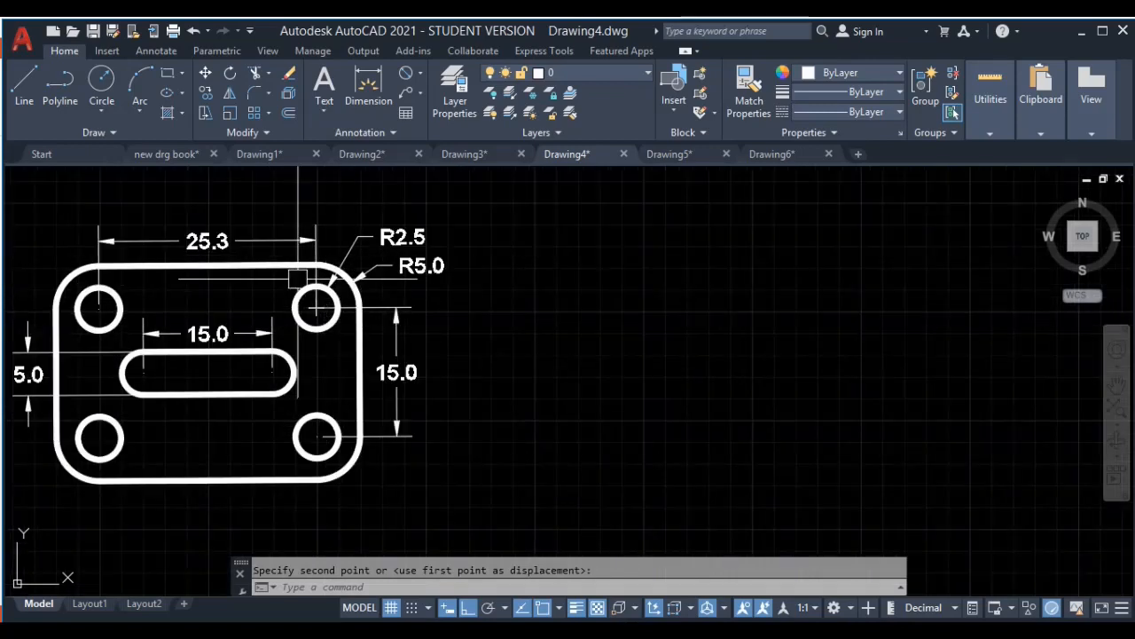
middle_click_drag(213, 283, 332, 300)
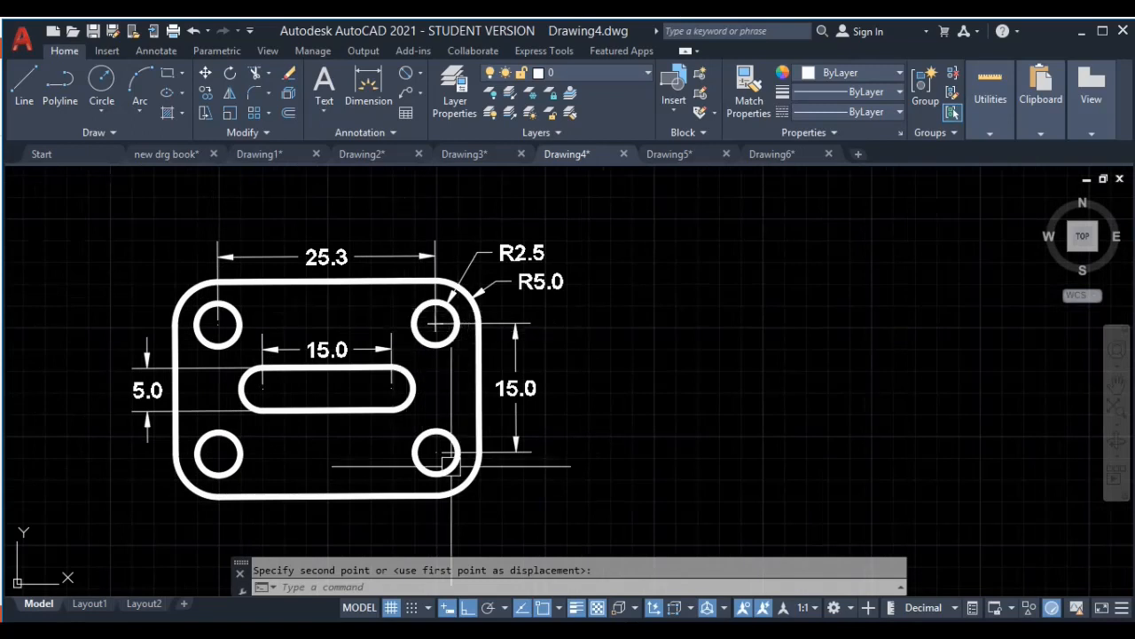
middle_click_drag(853, 436, 832, 437)
left_click_drag(832, 437, 607, 433)
scroll(831, 432, "down", 2)
middle_click_drag(831, 431, 581, 431)
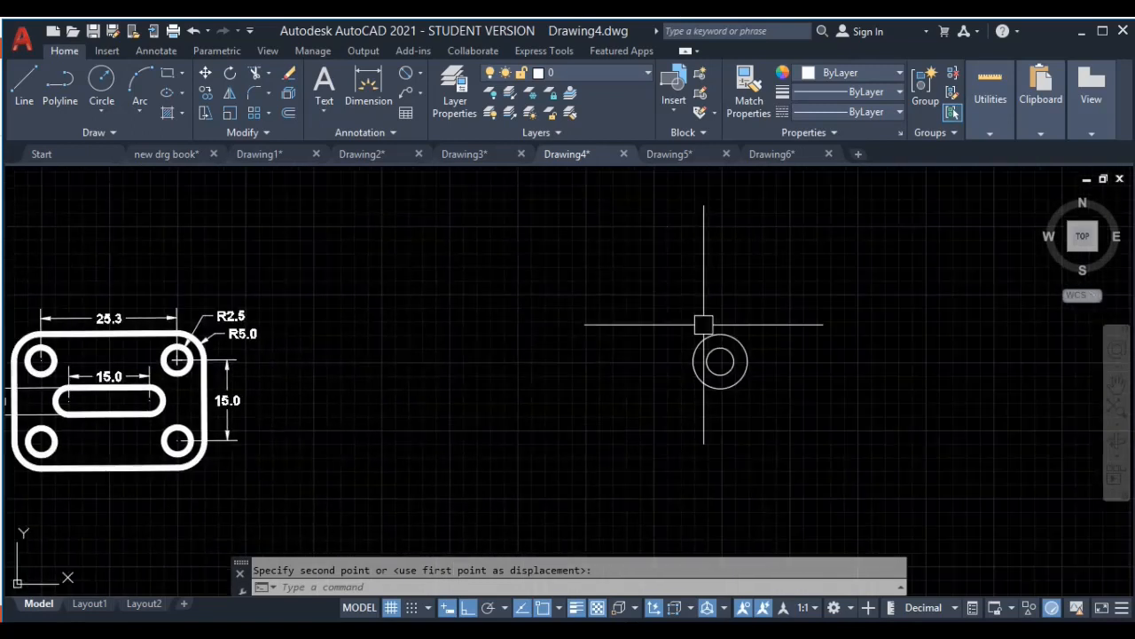
left_click(766, 286)
left_click(638, 431)
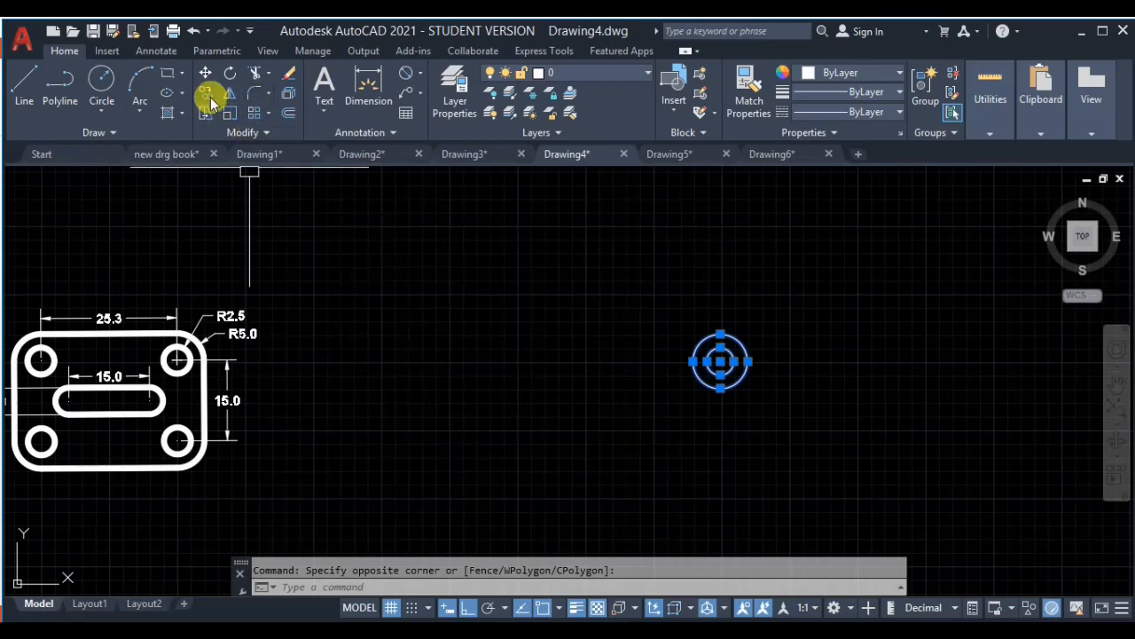
type("co")
key("Return")
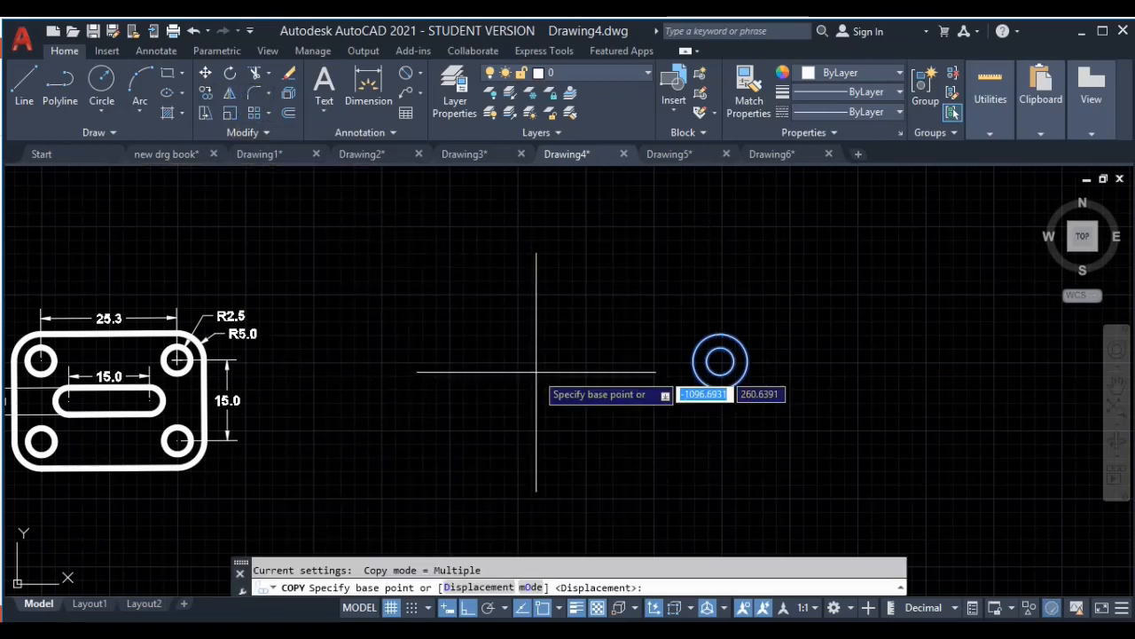
left_click(720, 361)
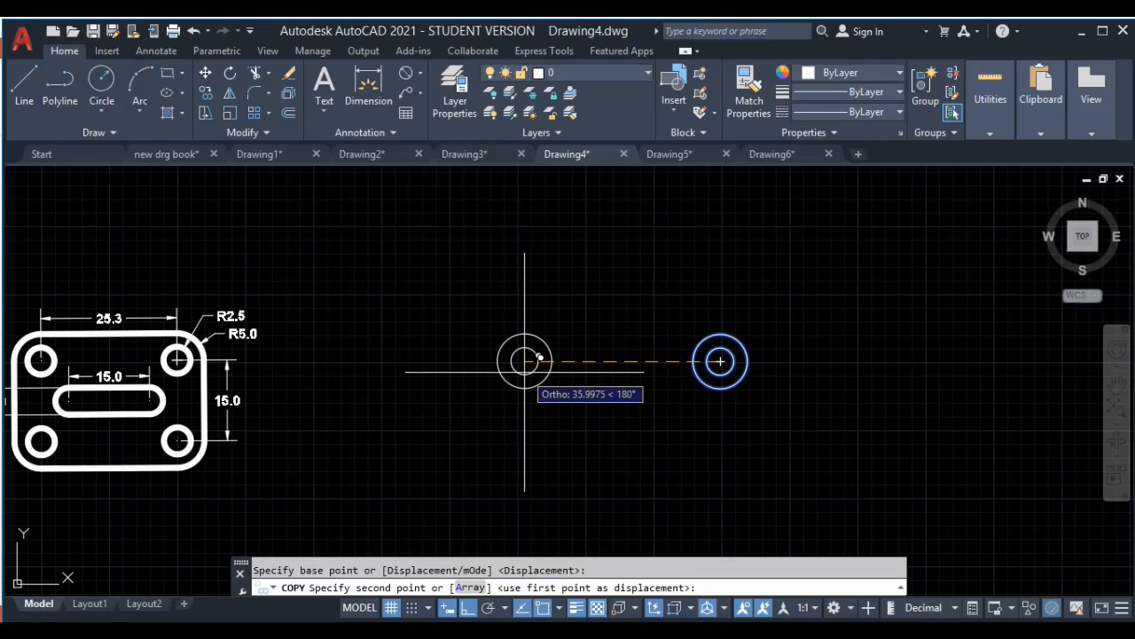
type("25.3")
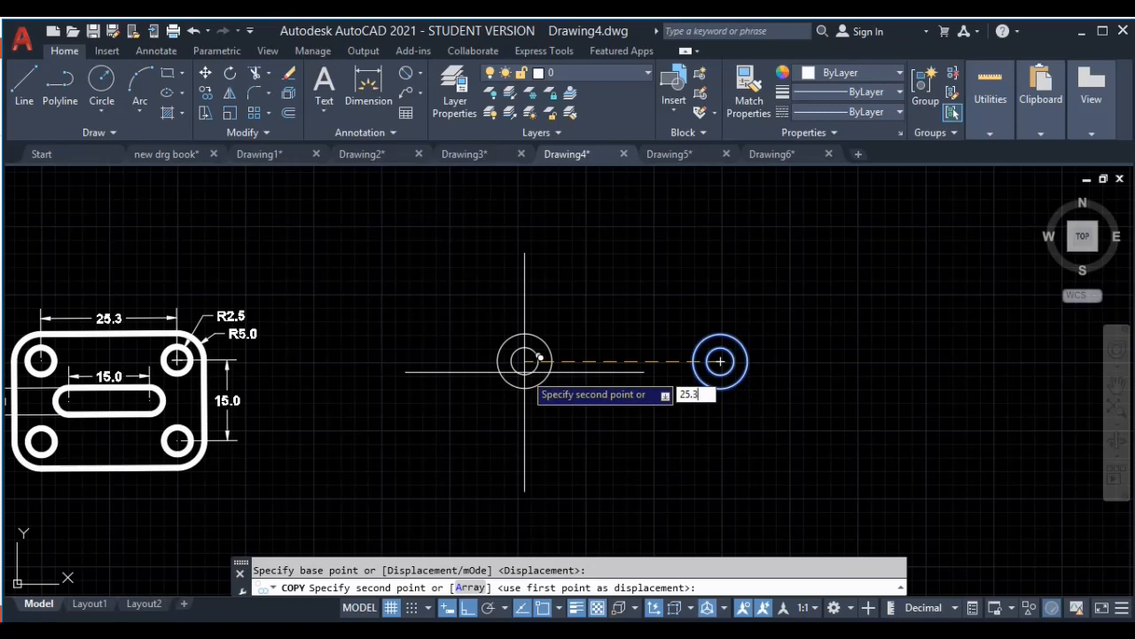
key("Return")
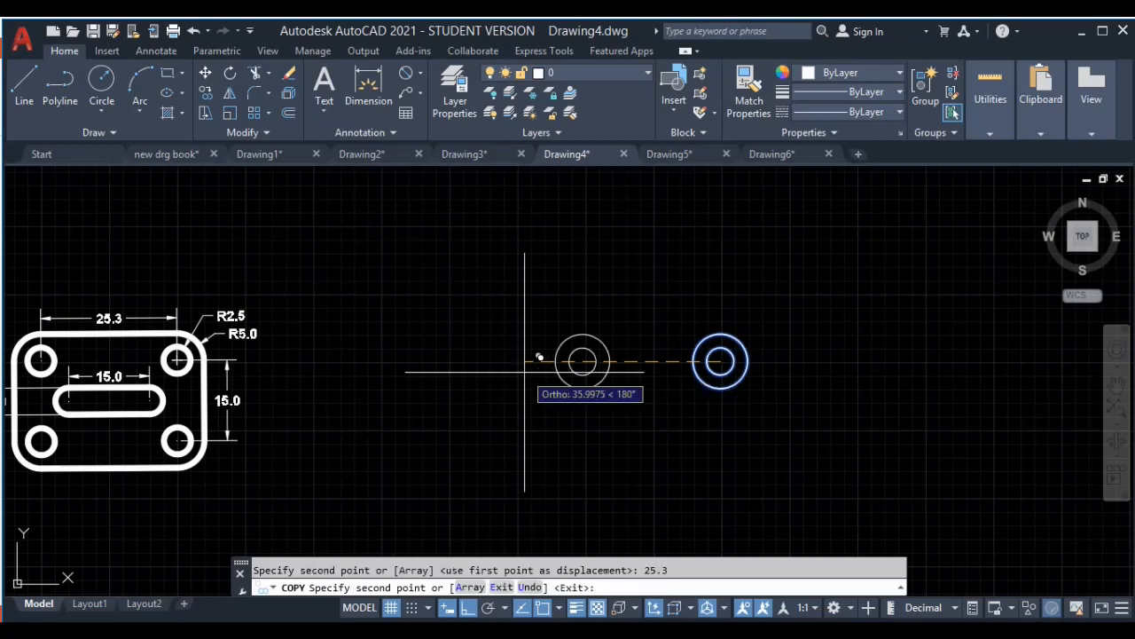
Step: Finish copying and erase the copied pair of concentric circles, keeping the original pair
key("Return")
left_click(667, 317)
left_click(545, 408)
key("Delete")
Step: Copy the pair of concentric circles 25.30 units horizontally to the left, using their common centre as base point
left_click(846, 285)
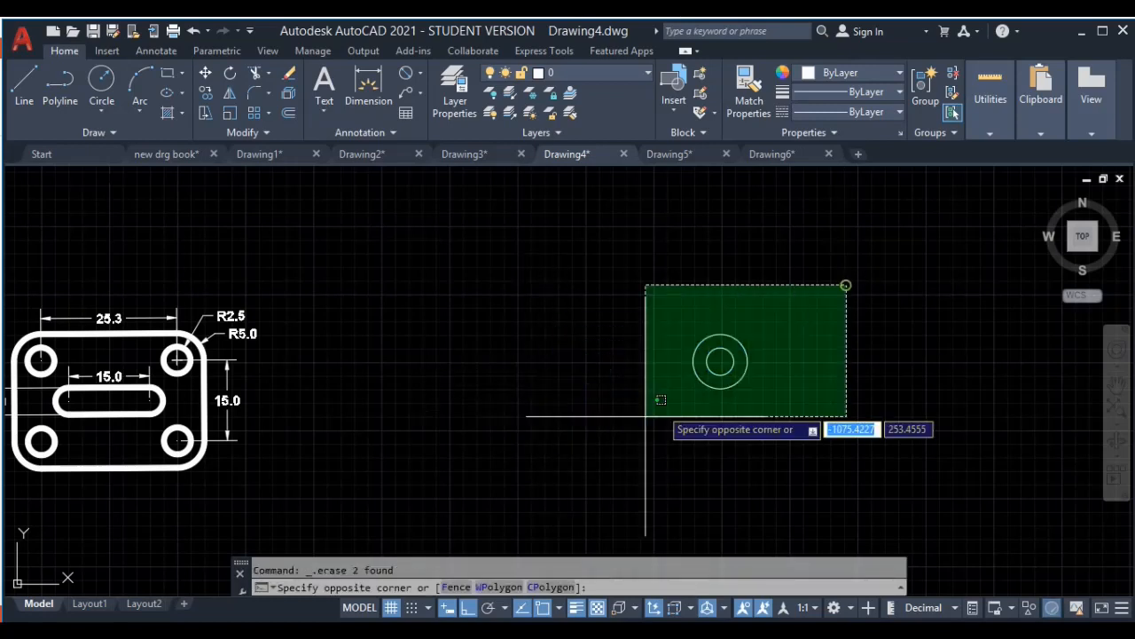
left_click(645, 416)
type("co")
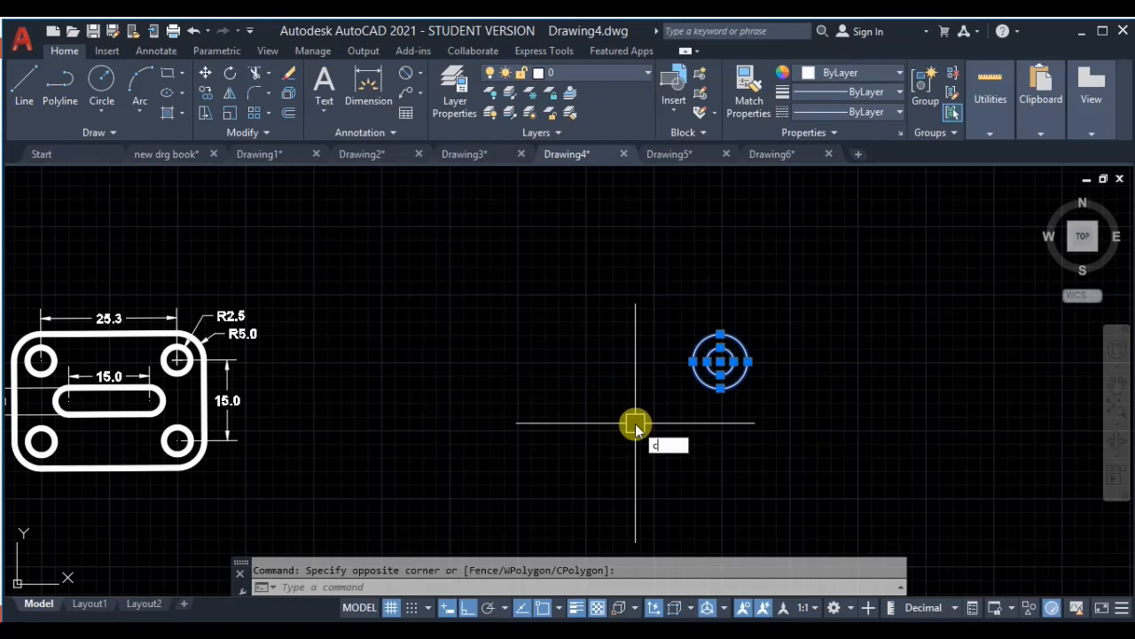
key("Return")
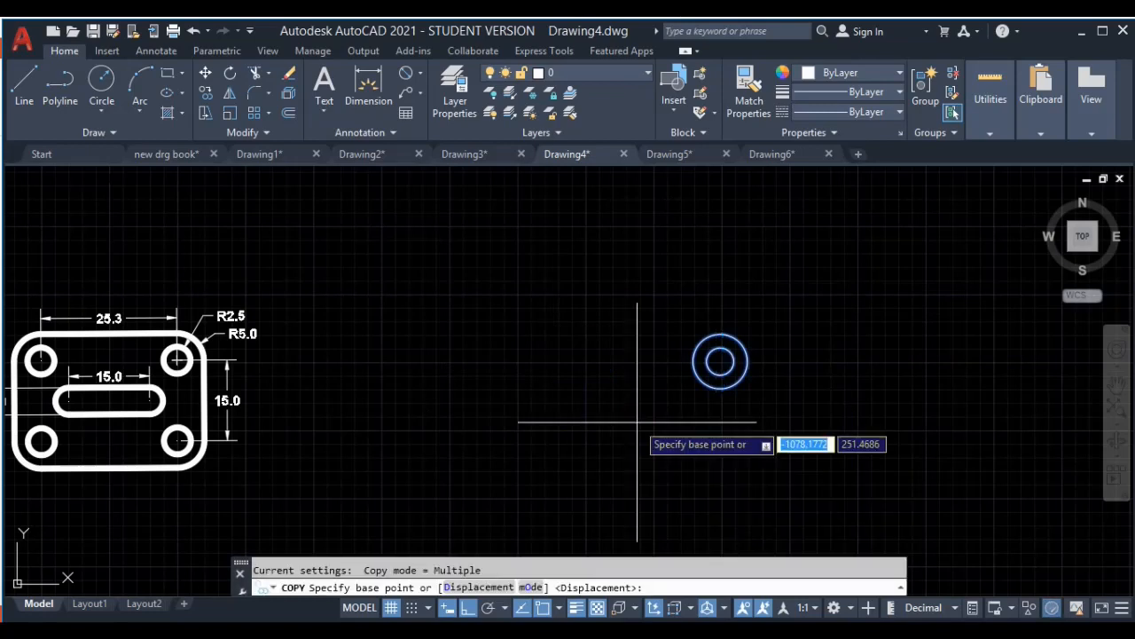
left_click(720, 360)
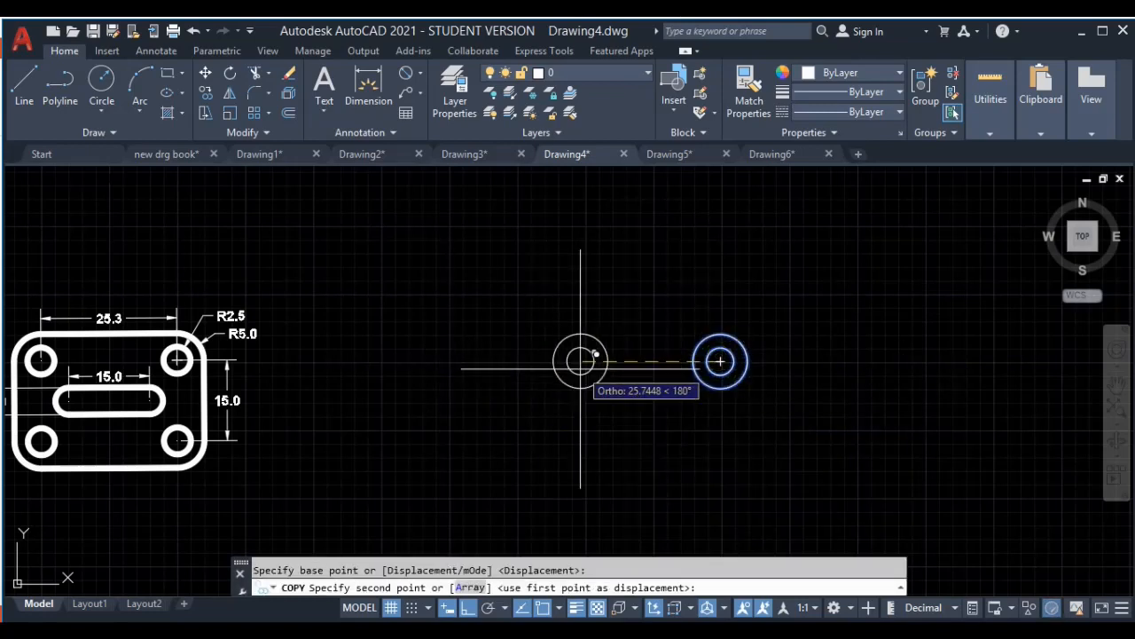
type("25.30")
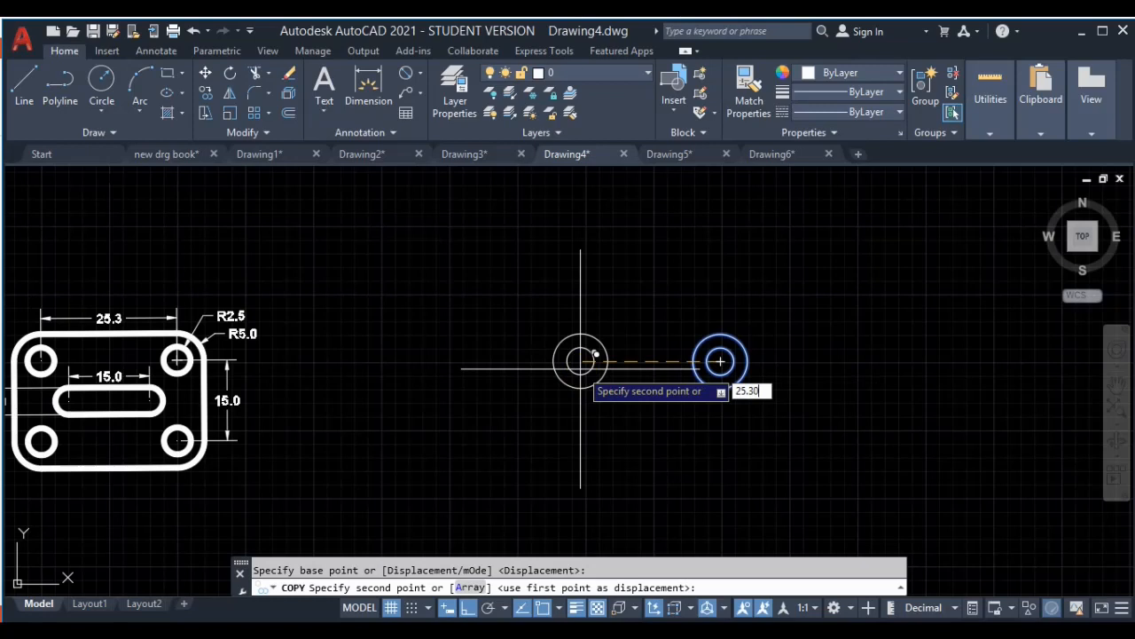
key("Return")
key("Return")
Step: Copy both pairs of concentric circles 15 units straight down, using the right pair's centre as base point
middle_click_drag(642, 373, 654, 324)
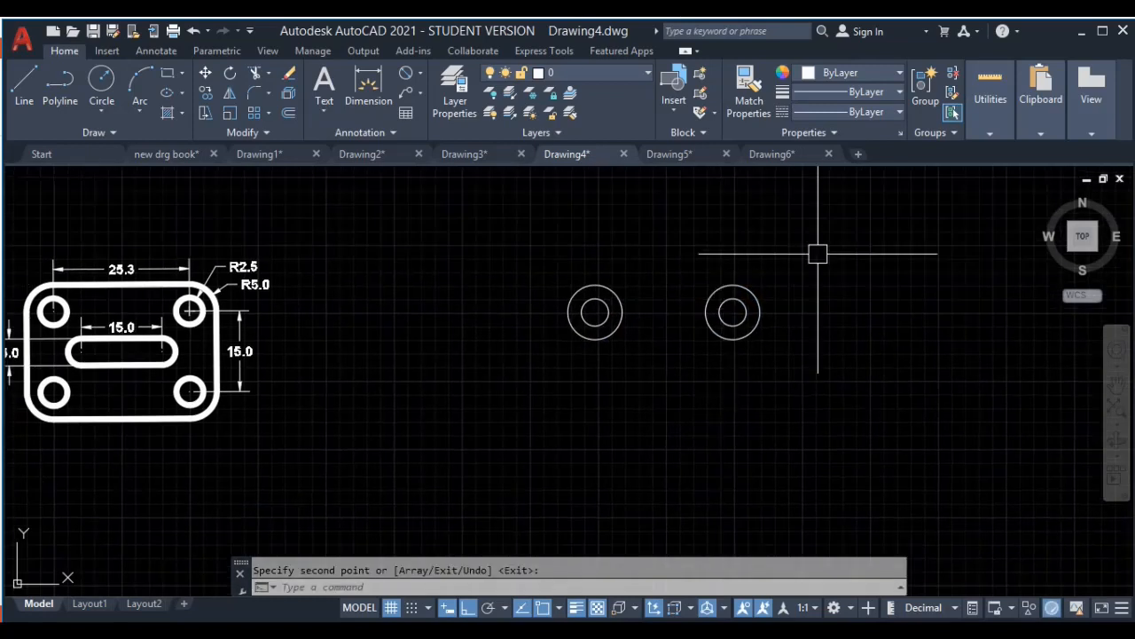
left_click(851, 242)
left_click(524, 362)
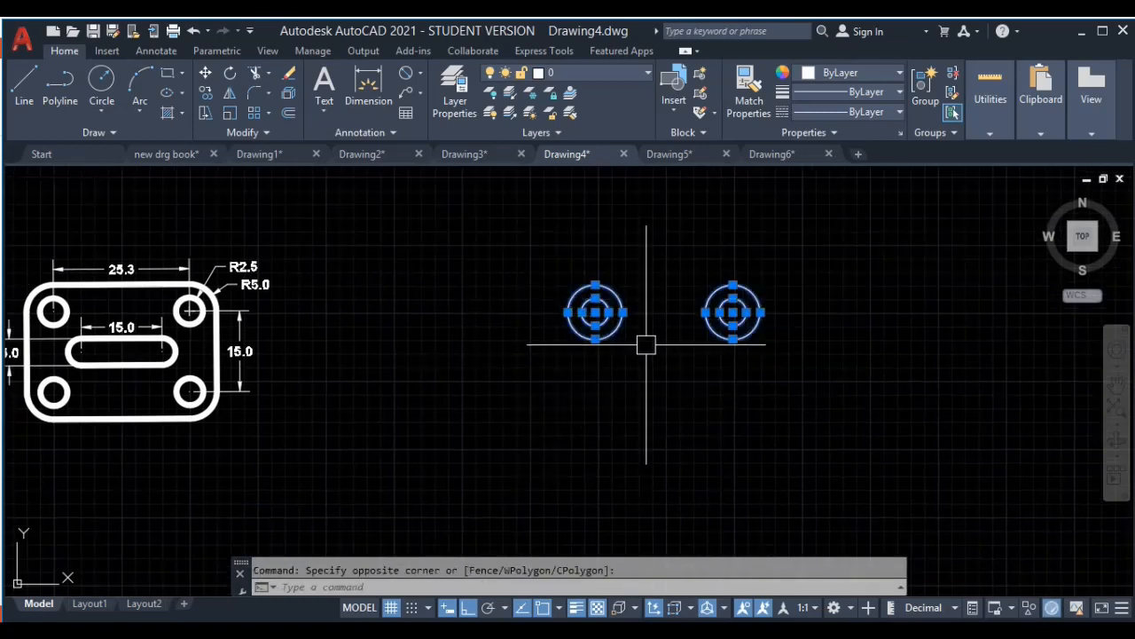
type("co")
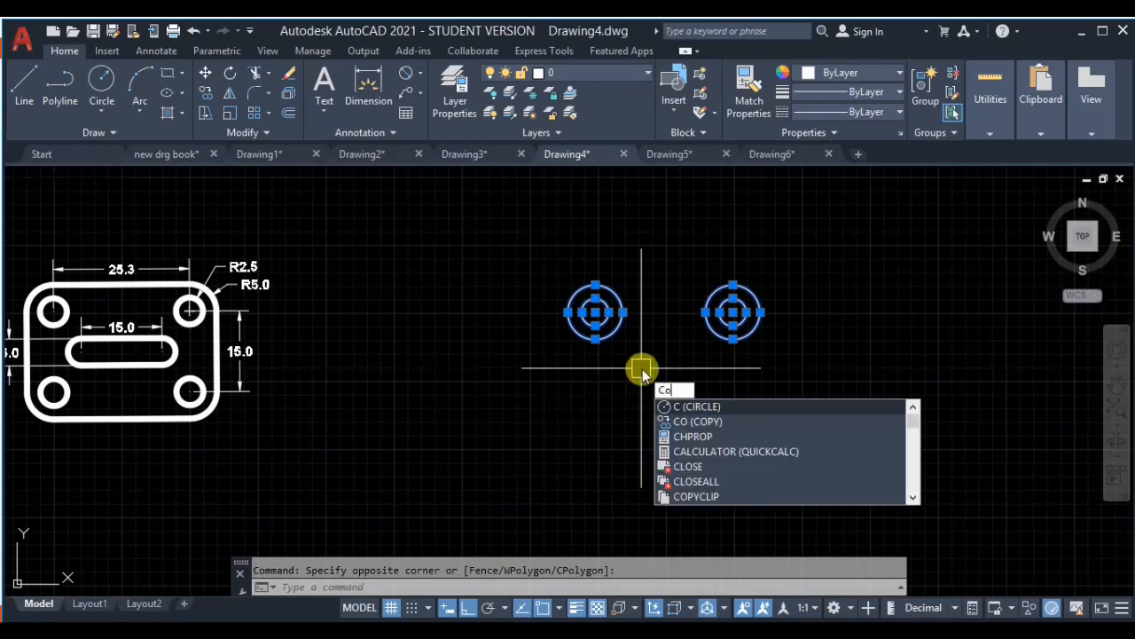
key("Return")
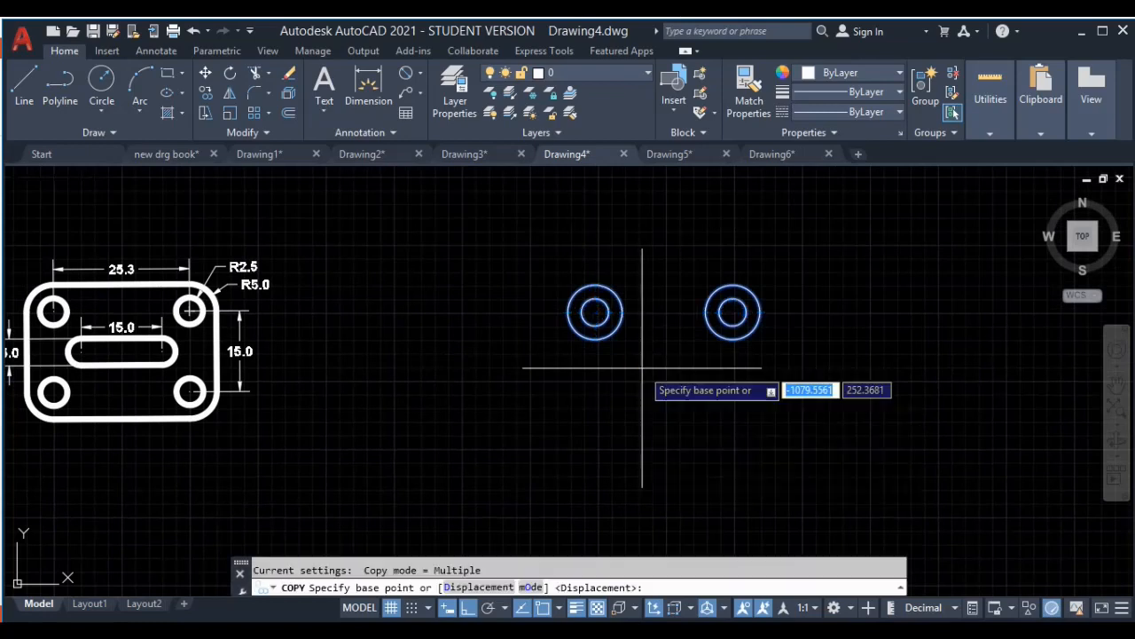
left_click(733, 311)
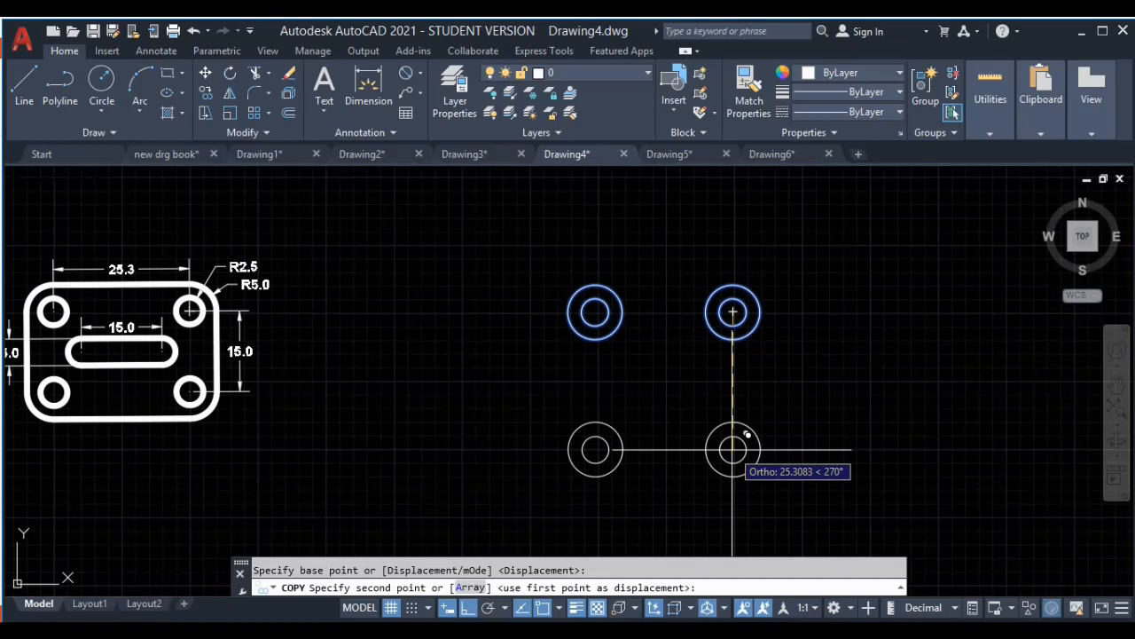
type("15")
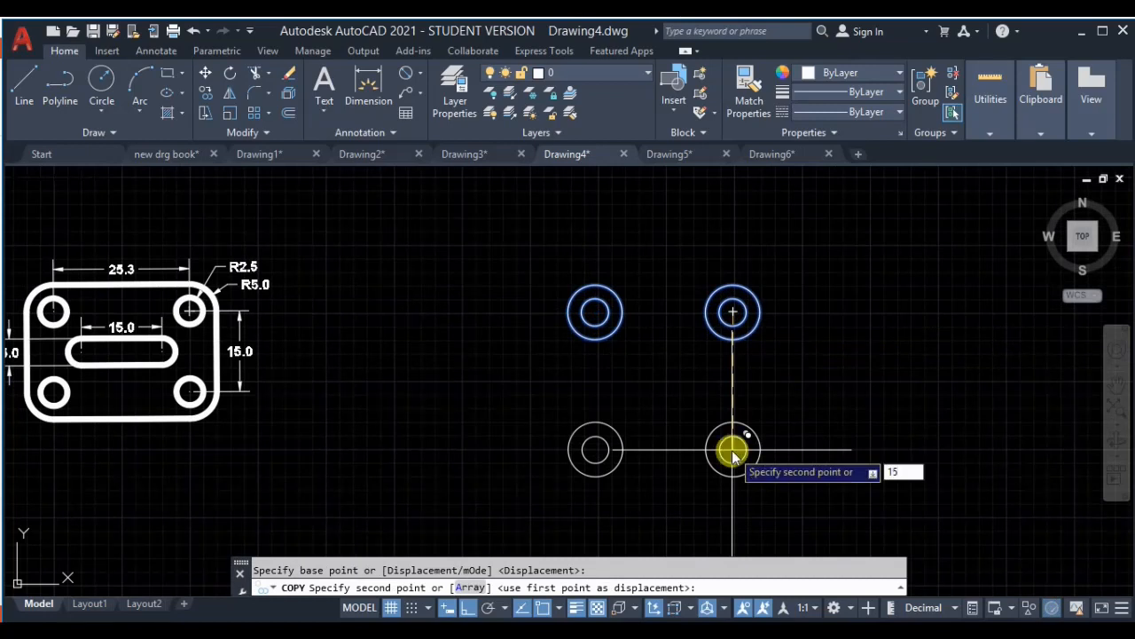
key("Return")
key("Escape")
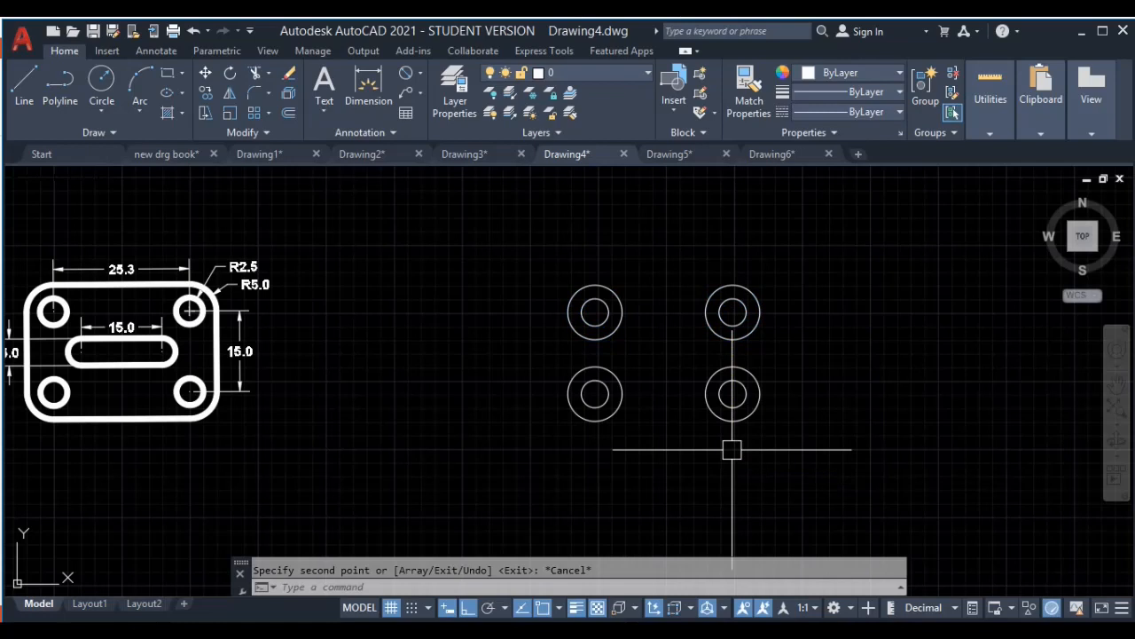
left_click(24, 85)
scroll(655, 264, "up", 2)
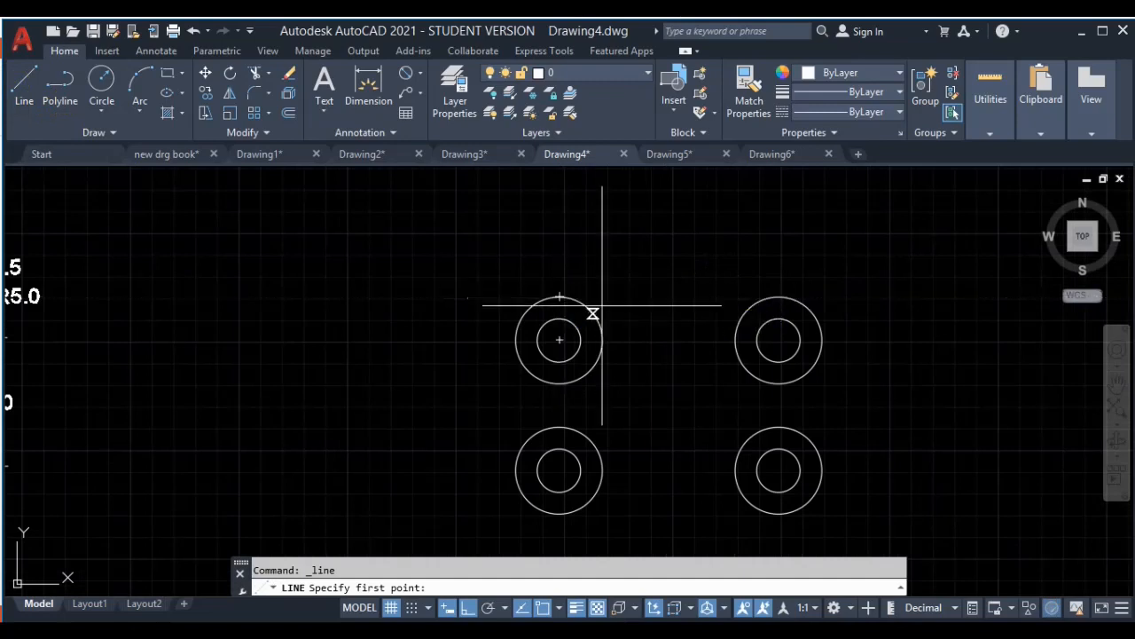
key("Escape")
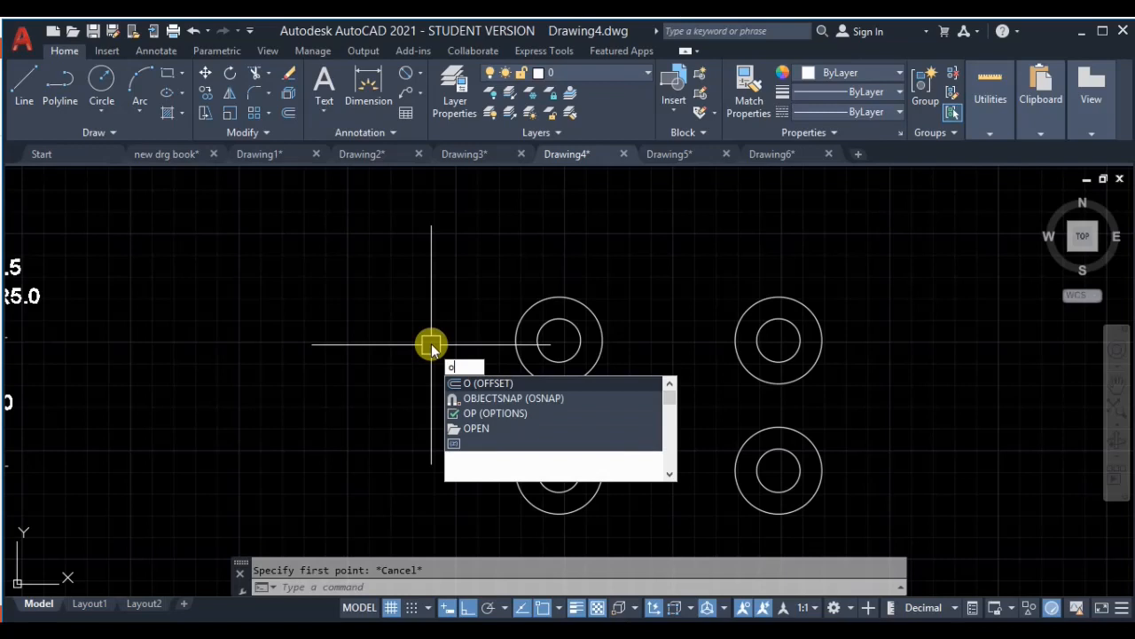
Step: Check in the drafting settings that the Quadrant object snap is enabled, and accept the settings
type("s")
key("Return")
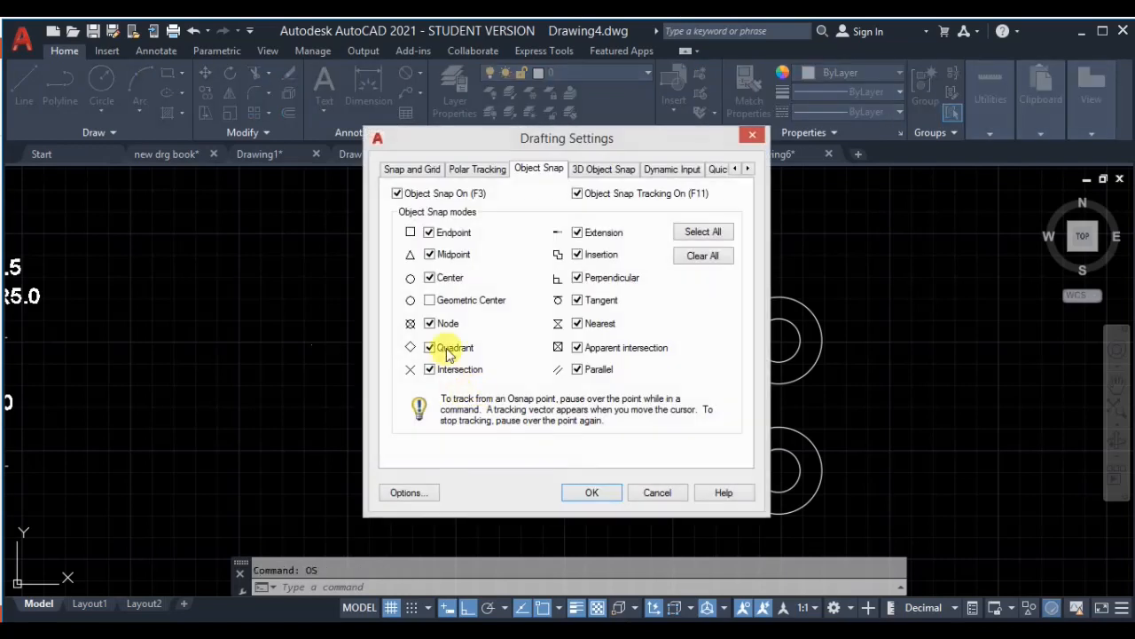
left_click(592, 493)
key("Escape")
Step: Draw a horizontal line joining the top quadrants of the two upper outer circles
middle_click_drag(613, 476, 609, 431)
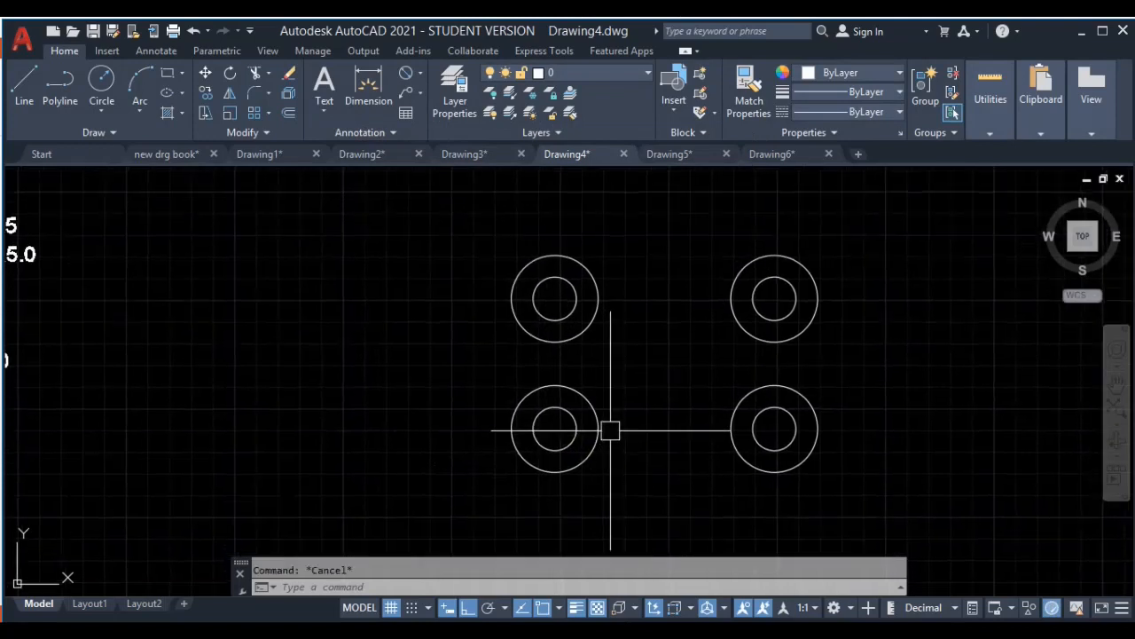
type("l")
key("Return")
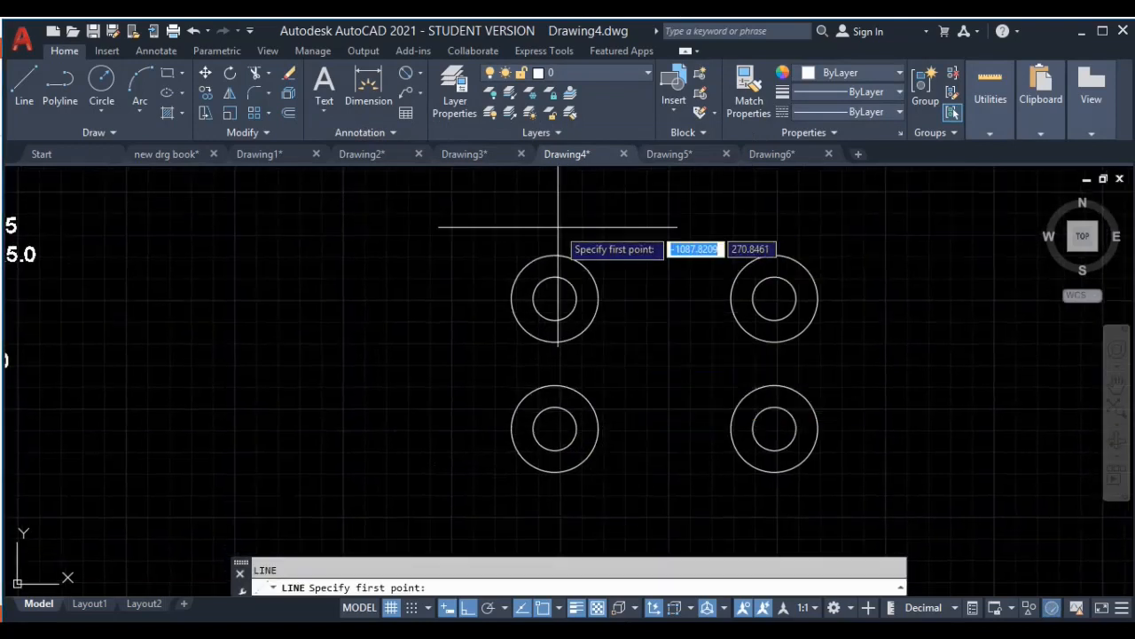
left_click(22, 93)
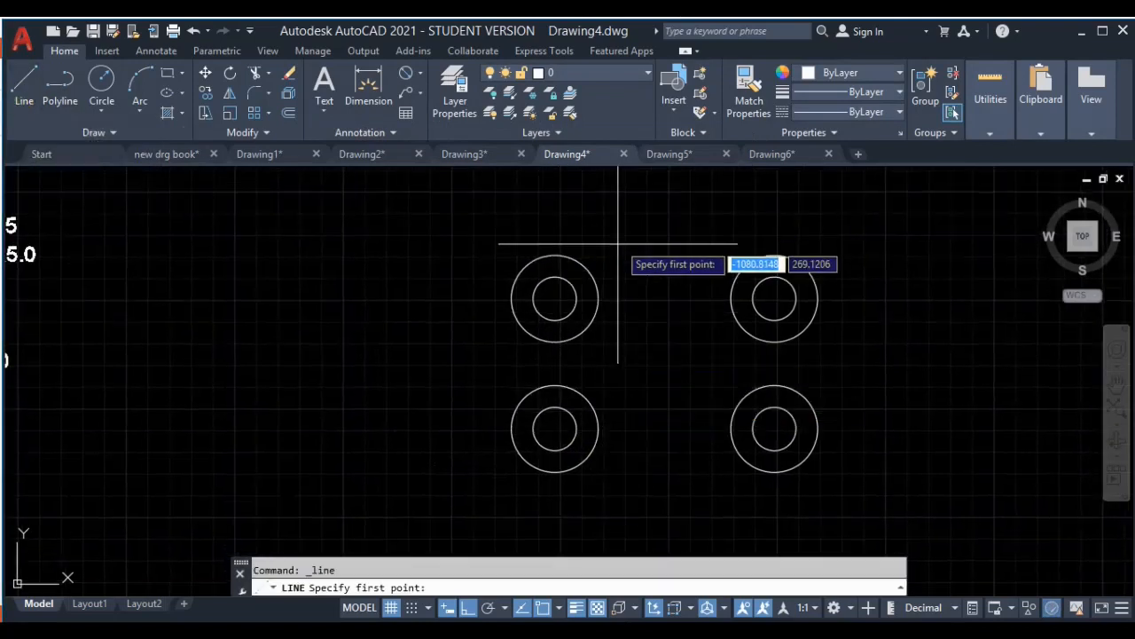
key("Escape")
key("Return")
left_click(556, 256)
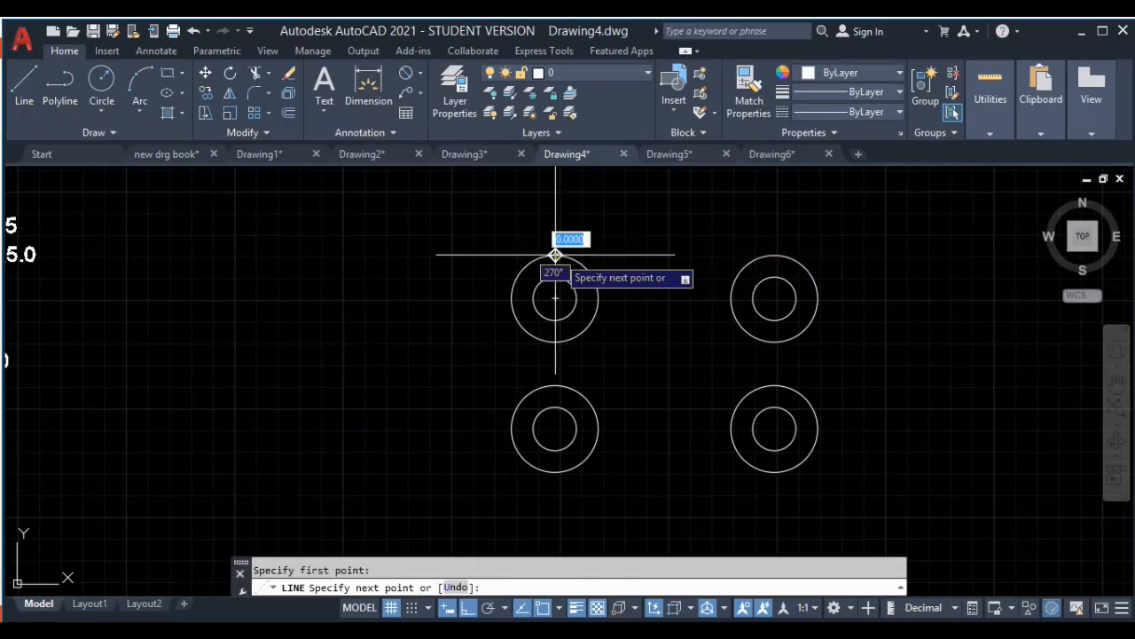
key("Return")
Step: Draw a vertical line joining the right quadrants of the two right-hand outer circles
key("Return")
left_click(818, 299)
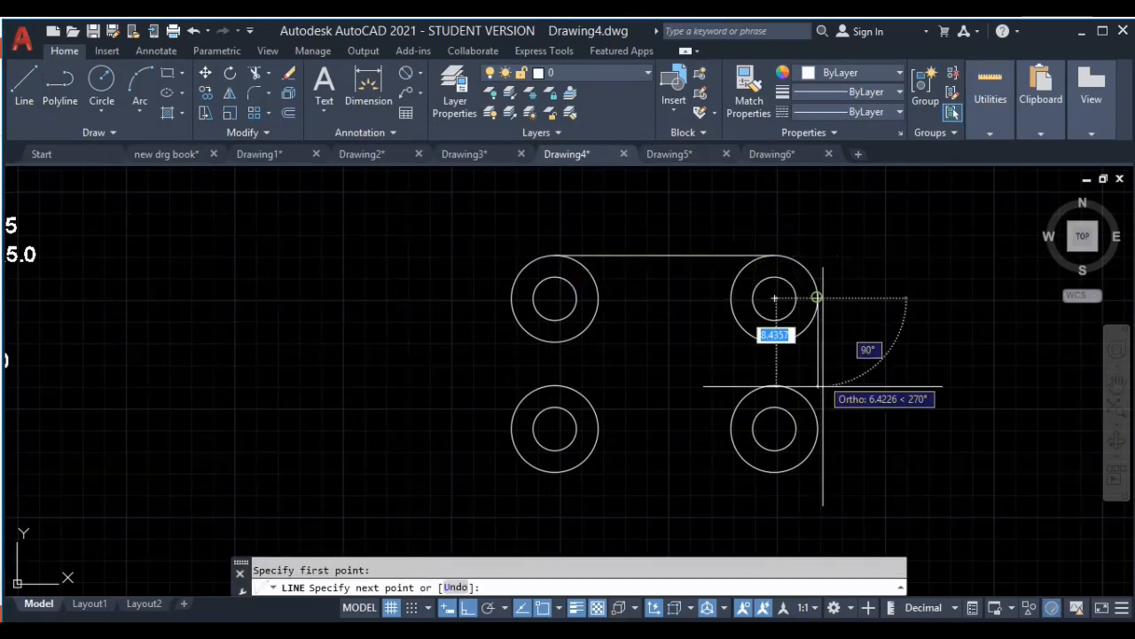
left_click(820, 428)
key("Return")
Step: Draw a horizontal line joining the bottom quadrants of the two lower outer circles
key("Return")
left_click(776, 472)
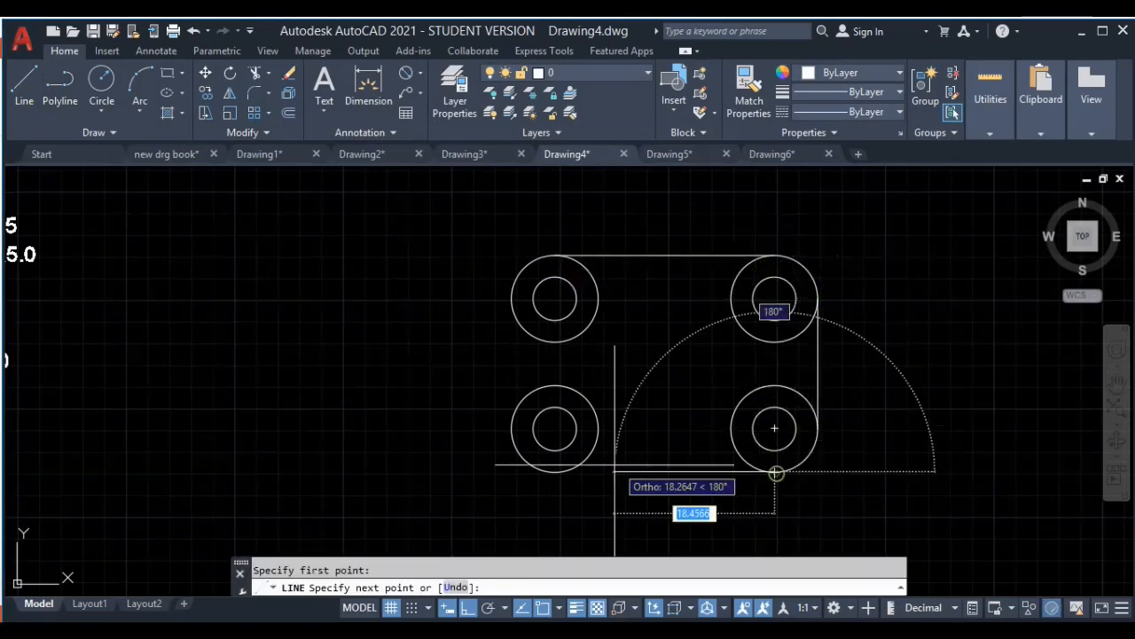
left_click(557, 472)
key("Return")
Step: Draw a vertical line joining the left quadrants of the two left-hand outer circles
key("Return")
left_click(511, 430)
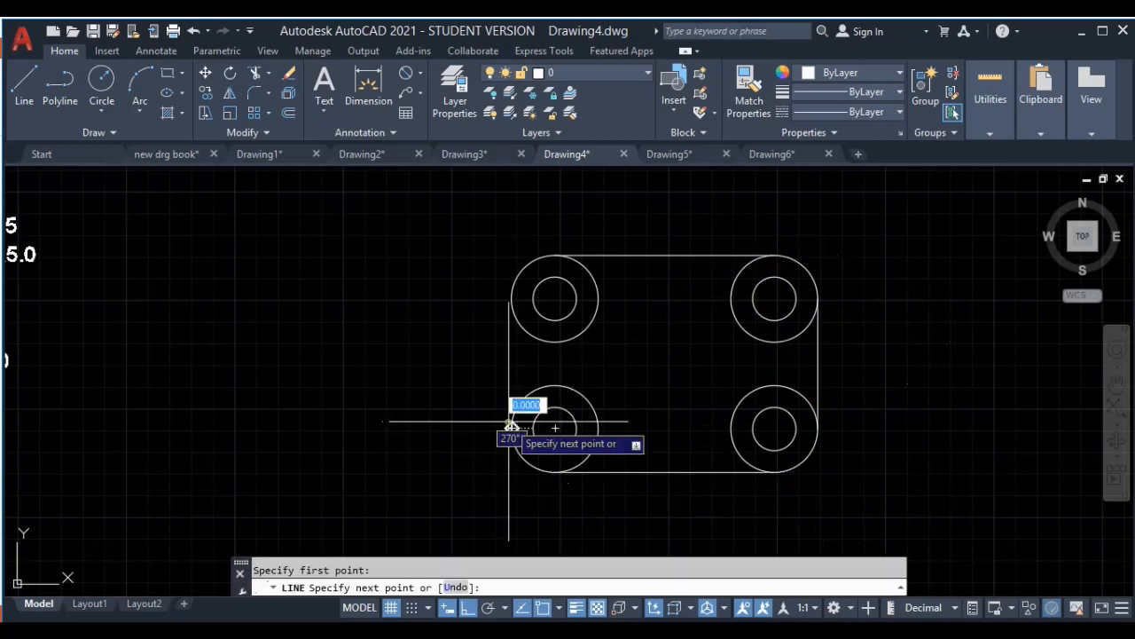
left_click(512, 298)
key("Return")
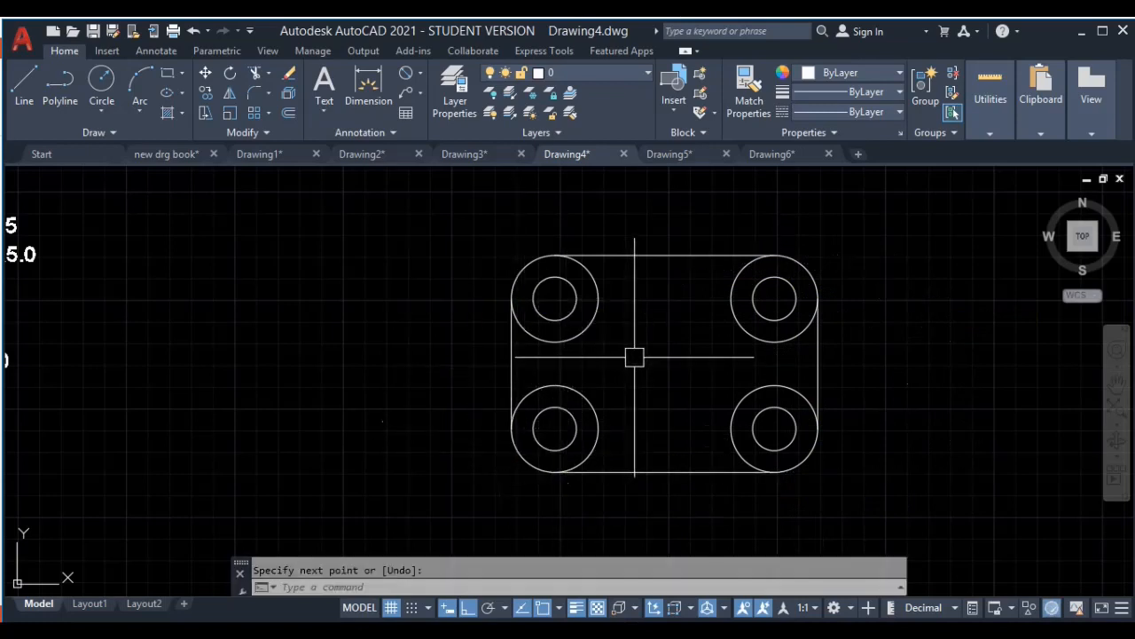
Step: Trim away the inner arcs of the four outer circles, leaving only the plate's rounded corners
type("tr")
key("Return")
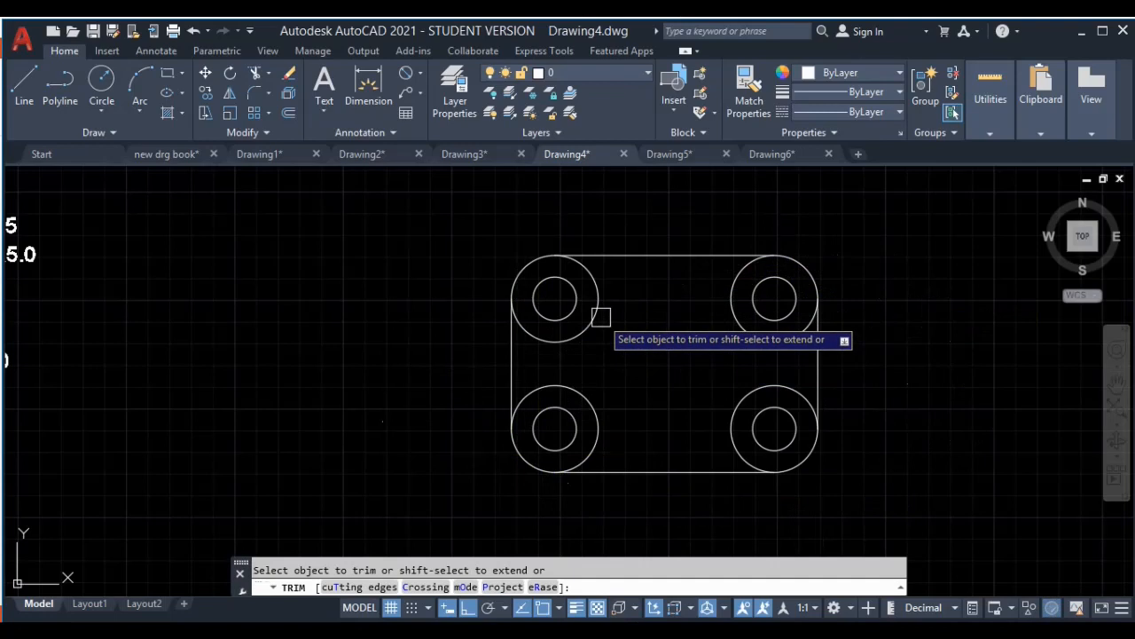
left_click(598, 316)
left_click(588, 402)
left_click(736, 316)
left_click(741, 395)
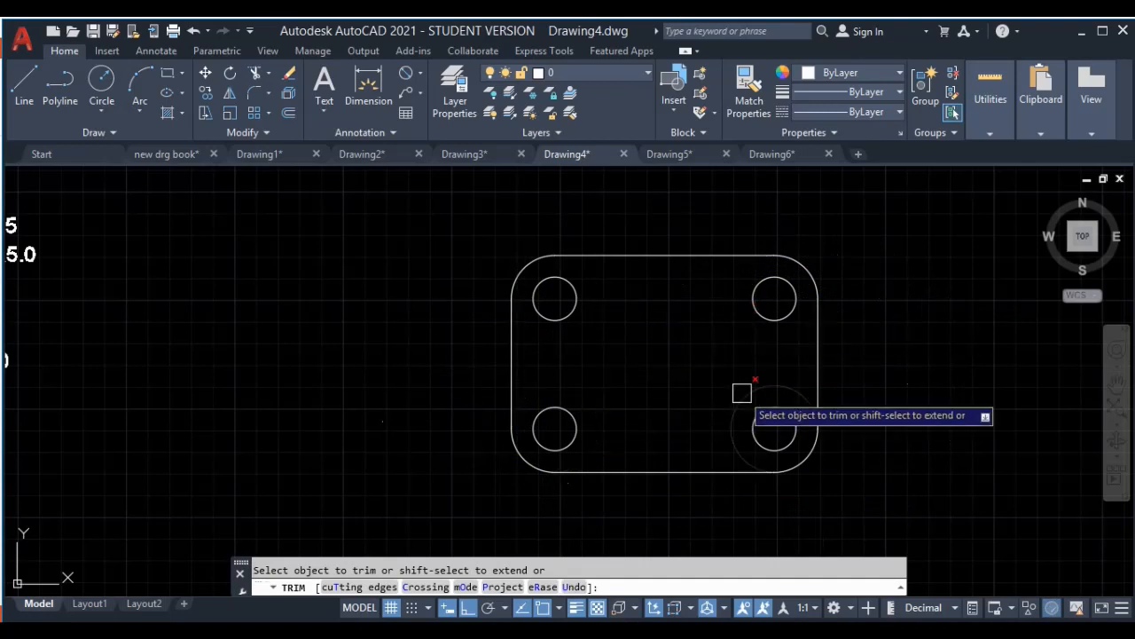
scroll(627, 393, "down", 5)
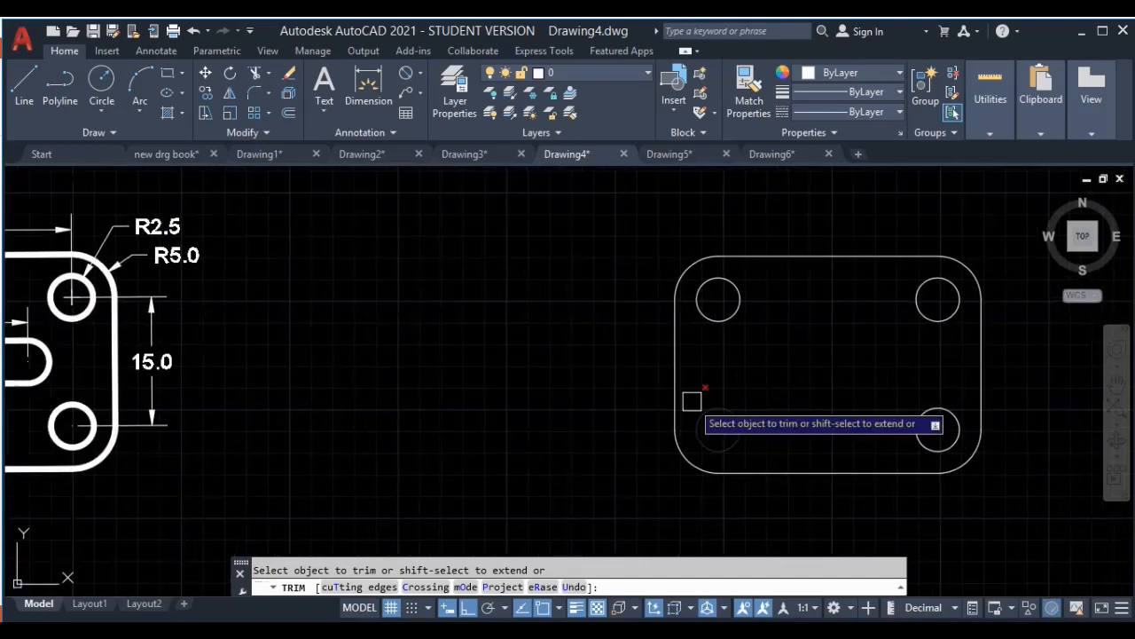
key("Escape")
Step: Review the reference slot's dimensions and draw a vertical line between the midpoints of the new plate's top and bottom edges
scroll(422, 370, "up", 2)
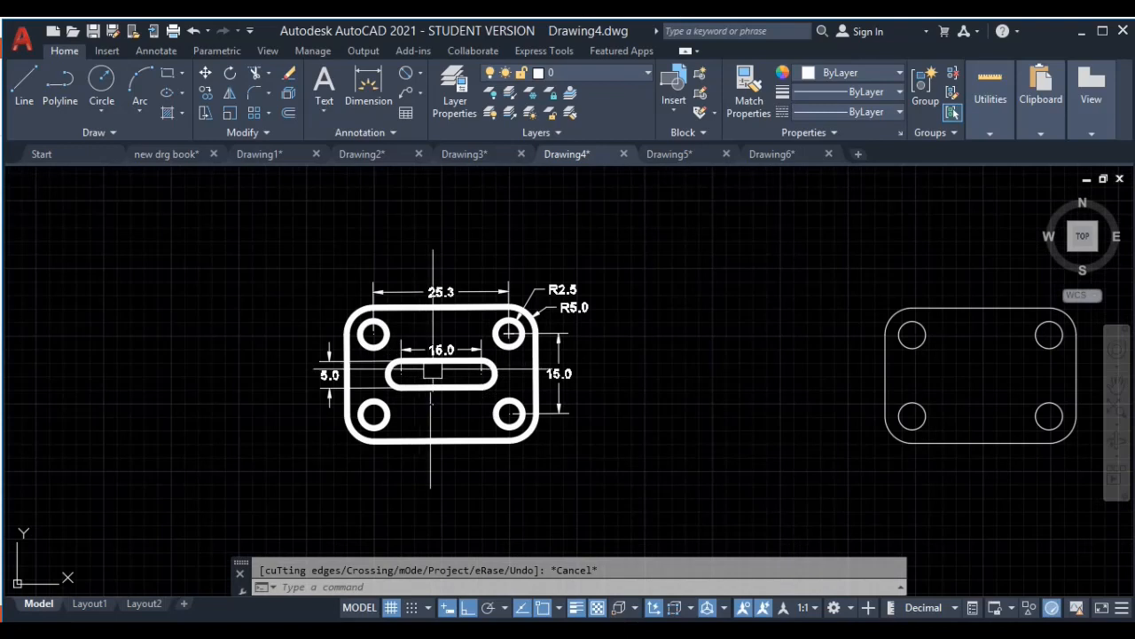
scroll(451, 383, "up", 4)
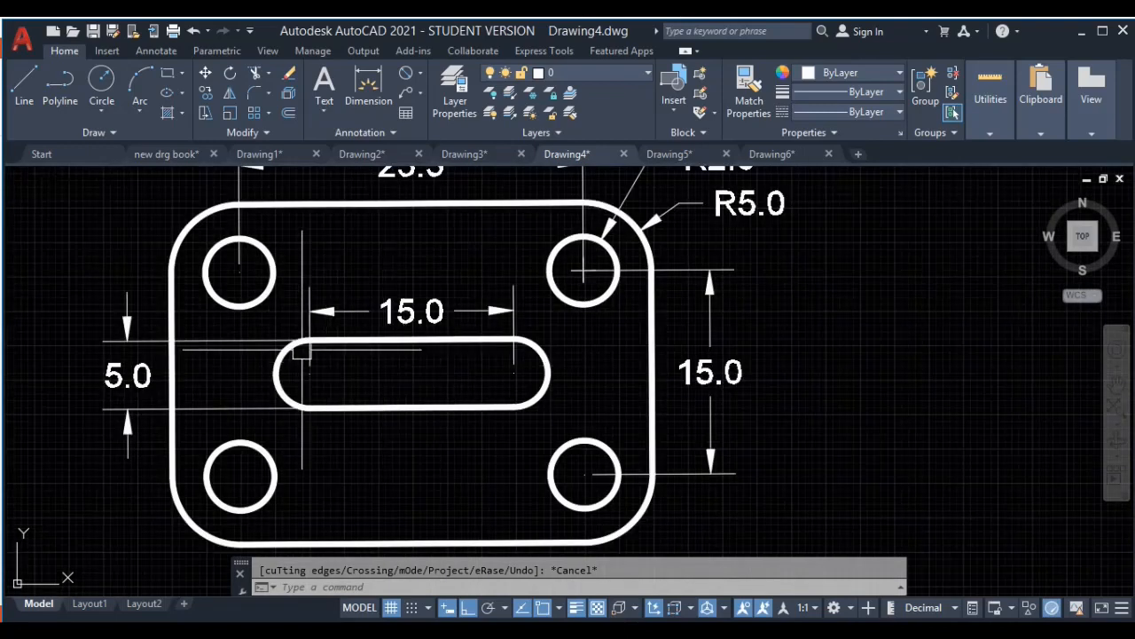
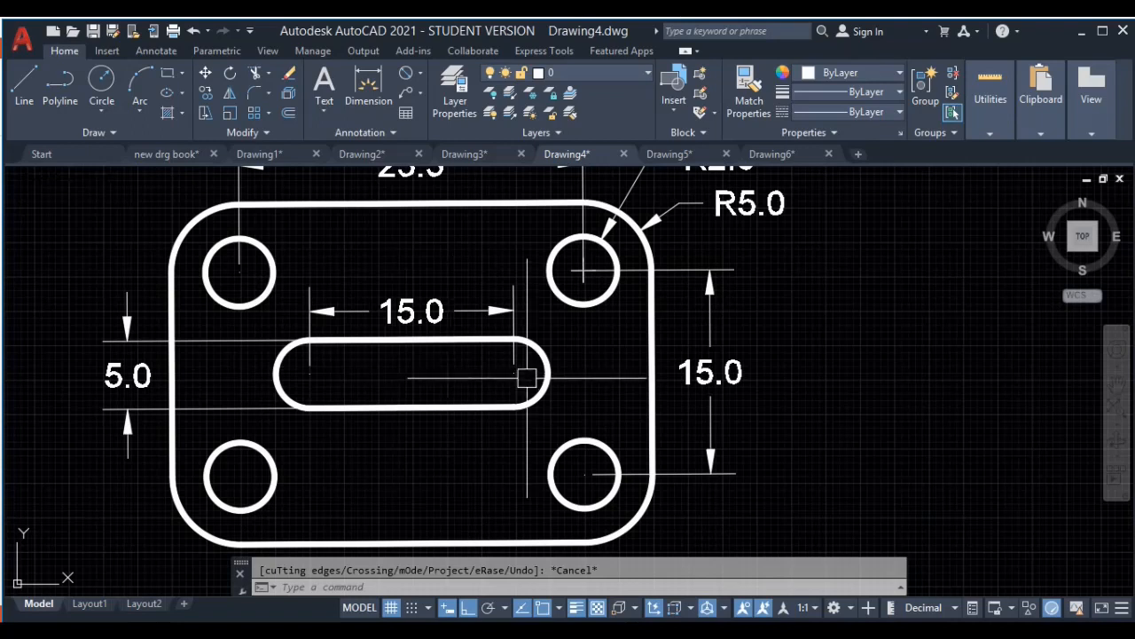
scroll(527, 378, "down", 1)
middle_click_drag(770, 388, 355, 326)
scroll(699, 357, "down", 1)
middle_click_drag(697, 358, 545, 355)
scroll(628, 328, "up", 1)
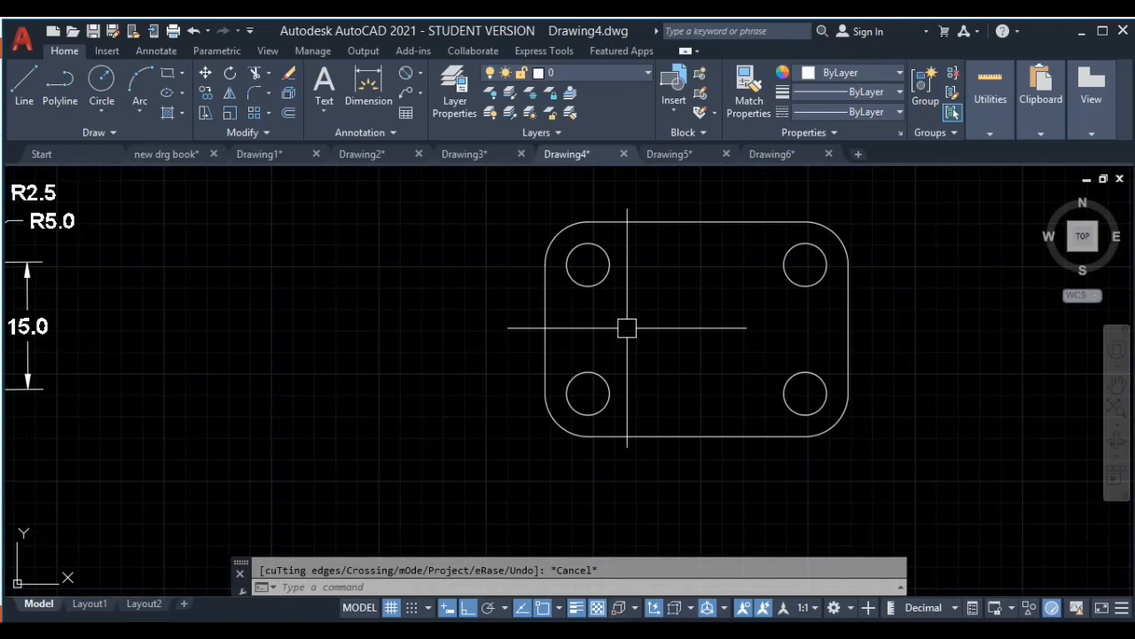
type("l")
key("Return")
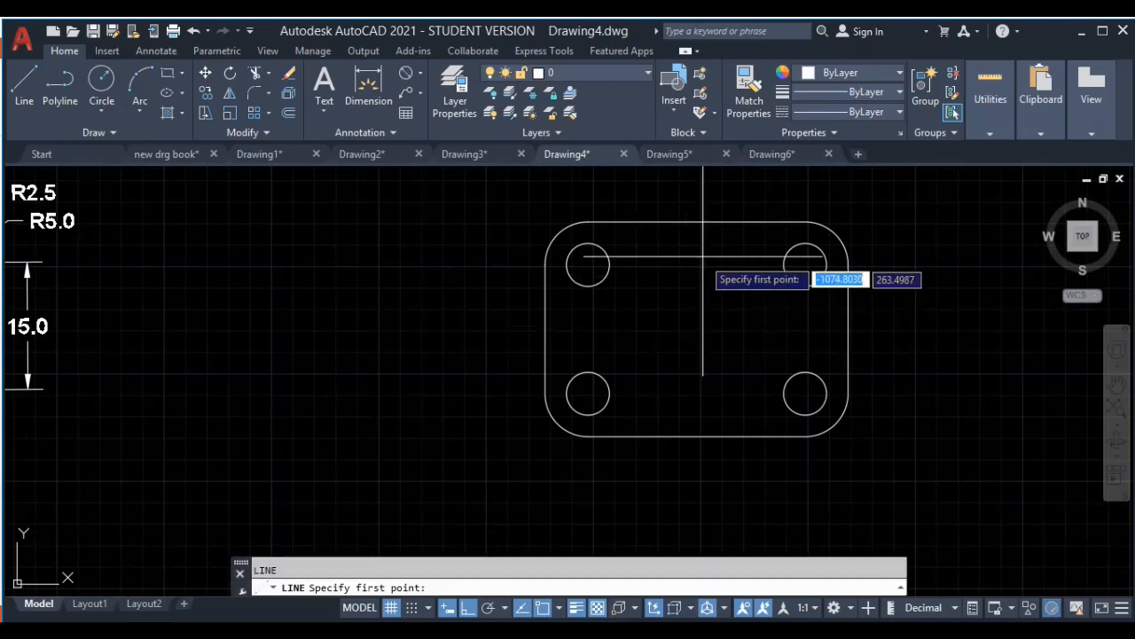
left_click(697, 221)
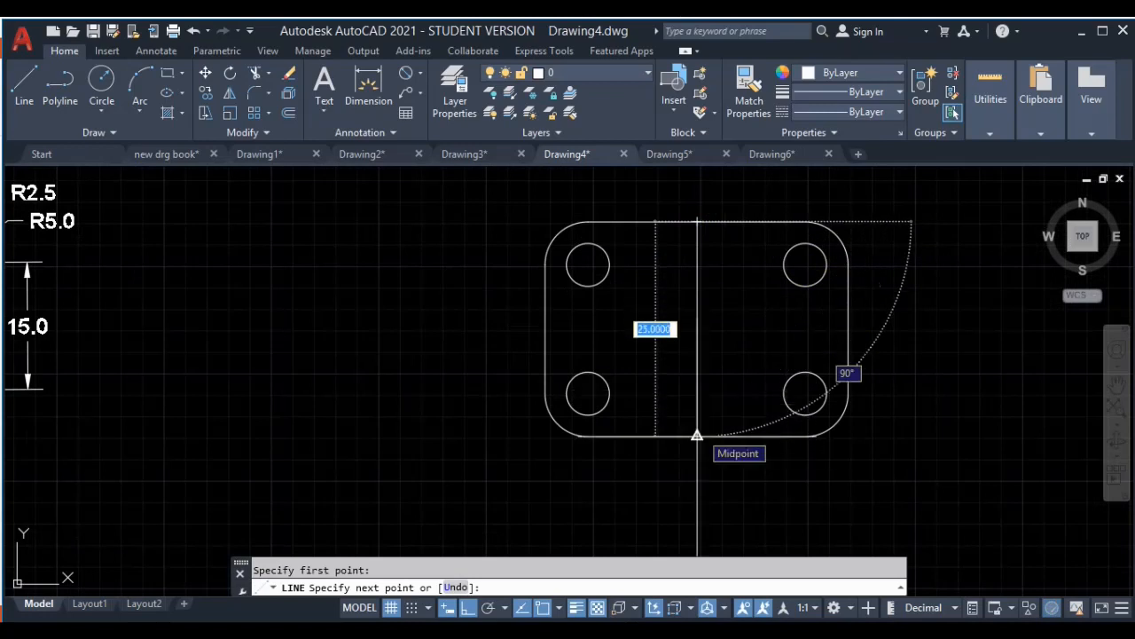
left_click(698, 435)
key("Escape")
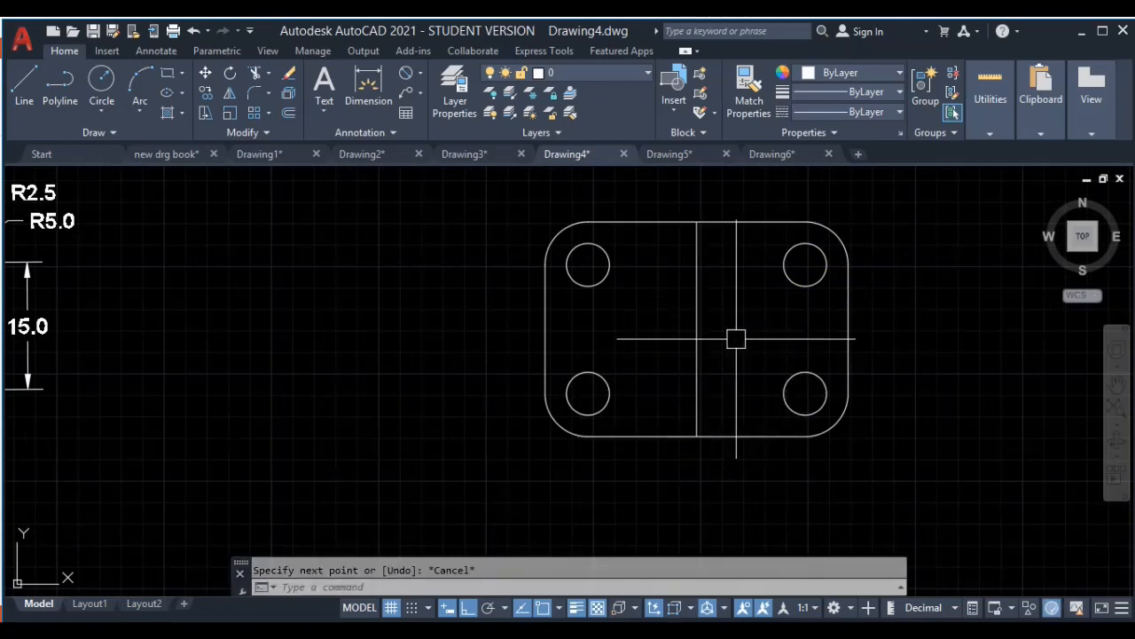
Step: Draw a horizontal line 7.5 long to the left from the midpoint of the plate's vertical centre line
key("Return")
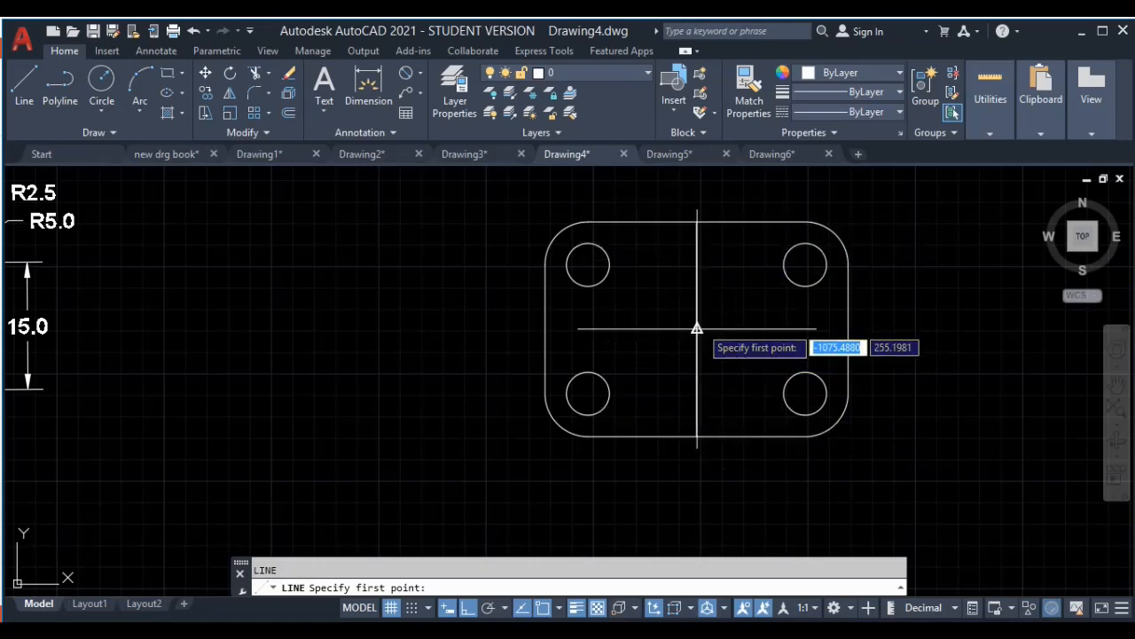
left_click(697, 330)
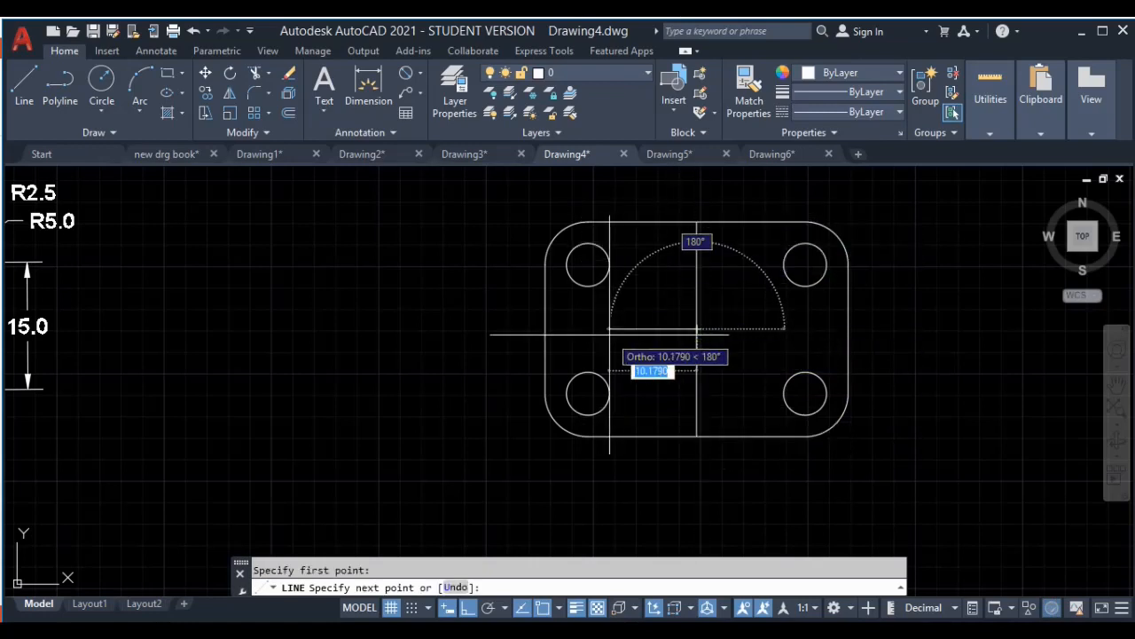
type("75")
key("Return")
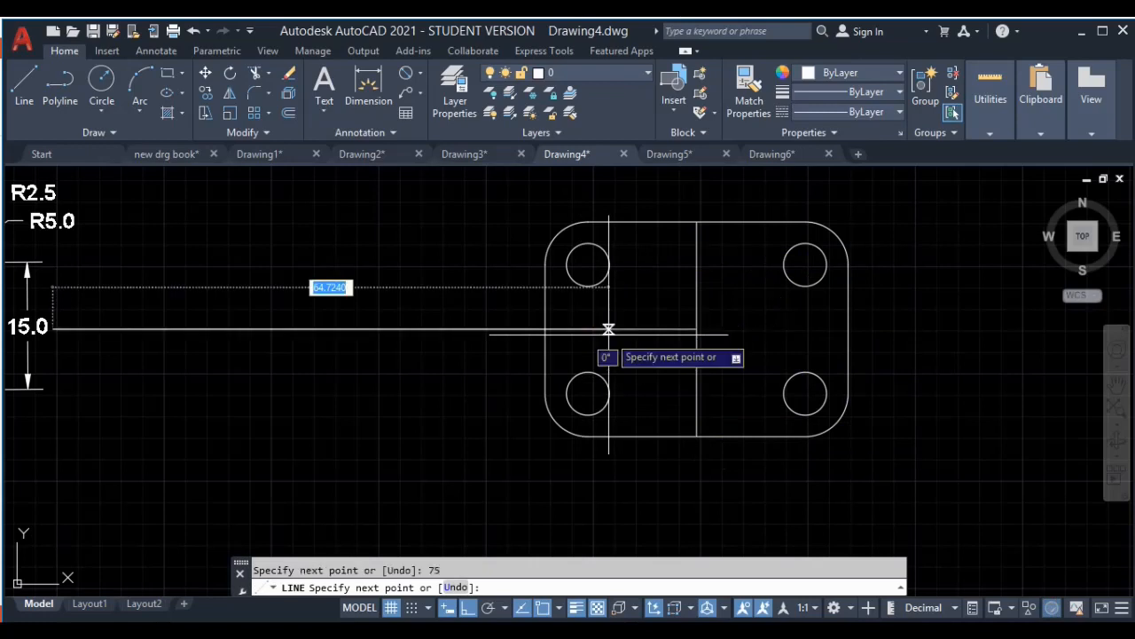
key("ctrl+z")
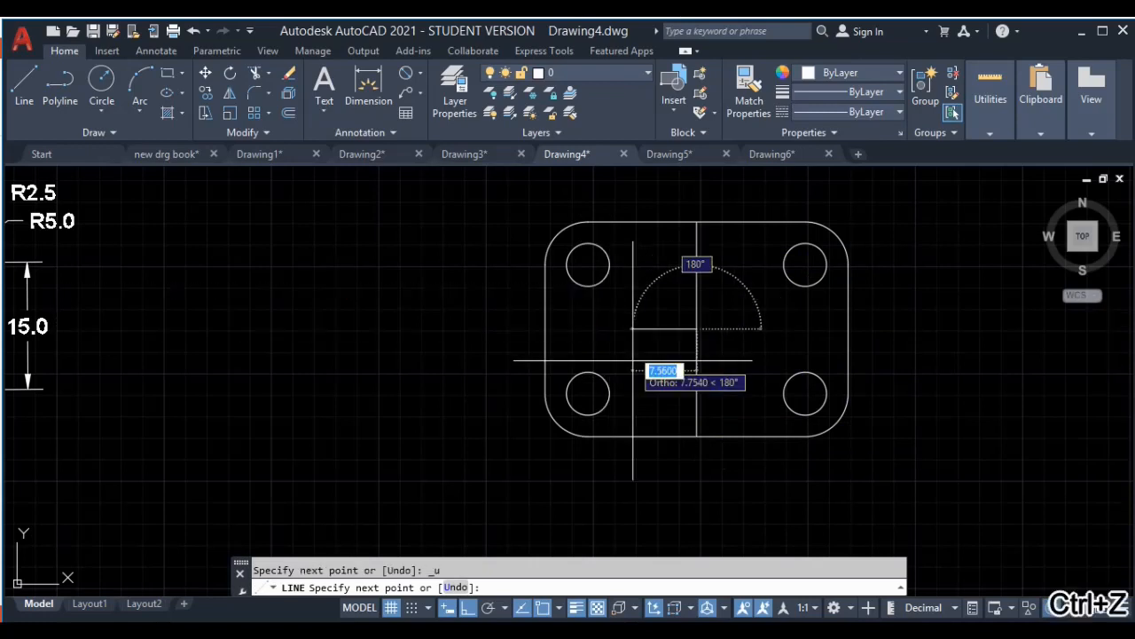
type("7.5")
key("Return")
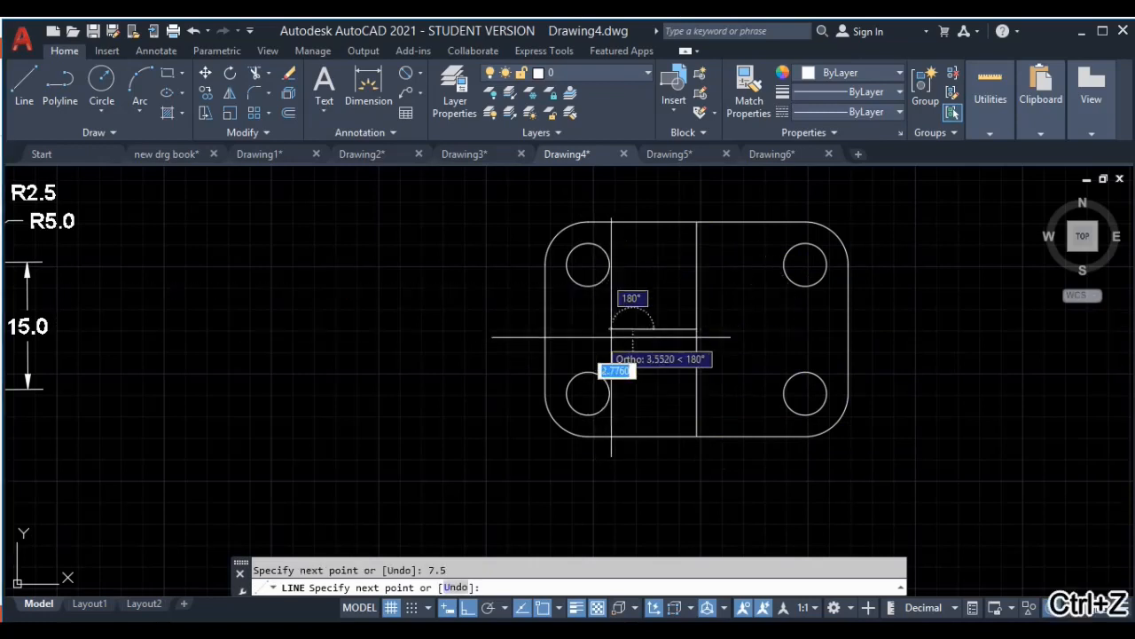
key("Return")
Step: Draw a second horizontal line 7.5 long to the right from the same centre point
key("Return")
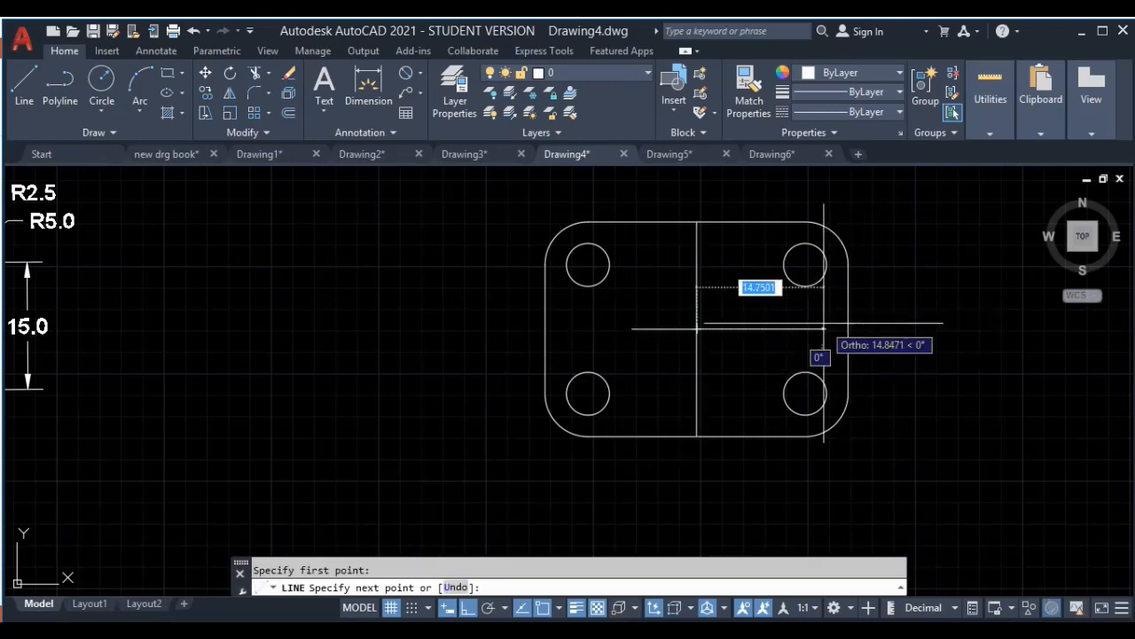
type("7.5")
key("Return")
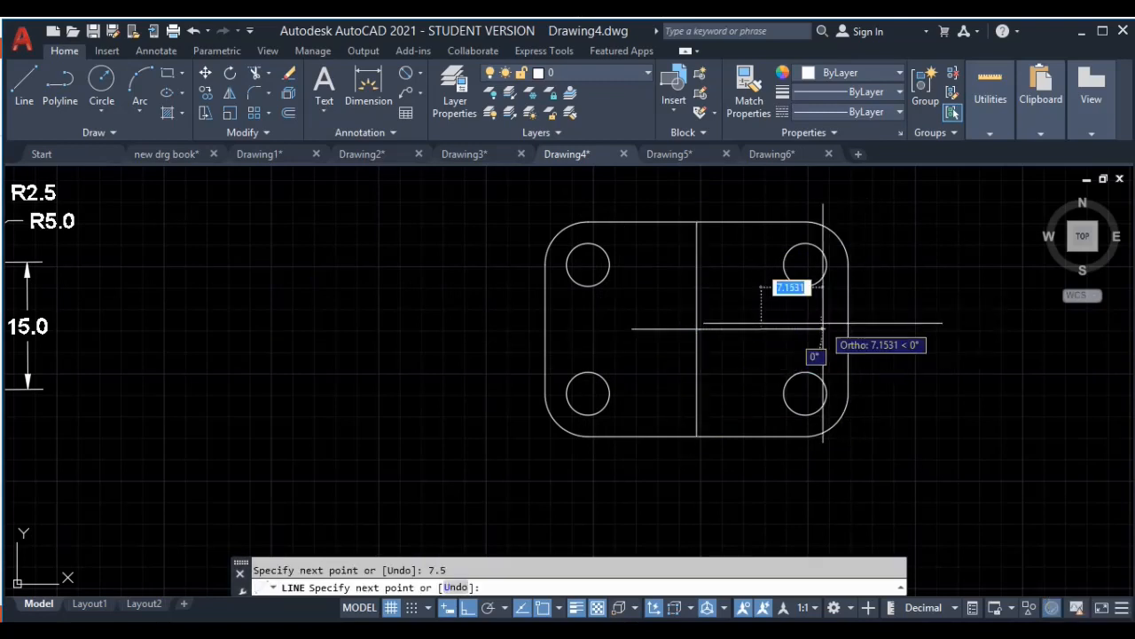
key("Return")
Step: Draw a circle of diameter 5 centred on the left end of the horizontal guide line
middle_click_drag(588, 372, 687, 376)
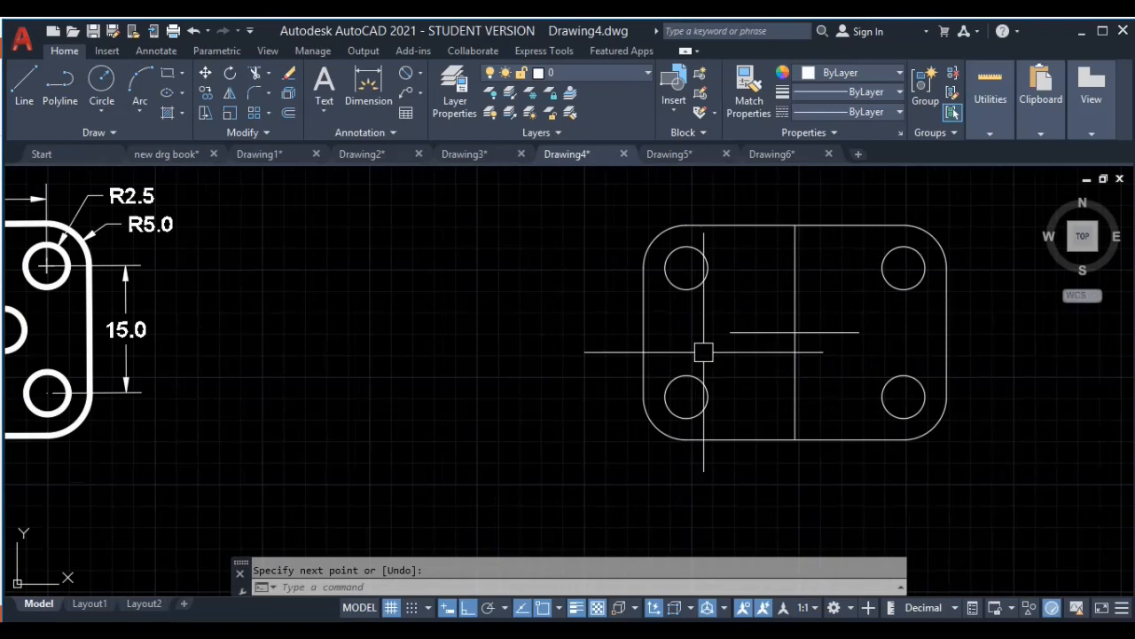
type("c")
key("Return")
left_click(731, 332)
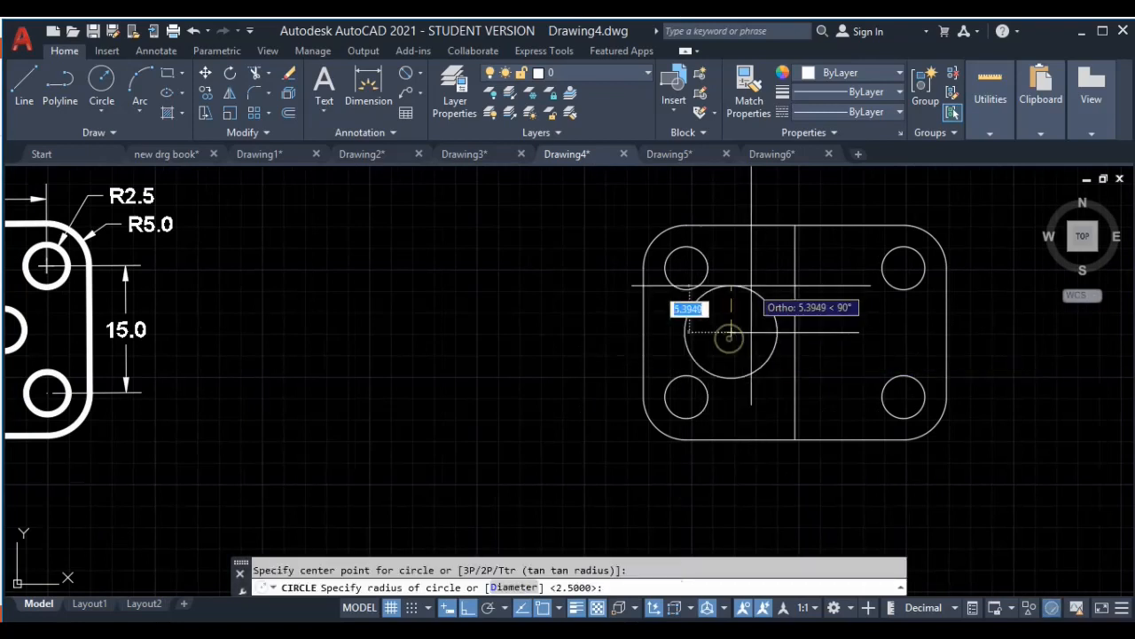
type("d")
key("Return")
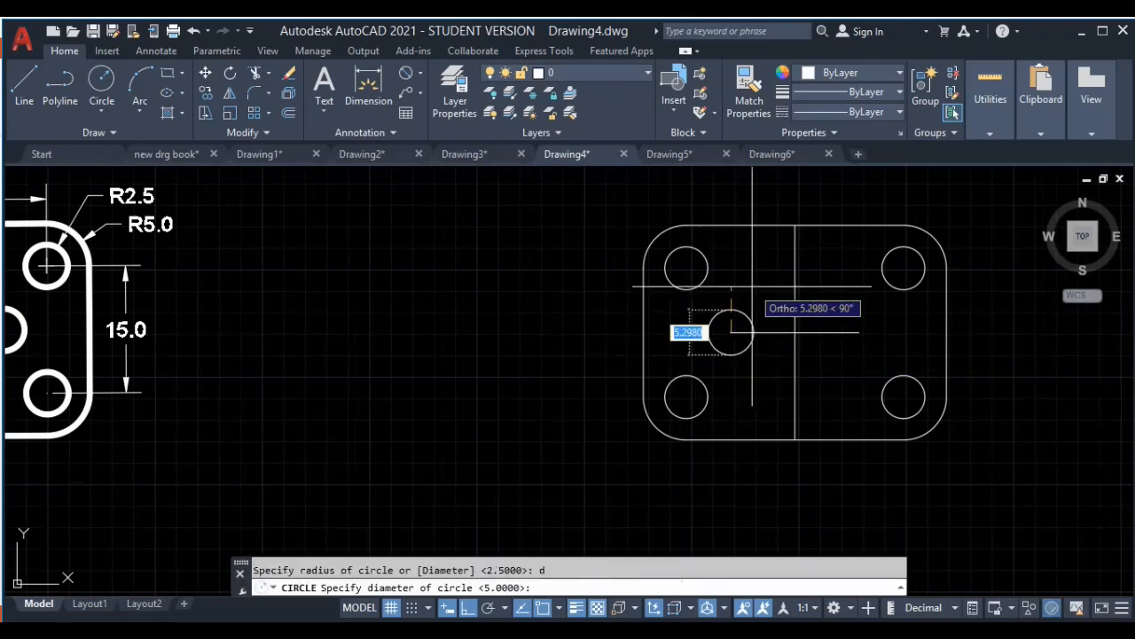
type("5")
key("Return")
Step: Copy the new circle from its centre to the right end of the horizontal guide, and erase the guide lines
scroll(759, 327, "up", 2)
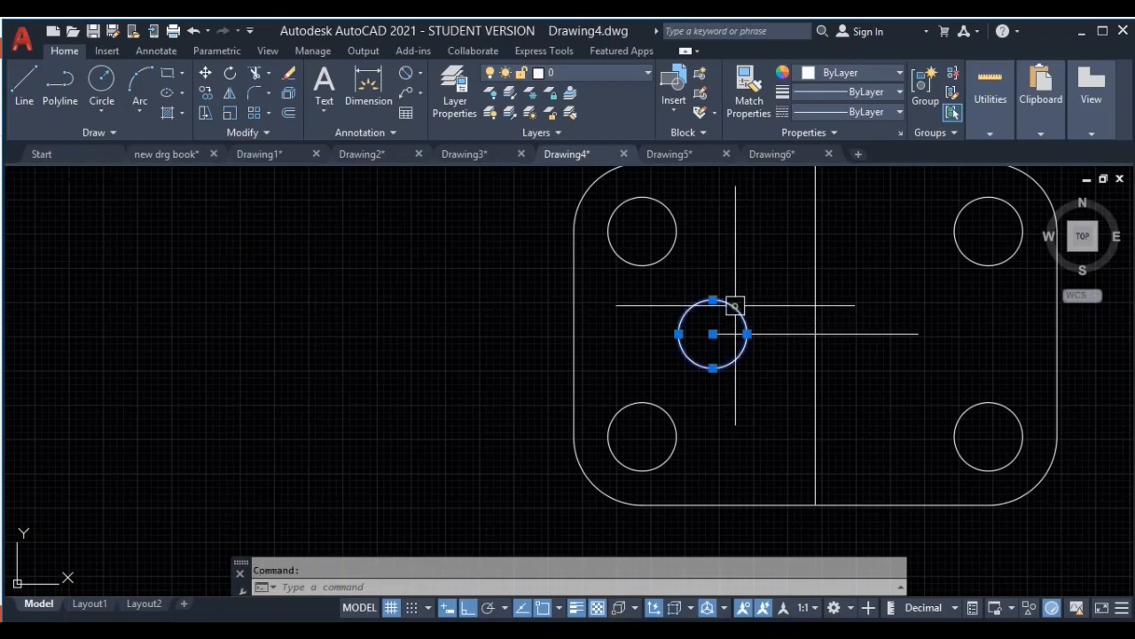
middle_click_drag(736, 307, 624, 302)
type("co")
key("Return")
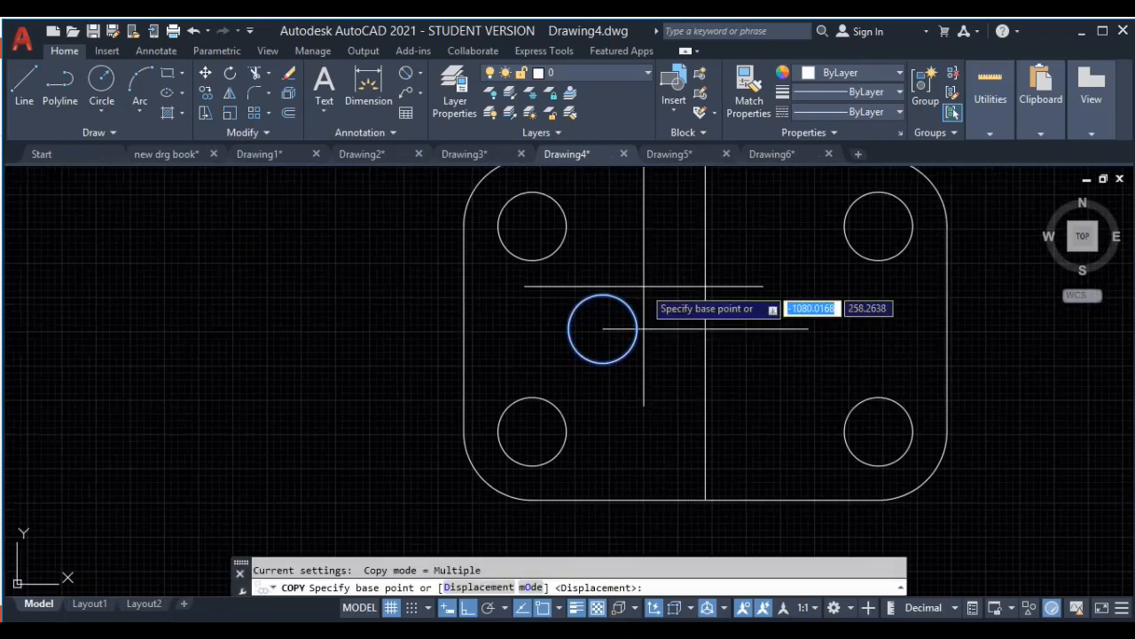
left_click(603, 328)
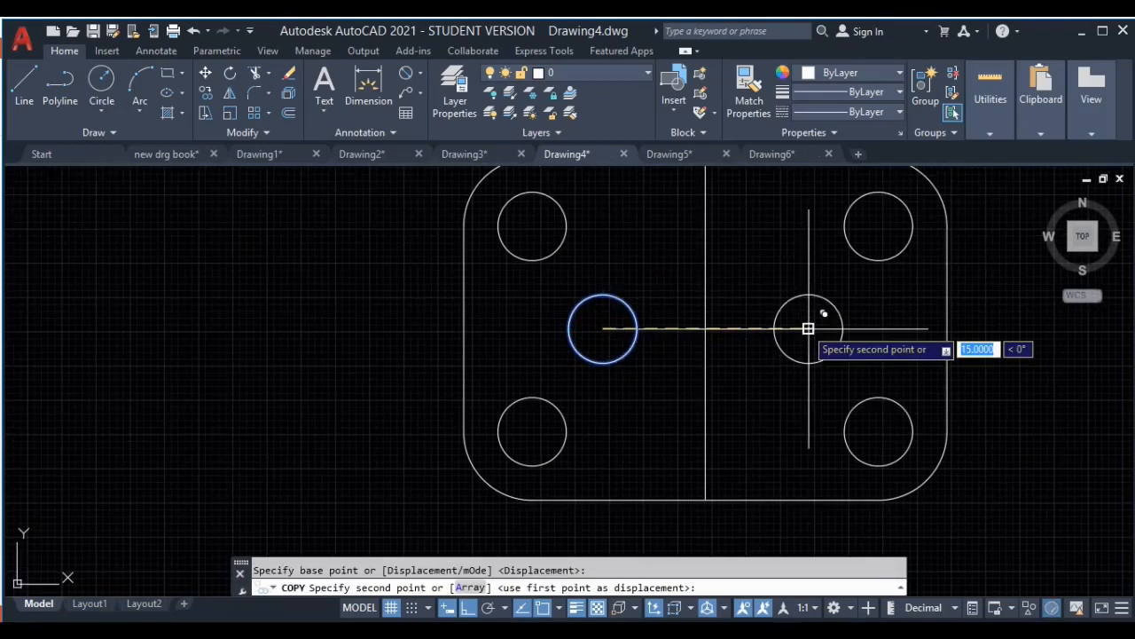
left_click(808, 328)
key("Return")
left_click(724, 330)
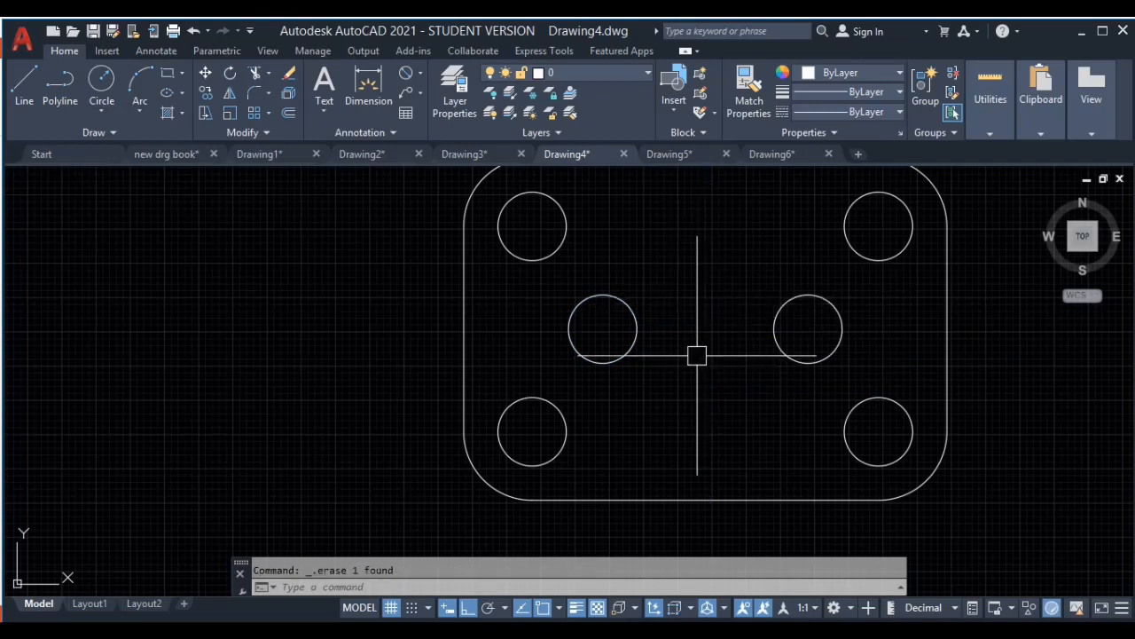
Step: Draw two horizontal lines joining the top quadrants and the bottom quadrants of the two central circles
type("l")
key("Return")
left_click(602, 293)
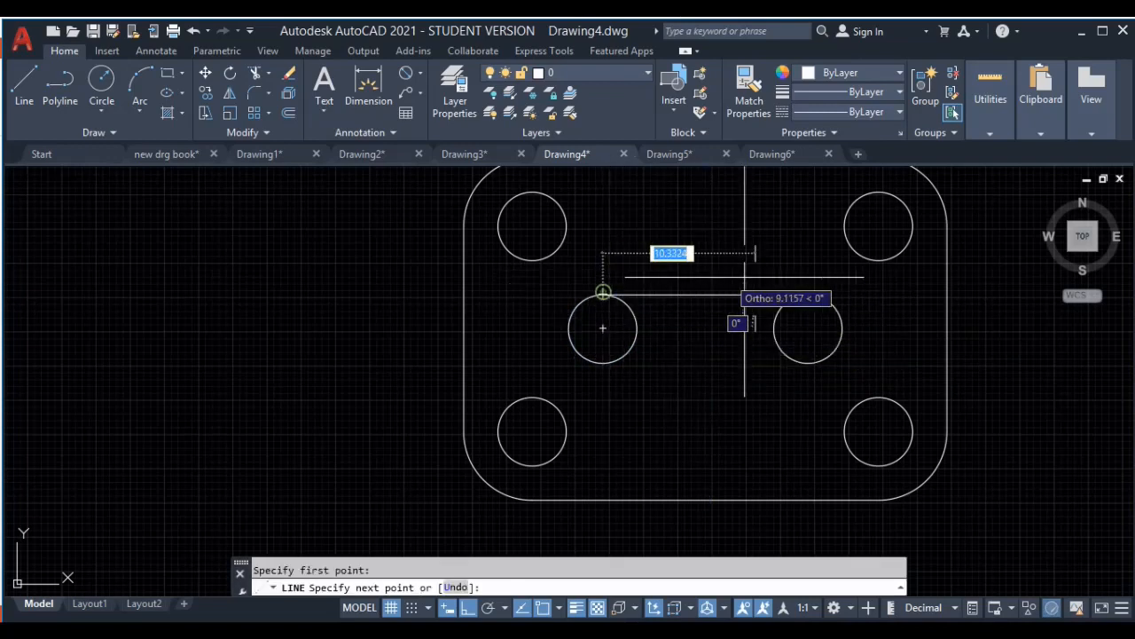
left_click(808, 293)
key("Return")
key("Return")
left_click(603, 362)
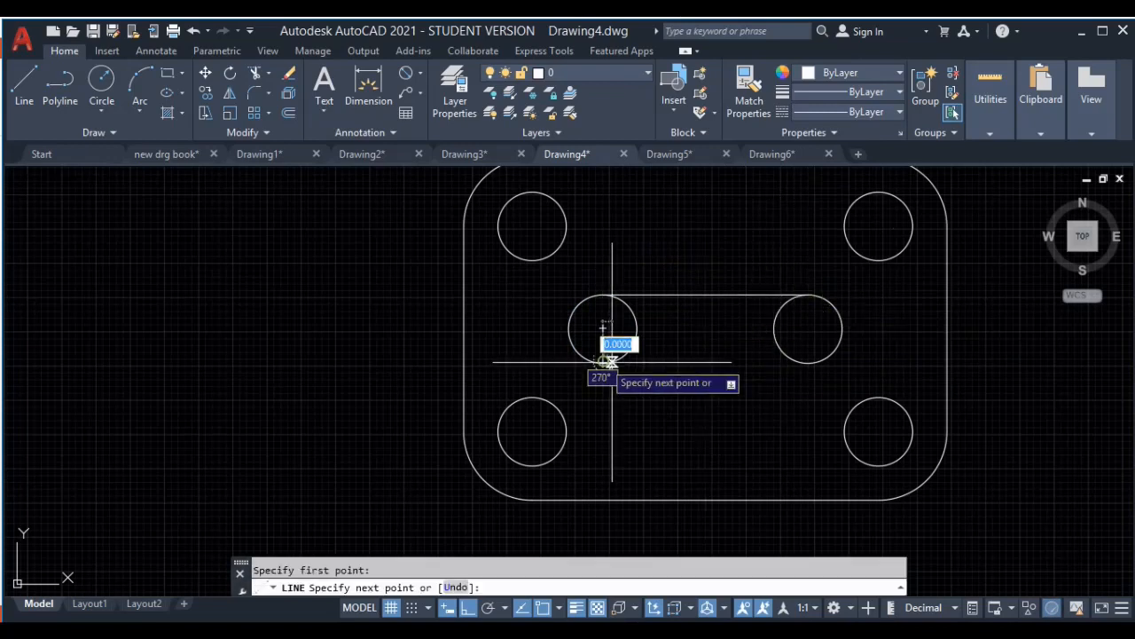
left_click(808, 362)
key("Escape")
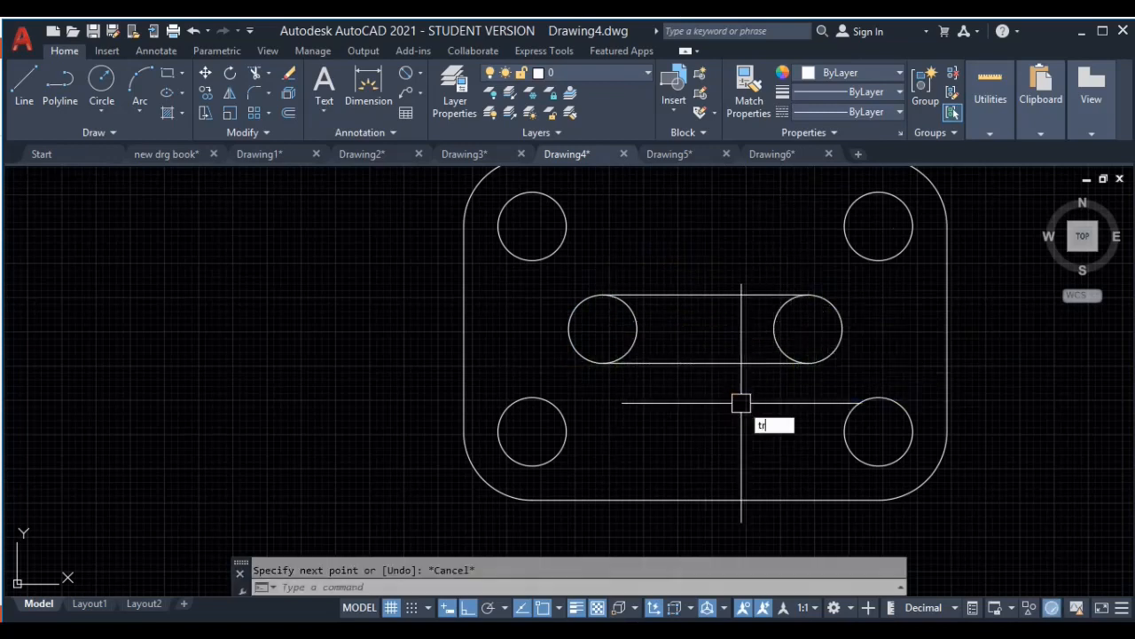
Step: Trim away the inner arcs of the two central circles to form the rounded slot
type("tr")
key("Return")
left_click(775, 330)
left_click(635, 319)
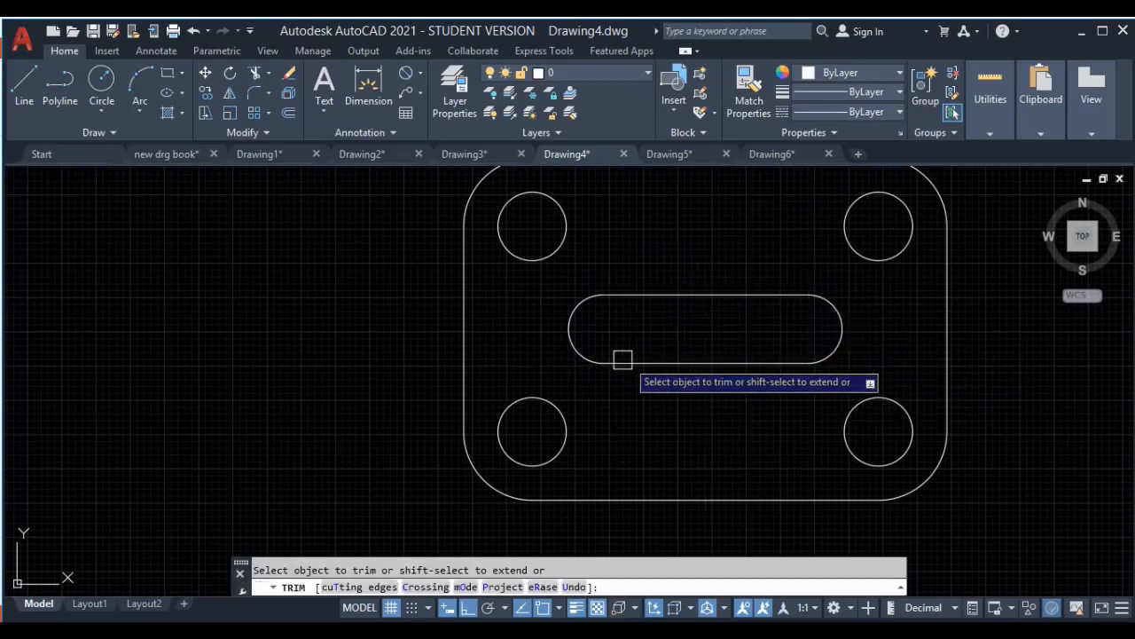
key("Escape")
Step: Move the whole new plate horizontally to the left, closer to the dimensioned reference plate
scroll(789, 360, "down", 4)
middle_click_drag(806, 385, 660, 370)
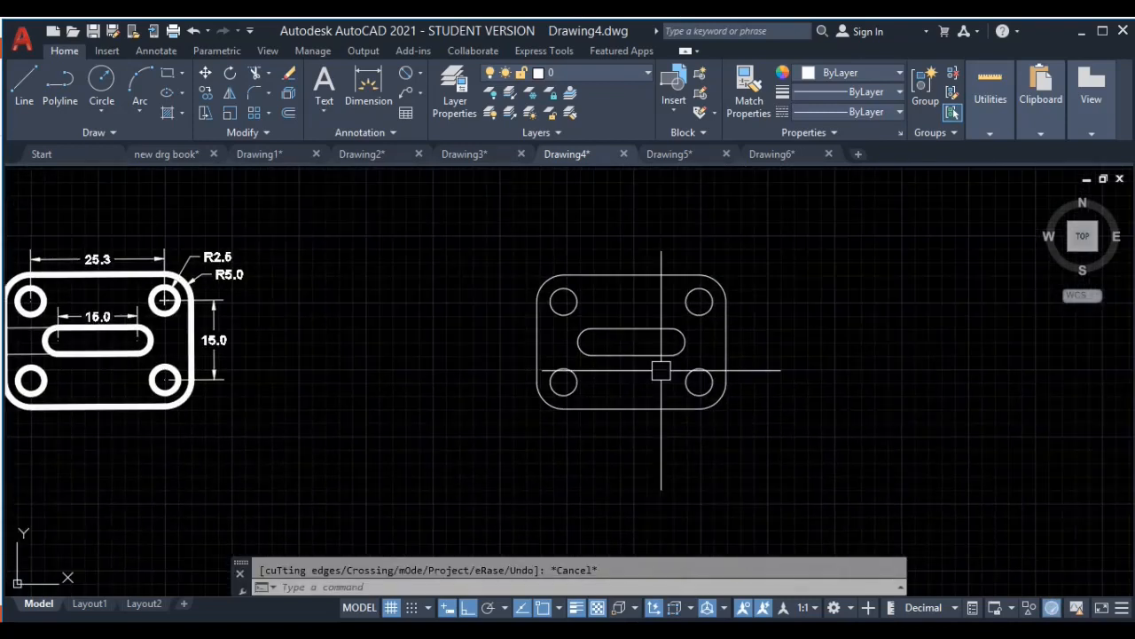
left_click(804, 258)
left_click(499, 463)
type("m")
key("Return")
left_click(531, 408)
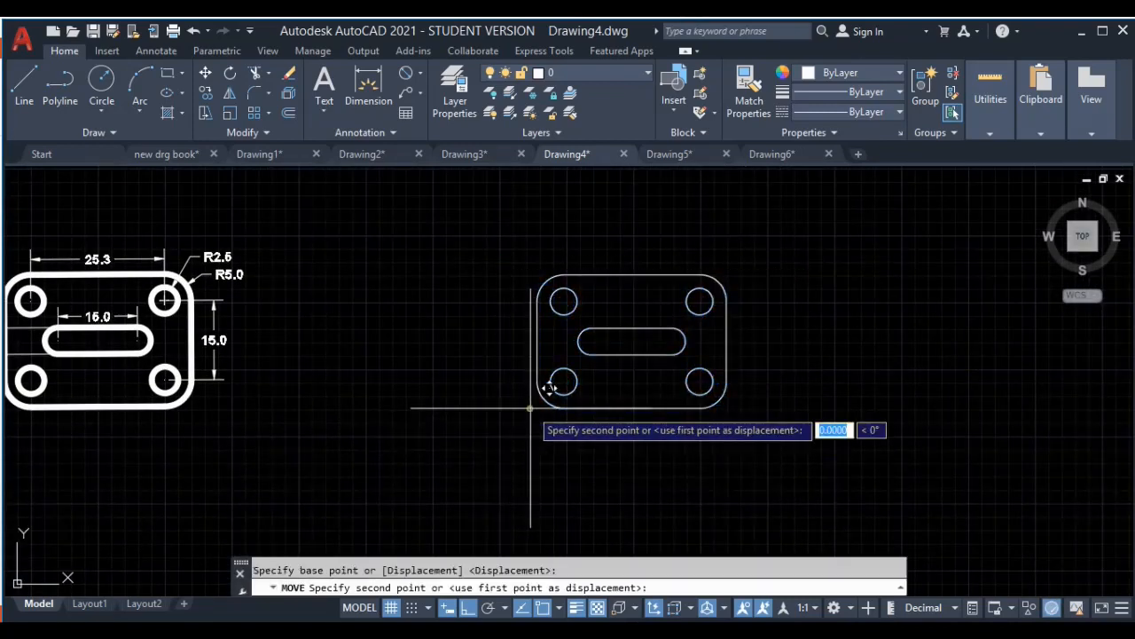
left_click(354, 408)
key("Escape")
Step: Set the lineweight of the entire new plate to 0.50 mm
left_click(613, 234)
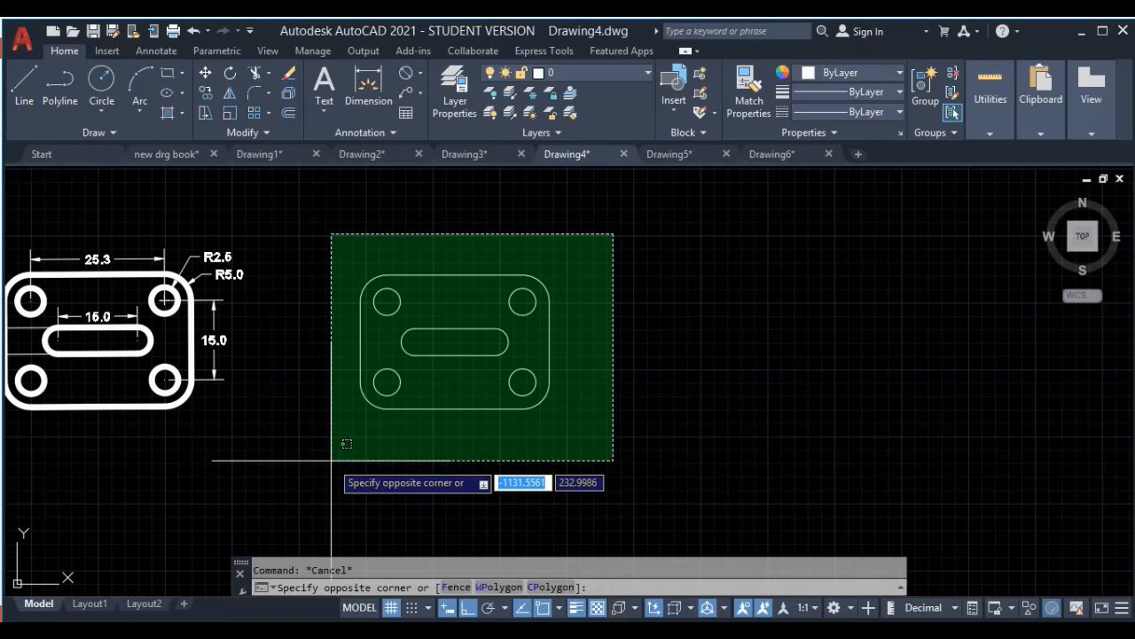
left_click(332, 461)
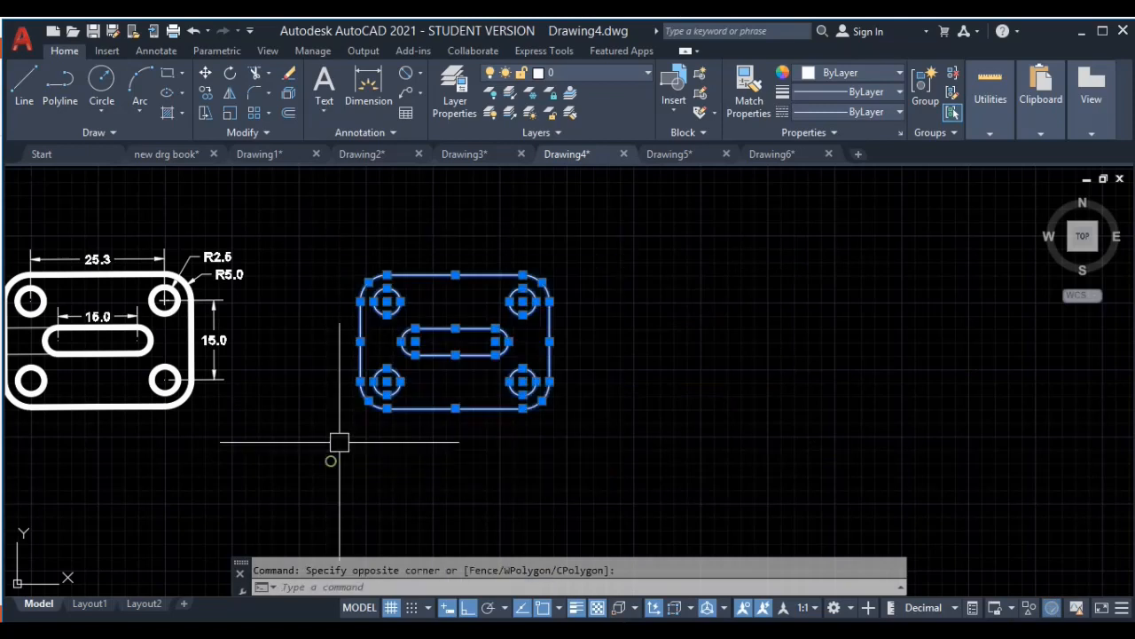
left_click(865, 92)
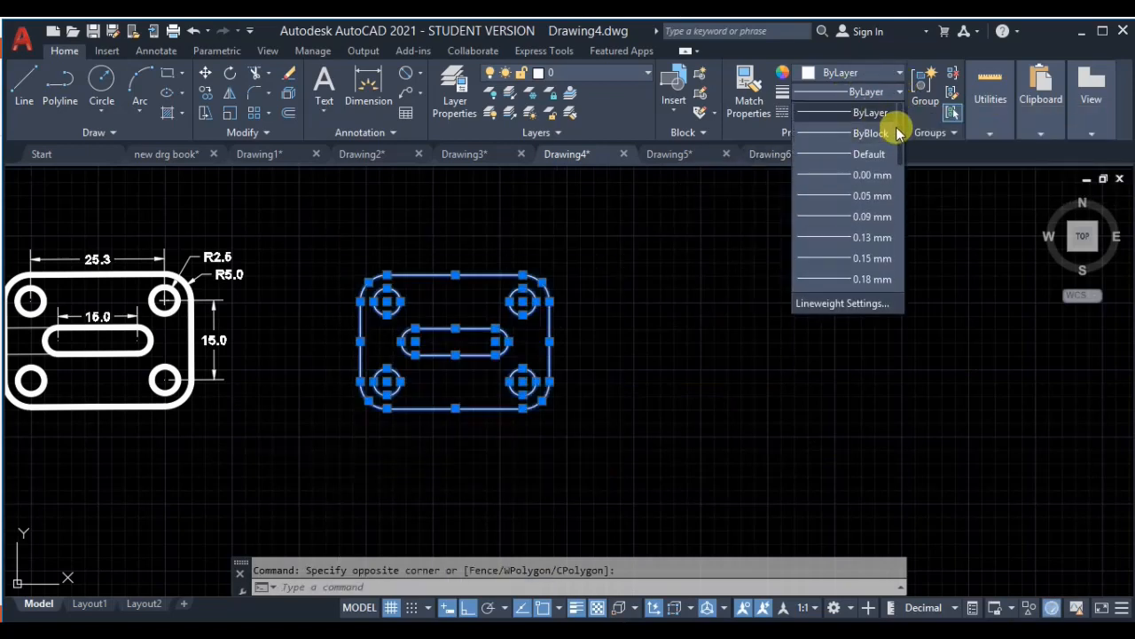
left_click_drag(901, 140, 899, 208)
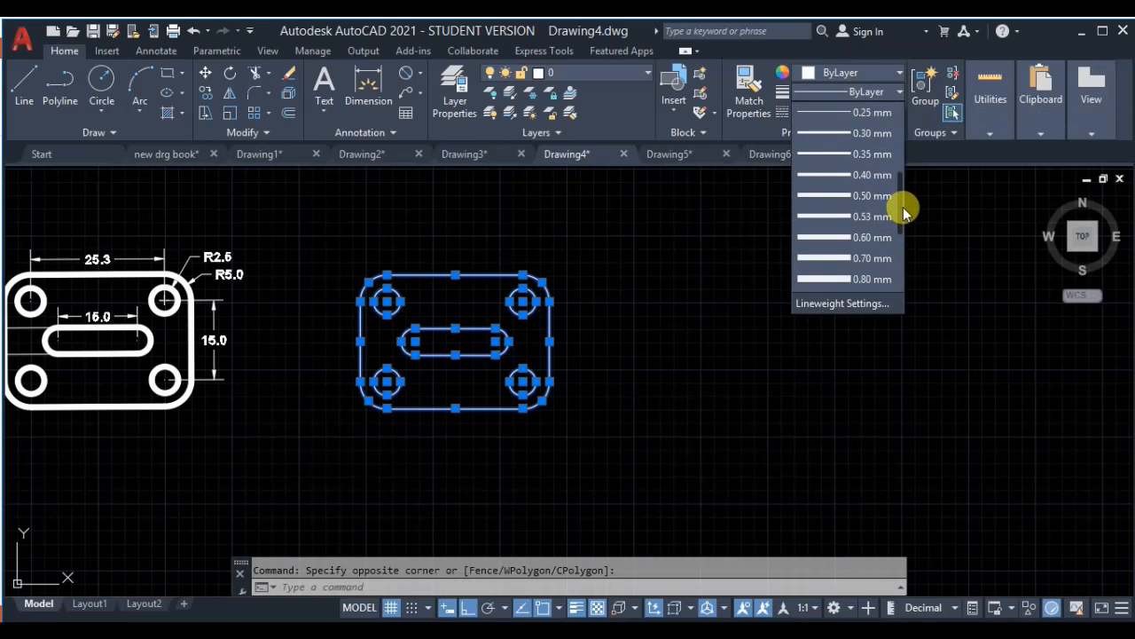
left_click(854, 195)
key("Escape")
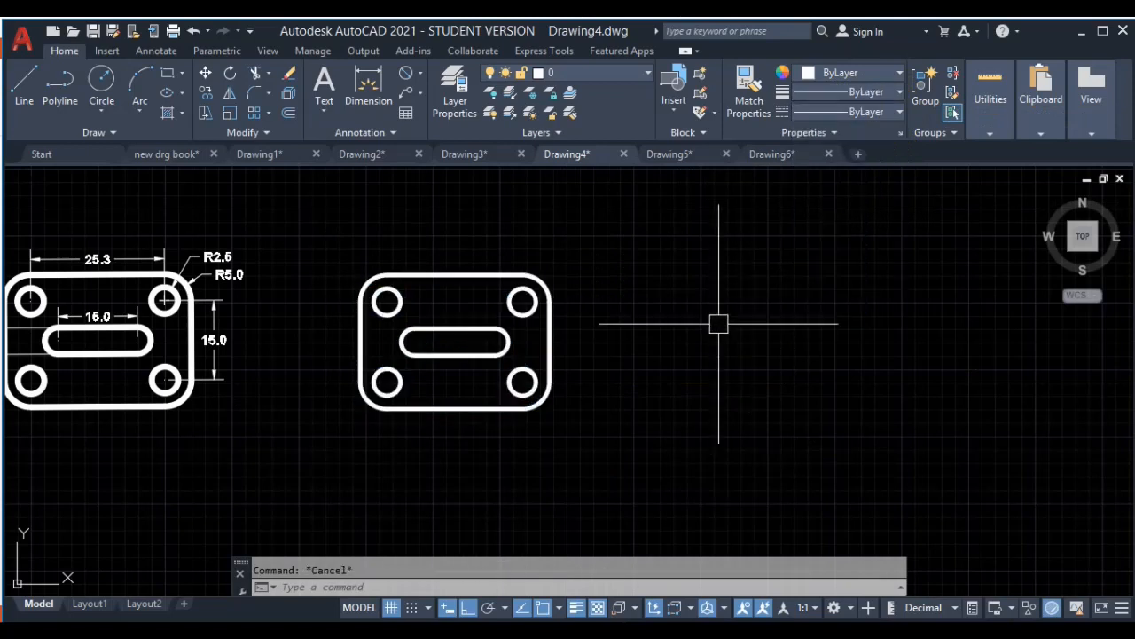
Step: Switch to the Drawing5 drawing containing the dining table and chairs
scroll(719, 325, "down", 6)
middle_click_drag(792, 354, 529, 419)
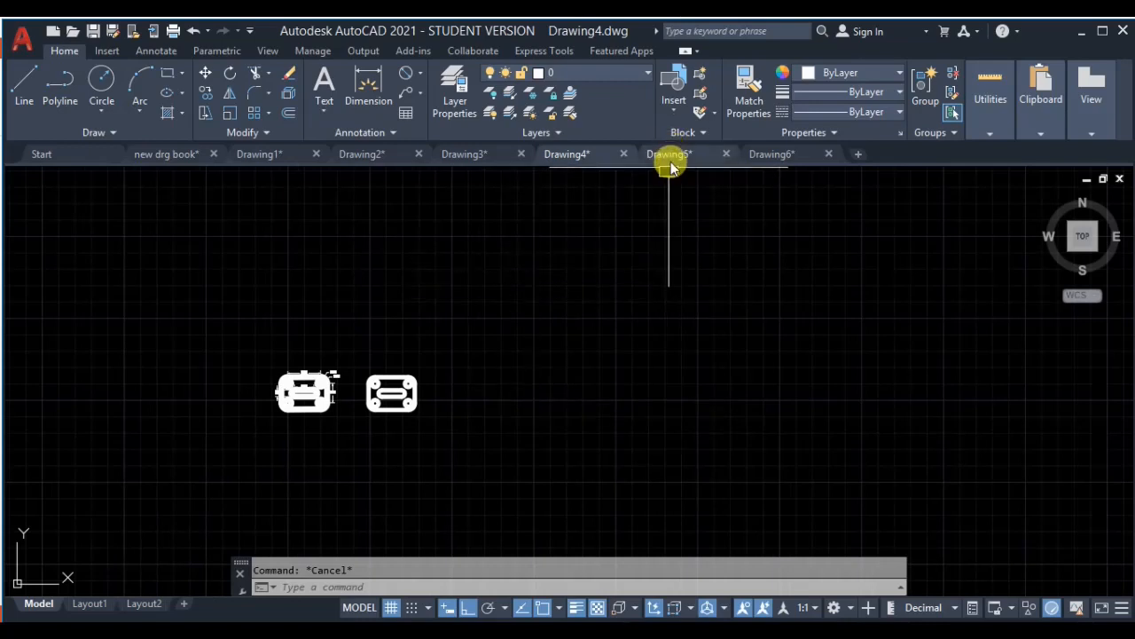
mouse_move(675, 158)
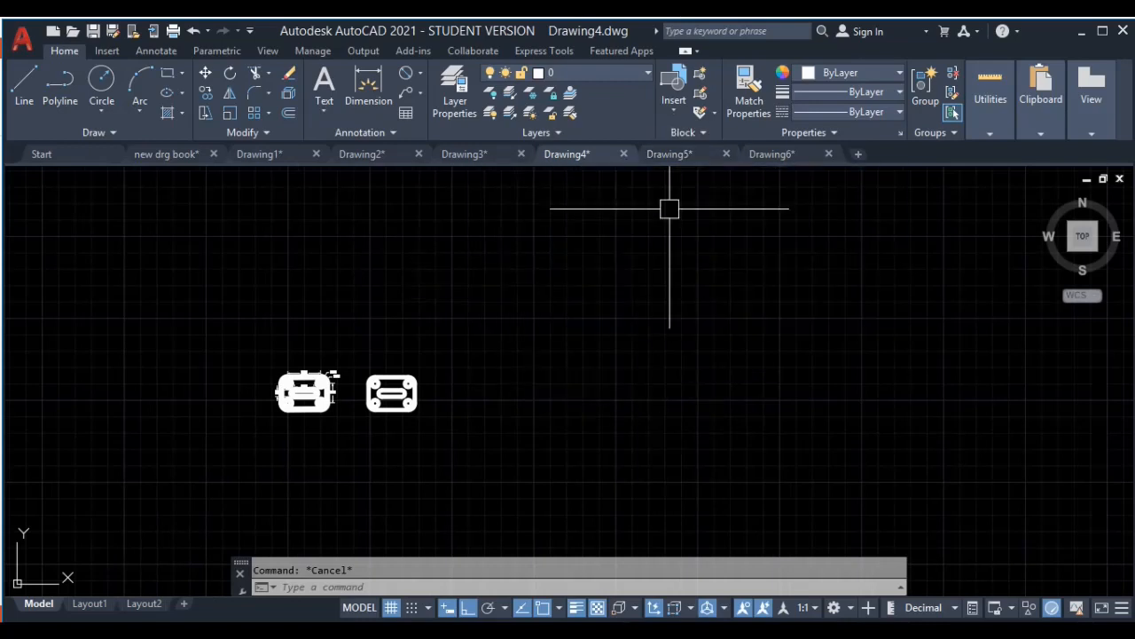
left_click(770, 154)
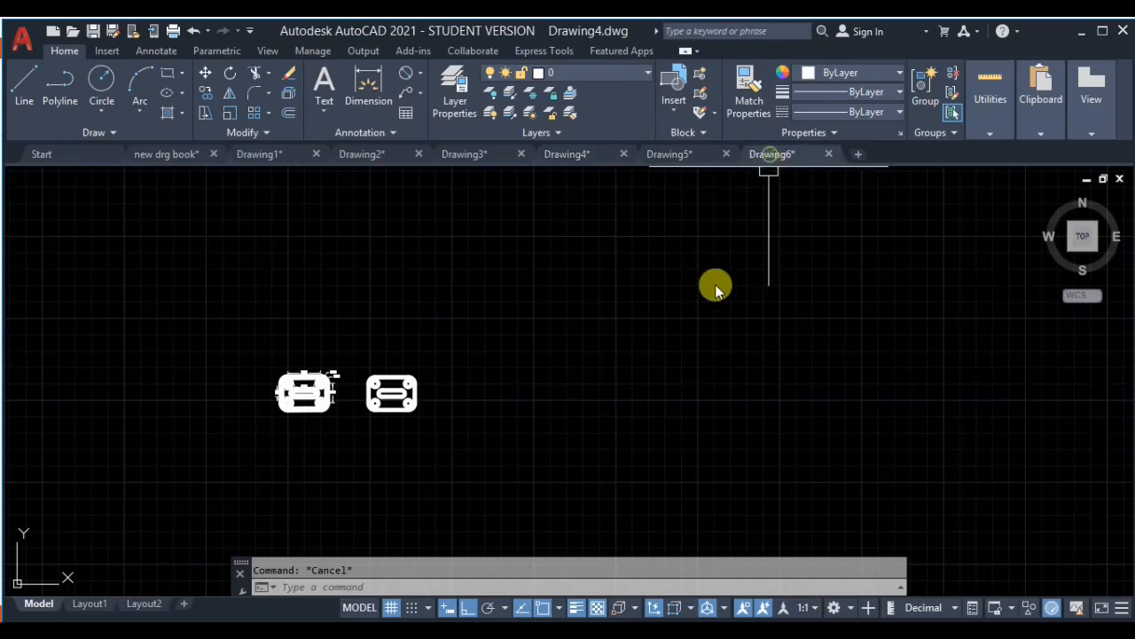
left_click(671, 154)
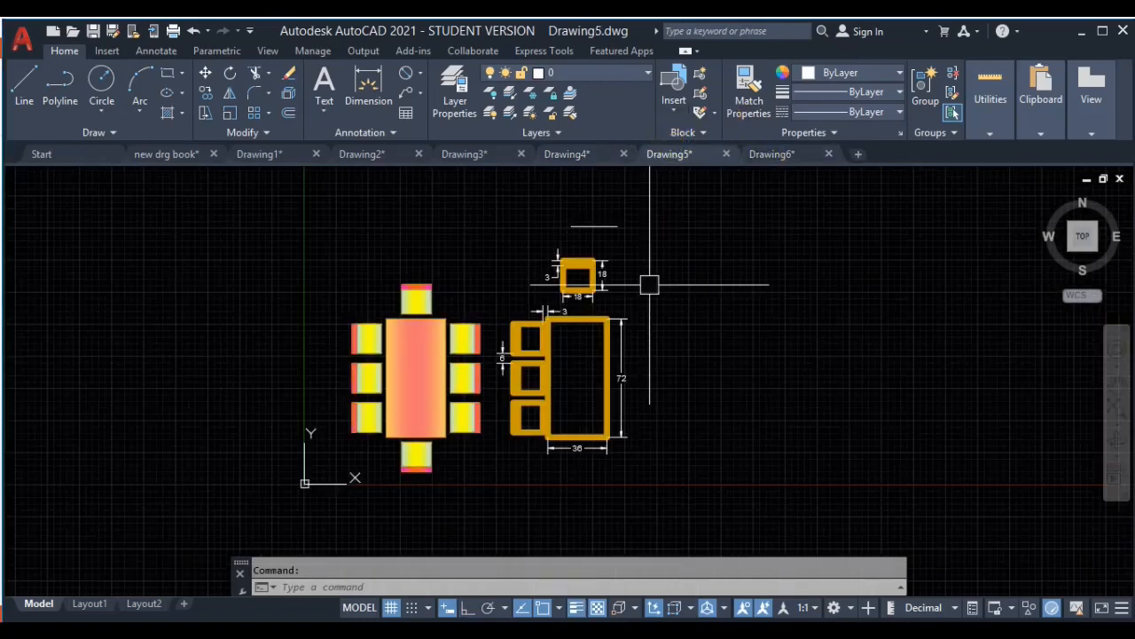
Step: Draw the tabletop as a 36 by 72 rectangle in the empty space beside the dimensioned reference table
scroll(390, 379, "up", 2)
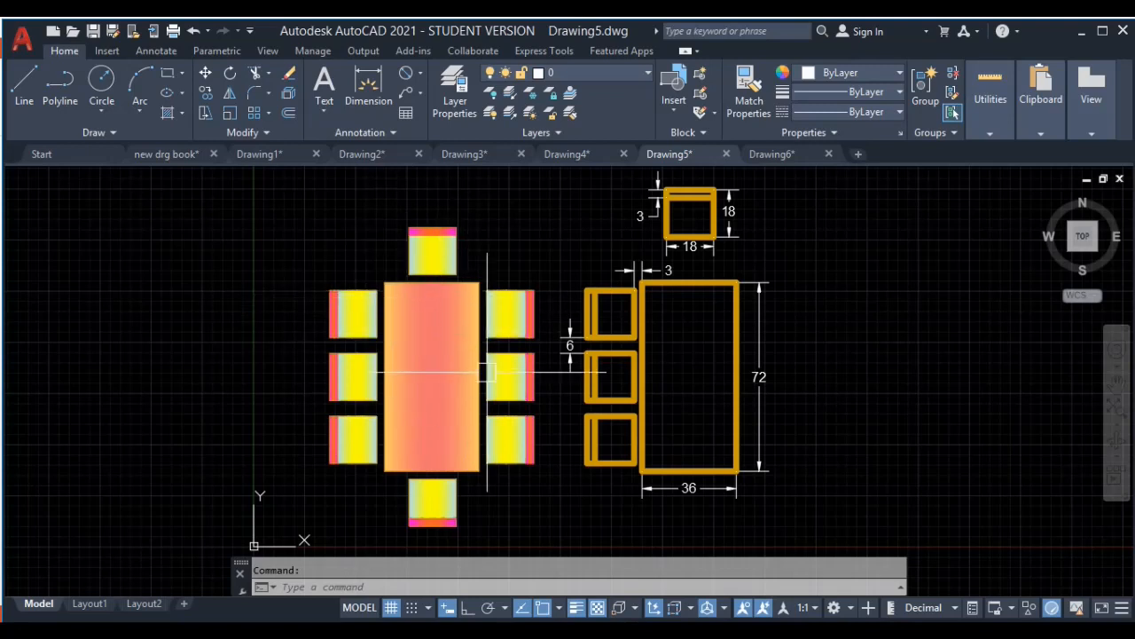
middle_click_drag(729, 368, 695, 382)
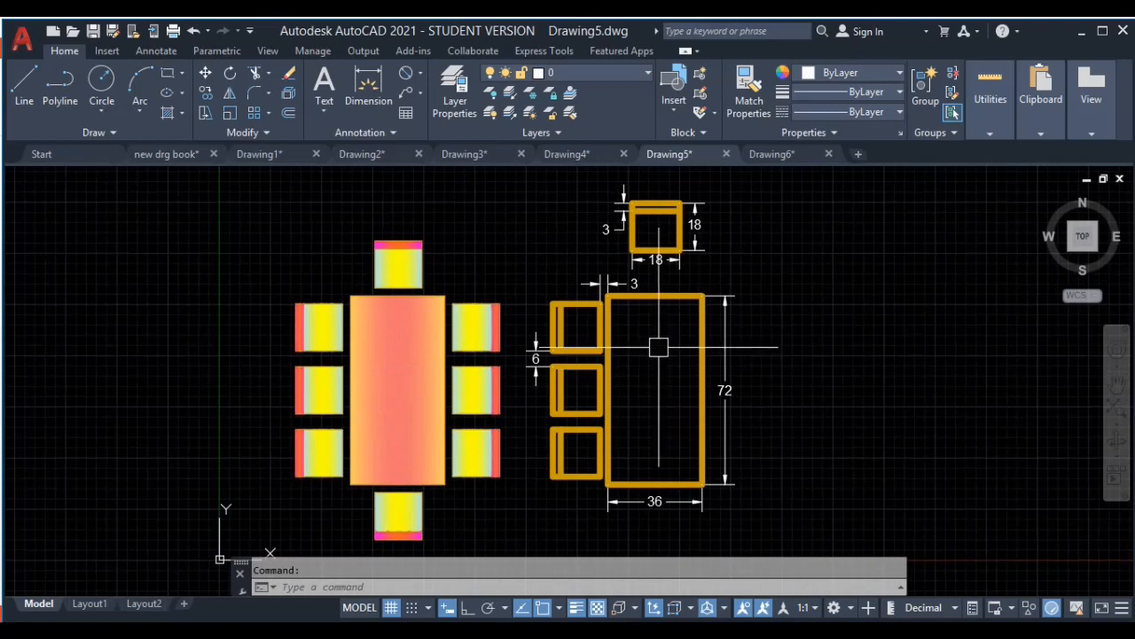
mouse_move(705, 354)
middle_mouse_down()
mouse_move(682, 370)
mouse_move(584, 347)
middle_mouse_up()
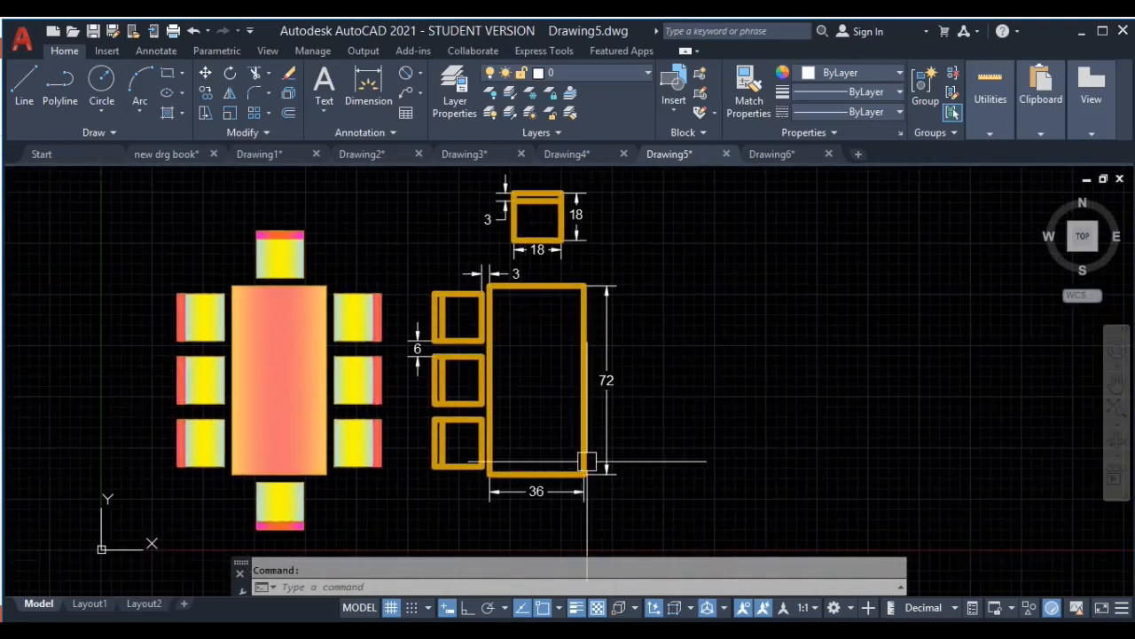
middle_click_drag(710, 456, 664, 433)
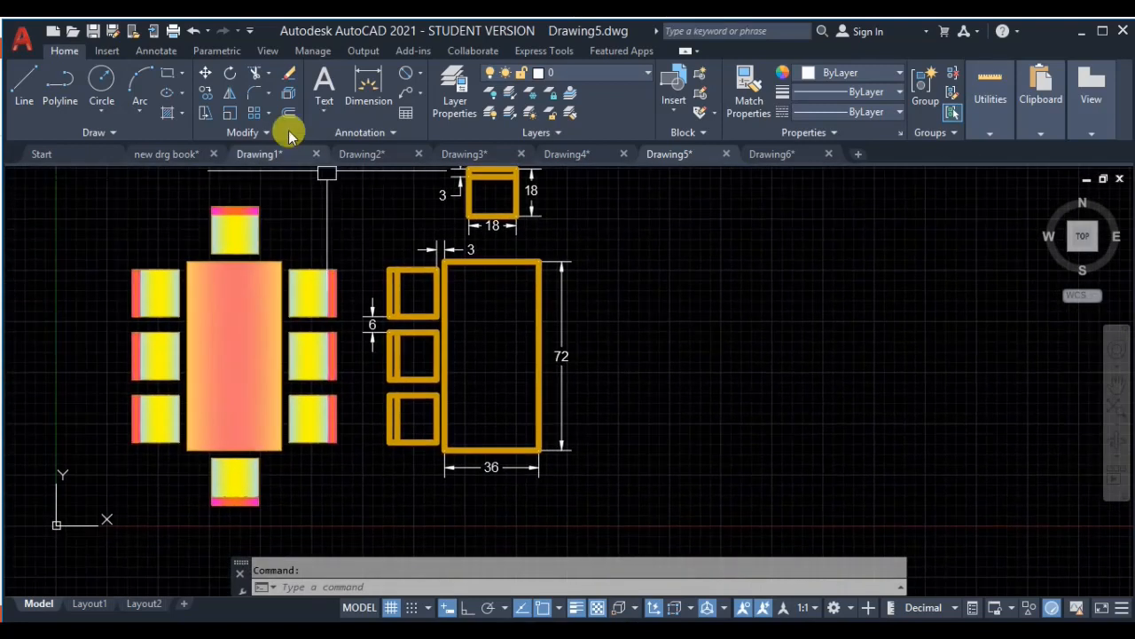
type("re")
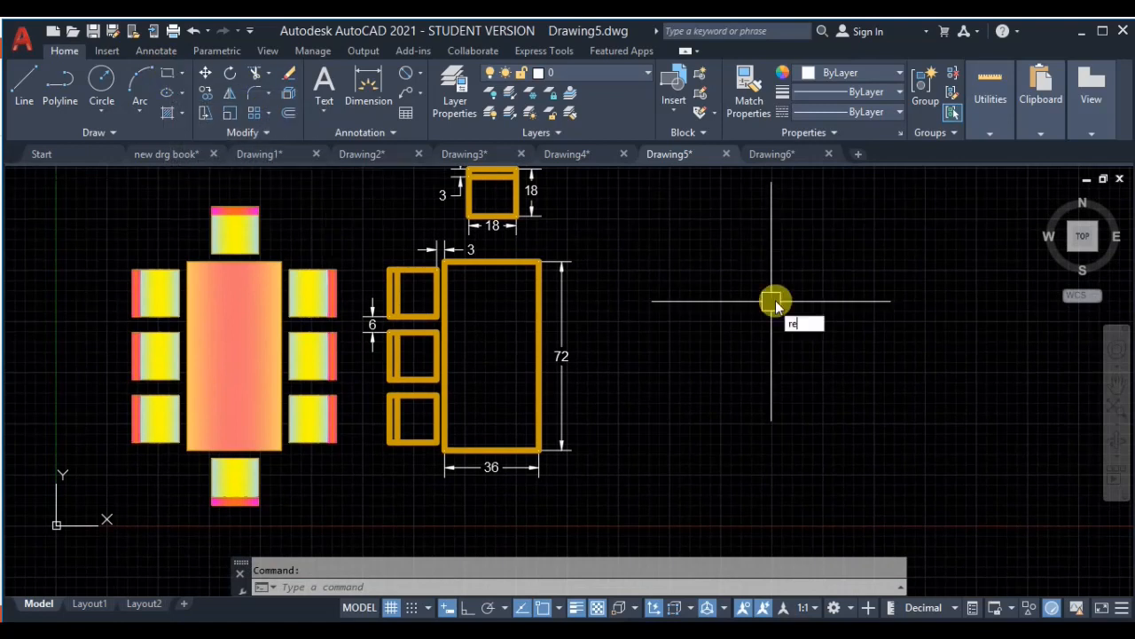
type("c")
key("Return")
left_click(762, 468)
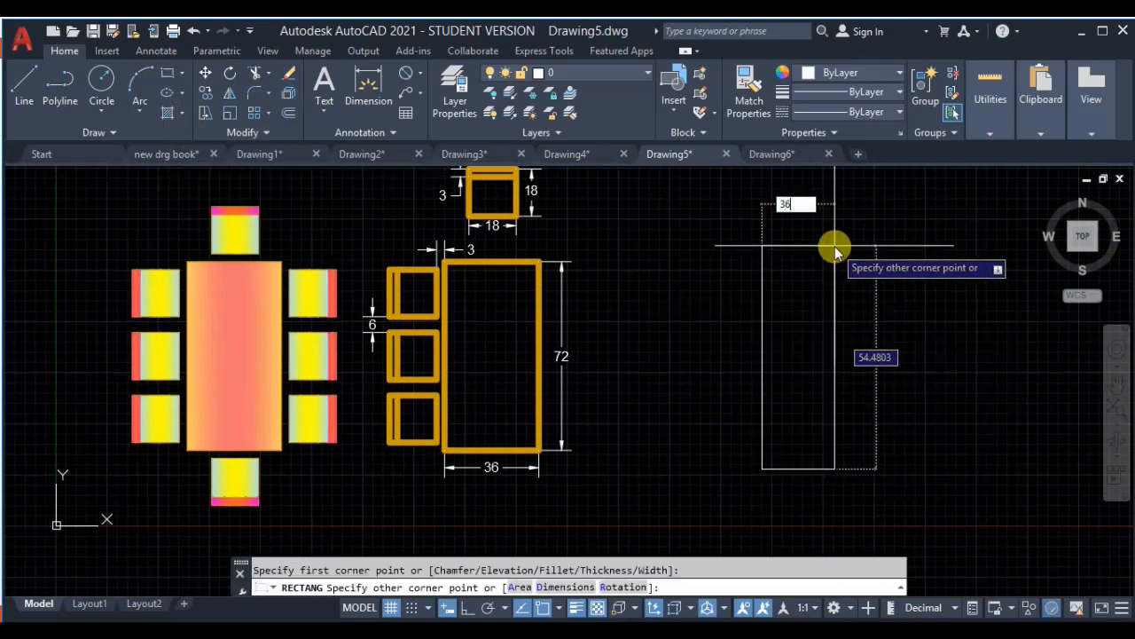
key("Tab")
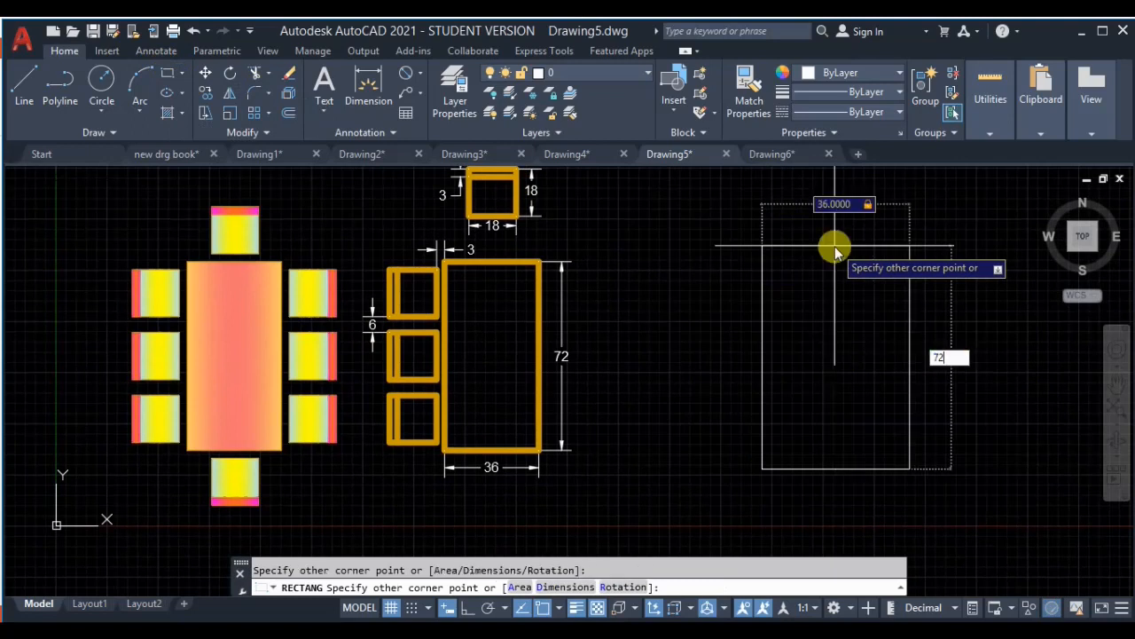
key("Return")
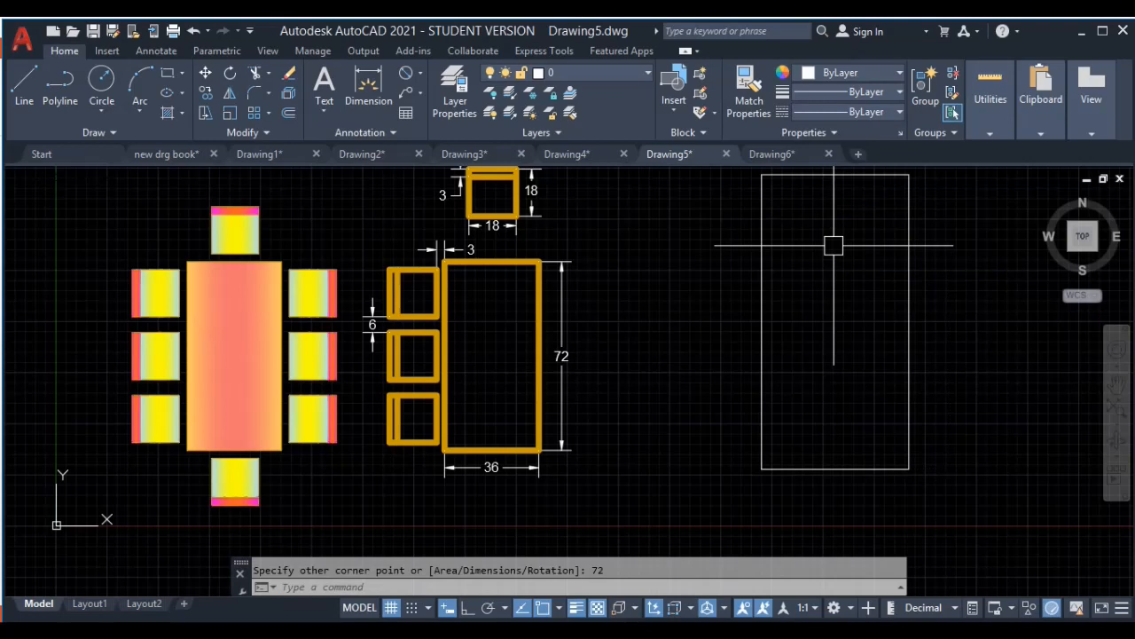
Step: Move the new tabletop rectangle farther right, away from the dimensioned reference table
scroll(905, 333, "down", 2)
middle_click_drag(899, 333, 714, 333)
left_click(764, 304)
left_click(663, 373)
type("m")
key("Return")
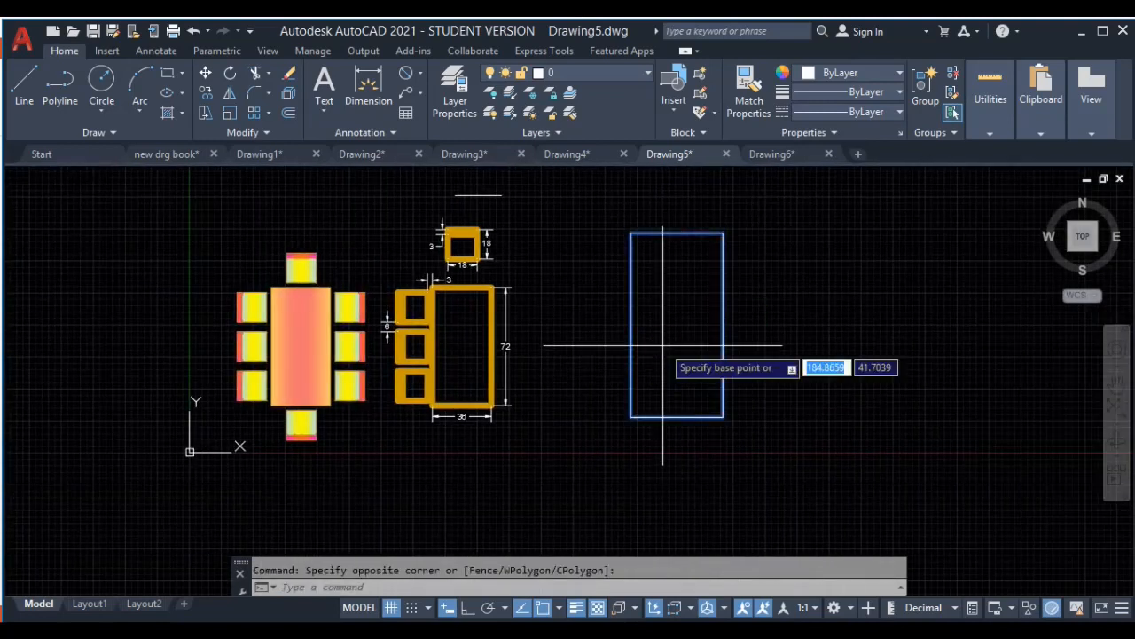
left_click(663, 345)
left_click(845, 364)
key("Escape")
Step: Draw the chair outline as an 18 by 18 square to the right of the dimensioned reference chair
scroll(453, 206, "up", 6)
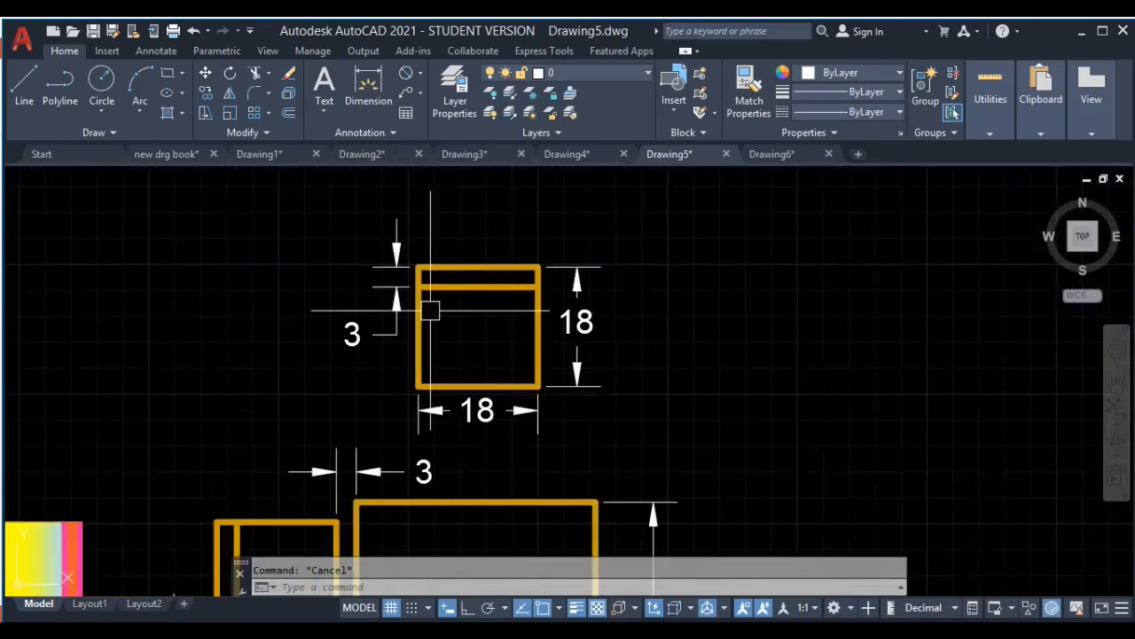
middle_click_drag(603, 386, 585, 329)
scroll(539, 385, "down", 4)
mouse_move(539, 385)
middle_mouse_down()
mouse_move(588, 212)
mouse_move(496, 281)
middle_mouse_up()
middle_click_drag(467, 198, 443, 263)
scroll(444, 265, "up", 4)
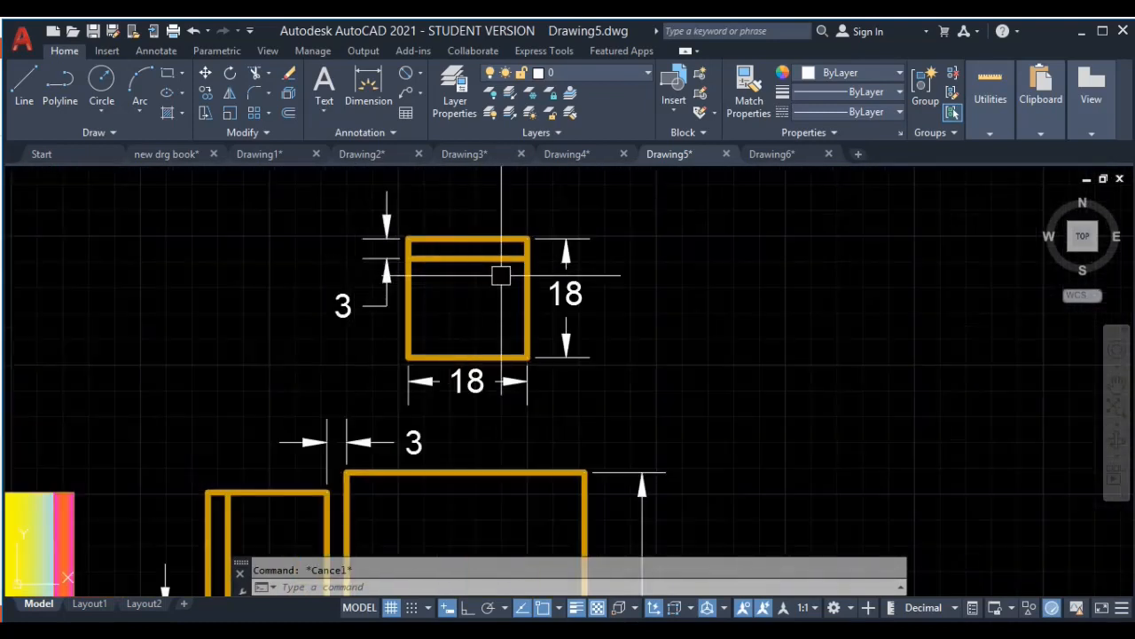
scroll(460, 240, "down", 4)
scroll(461, 239, "up", 4)
middle_click_drag(451, 258, 310, 304)
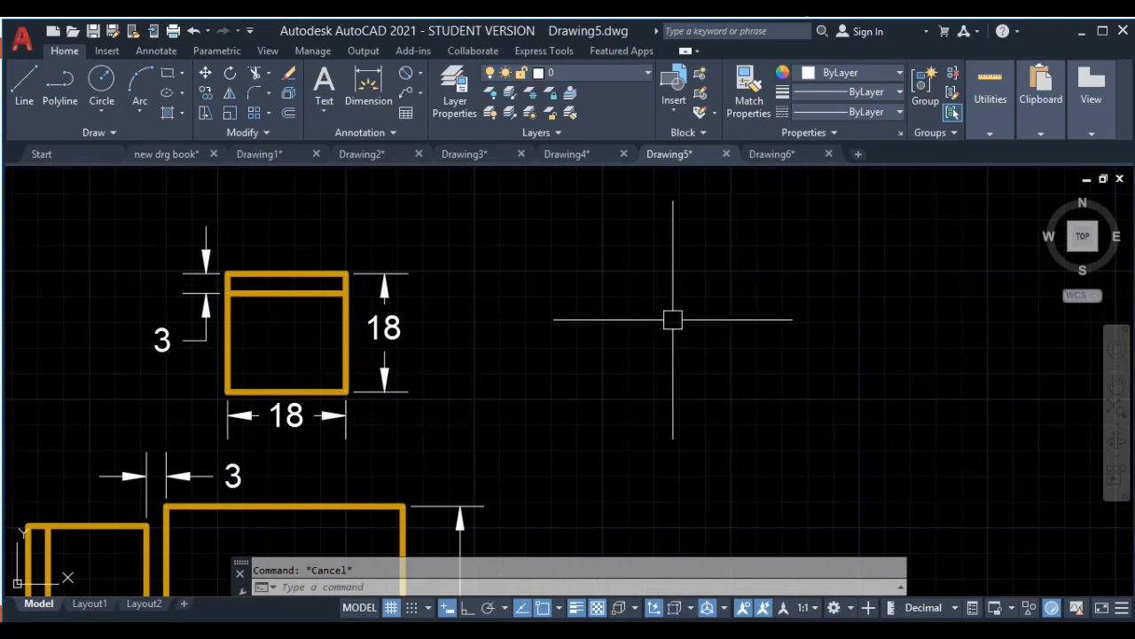
key("Return")
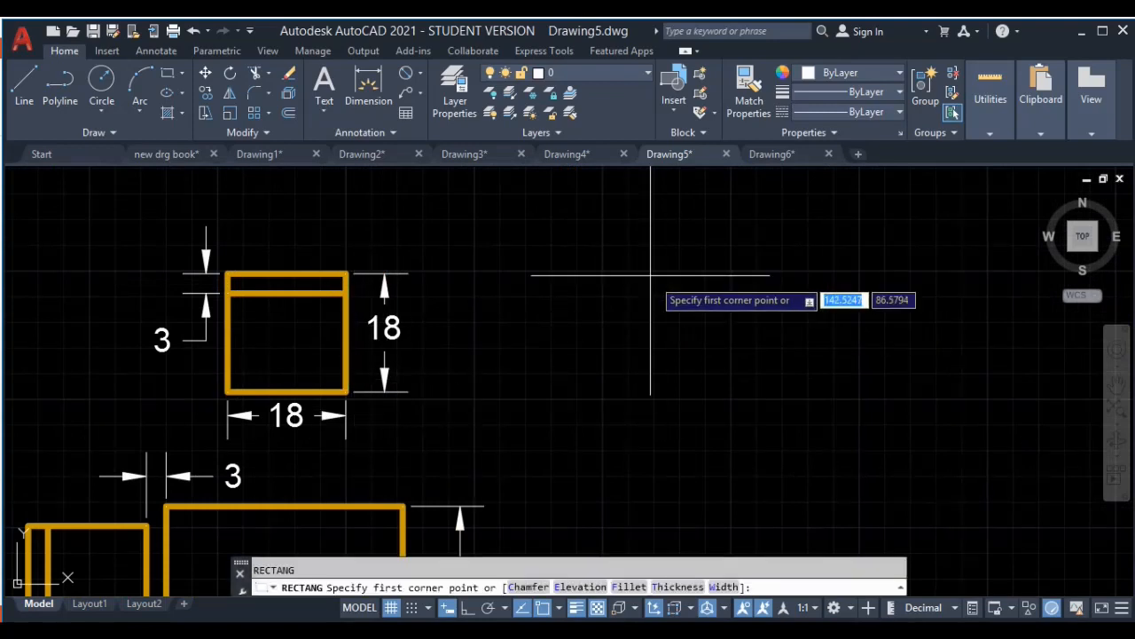
left_click(641, 263)
type("18")
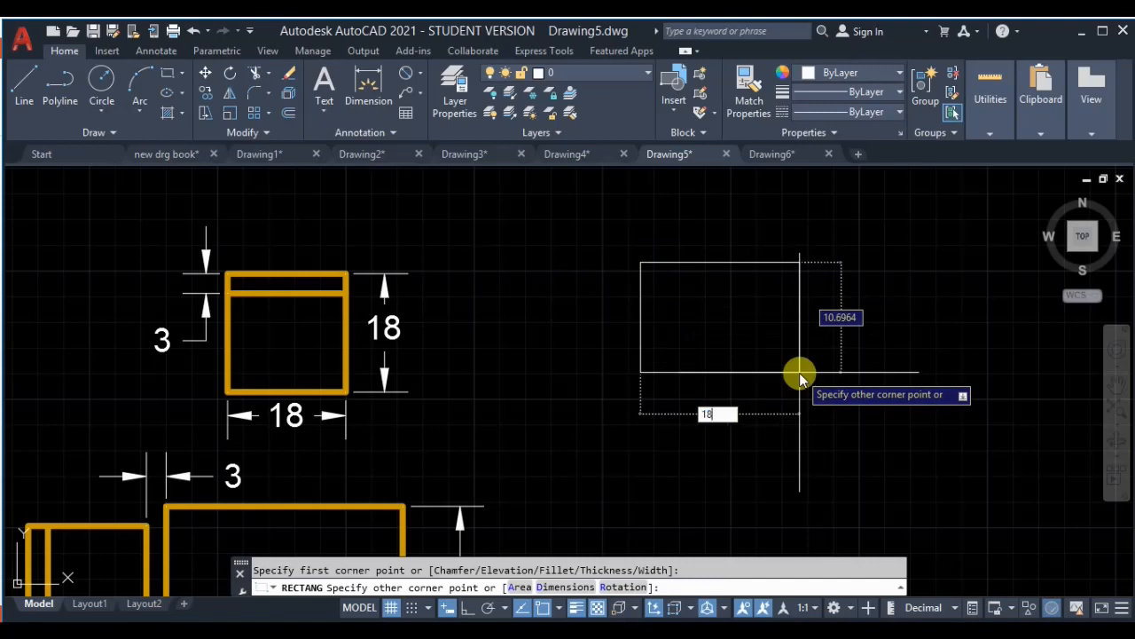
key("Tab")
type("18")
key("Return")
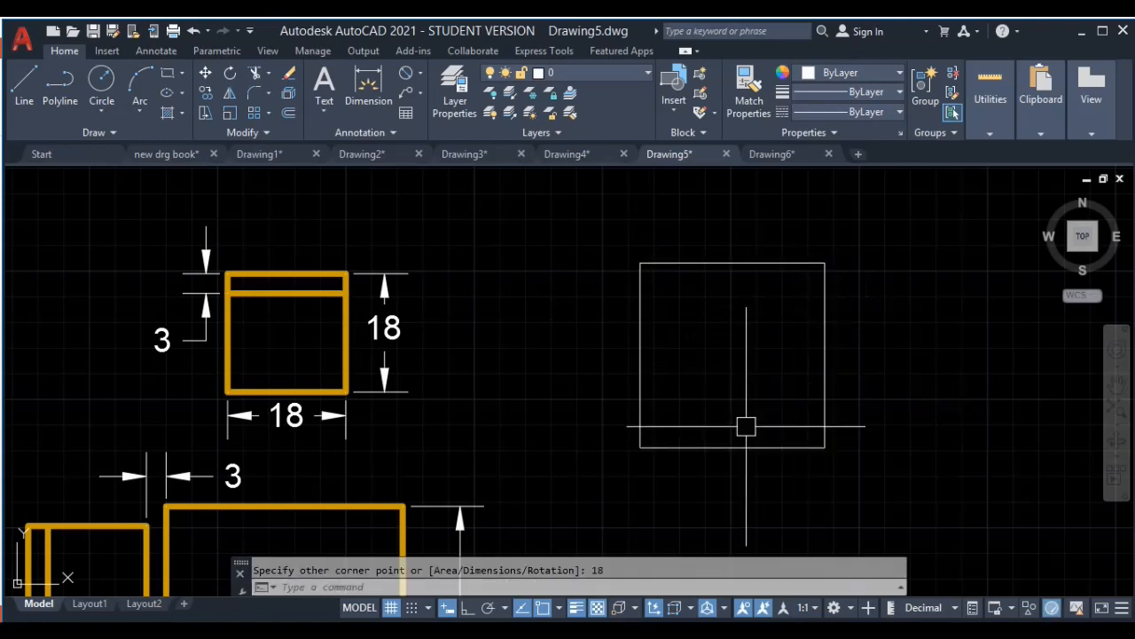
Step: Draw an 18 by 3 rectangle above the chair square for the backrest
middle_click_drag(746, 426, 720, 407)
middle_click_drag(381, 356, 375, 460)
type("re")
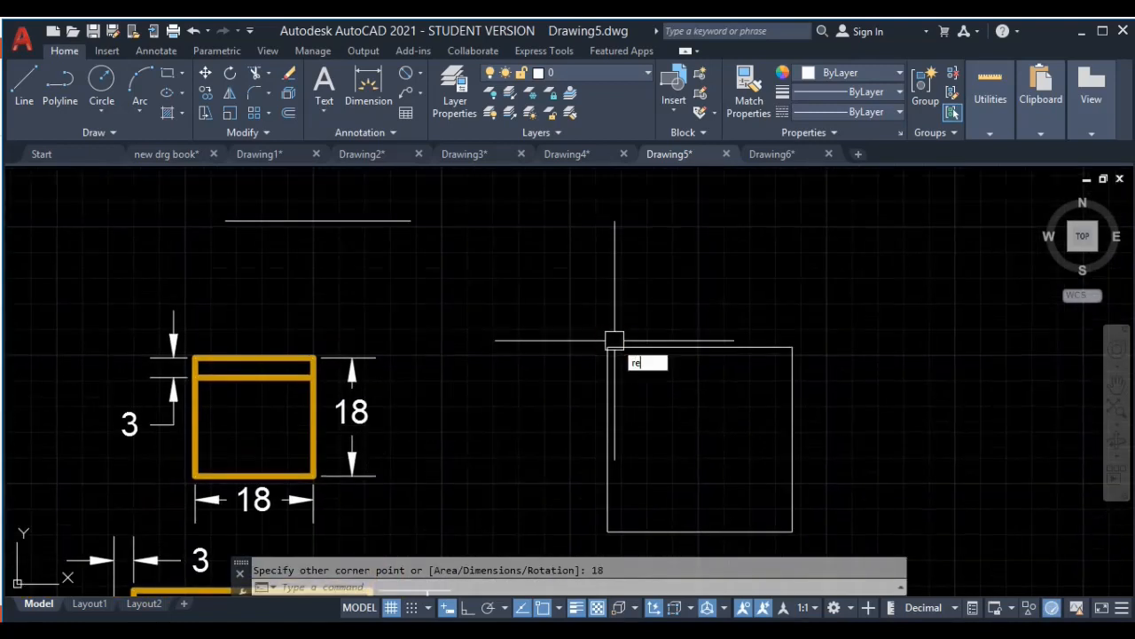
type("c")
key("Return")
left_click(638, 222)
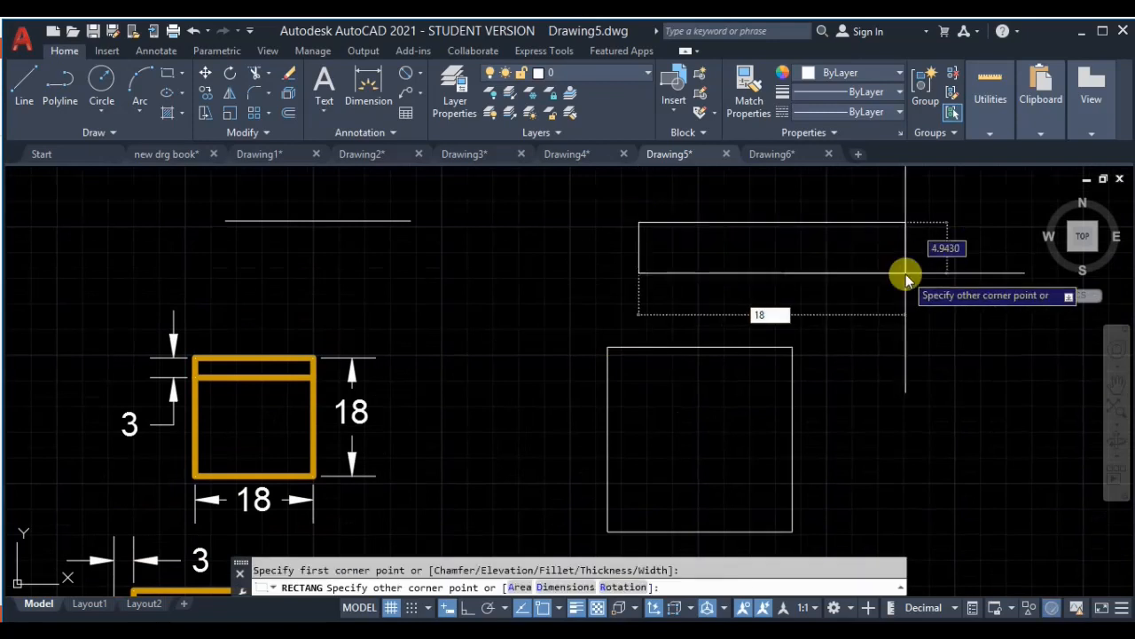
key("Tab")
type("3")
key("Return")
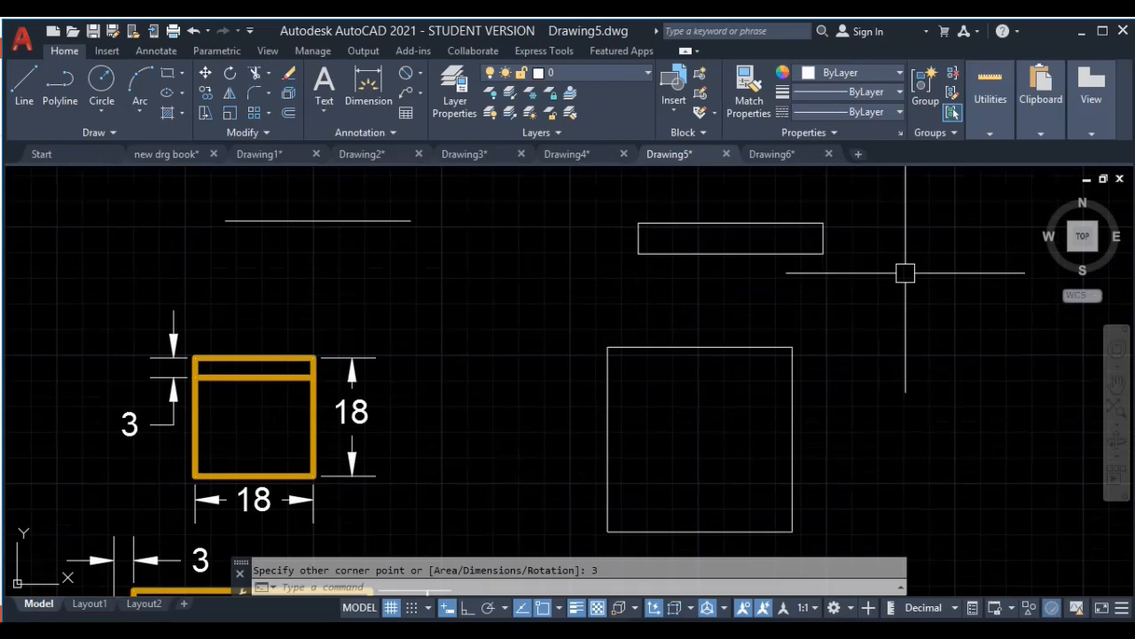
Step: Move the backrest rectangle into the chair square so that their upper-left corners coincide
left_click(788, 276)
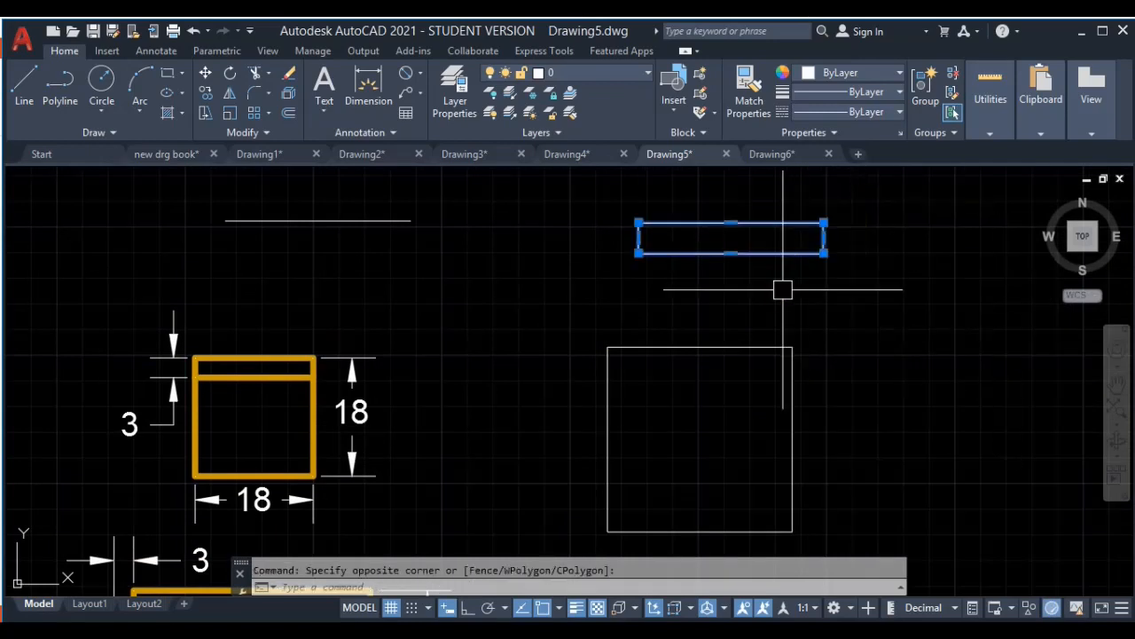
key("m")
key("Return")
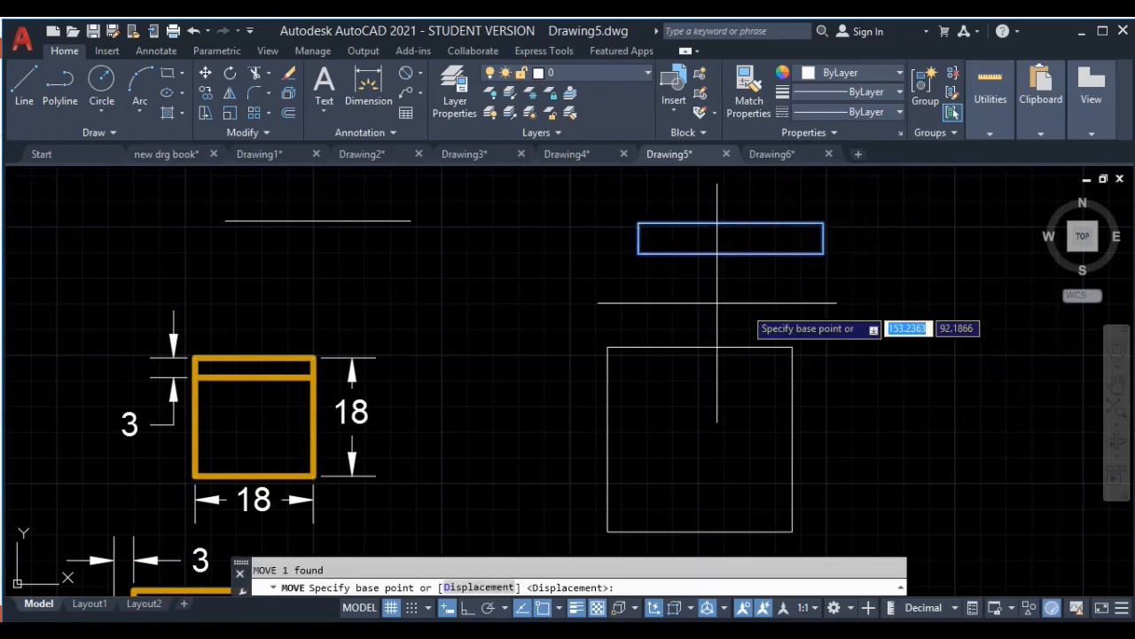
left_click(639, 223)
left_click(613, 347)
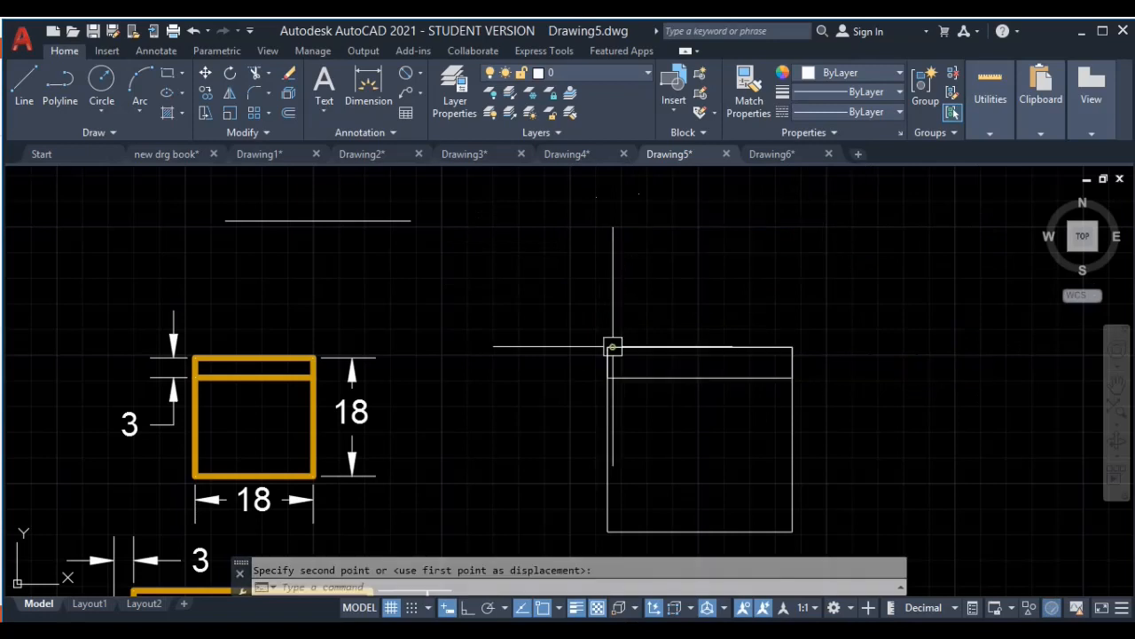
Step: Move the chair square together with its backrest to just above the new tabletop
scroll(767, 417, "down", 3)
scroll(744, 258, "up", 1)
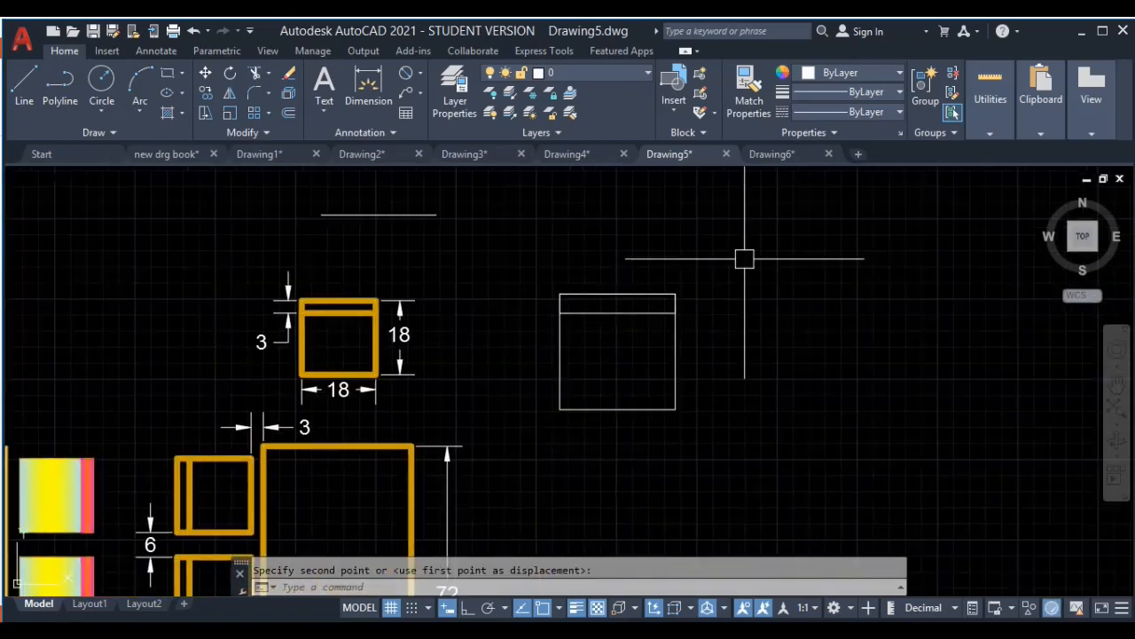
left_click(744, 258)
left_click(575, 405)
middle_click_drag(765, 459, 600, 438)
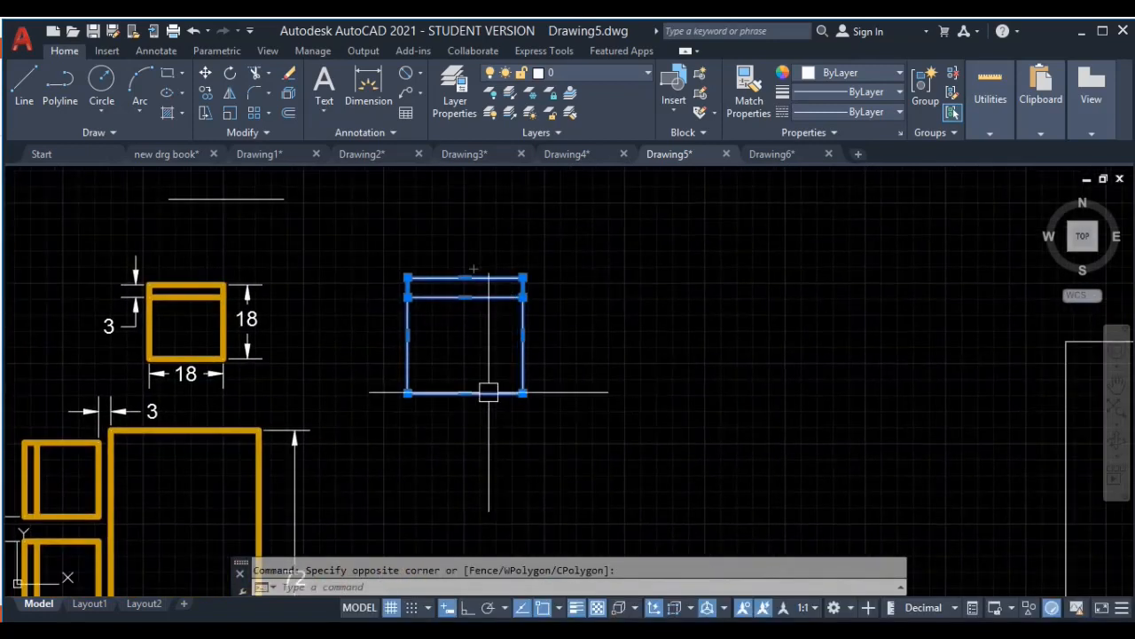
type("m")
key("Return")
left_click(469, 352)
middle_click_drag(871, 327, 314, 354)
scroll(311, 358, "down", 2)
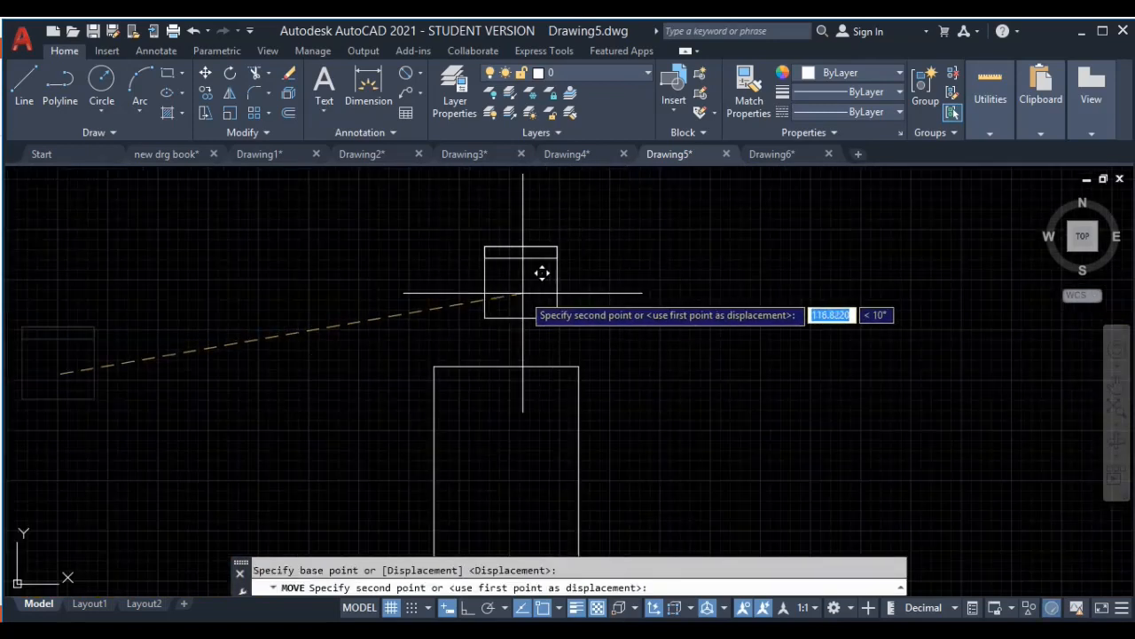
left_click(496, 299)
key("Escape")
Step: Draw a 3-unit vertical helper line upward from the midpoint of the new tabletop's upper edge
scroll(480, 374, "up", 3)
middle_click_drag(54, 399, 662, 399)
scroll(399, 391, "down", 3)
middle_click_drag(213, 421, 591, 403)
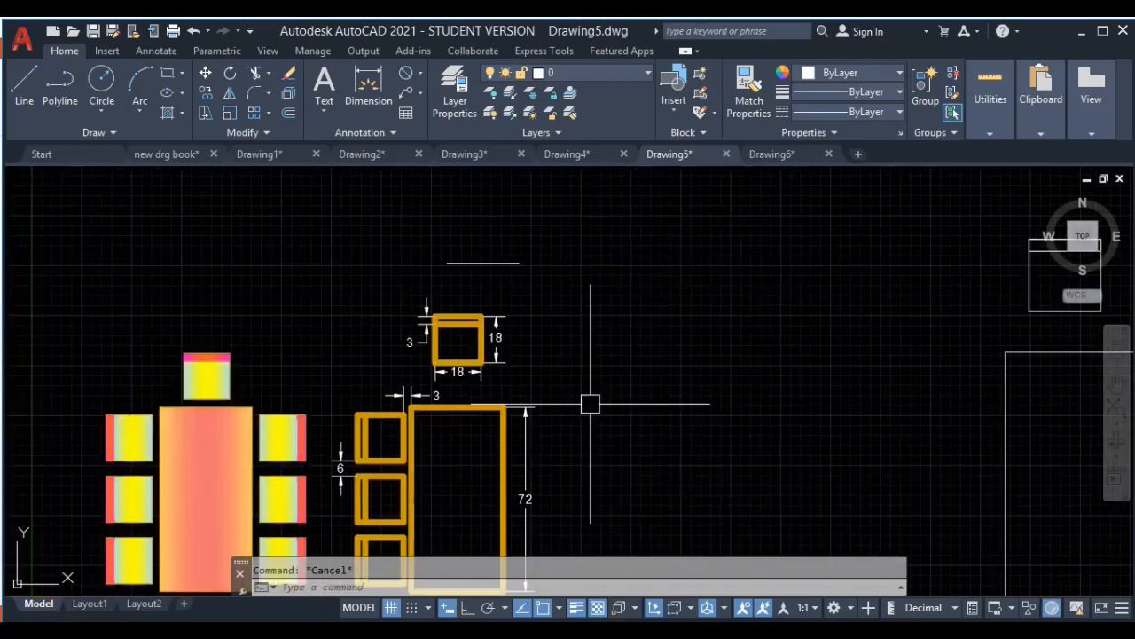
scroll(385, 405, "up", 2)
scroll(993, 414, "down", 2)
middle_click_drag(994, 414, 690, 434)
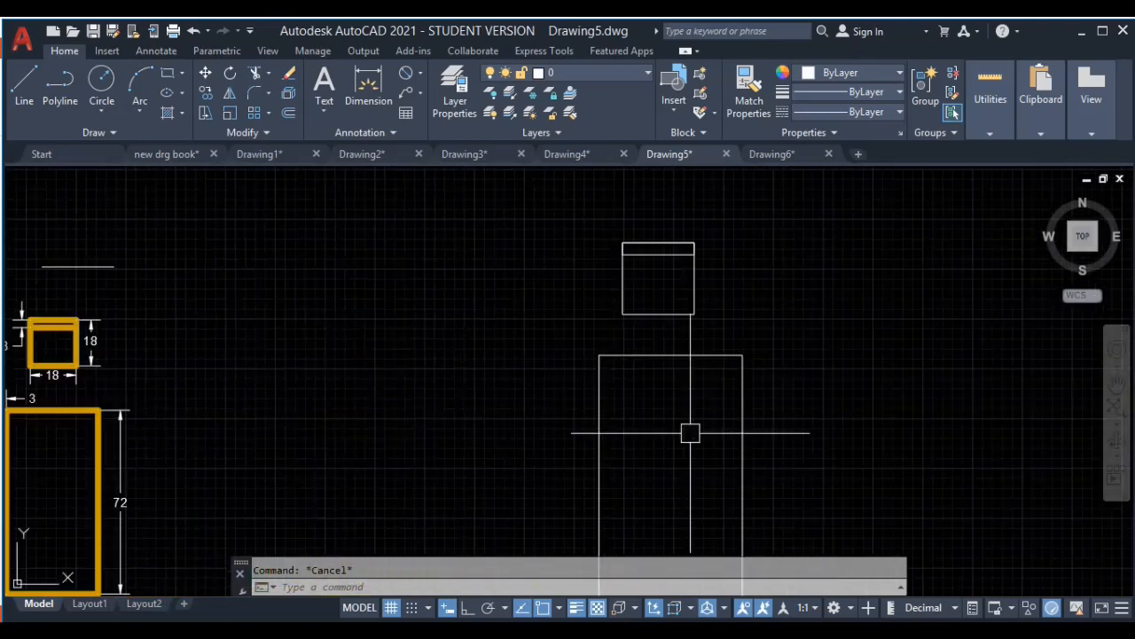
scroll(732, 348, "up", 2)
key("l")
key("Return")
left_click(644, 362)
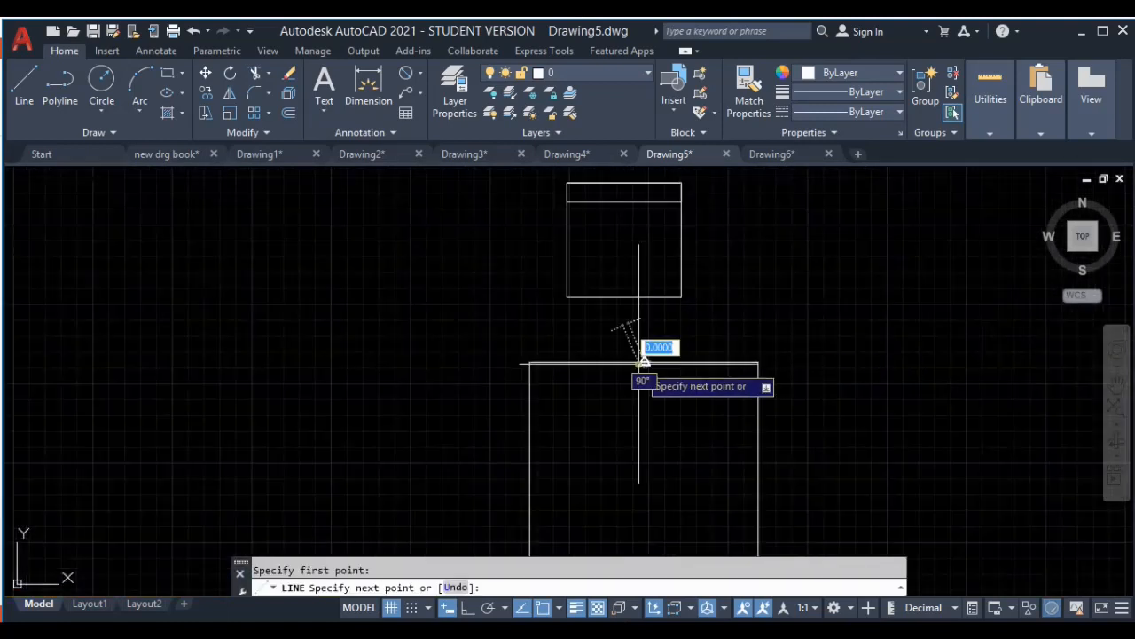
left_click(644, 346)
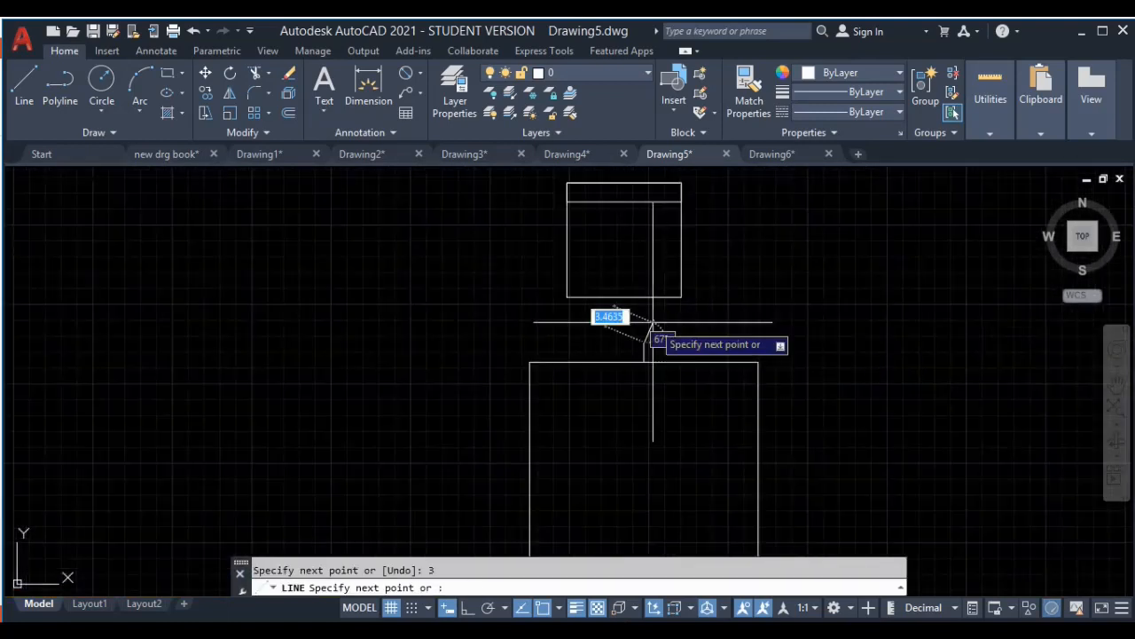
key("Return")
left_click(730, 254)
left_click(642, 308)
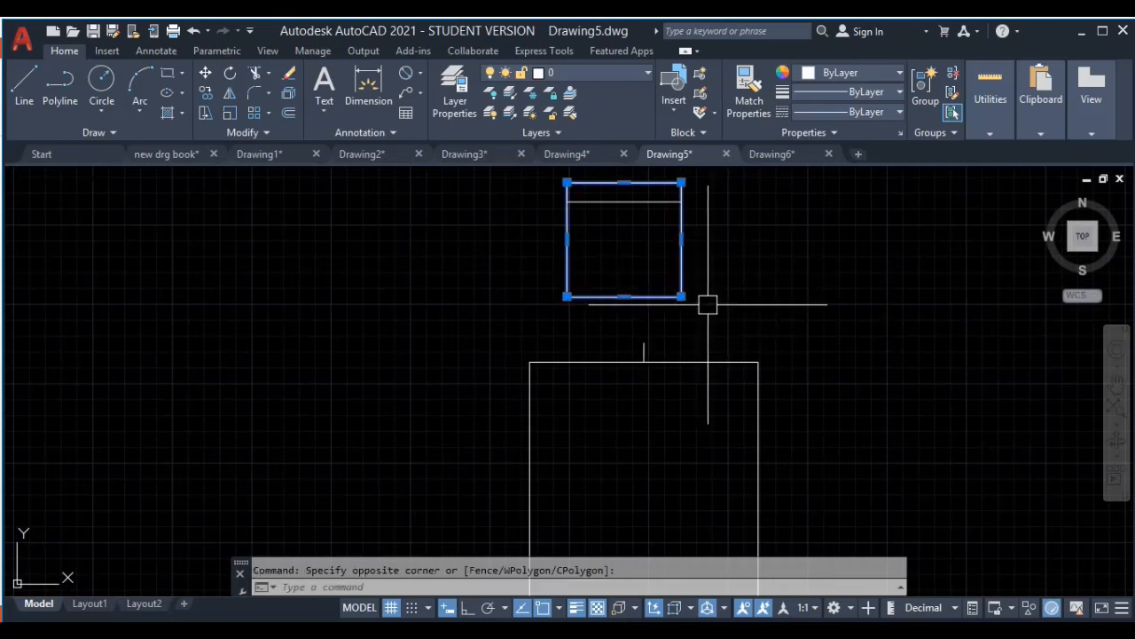
key("m")
key("Return")
middle_click_drag(730, 342, 743, 399)
key("Escape")
Step: Move the complete chair from its lower edge's midpoint to the upper end of the 3-unit helper line
left_click(750, 223)
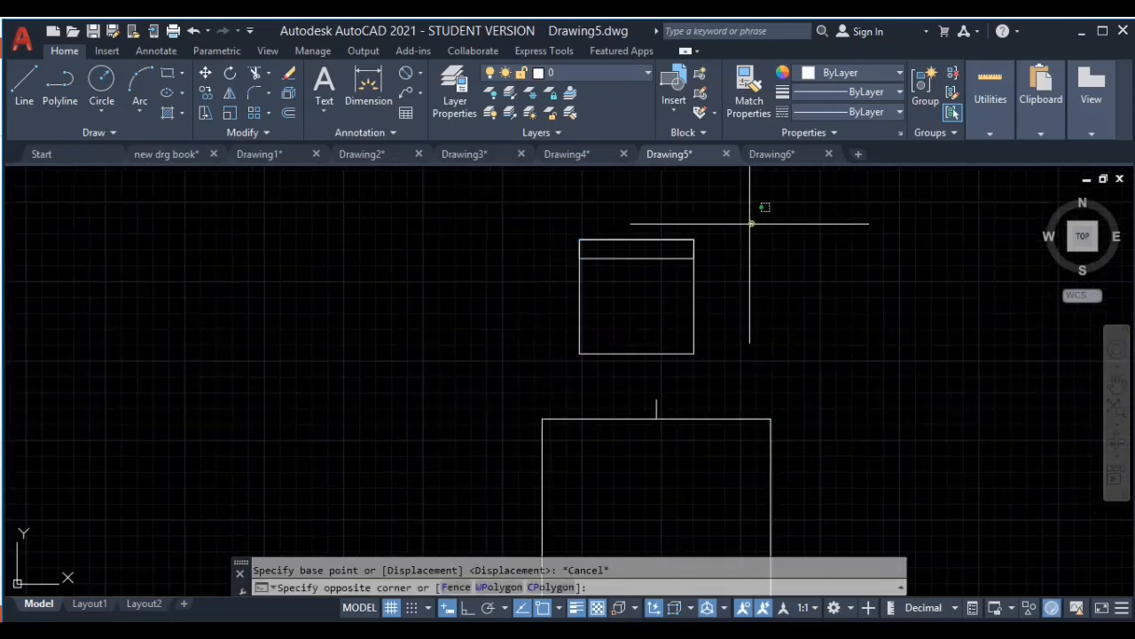
left_click(607, 328)
key("m")
key("Return")
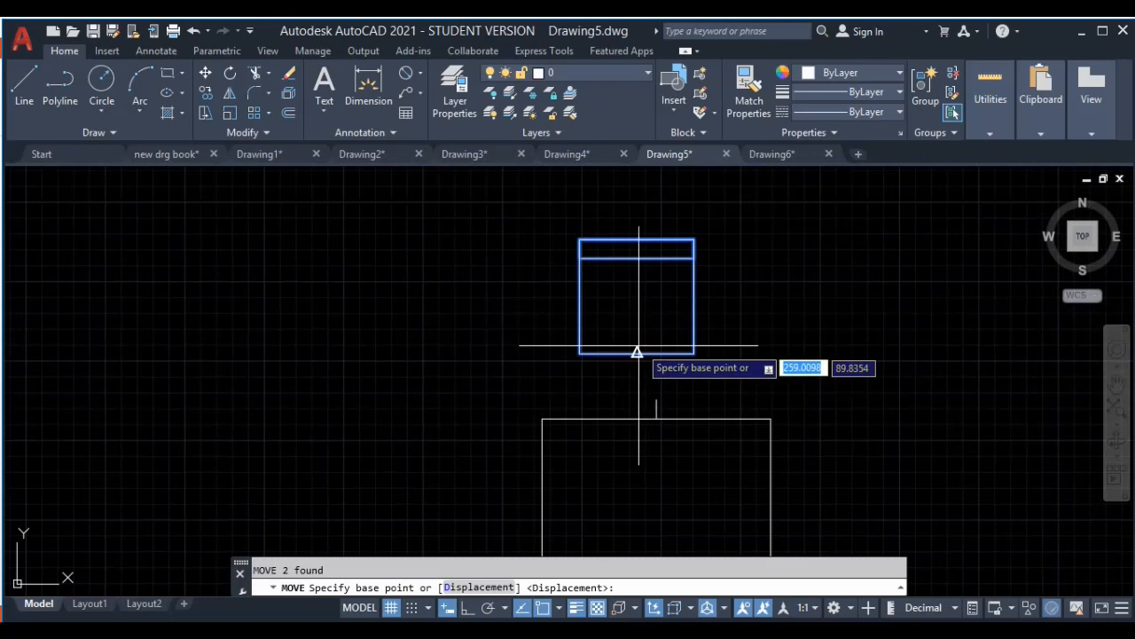
left_click(637, 353)
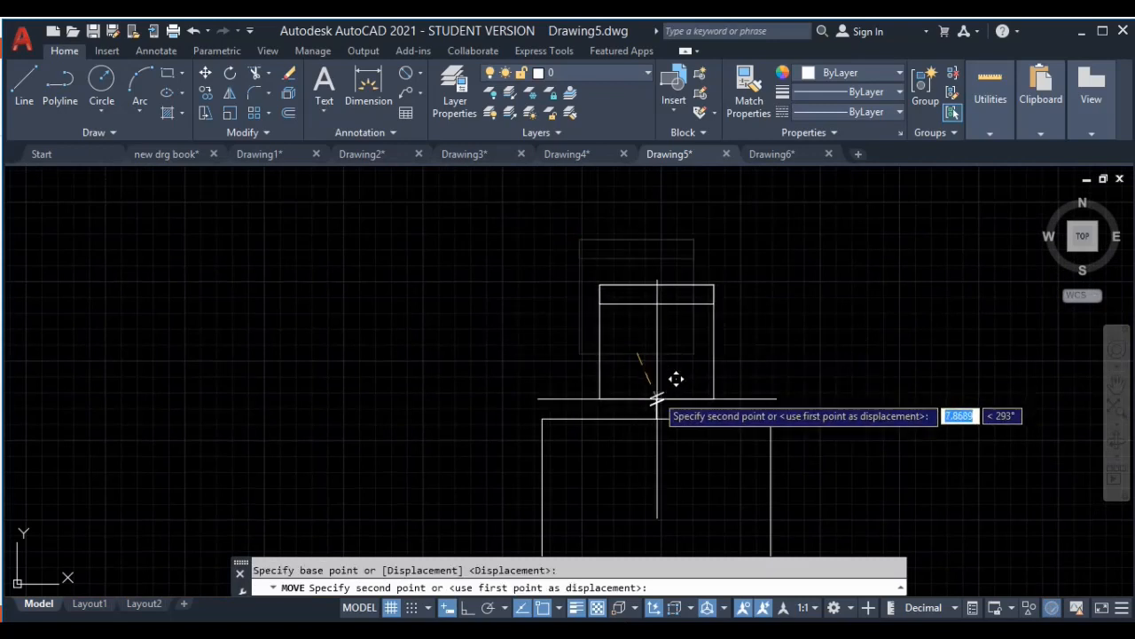
left_click(657, 395)
Step: Erase the short helper line between the chair and the tabletop
scroll(657, 401, "up", 4)
left_click(660, 404)
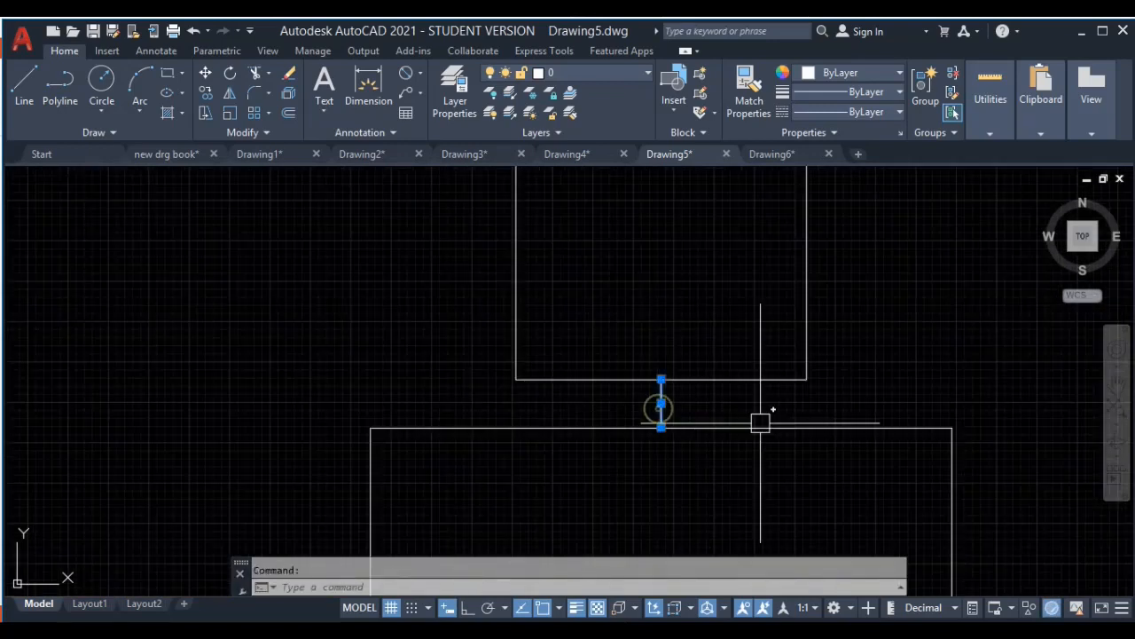
scroll(754, 355, "down", 5)
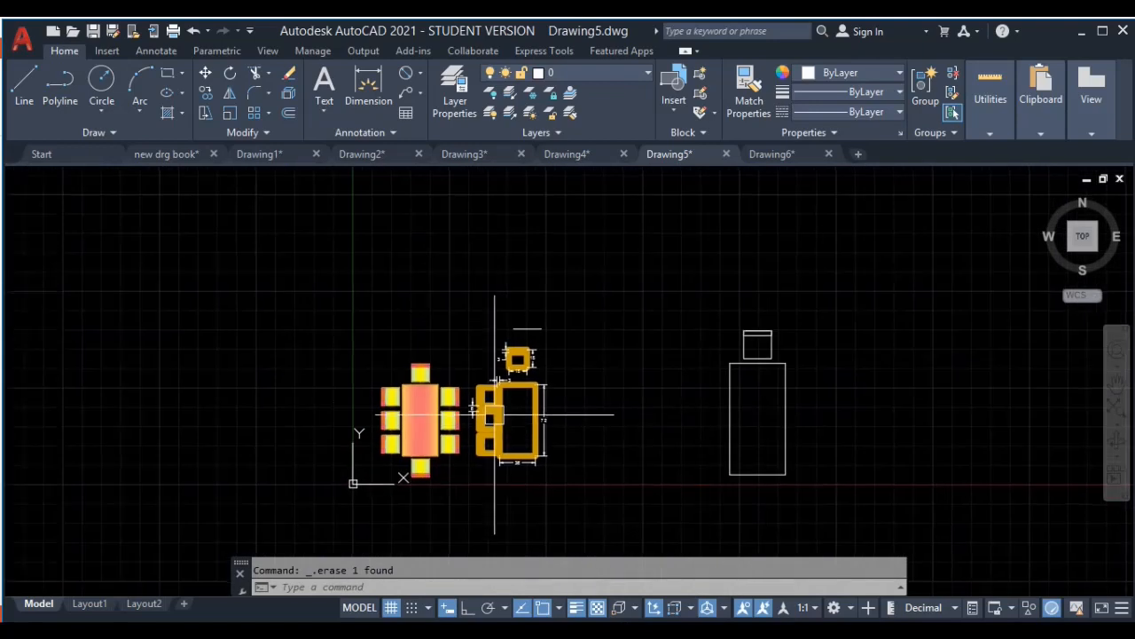
scroll(408, 402, "up", 2)
scroll(470, 373, "up", 4)
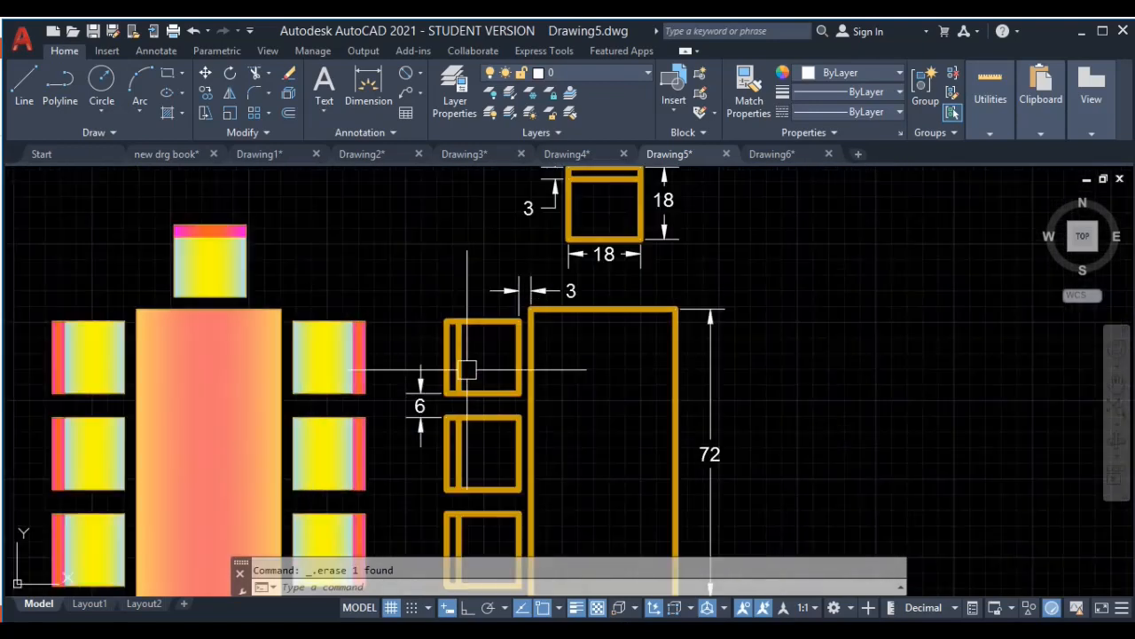
Step: Mirror the chair above the new tabletop about the line joining the midpoints of the tabletop's long sides, keeping the original
scroll(520, 381, "down", 4)
middle_click_drag(526, 387, 461, 347)
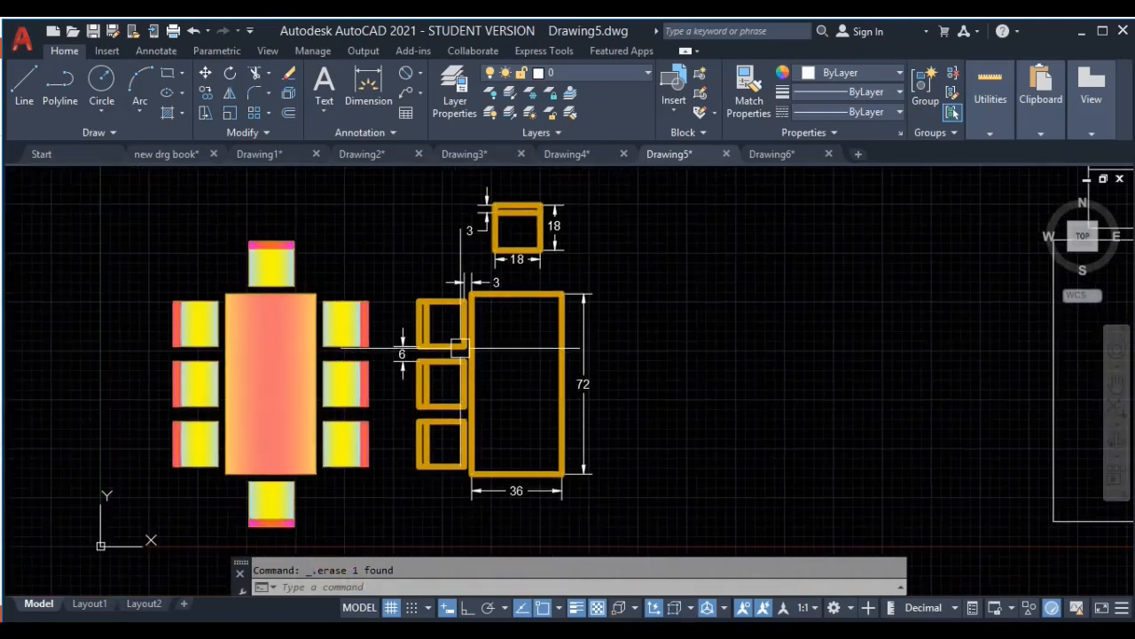
middle_click_drag(832, 337, 635, 356)
mouse_move(964, 249)
middle_mouse_down()
mouse_move(897, 328)
mouse_move(876, 258)
mouse_move(895, 278)
middle_mouse_up()
left_click(957, 193)
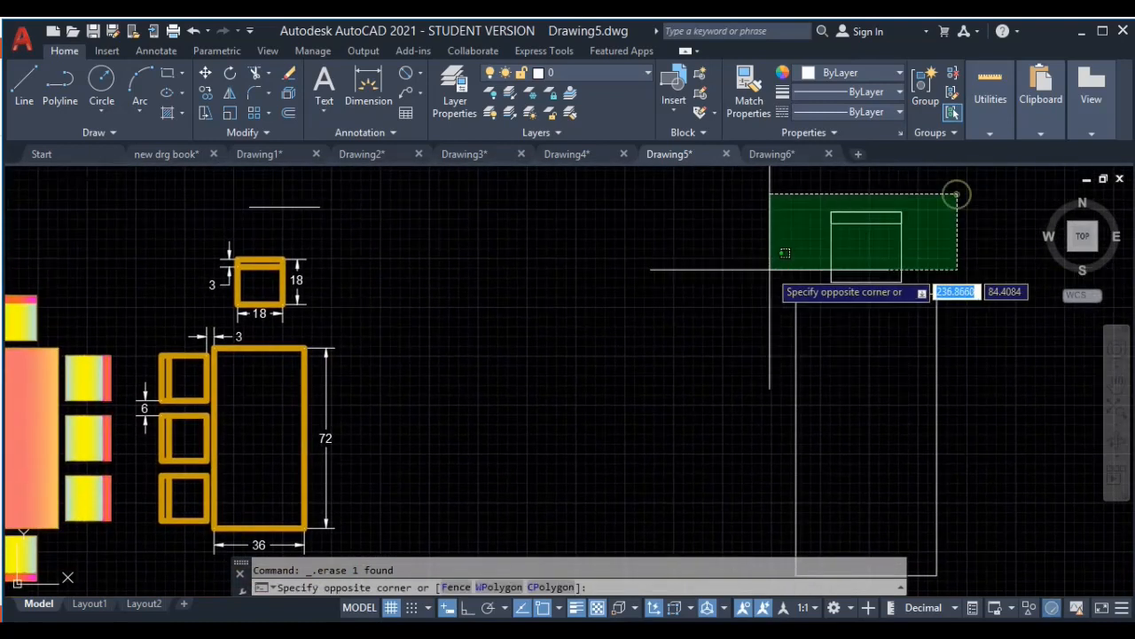
left_click(766, 270)
middle_click_drag(766, 409, 675, 409)
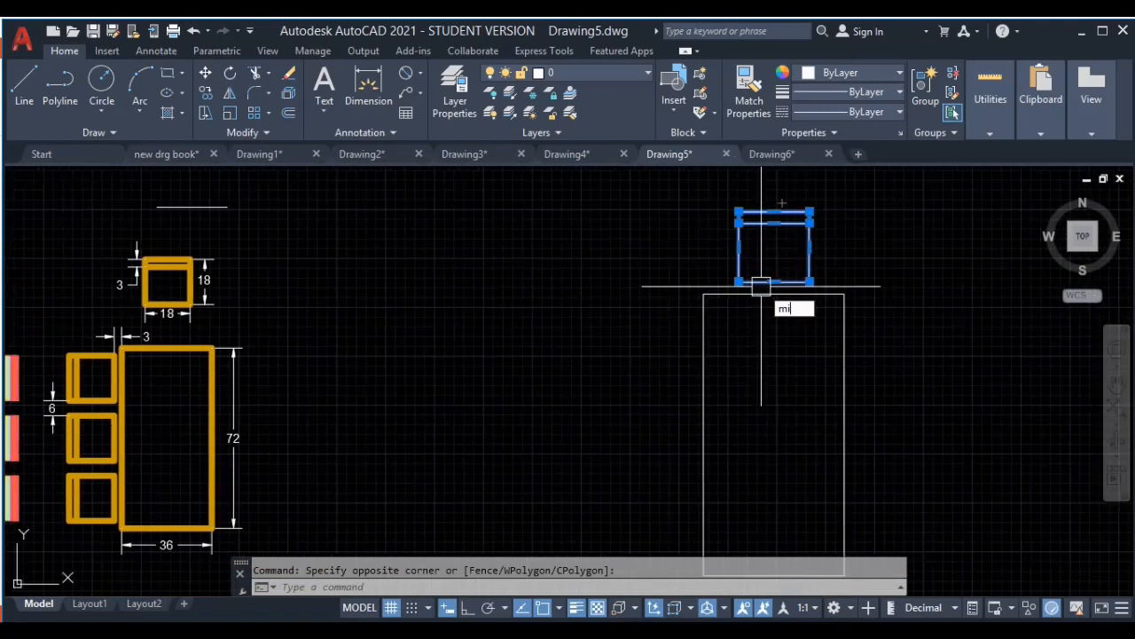
key("Return")
middle_click_drag(759, 387, 758, 329)
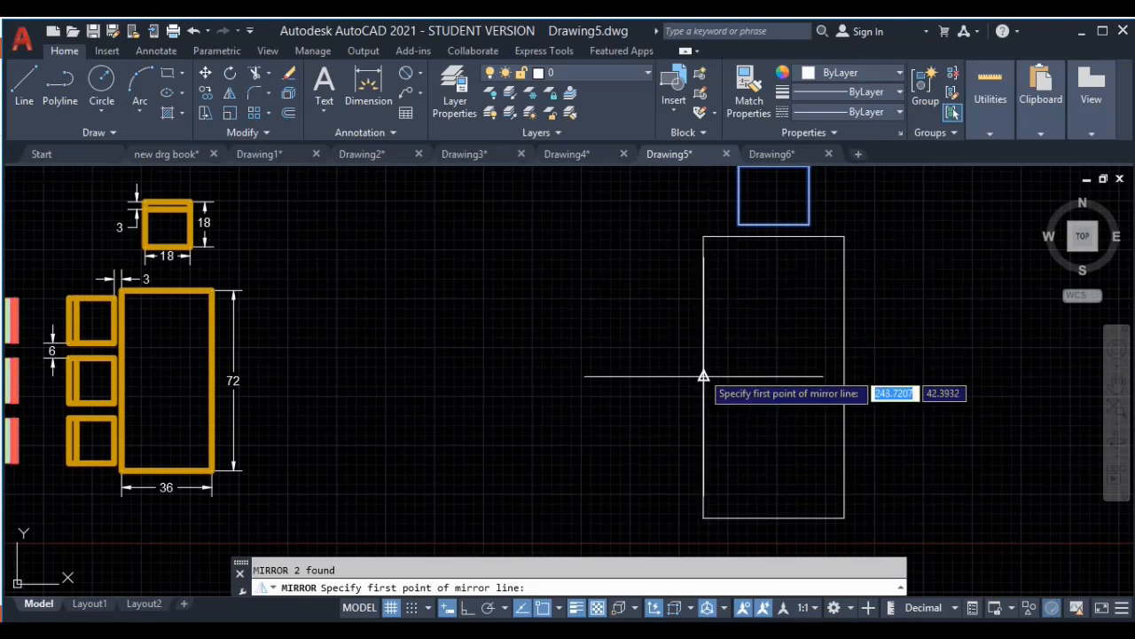
left_click(704, 376)
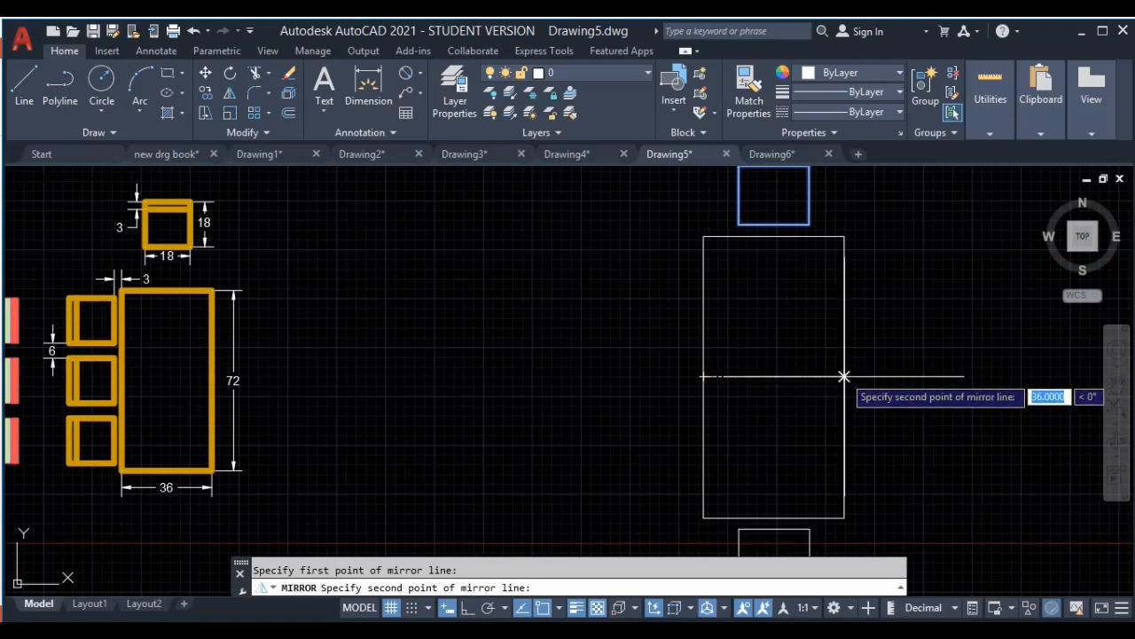
left_click(844, 376)
scroll(837, 405, "down", 2)
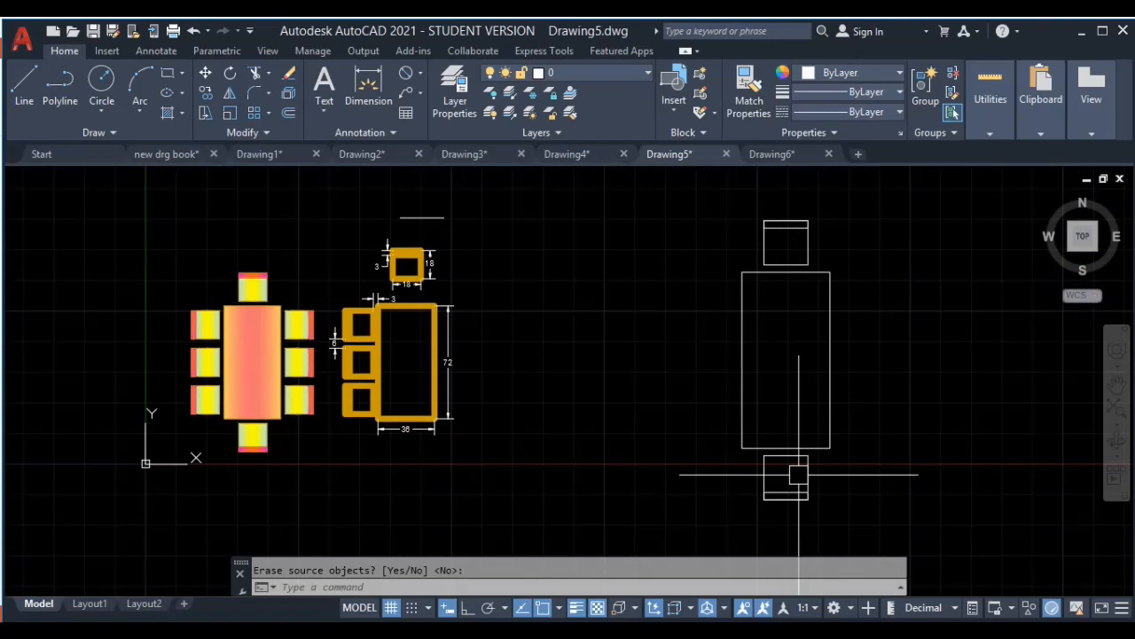
Step: Draw an 18 by 18 square for a side chair in the empty space between the reference drawing and the new table
scroll(349, 333, "up", 4)
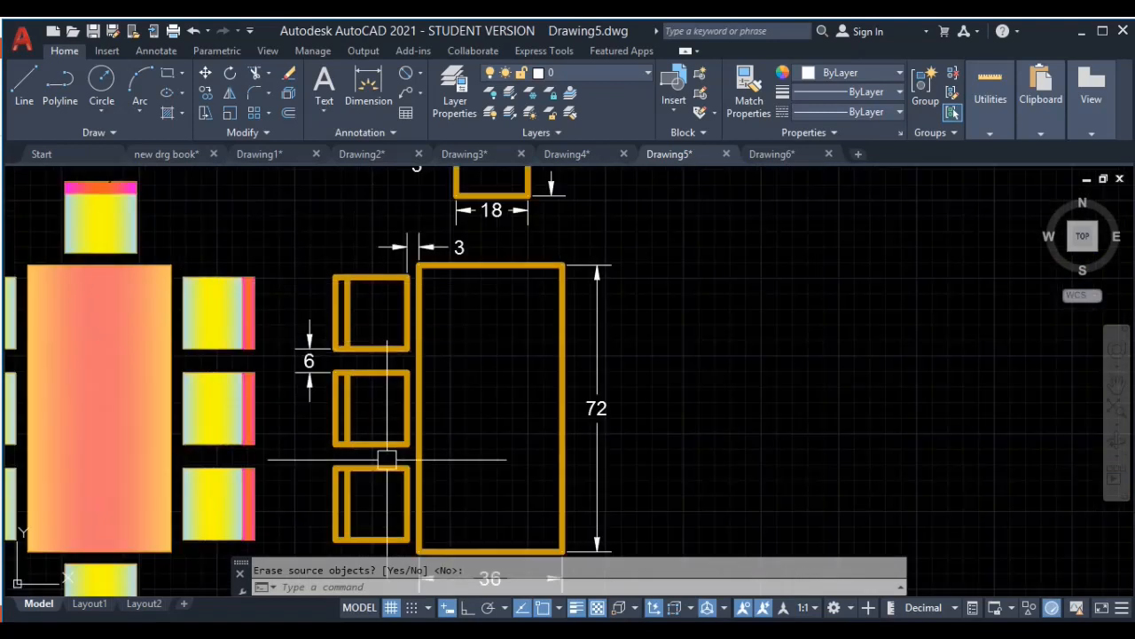
scroll(654, 439, "down", 3)
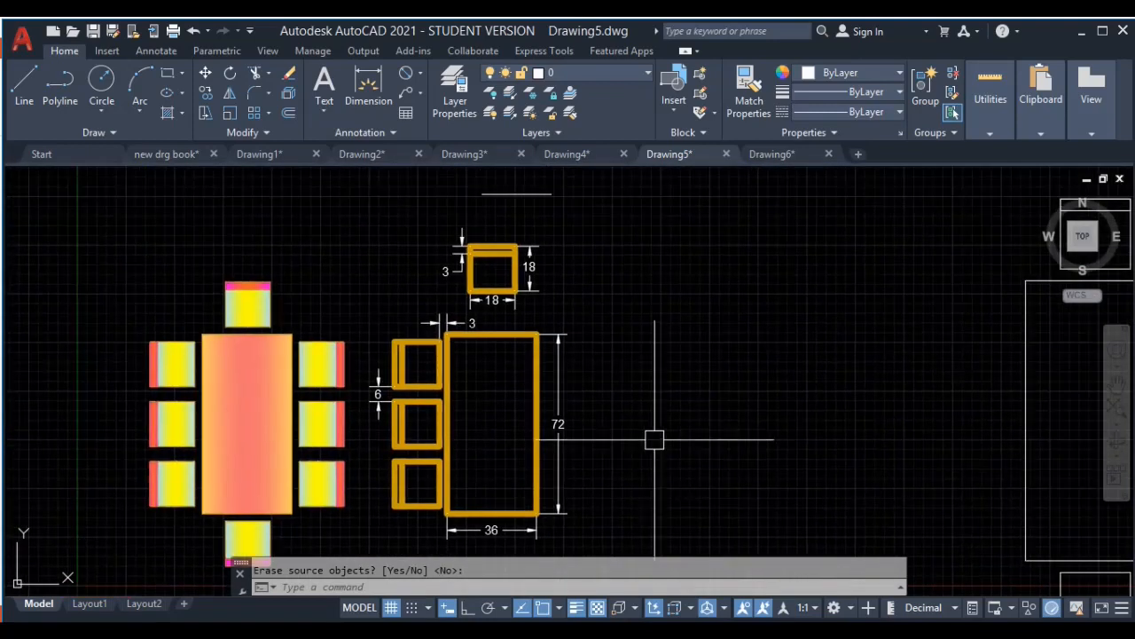
key("Escape")
type("rec")
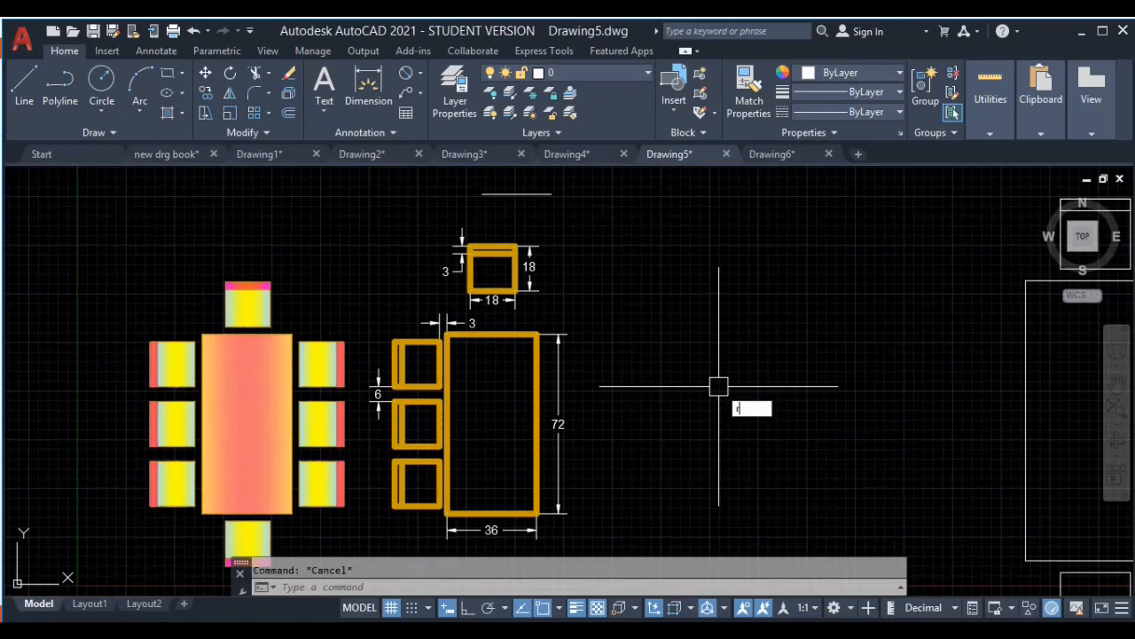
key("Return")
left_click(807, 334)
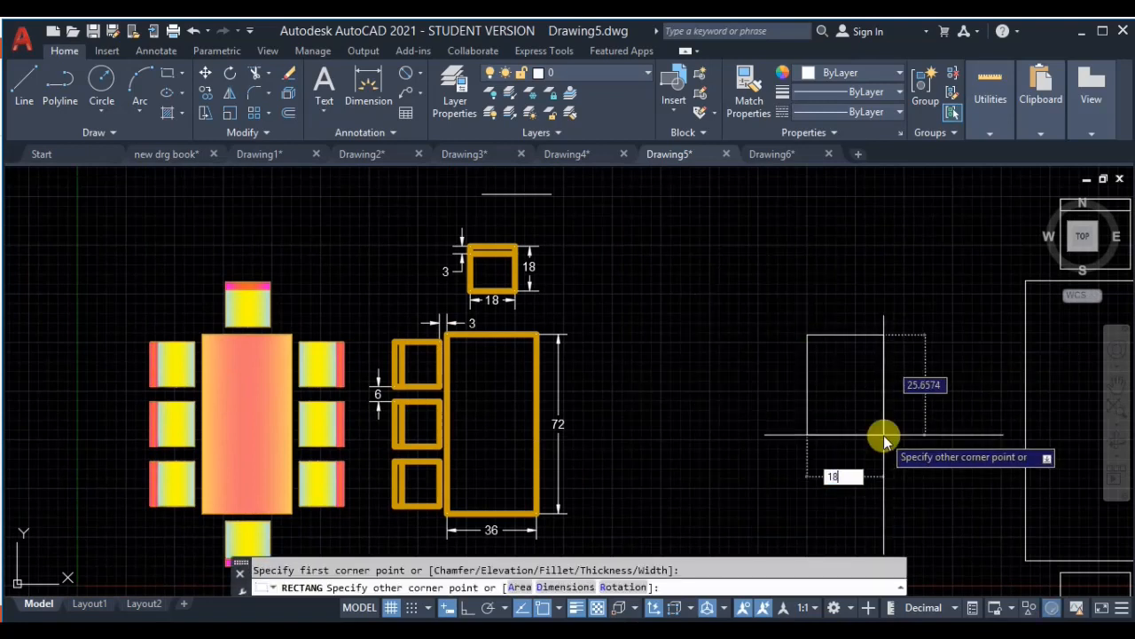
key("Tab")
type("18")
key("Return")
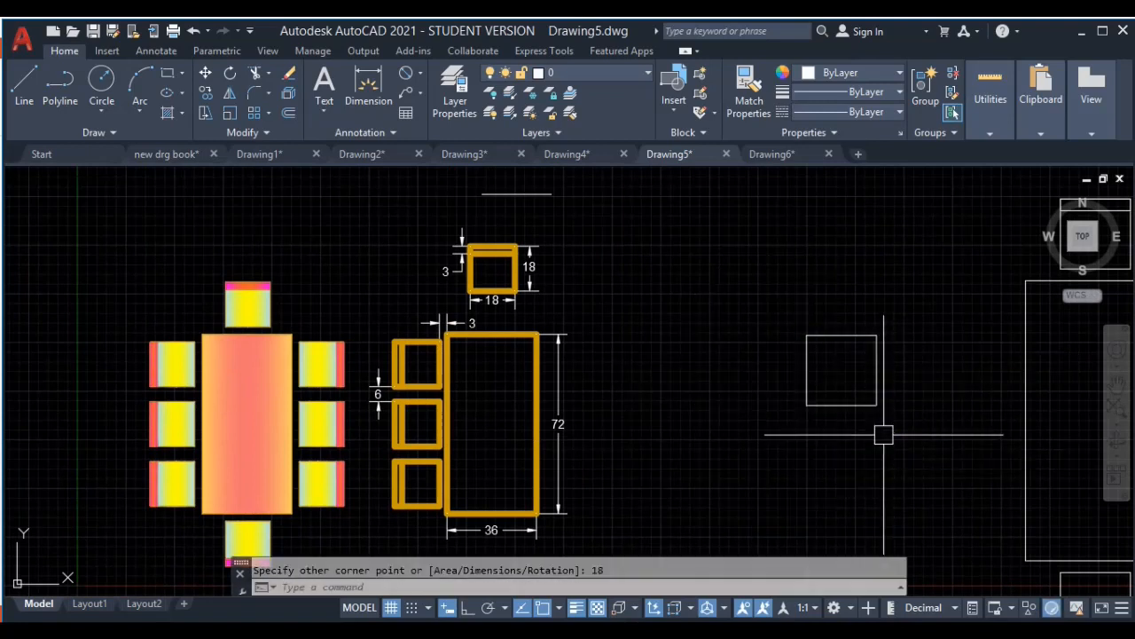
Step: Draw a 3 by 18 upright rectangle as the backrest, to the left of the new chair square
type("rec")
key("Return")
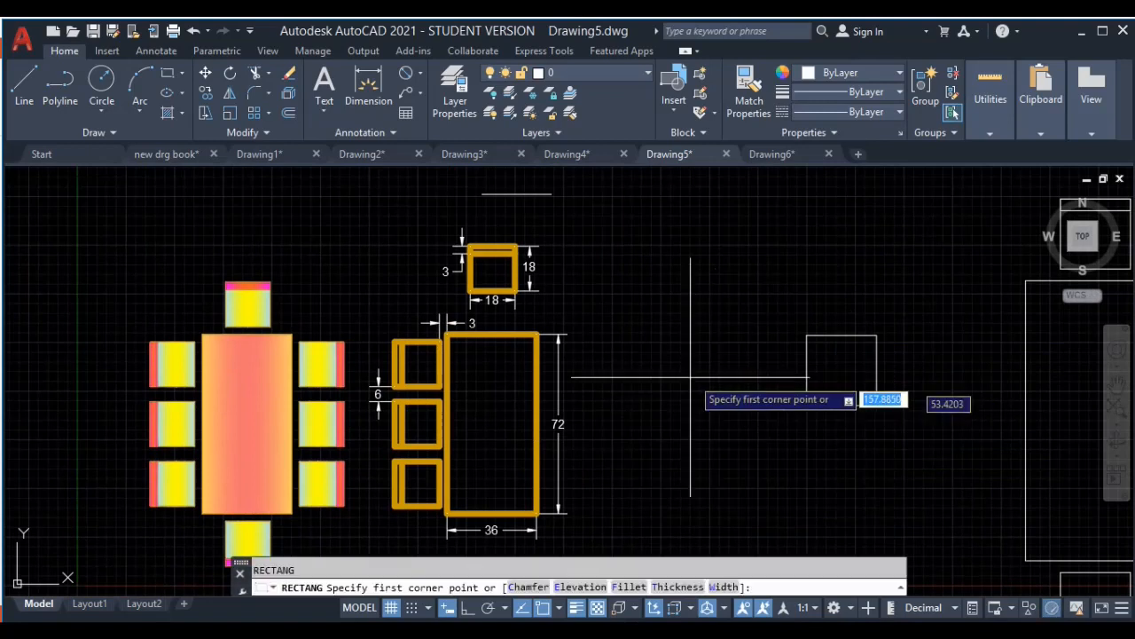
left_click(692, 395)
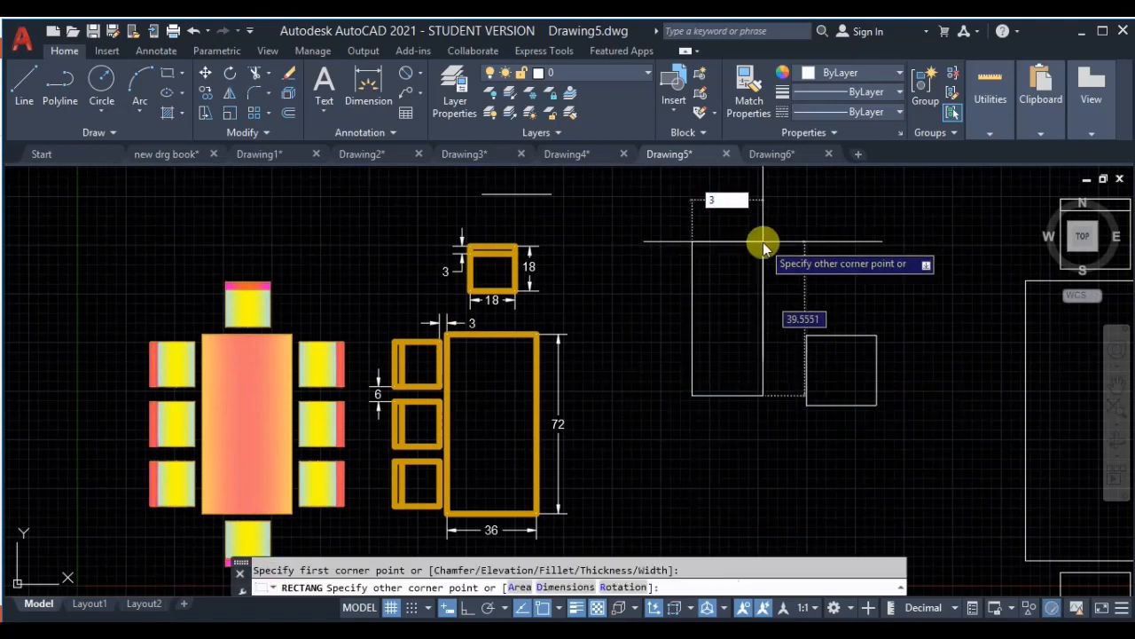
key("Tab")
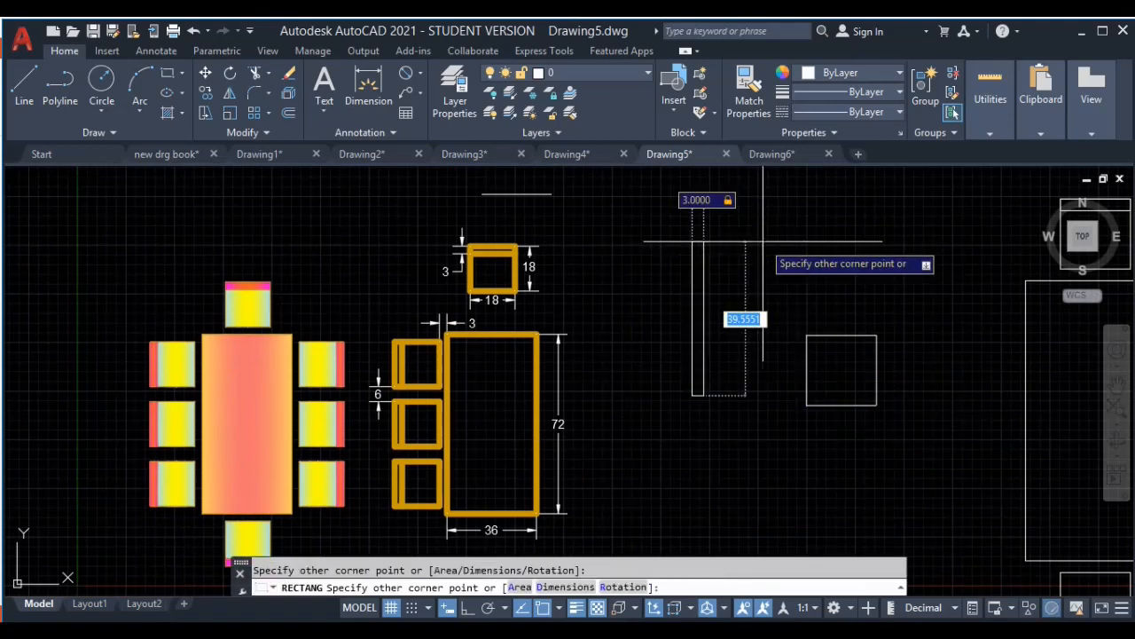
type("18")
key("Return")
Step: Move the backrest rectangle from its lower-left corner to the lower-left corner of the new chair square
left_click(748, 296)
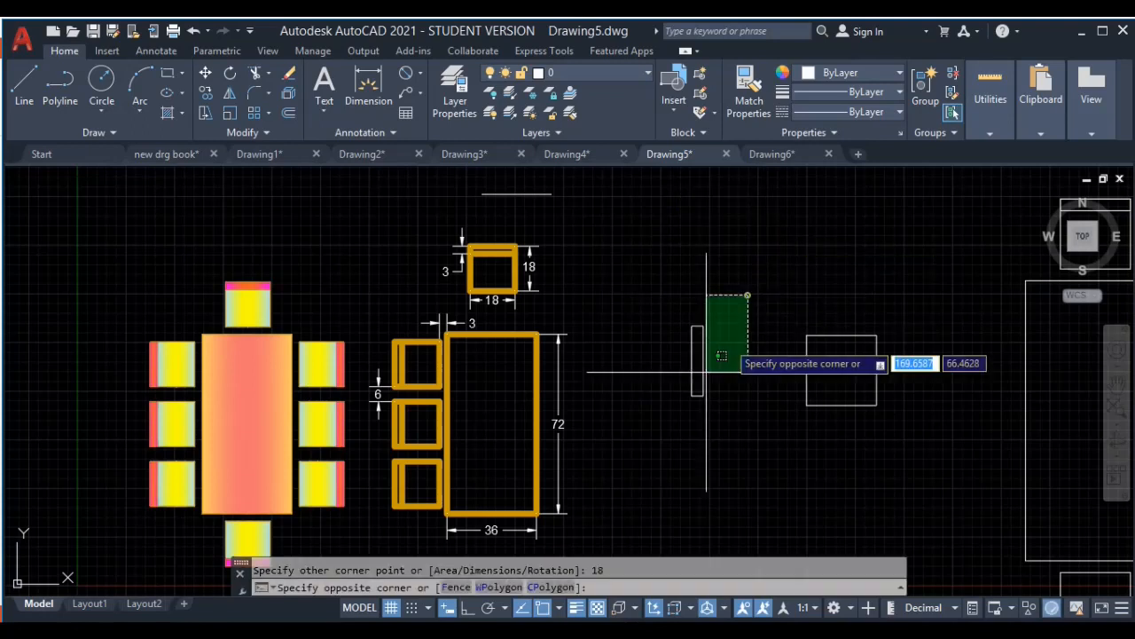
left_click(687, 377)
type("m")
key("Return")
scroll(677, 402, "up", 4)
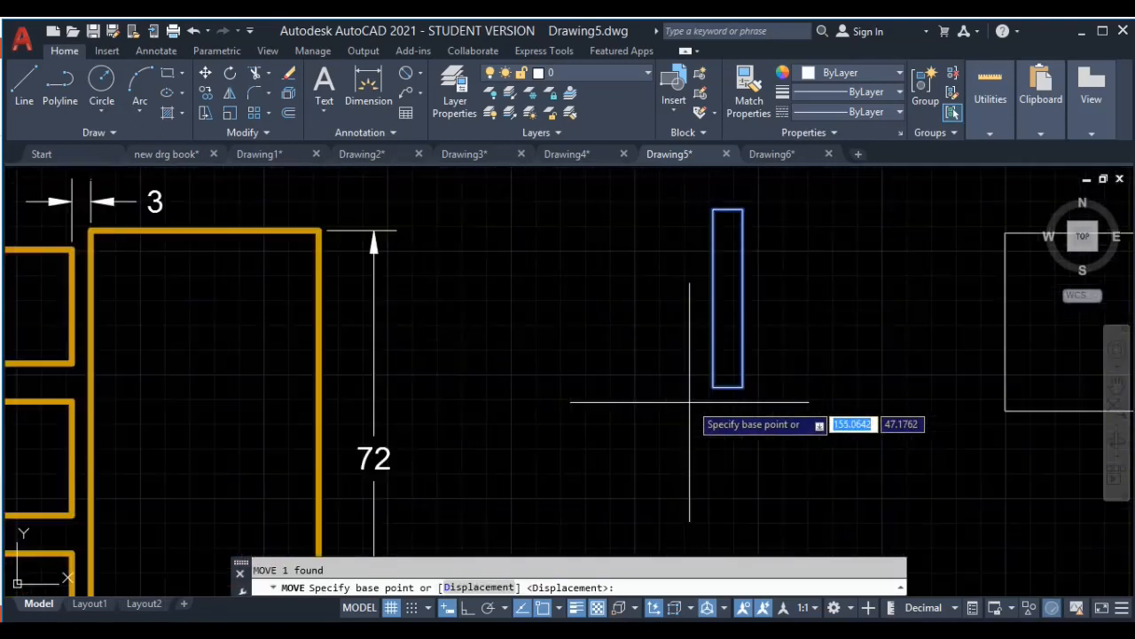
left_click(713, 387)
middle_click_drag(724, 424, 491, 396)
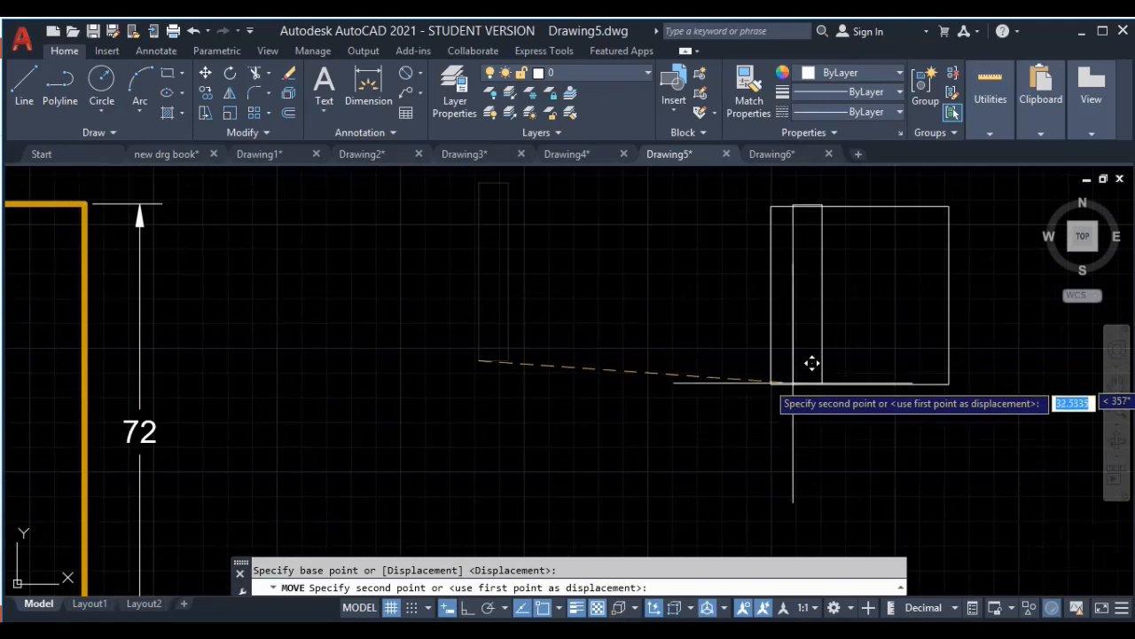
left_click(773, 385)
scroll(875, 440, "down", 2)
scroll(876, 440, "down", 2)
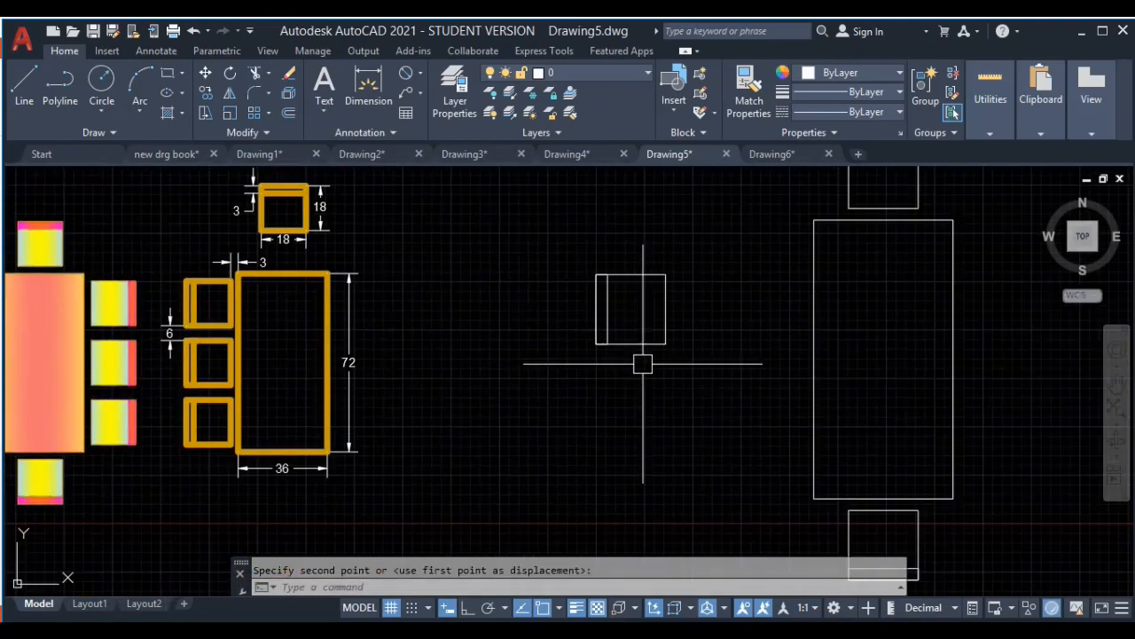
Step: Draw a 3-unit horizontal helper line leftward from the midpoint of the new tabletop's left edge
key("Escape")
type("l")
key("Return")
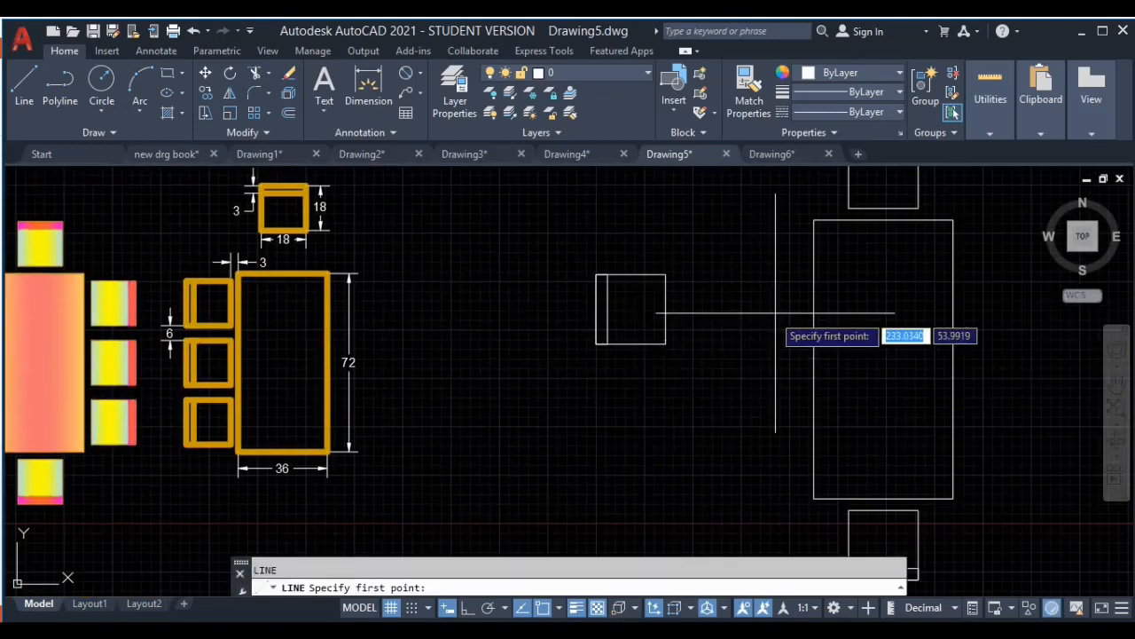
left_click(812, 362)
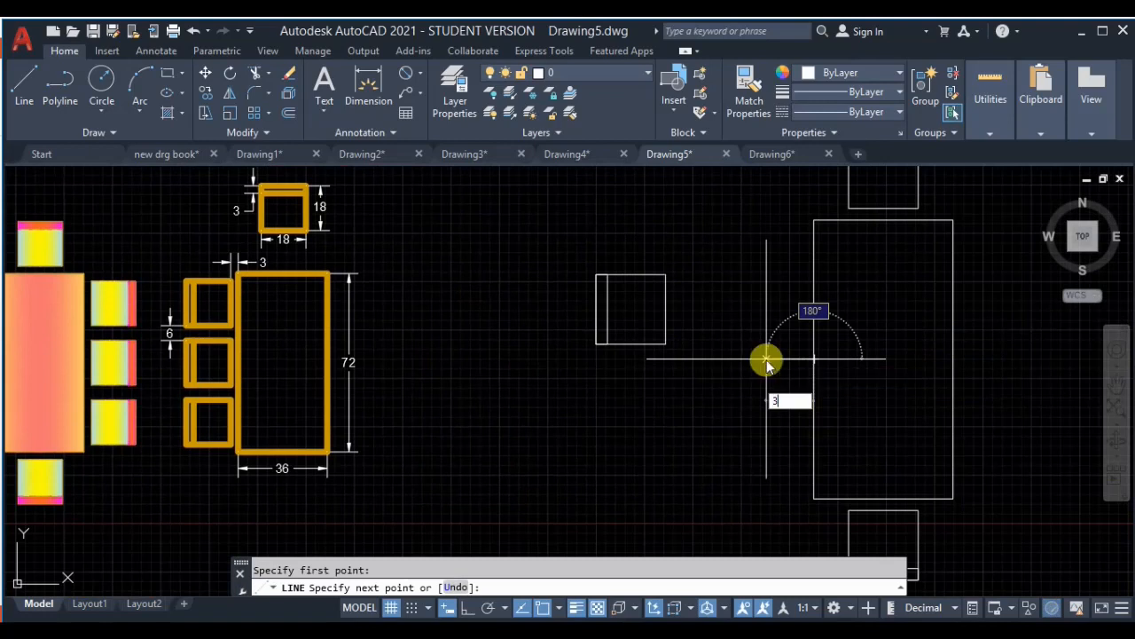
type("3")
key("Return")
key("Return")
Step: Move the side chair from its right edge's midpoint to the outer end of the helper line, and erase that line
left_click(740, 246)
left_click(542, 380)
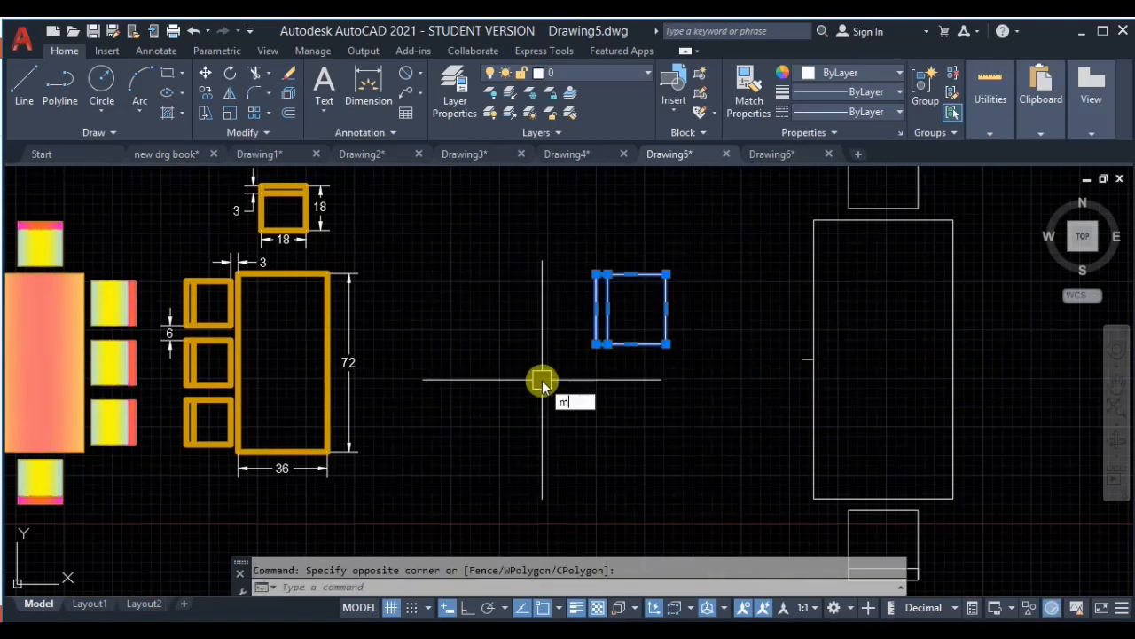
key("Return")
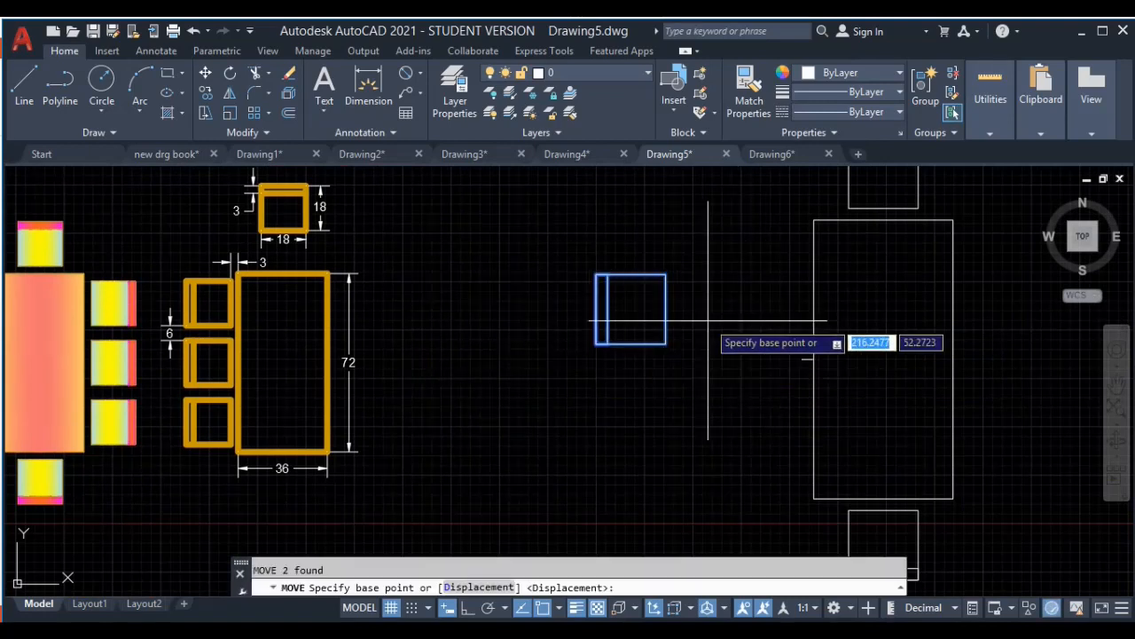
left_click(665, 307)
scroll(806, 337, "up", 2)
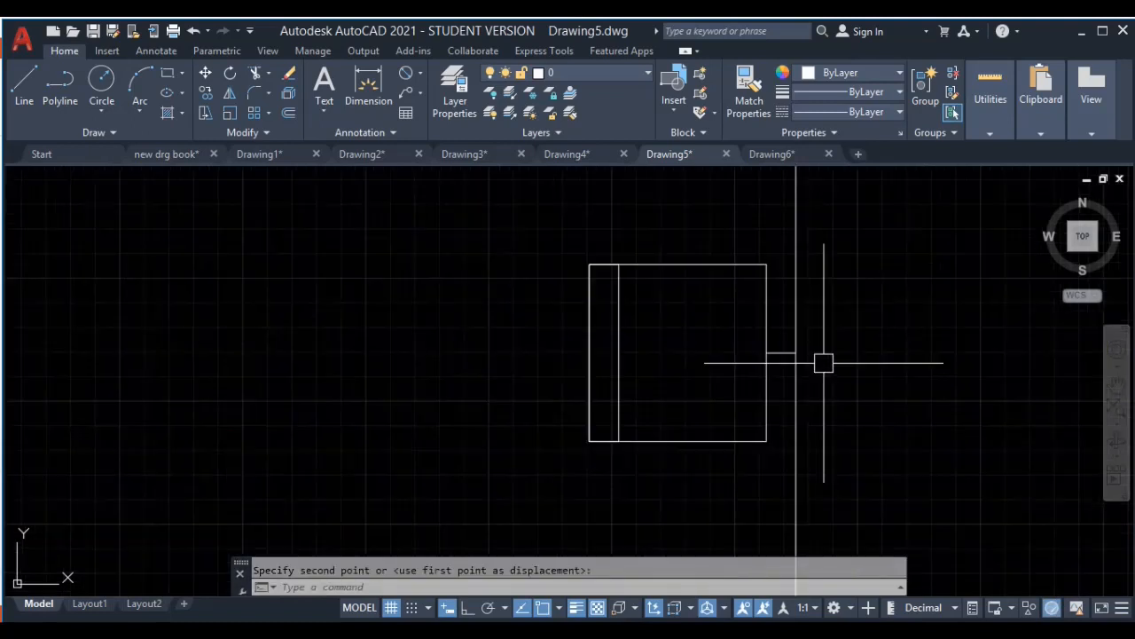
scroll(823, 362, "up", 2)
scroll(800, 363, "down", 4)
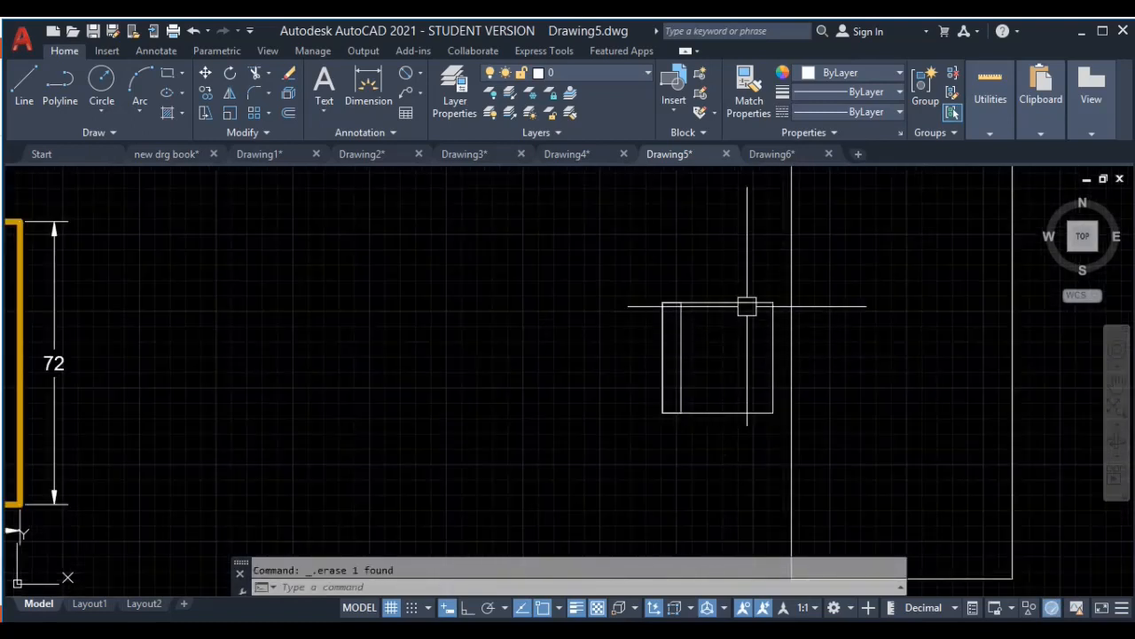
Step: Copy the side chair 24 units straight up from its lower-right corner
scroll(745, 306, "down", 2)
middle_click_drag(158, 288, 262, 317)
scroll(249, 297, "up", 2)
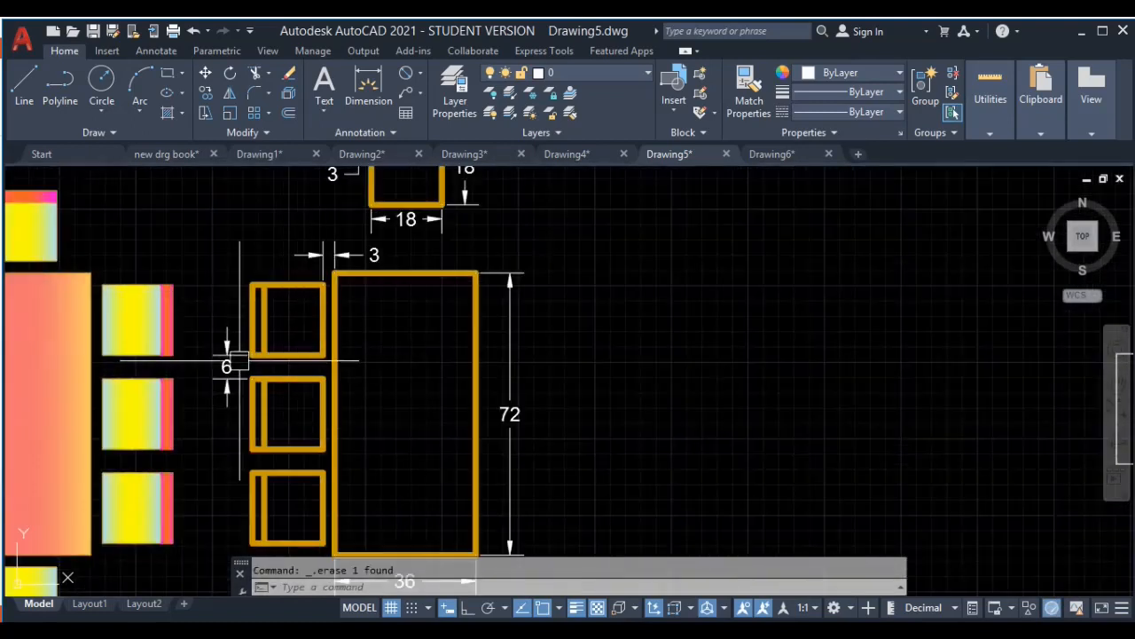
middle_click_drag(905, 400, 490, 336)
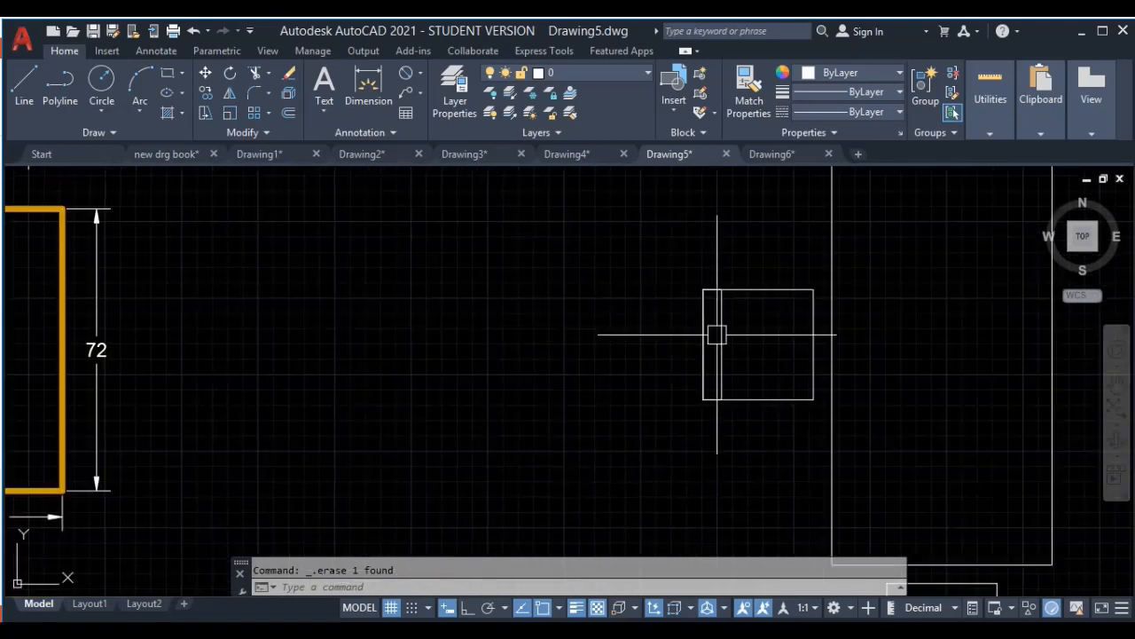
left_click(818, 259)
left_click(620, 444)
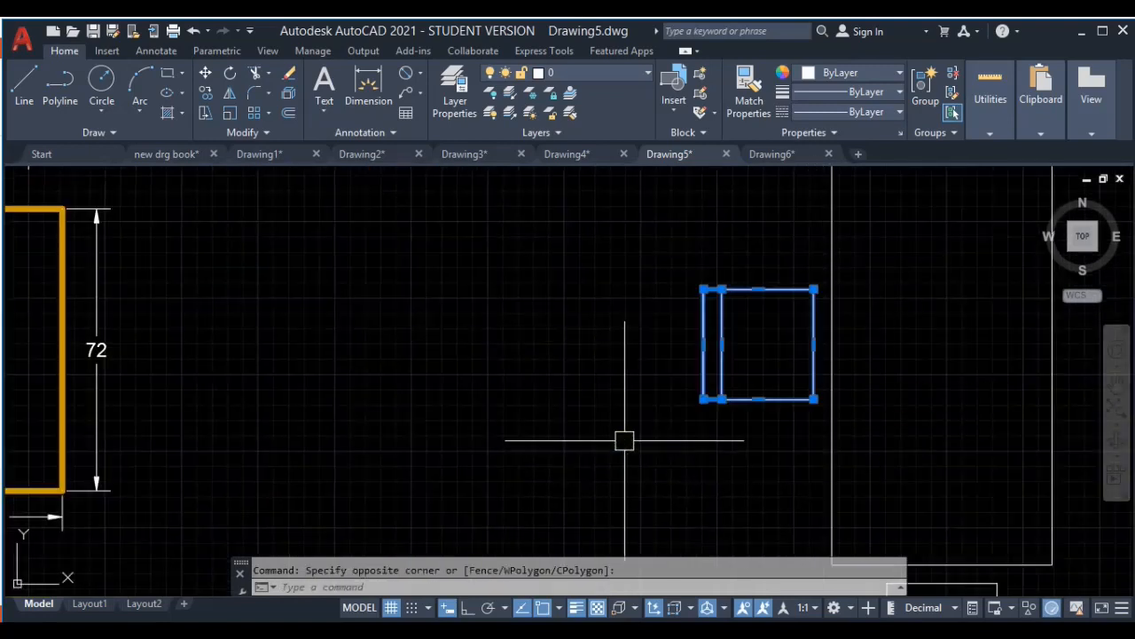
type("co")
key("Return")
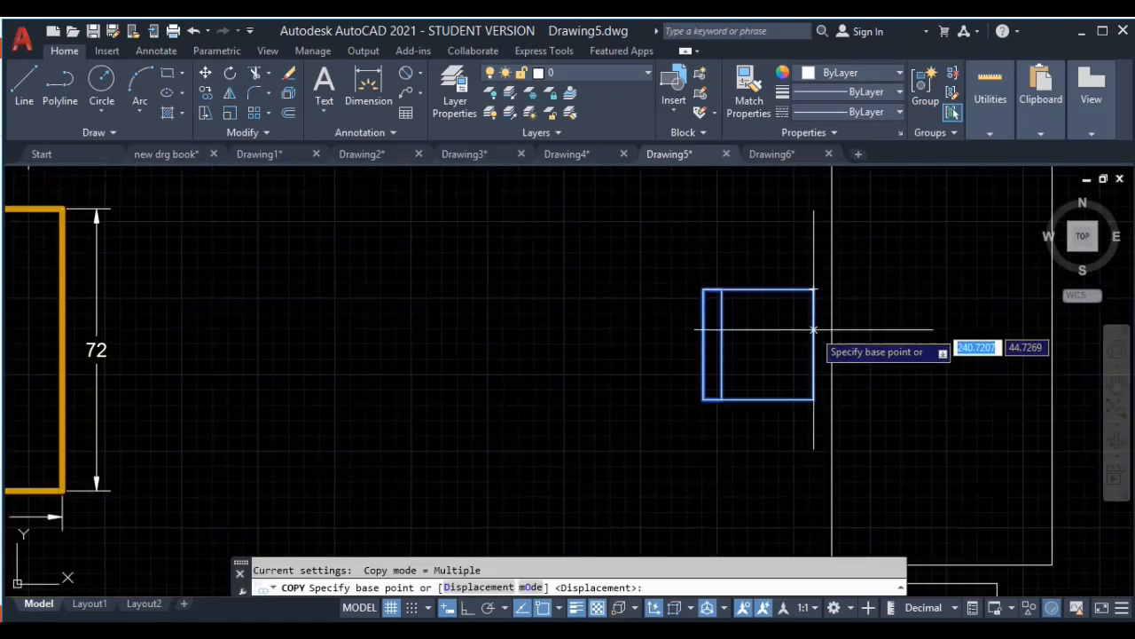
left_click(813, 398)
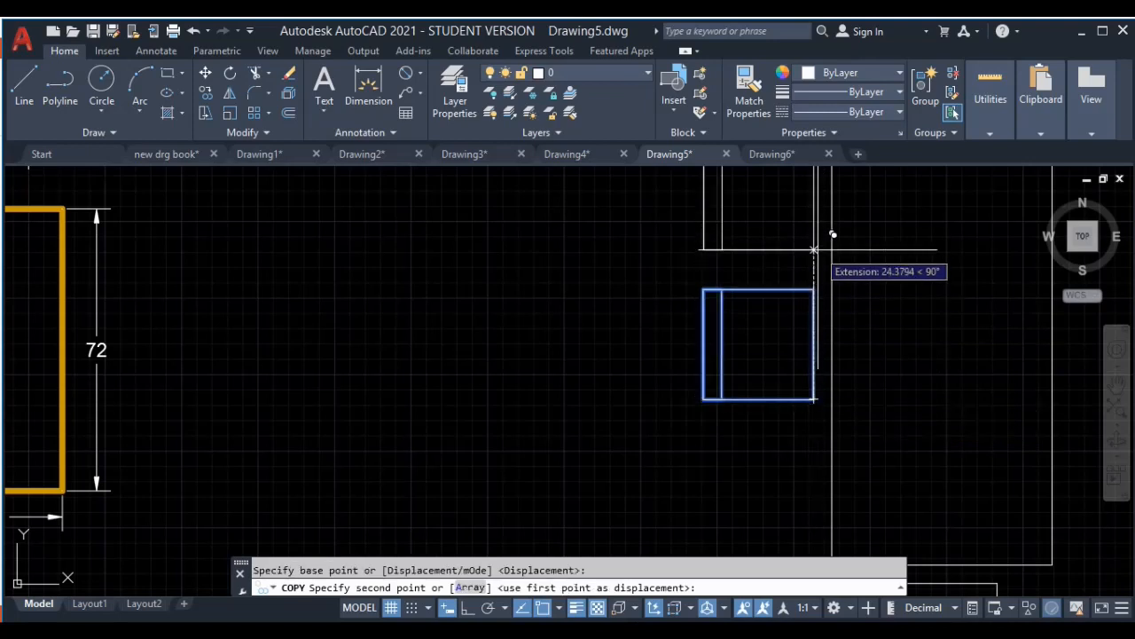
type("24")
key("Return")
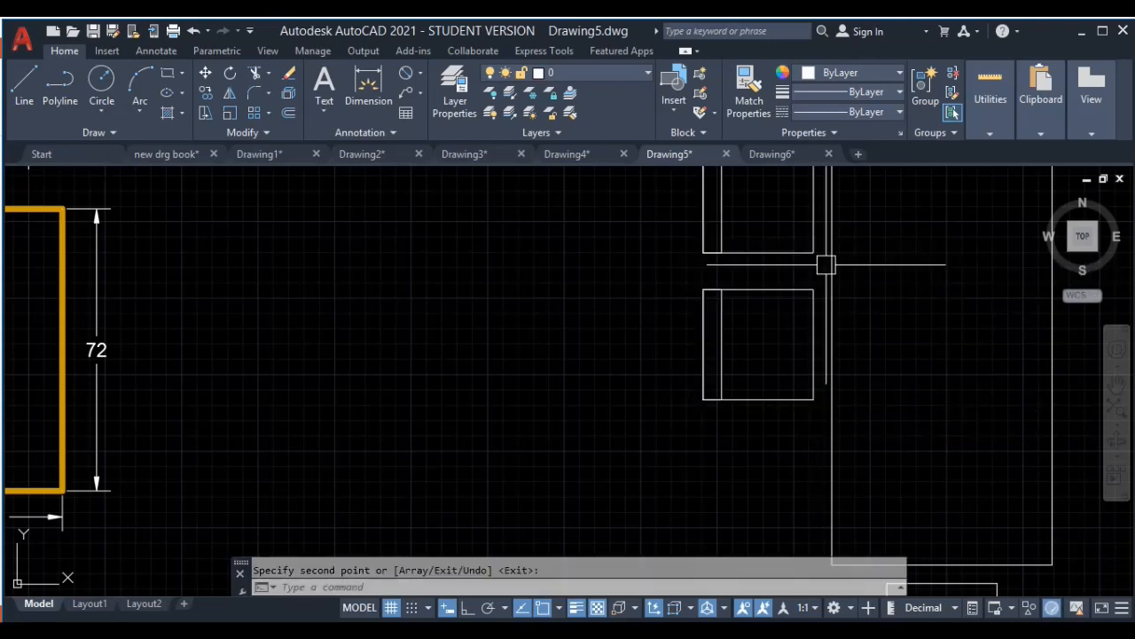
key("Return")
Step: Try to copy the middle side chair straight down from its upper-right corner, entering 24 along the extension of its lower-right corner
left_click(817, 273)
left_click(705, 396)
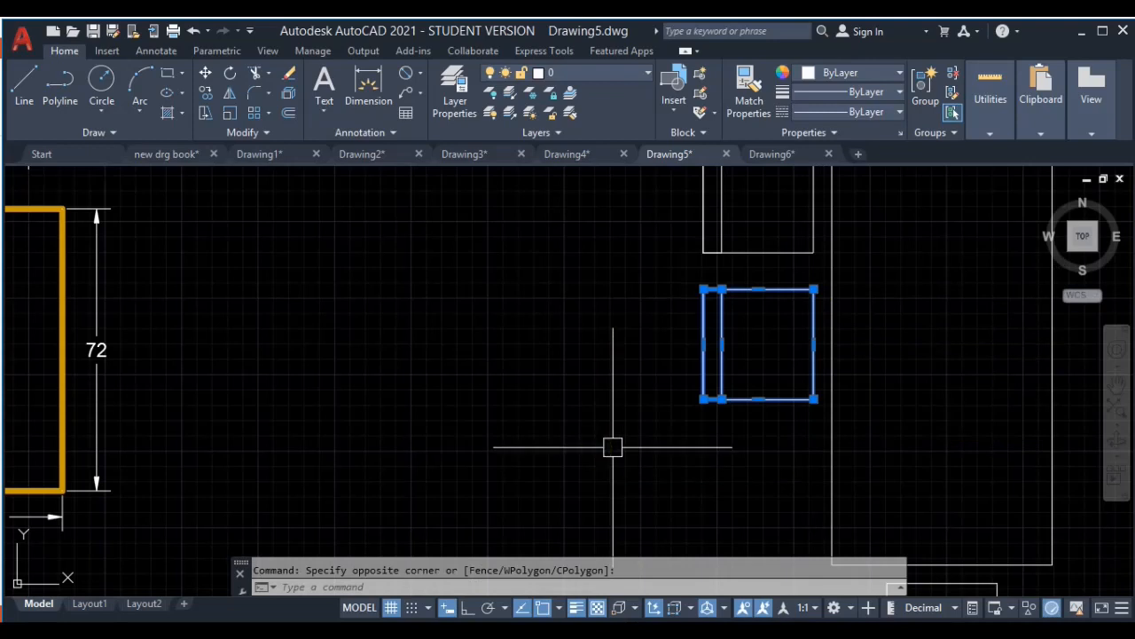
key("Return")
left_click(814, 289)
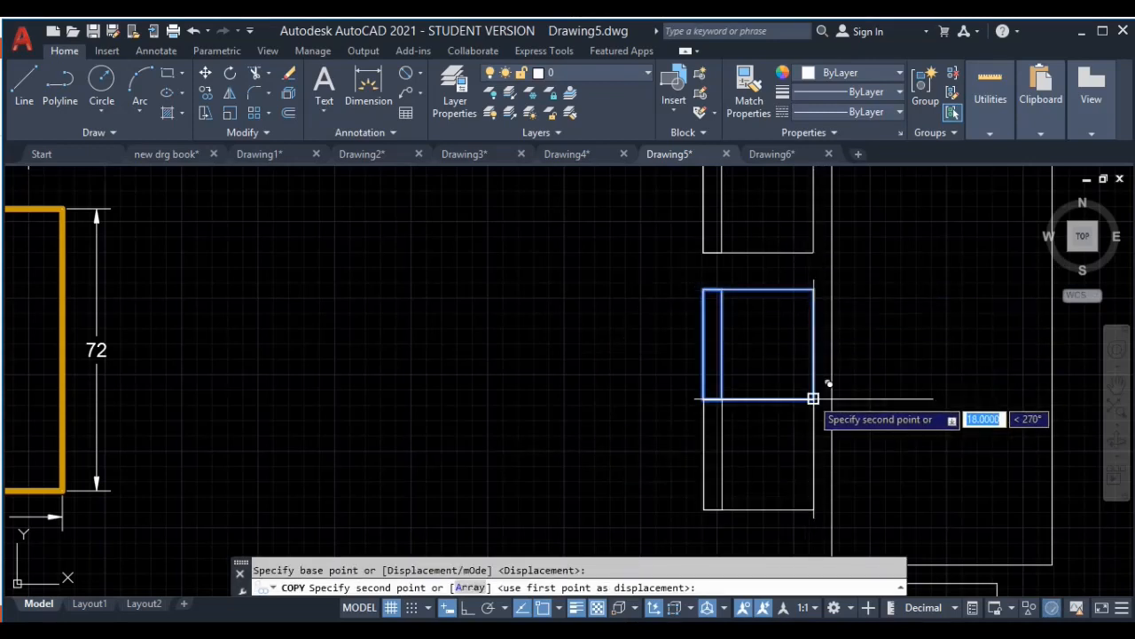
middle_click_drag(791, 481, 796, 385)
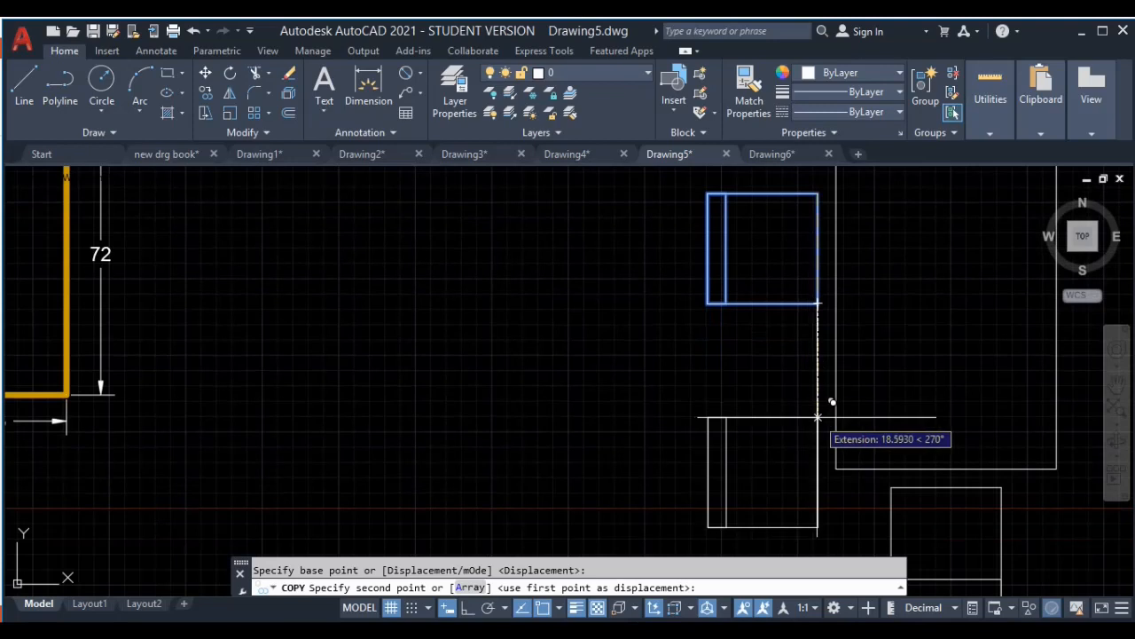
type("24")
key("Return")
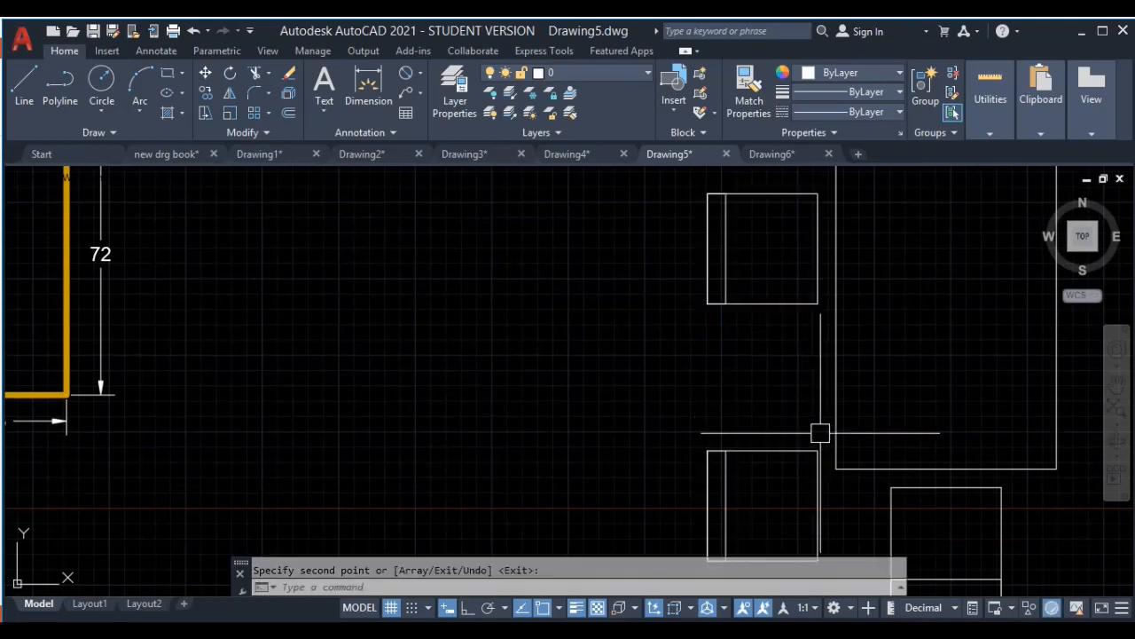
Step: Erase the misplaced lowest side chair beside the new tabletop
middle_click_drag(818, 434, 821, 385)
key("ctrl+z")
scroll(825, 388, "down", 5)
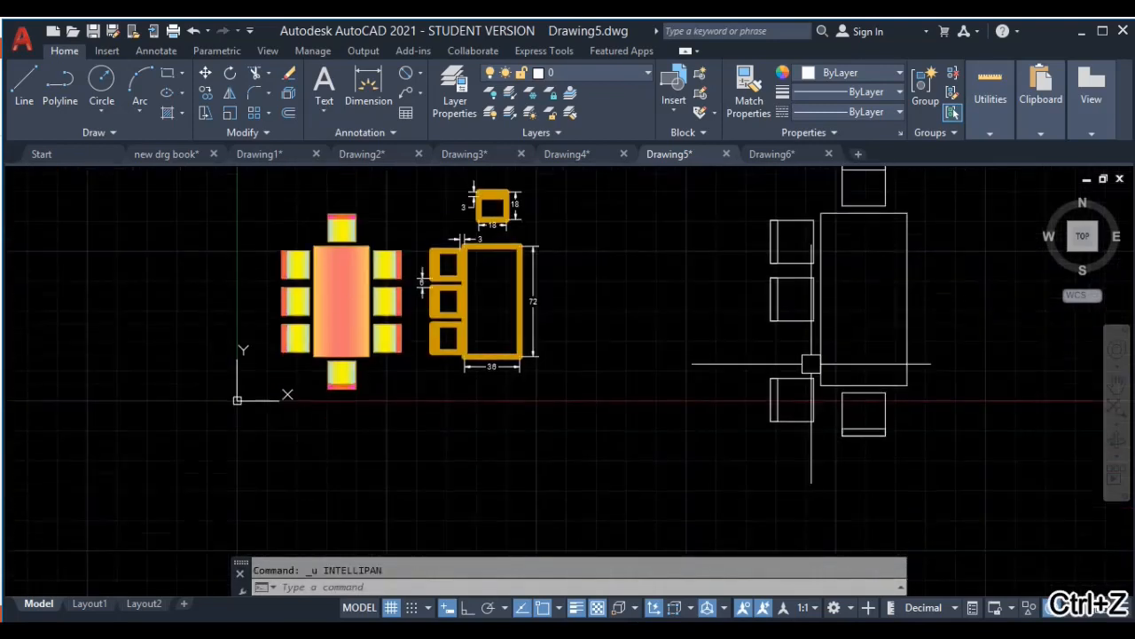
left_click(811, 368)
left_click(738, 439)
key("Delete")
Step: Copy the middle side chair 24 units straight down from its upper-right corner with Ortho on
scroll(812, 372, "up", 4)
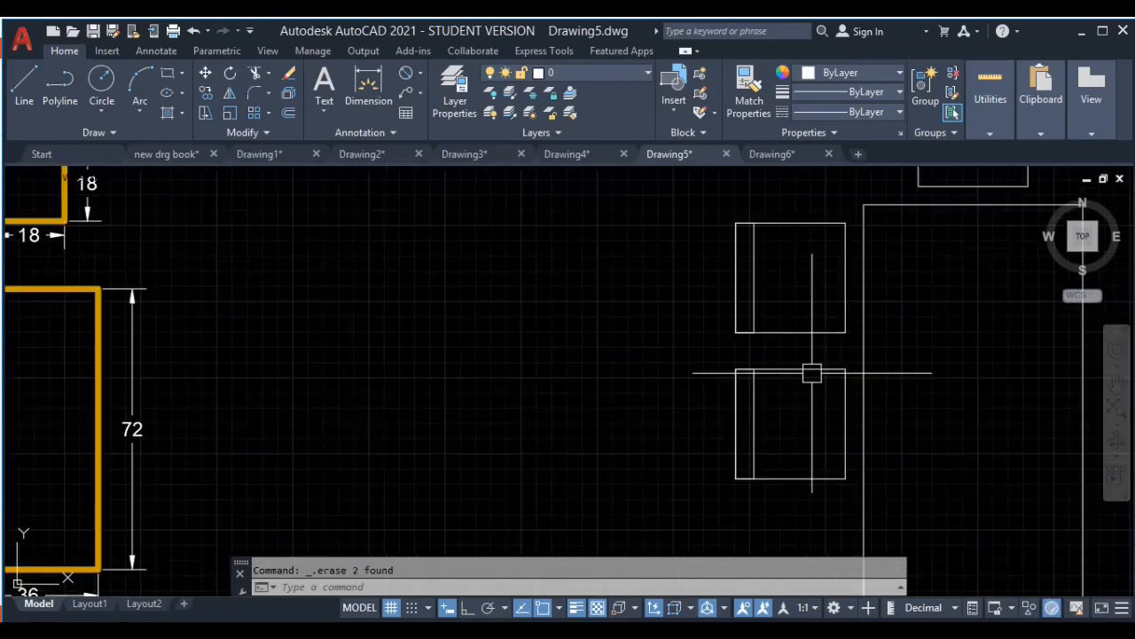
left_click(852, 354)
left_click(705, 488)
middle_click_drag(672, 538, 639, 487)
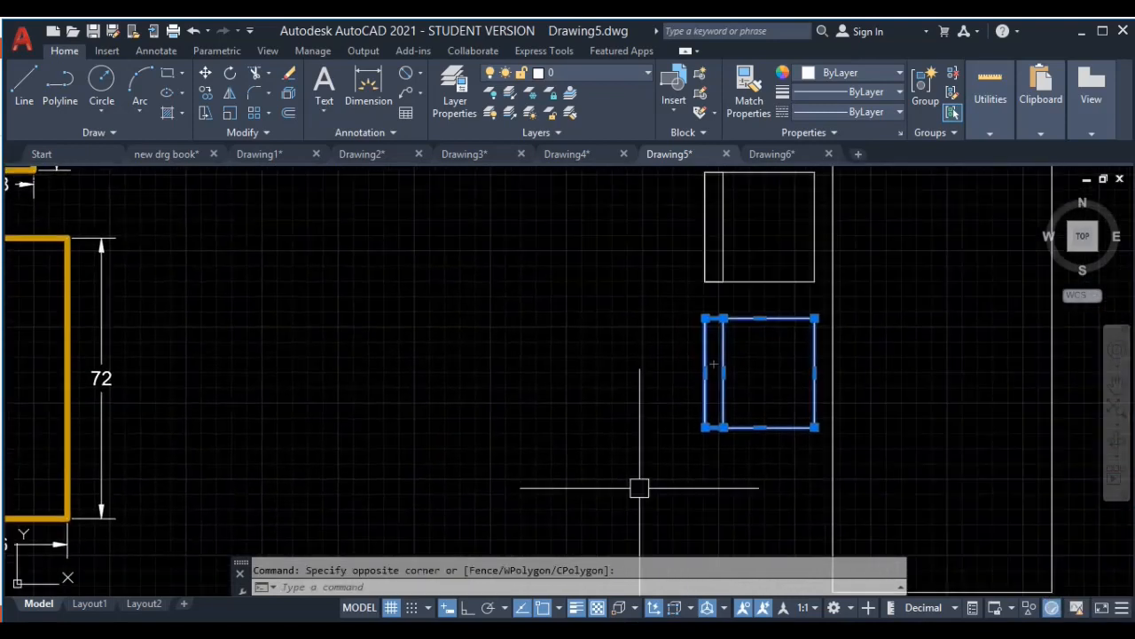
type("o")
key("Return")
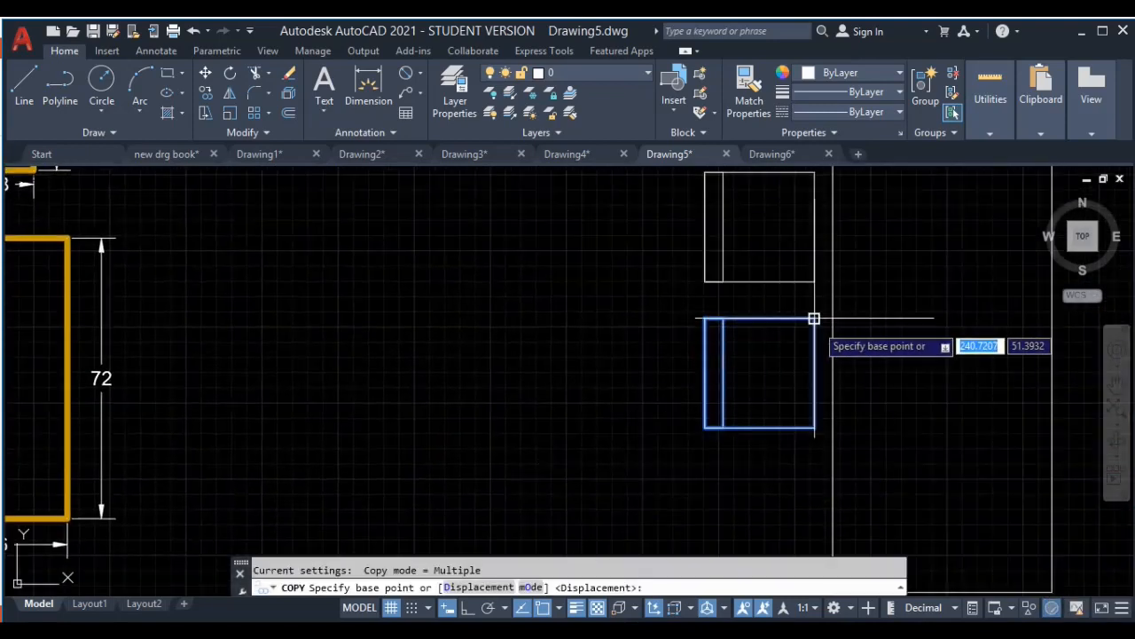
left_click(814, 318)
middle_click_drag(801, 463, 803, 386)
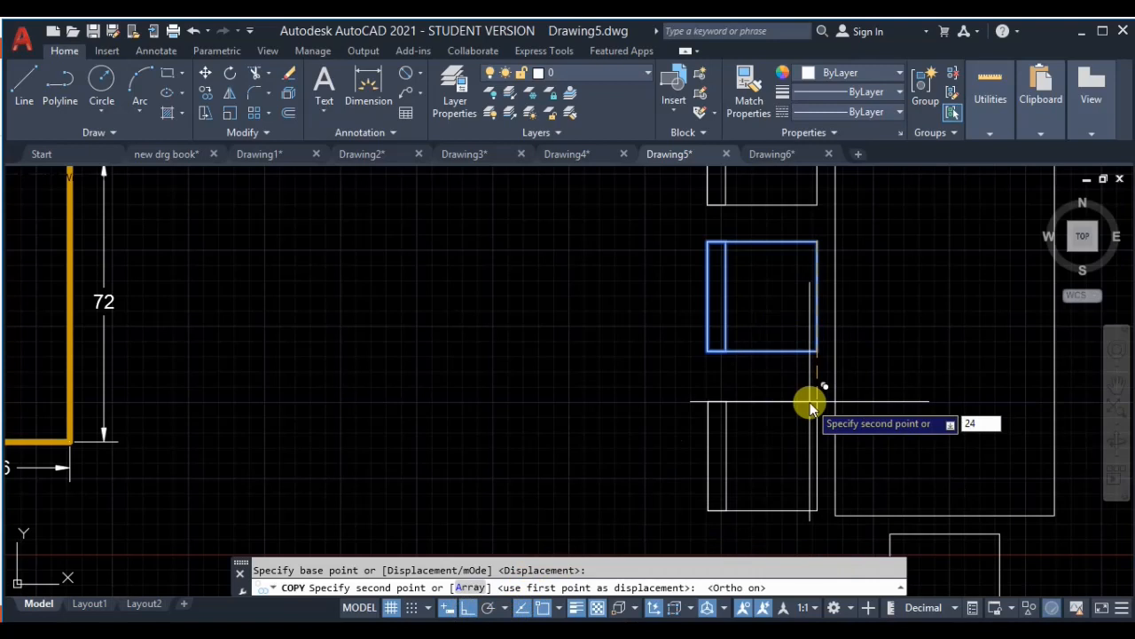
key("Return")
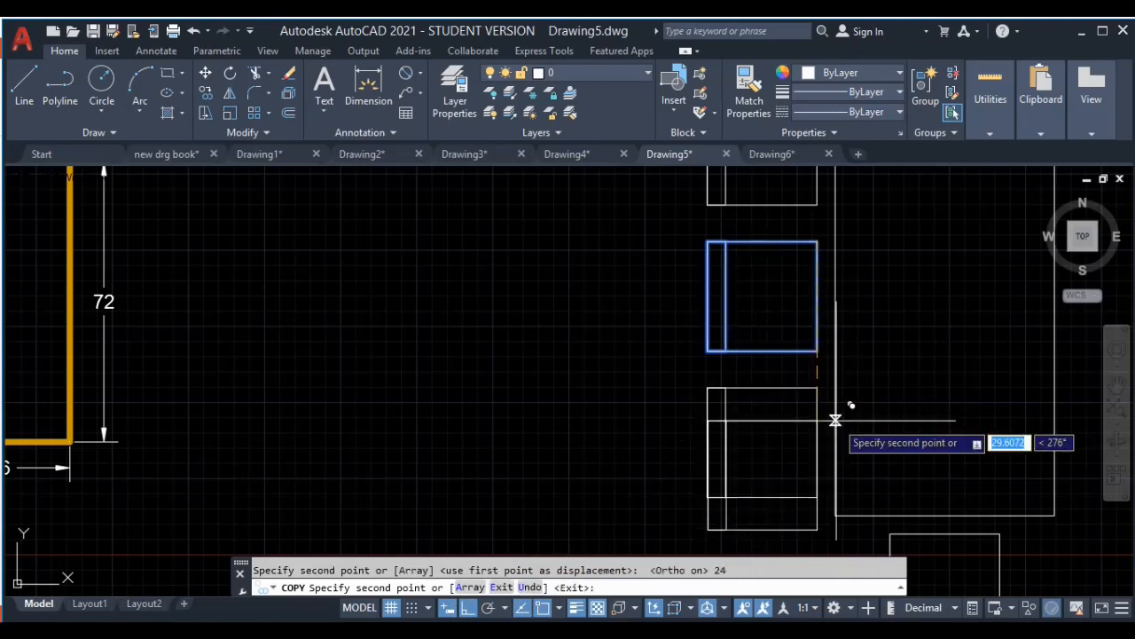
key("Escape")
Step: Mirror the three side chairs across the line through the midpoints of the tabletop's short edges, keeping the source chairs
scroll(831, 414, "down", 2)
left_click(808, 181)
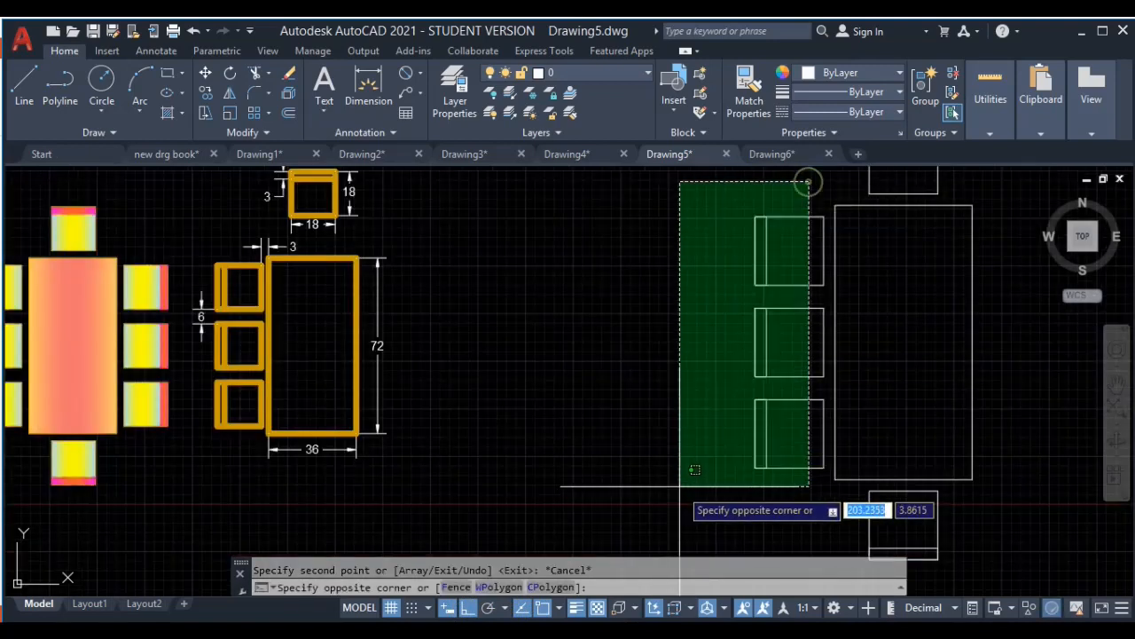
left_click(681, 477)
middle_click_drag(676, 482, 456, 489)
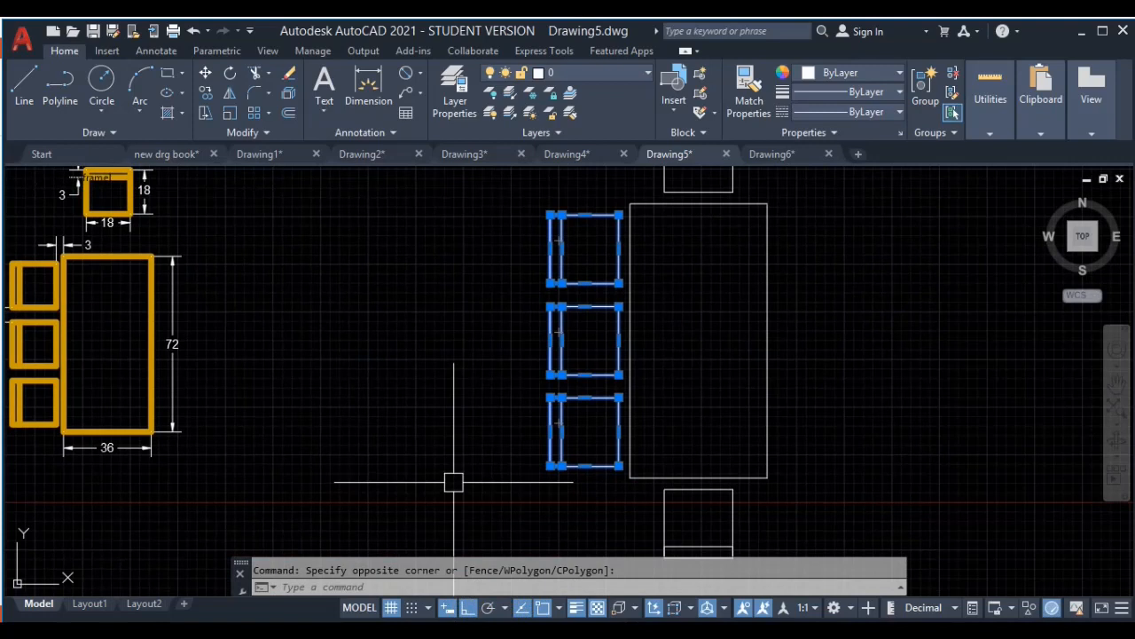
type("i")
key("Return")
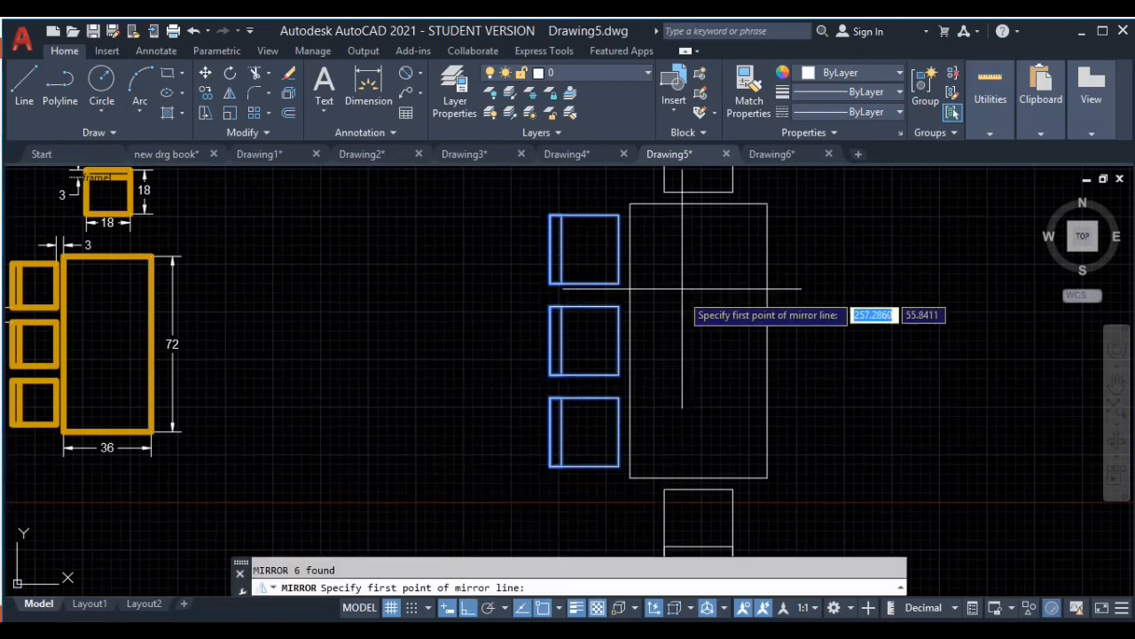
left_click(698, 477)
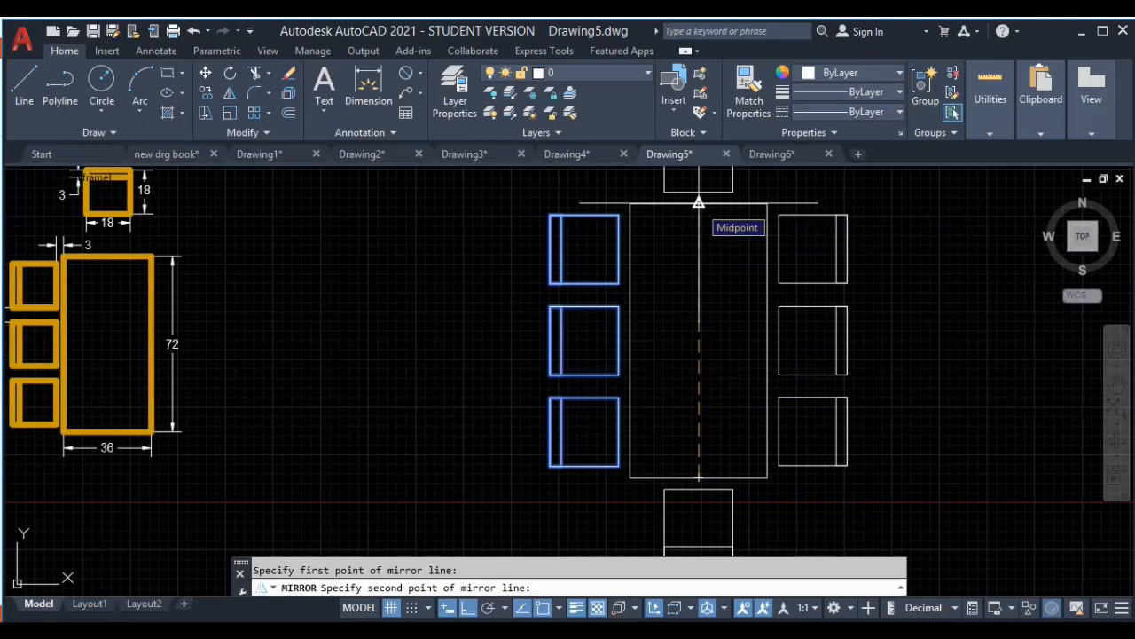
left_click(698, 204)
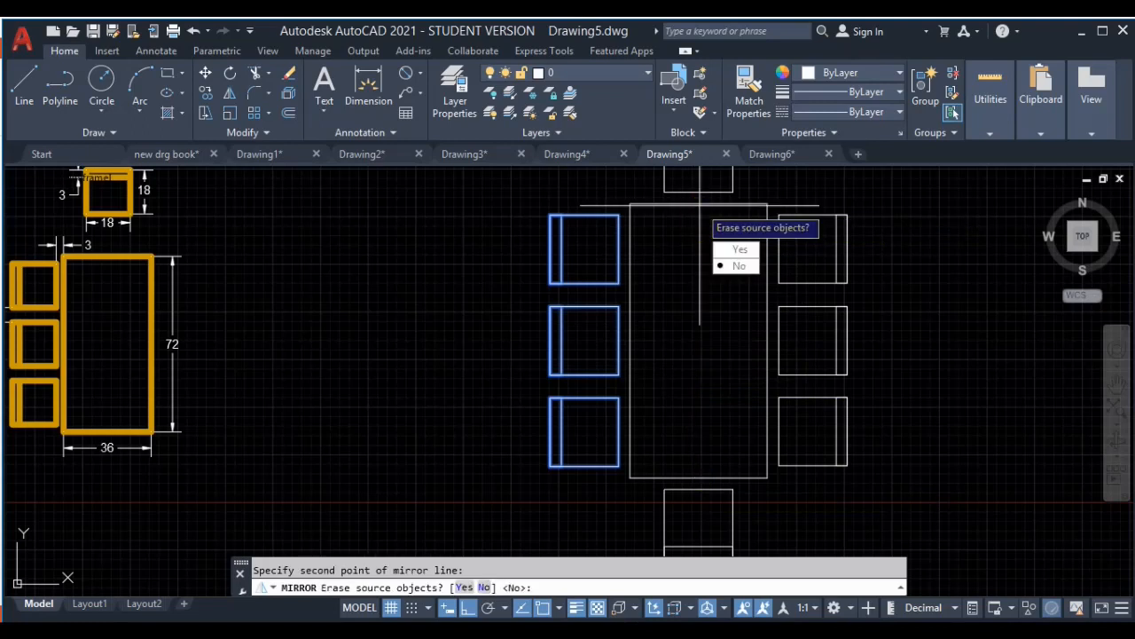
key("Return")
Step: Set the lineweight of the complete new table and all its chairs to 0.30 mm
scroll(778, 311, "down", 3)
left_click(880, 198)
left_click(672, 405)
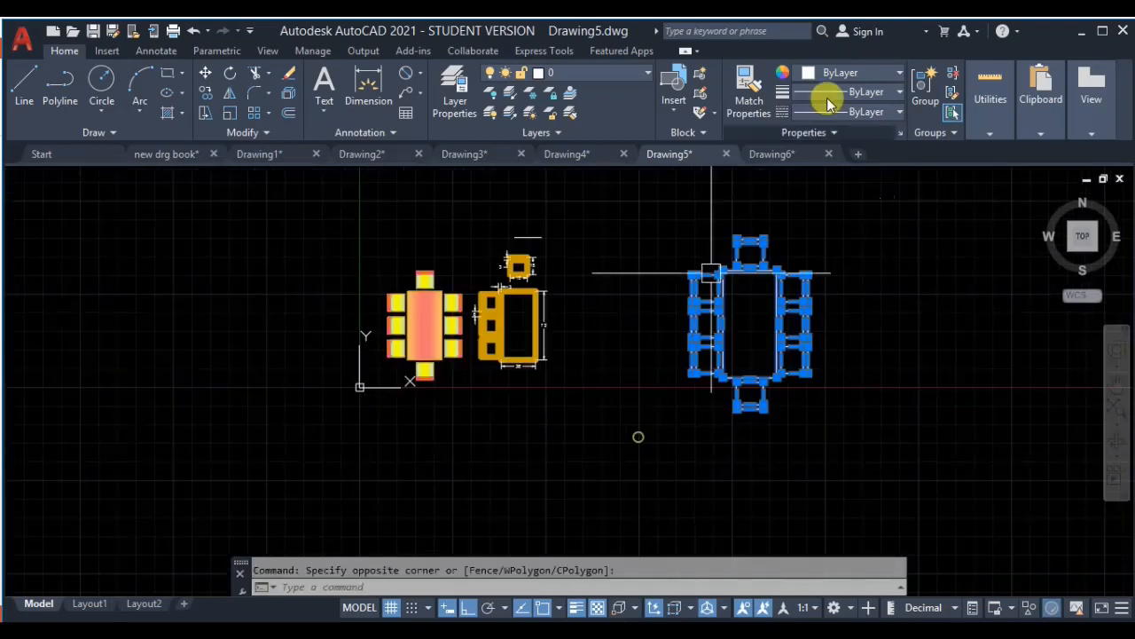
left_click(854, 92)
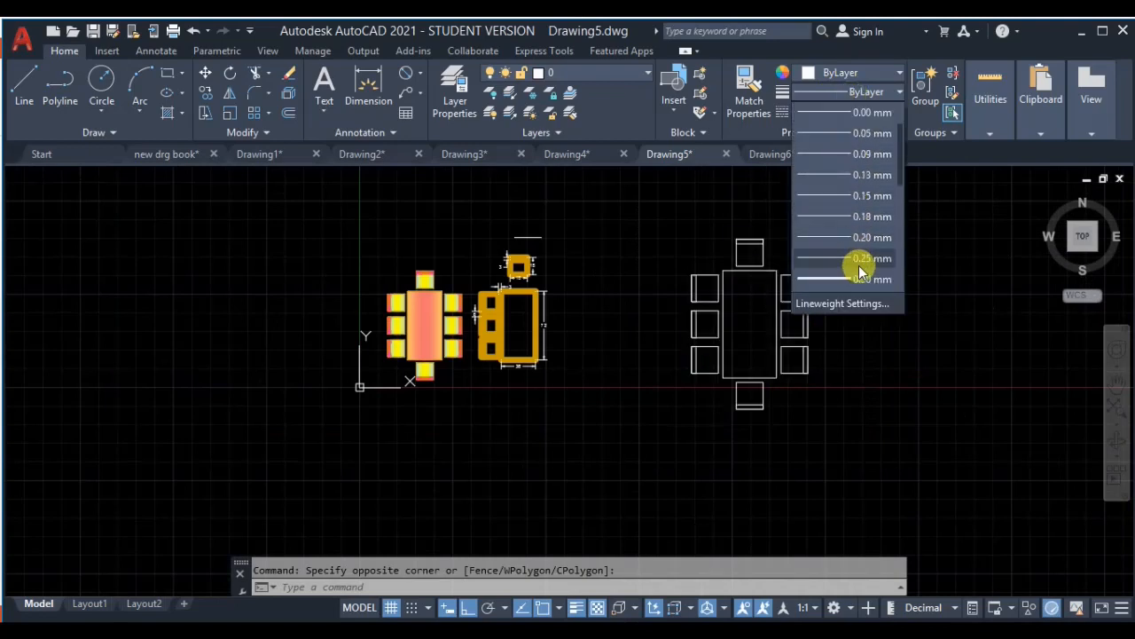
left_click(860, 281)
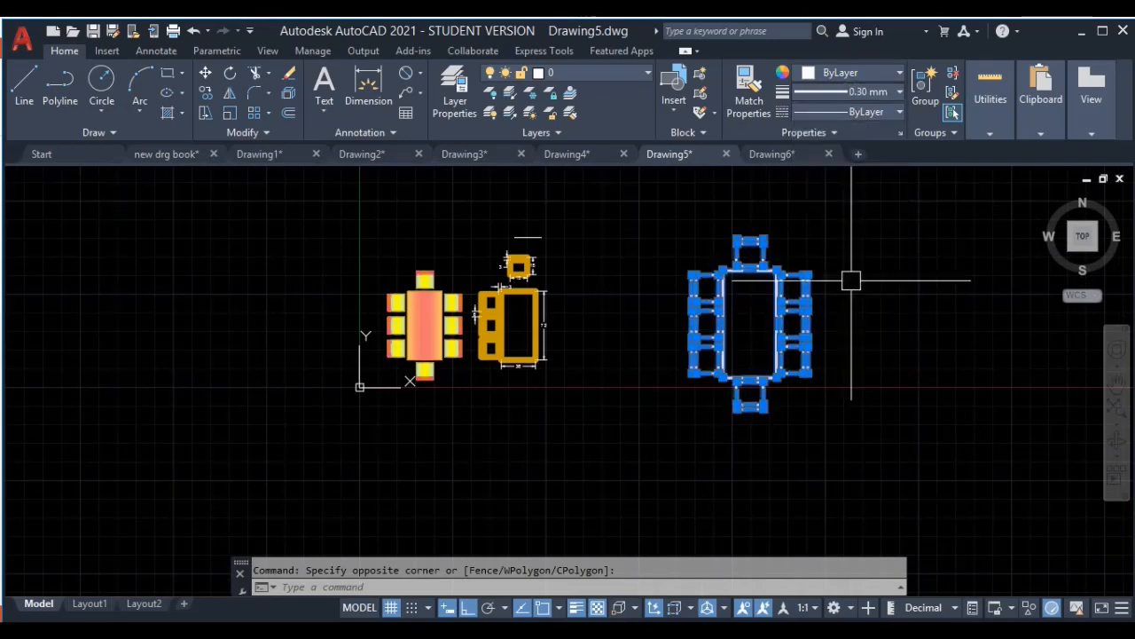
key("Escape")
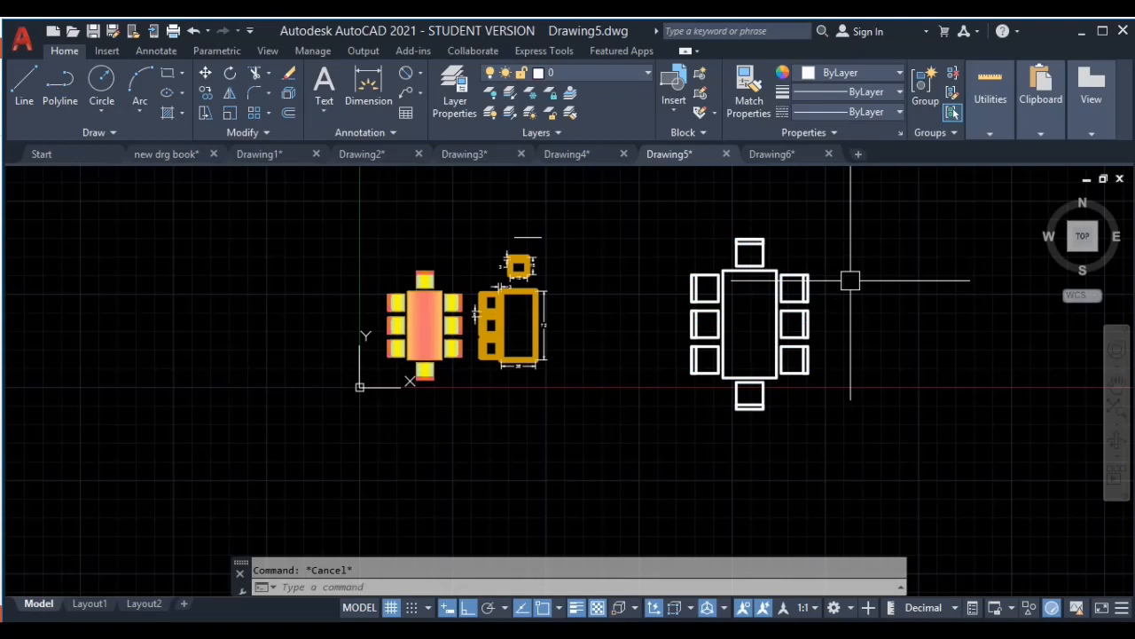